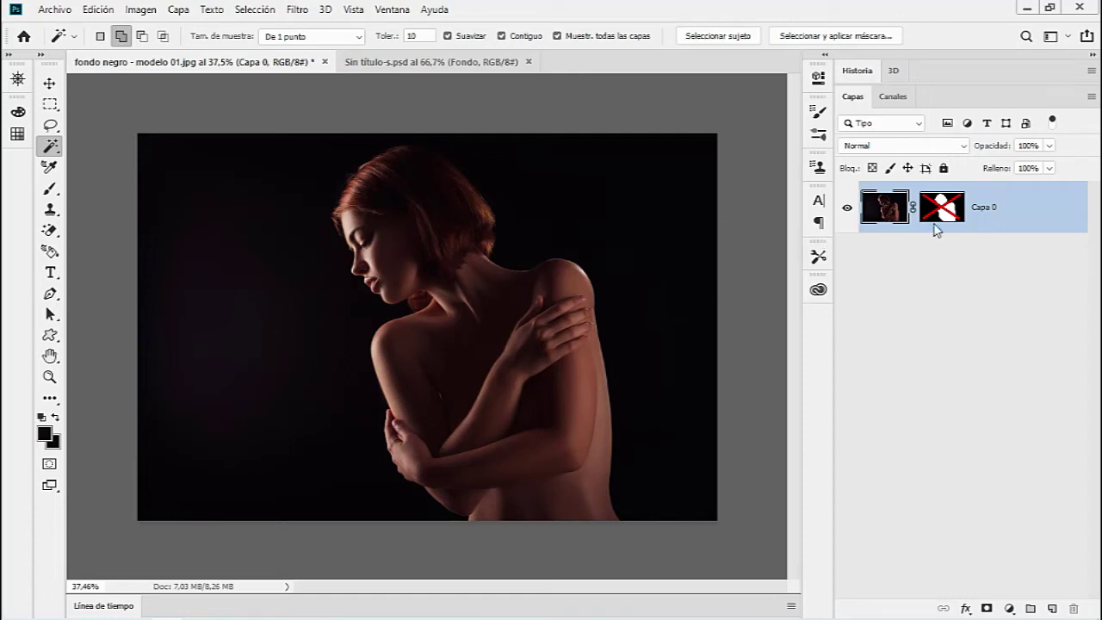
Re-enable Capa 0's layer mask, toggling it off and on to compare, leaving it on.
{"action": "left_click", "coordinate": [945, 218], "text": "shift"}
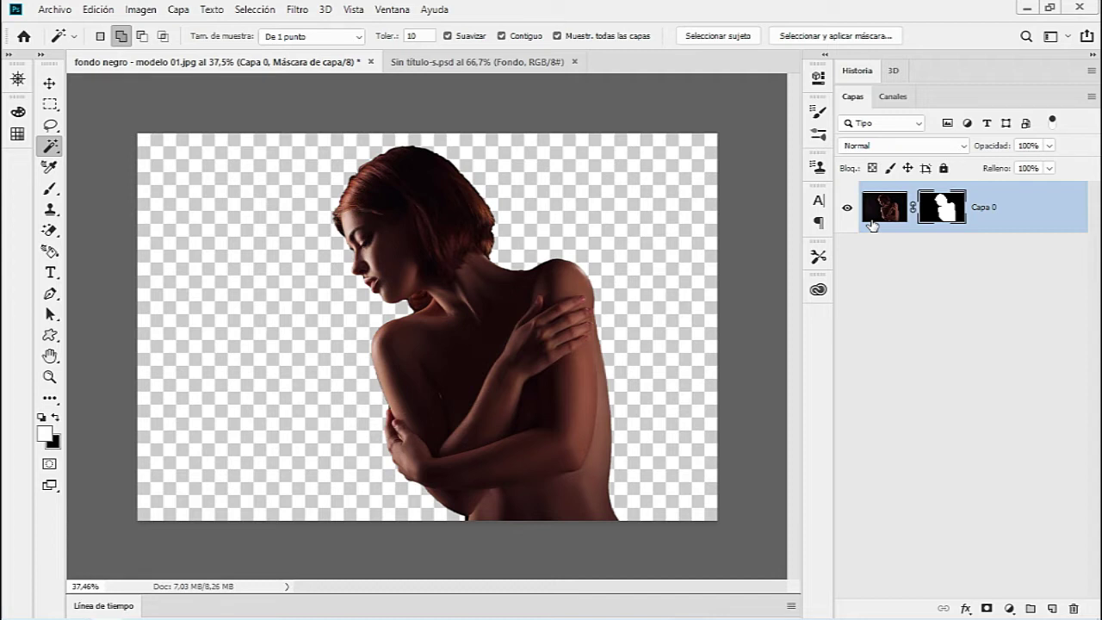
{"action": "left_click", "coordinate": [947, 213], "text": "shift"}
{"action": "left_click", "coordinate": [949, 215], "text": "shift"}
{"action": "left_click", "coordinate": [951, 215], "text": "shift"}
{"action": "key", "text": "z"}
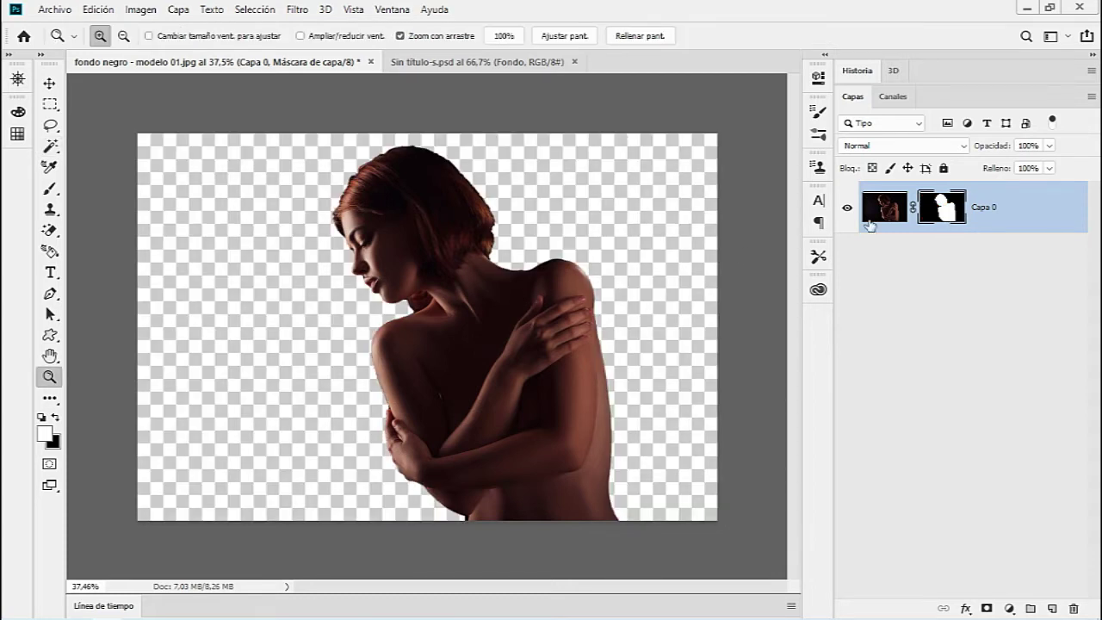
{"action": "left_click", "coordinate": [944, 217], "text": "shift"}
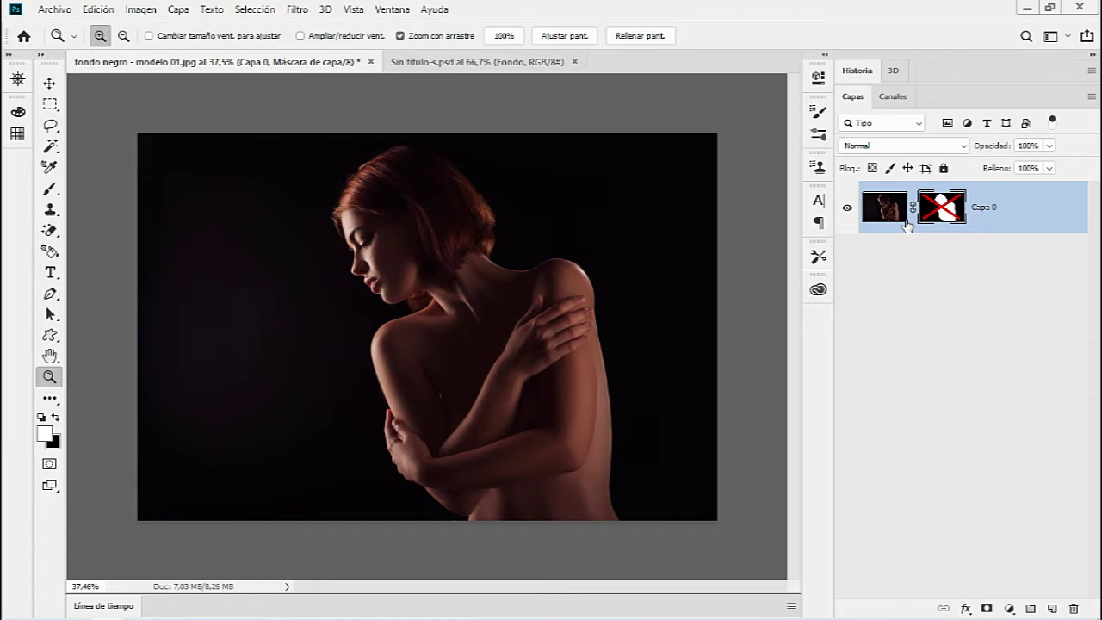
{"action": "left_click", "coordinate": [942, 215], "text": "shift"}
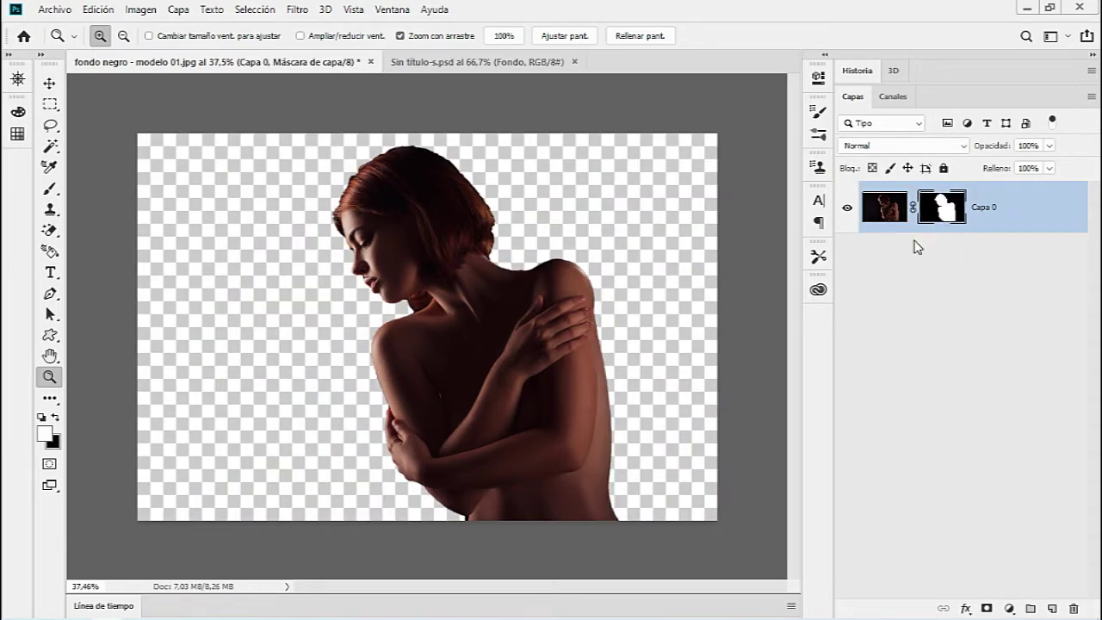
{"action": "right_click", "coordinate": [940, 205]}
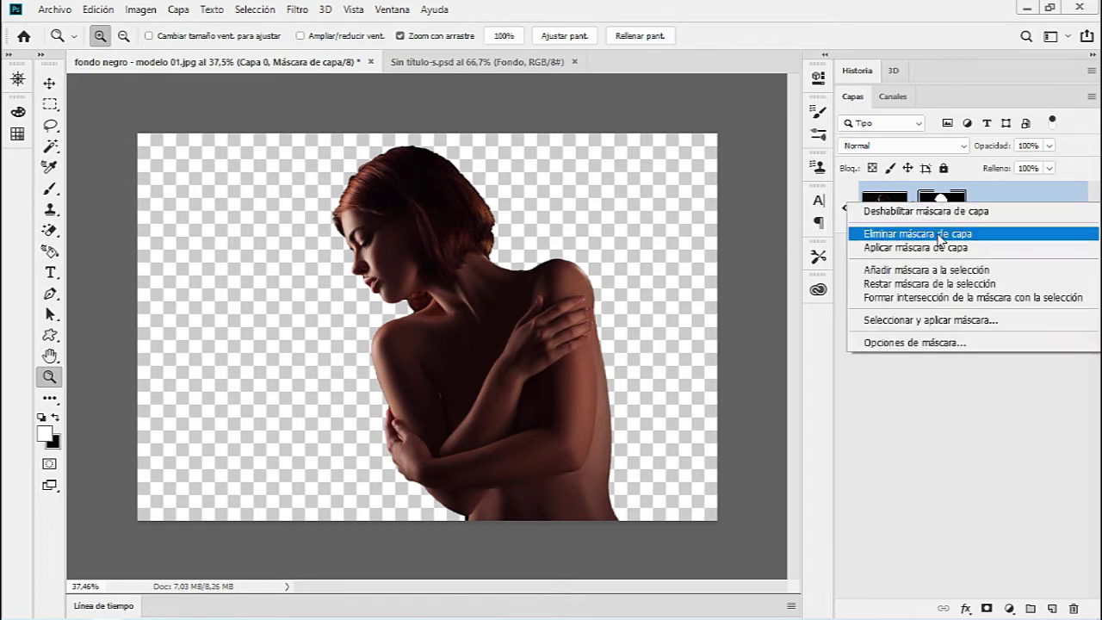
Delete the layer mask, revert the photo with F12, and unlock Fondo into Capa 0.
{"action": "left_click", "coordinate": [941, 240]}
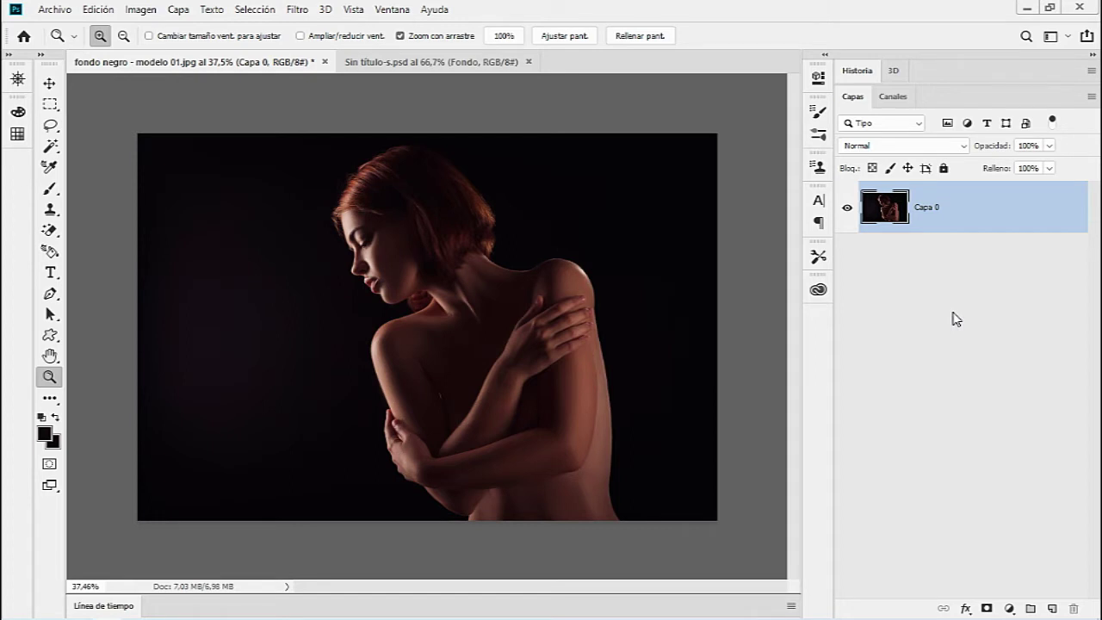
{"action": "left_click", "coordinate": [857, 71]}
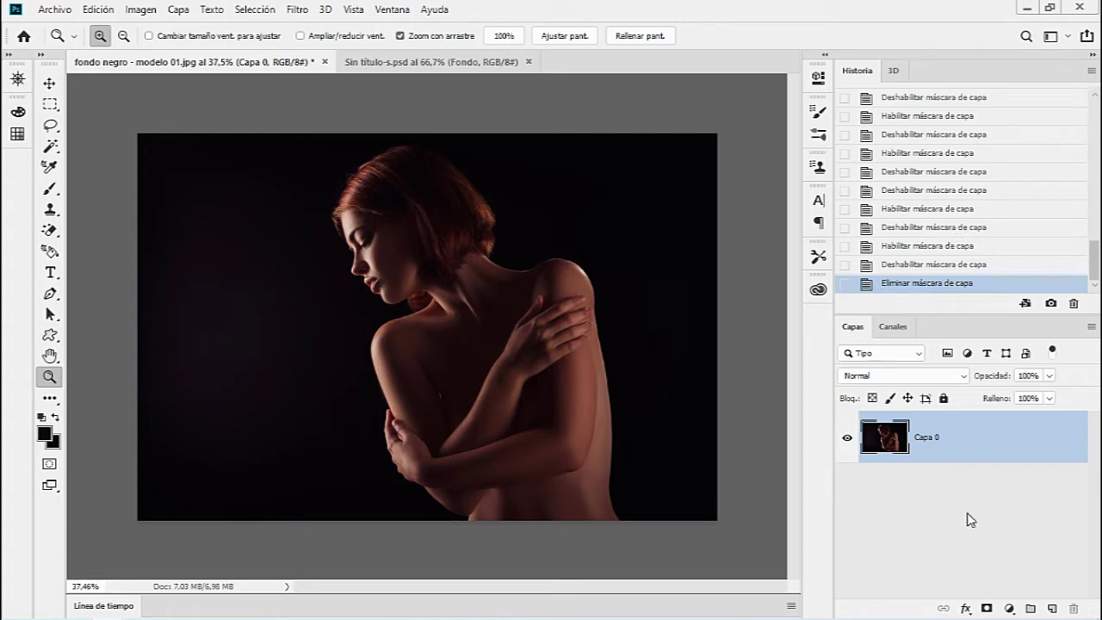
{"action": "key", "text": "F12"}
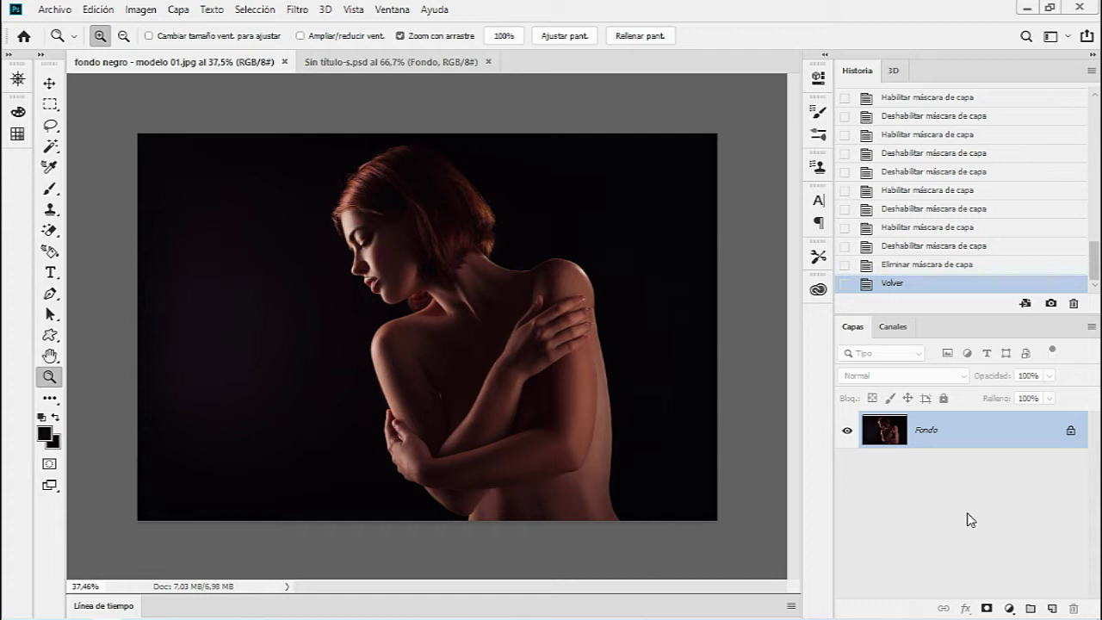
{"action": "double_click", "coordinate": [856, 69]}
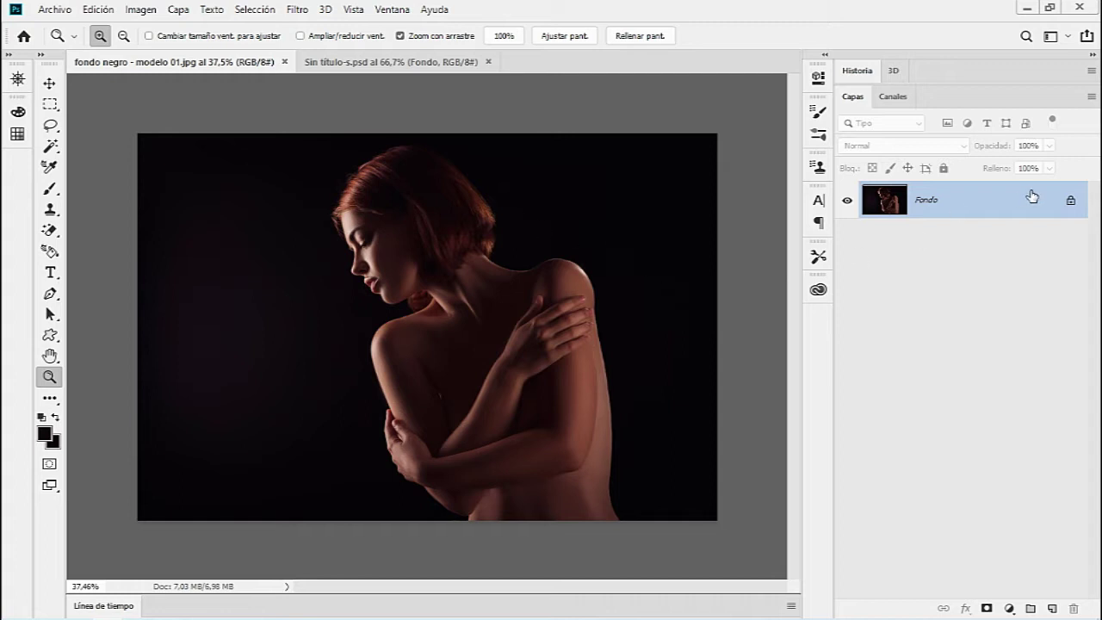
{"action": "left_click", "coordinate": [1072, 202]}
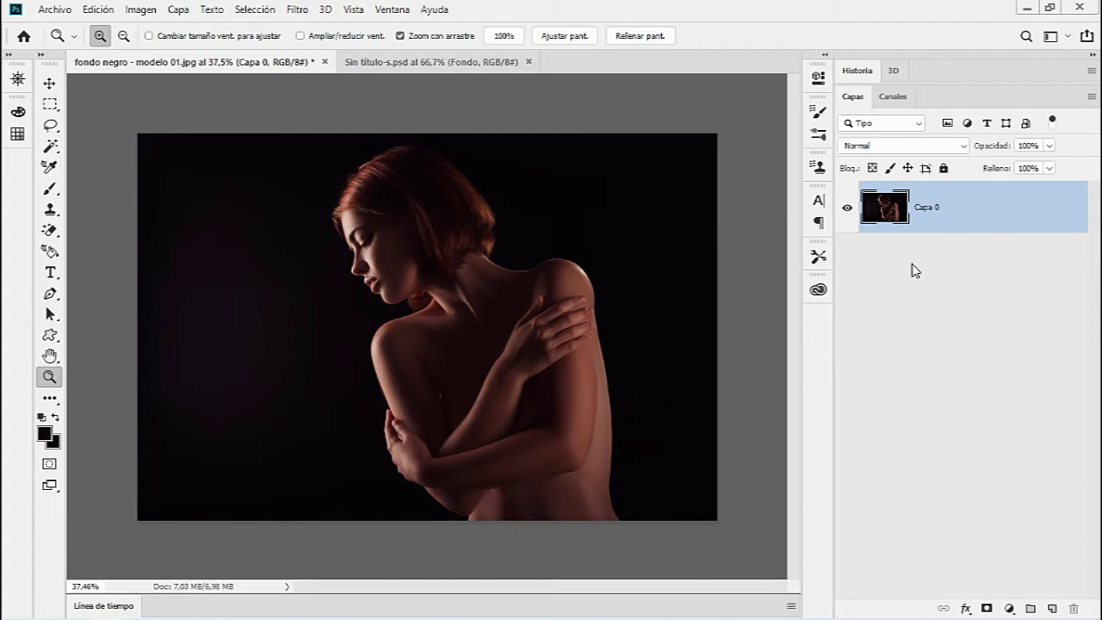
{"action": "left_click", "coordinate": [50, 148]}
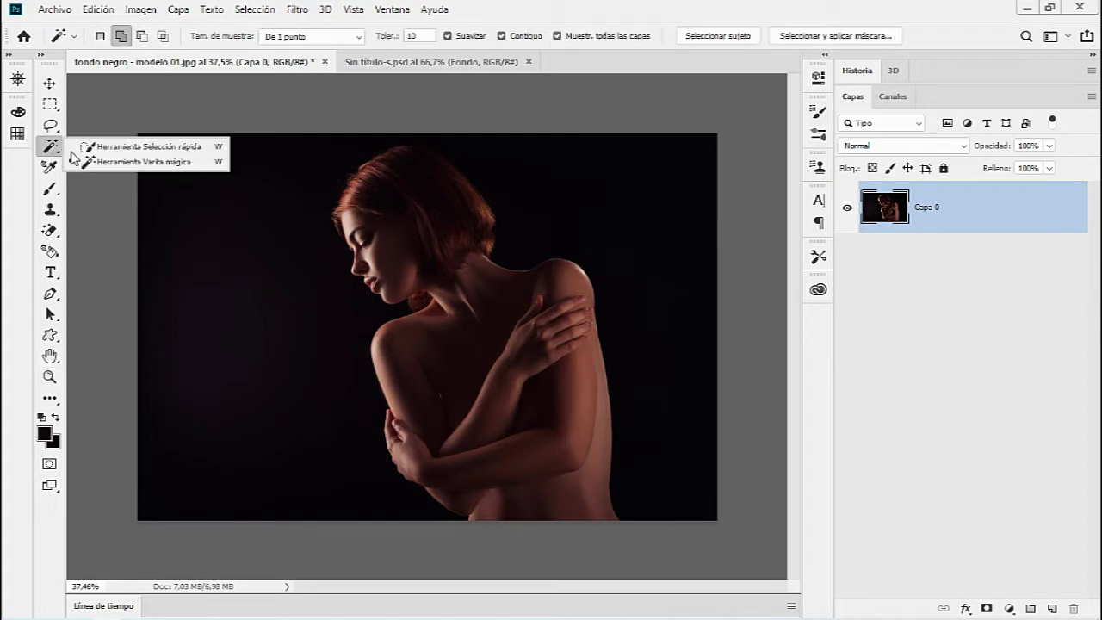
{"action": "left_click", "coordinate": [166, 161]}
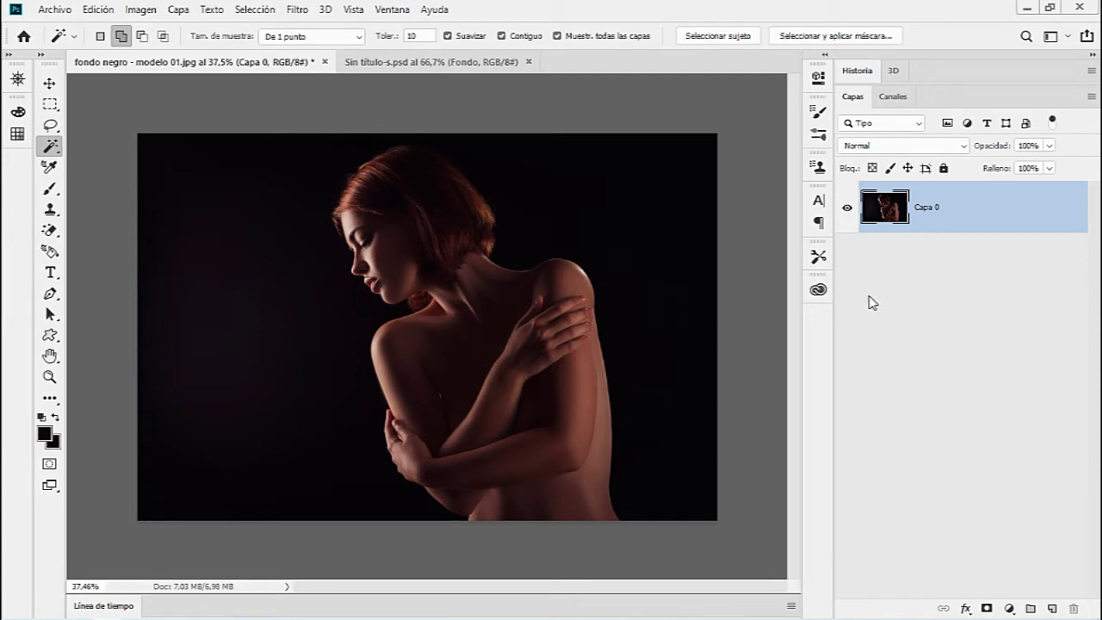
{"action": "left_click", "coordinate": [712, 39]}
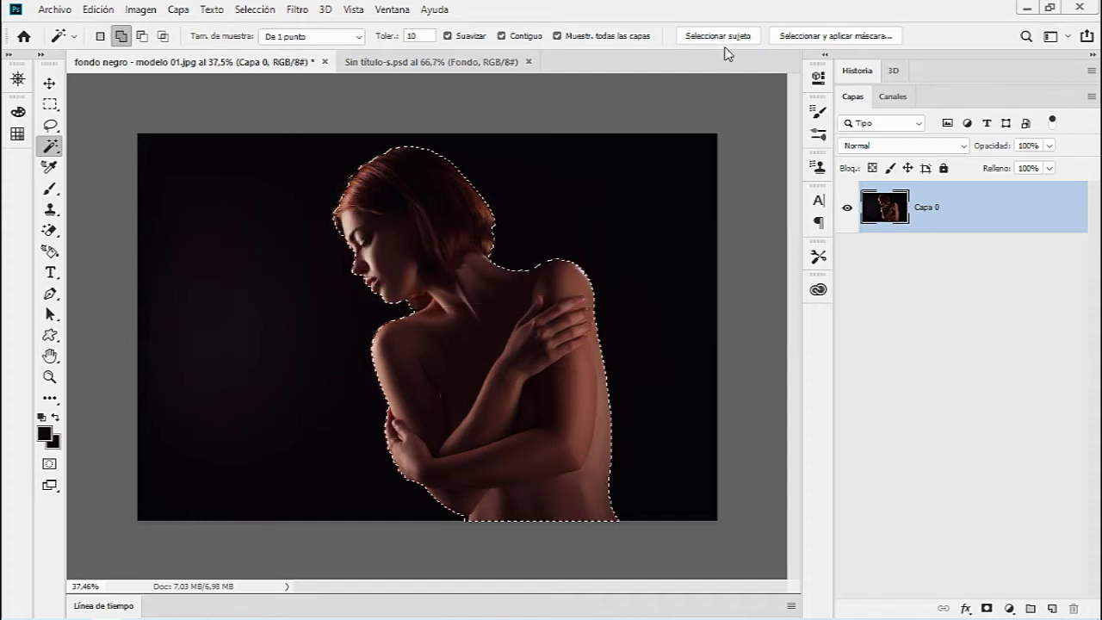
{"action": "left_click", "coordinate": [49, 377]}
{"action": "mouse_move", "coordinate": [387, 293]}
{"action": "left_mouse_down"}
{"action": "mouse_move", "coordinate": [502, 298]}
{"action": "mouse_move", "coordinate": [455, 313]}
{"action": "left_mouse_up"}
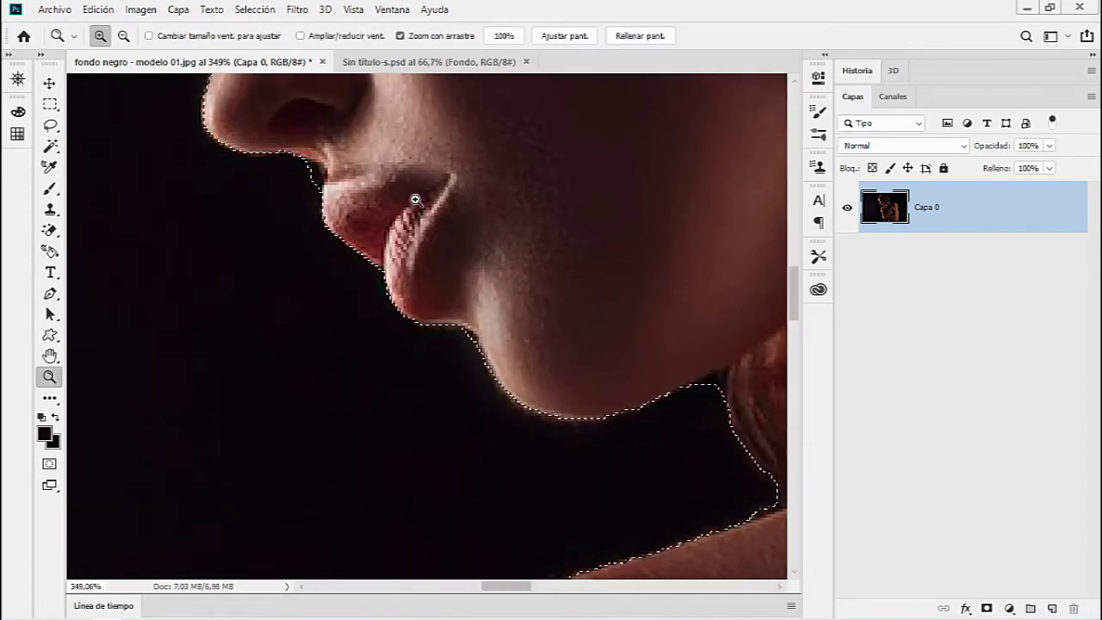
{"action": "left_click_drag", "start_coordinate": [465, 186], "coordinate": [476, 372]}
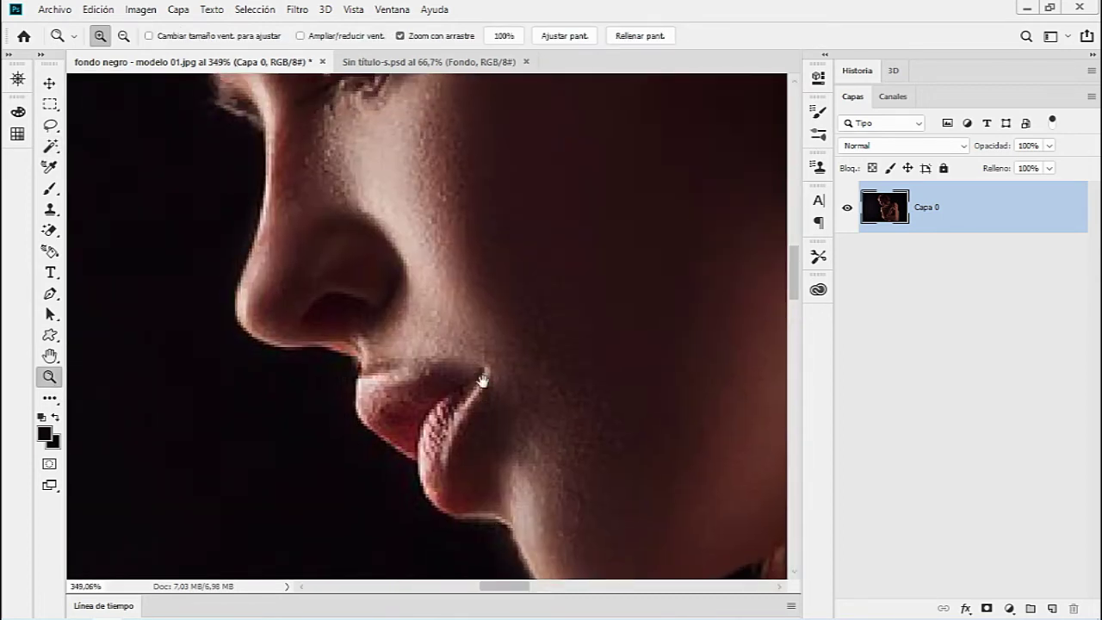
{"action": "mouse_move", "coordinate": [352, 327]}
{"action": "left_mouse_down"}
{"action": "mouse_move", "coordinate": [256, 423]}
{"action": "mouse_move", "coordinate": [328, 419]}
{"action": "mouse_move", "coordinate": [288, 430]}
{"action": "left_mouse_up"}
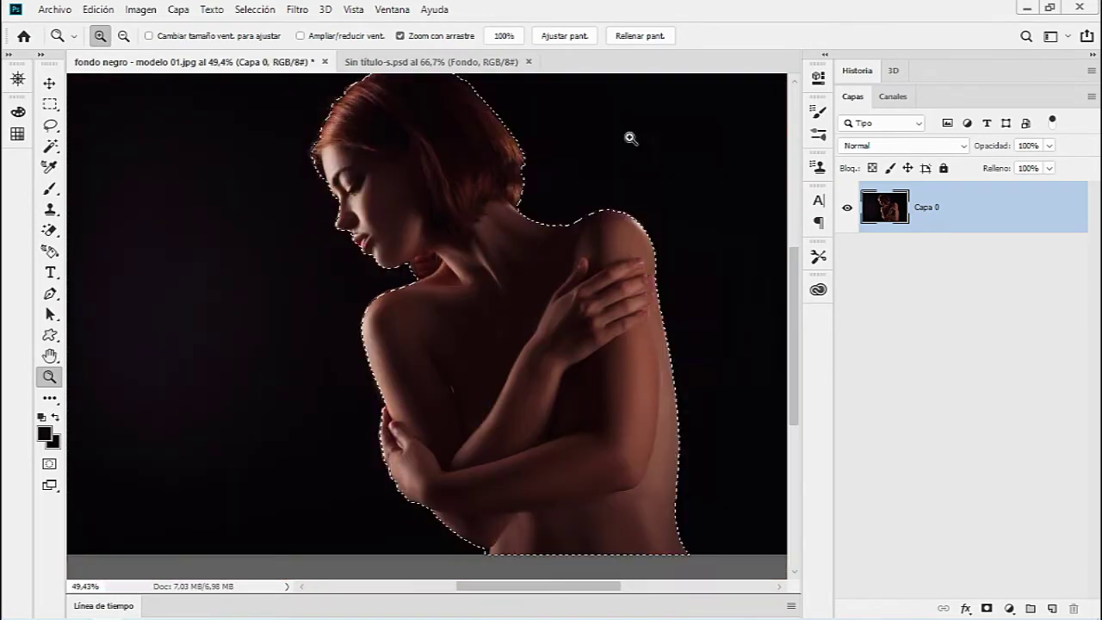
{"action": "left_click", "coordinate": [255, 10]}
{"action": "left_click", "coordinate": [270, 42]}
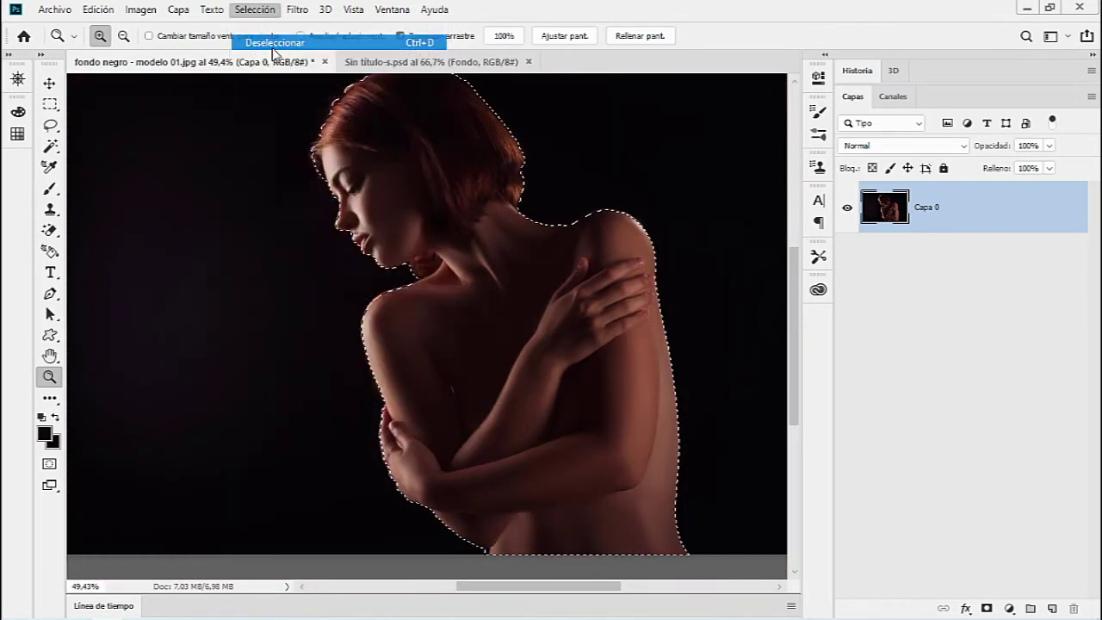
Add a Brillo/contraste adjustment layer with raised brightness and contrast.
{"action": "left_click", "coordinate": [1009, 608]}
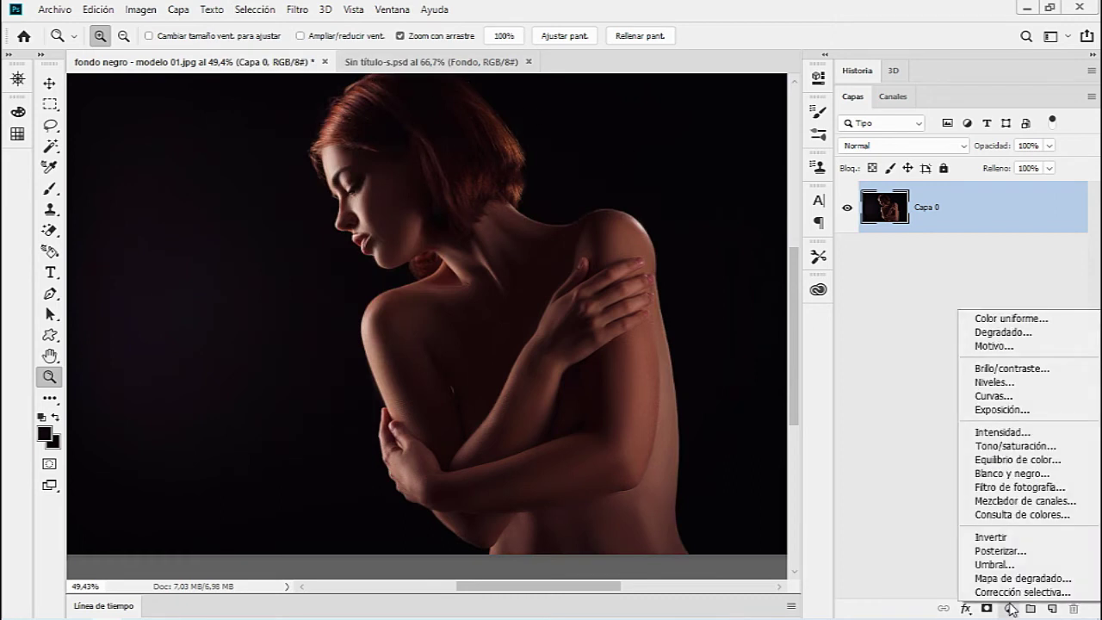
{"action": "left_click", "coordinate": [1015, 368]}
{"action": "left_click_drag", "start_coordinate": [706, 169], "coordinate": [735, 171]}
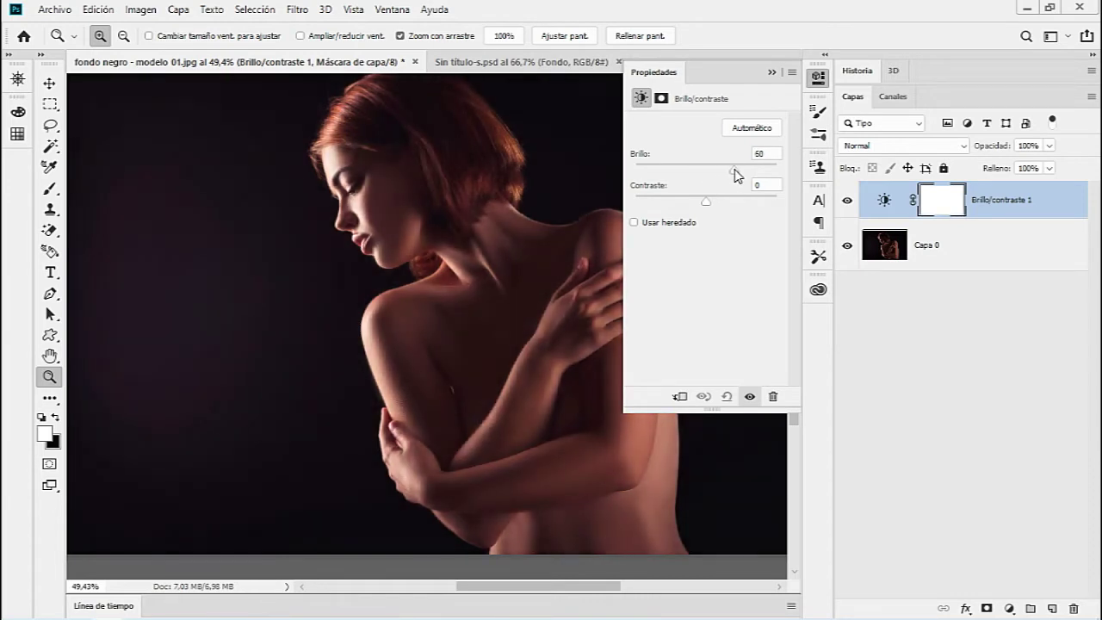
{"action": "left_click_drag", "start_coordinate": [712, 206], "coordinate": [768, 192]}
{"action": "left_click", "coordinate": [772, 72]}
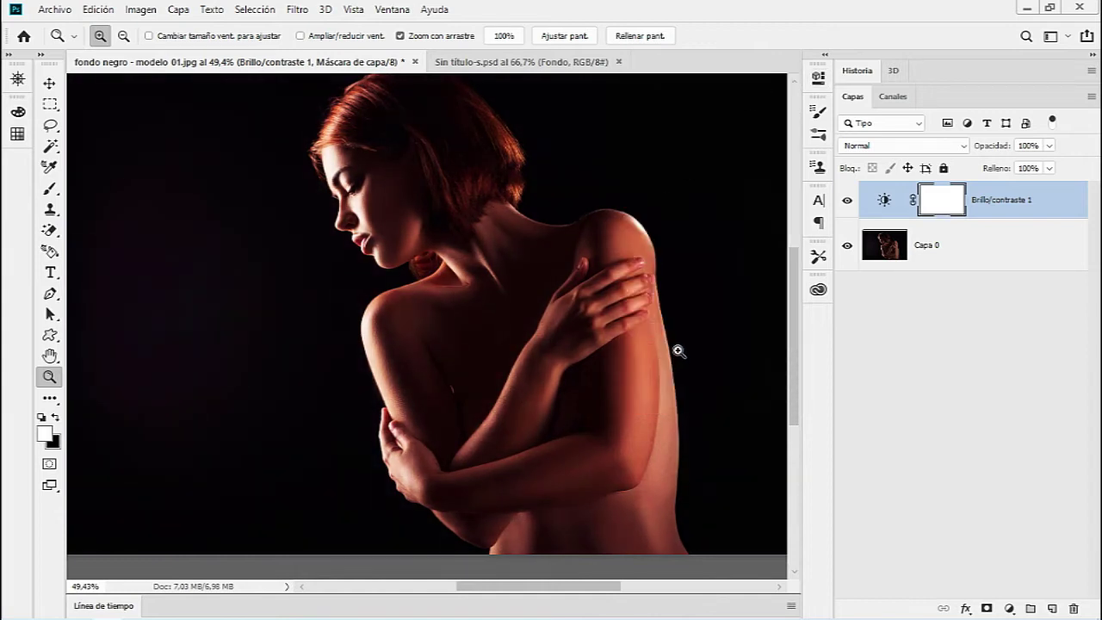
{"action": "mouse_move", "coordinate": [634, 313]}
{"action": "left_mouse_down"}
{"action": "mouse_move", "coordinate": [618, 316]}
{"action": "mouse_move", "coordinate": [630, 316]}
{"action": "left_mouse_up"}
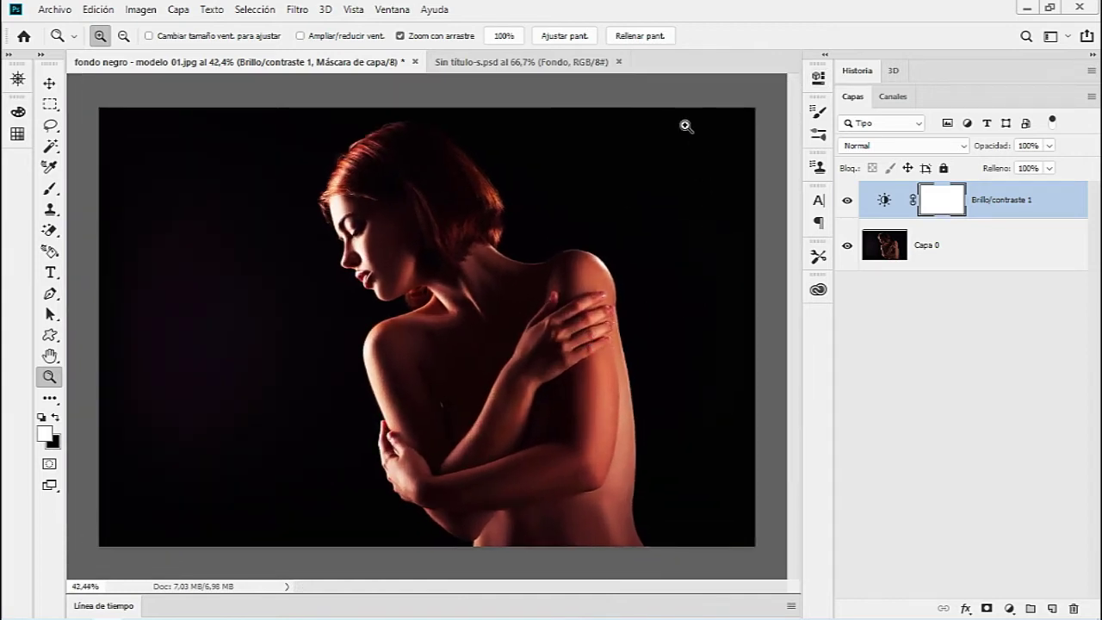
Pick the Magic Wand with Muestr. todas las capas checked, and make Capa 0 active.
{"action": "left_click", "coordinate": [59, 152]}
{"action": "left_click", "coordinate": [129, 162]}
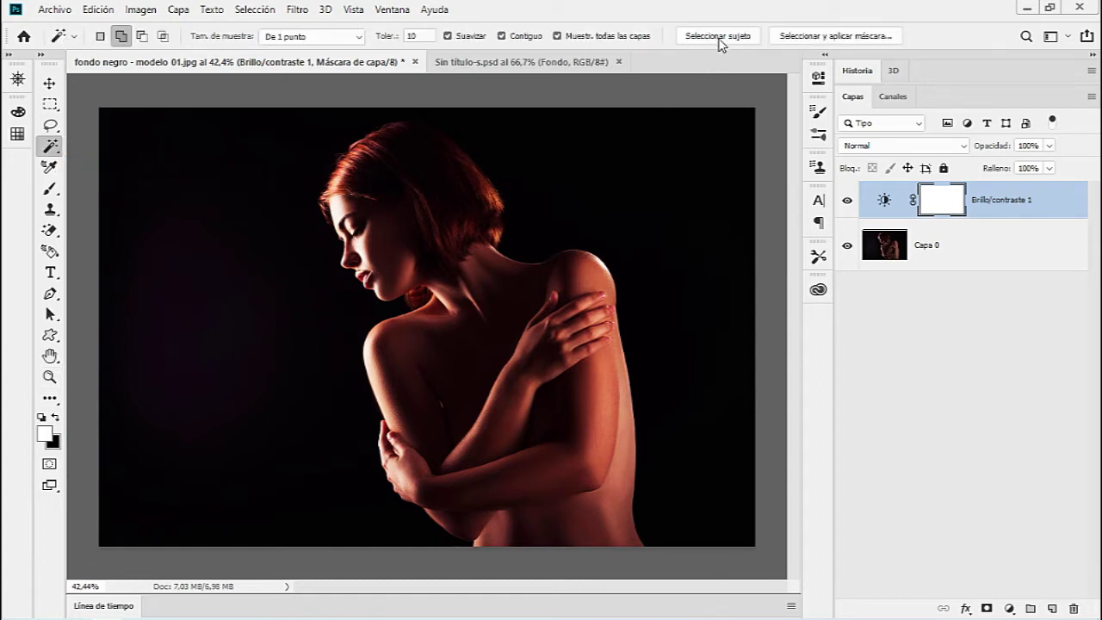
{"action": "left_click", "coordinate": [562, 38]}
{"action": "left_click", "coordinate": [996, 239]}
{"action": "left_click", "coordinate": [999, 211]}
{"action": "left_click", "coordinate": [986, 231]}
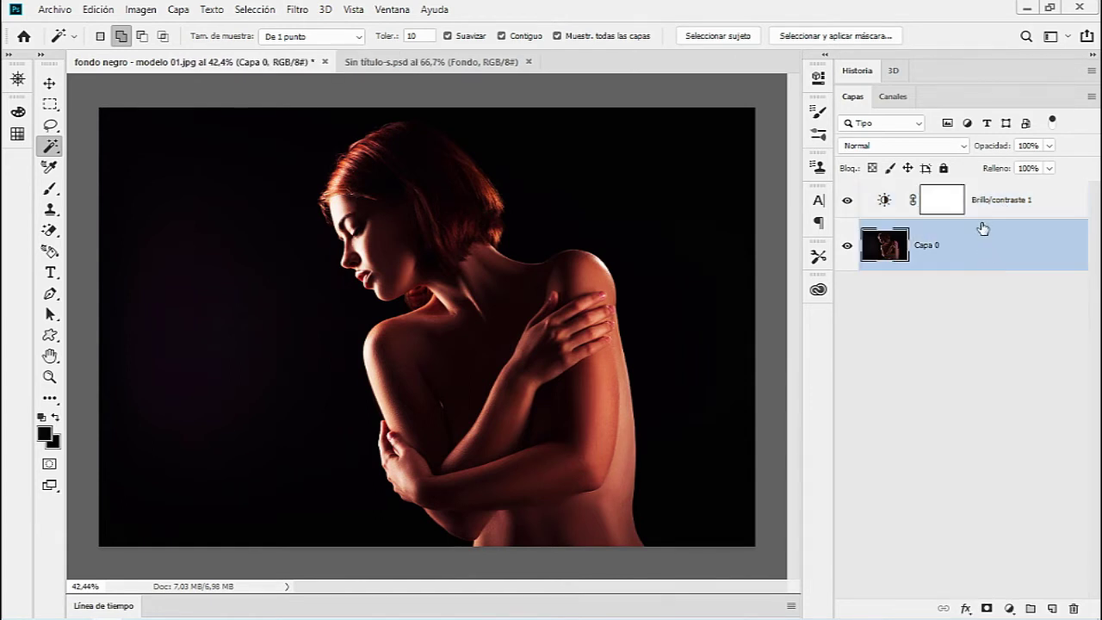
Select the model as the subject and zoom around her face to check the selection.
{"action": "left_click", "coordinate": [716, 36]}
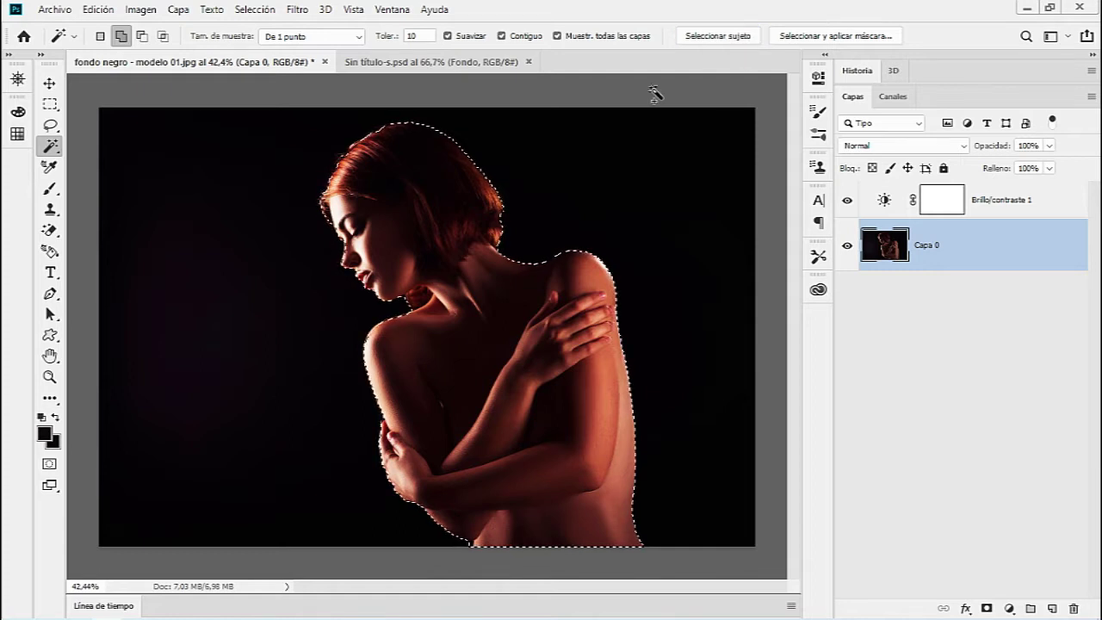
{"action": "key", "text": "z"}
{"action": "mouse_move", "coordinate": [371, 277]}
{"action": "left_mouse_down"}
{"action": "mouse_move", "coordinate": [477, 286]}
{"action": "mouse_move", "coordinate": [460, 327]}
{"action": "left_mouse_up"}
{"action": "left_click_drag", "start_coordinate": [427, 203], "coordinate": [490, 380]}
{"action": "mouse_move", "coordinate": [491, 381]}
{"action": "left_mouse_down"}
{"action": "mouse_move", "coordinate": [475, 357]}
{"action": "mouse_move", "coordinate": [425, 350]}
{"action": "left_mouse_up"}
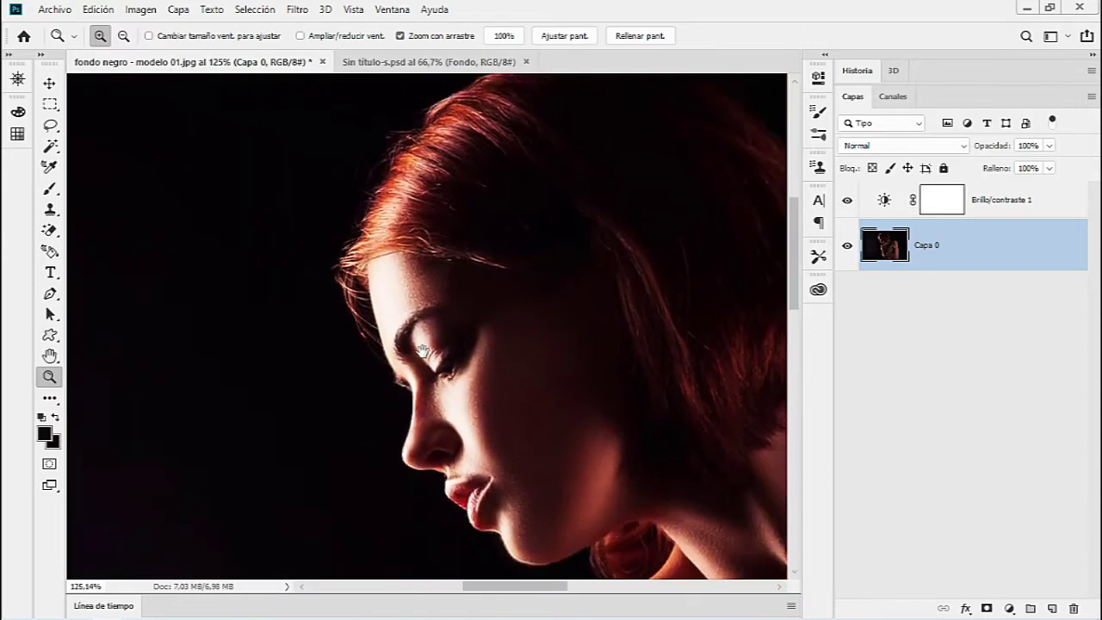
{"action": "mouse_move", "coordinate": [609, 318]}
{"action": "left_mouse_down"}
{"action": "mouse_move", "coordinate": [438, 347]}
{"action": "mouse_move", "coordinate": [521, 212]}
{"action": "mouse_move", "coordinate": [602, 364]}
{"action": "mouse_move", "coordinate": [500, 352]}
{"action": "left_mouse_up"}
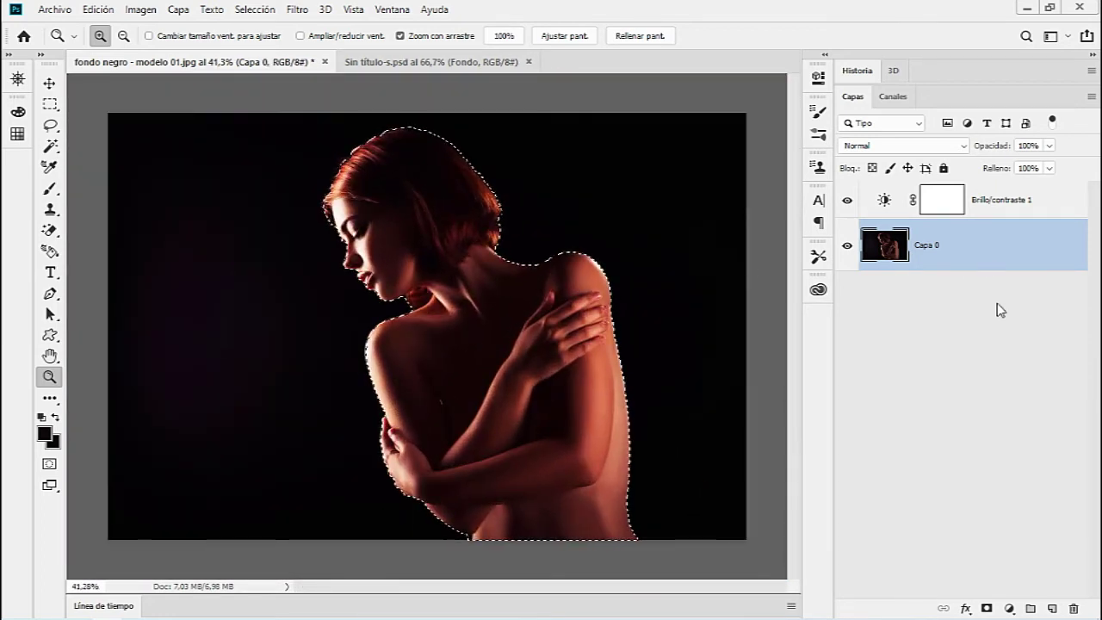
Mask Capa 0 to the selection, hide Brillo/contraste 1, and inspect chin, shoulder and arm edges.
{"action": "left_click", "coordinate": [987, 609]}
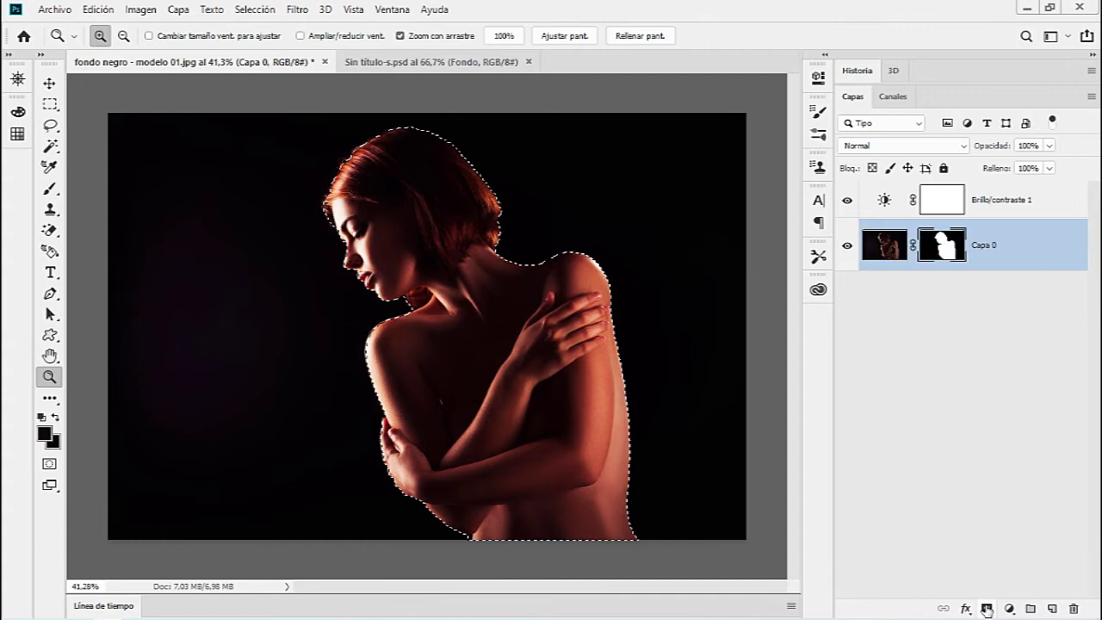
{"action": "left_click", "coordinate": [847, 201]}
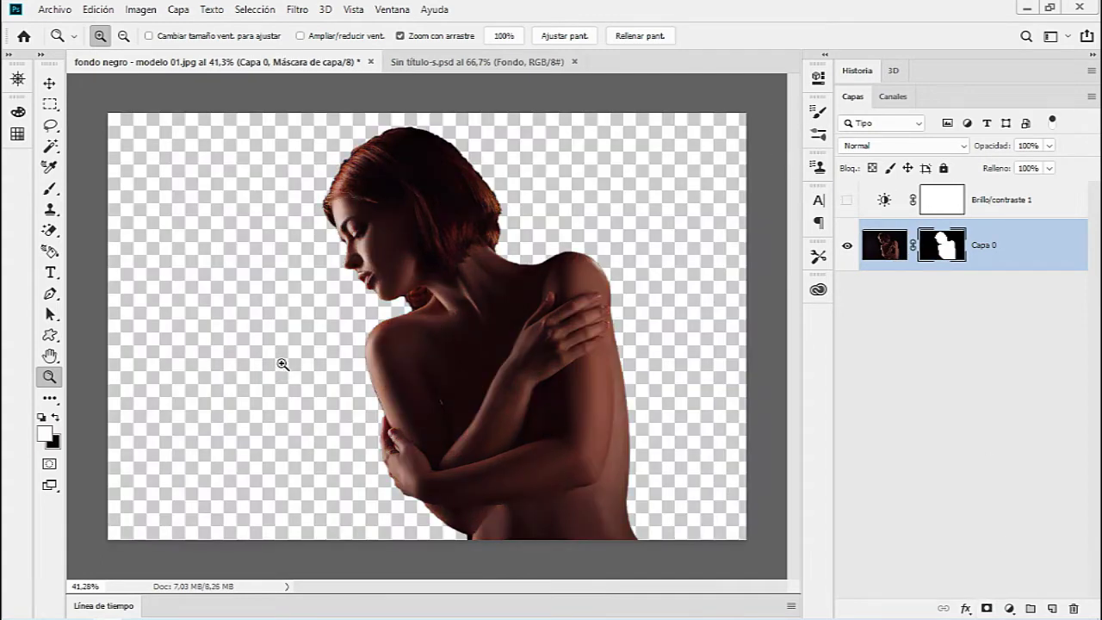
{"action": "mouse_move", "coordinate": [479, 284]}
{"action": "left_mouse_down"}
{"action": "mouse_move", "coordinate": [434, 309]}
{"action": "mouse_move", "coordinate": [361, 318]}
{"action": "left_mouse_up"}
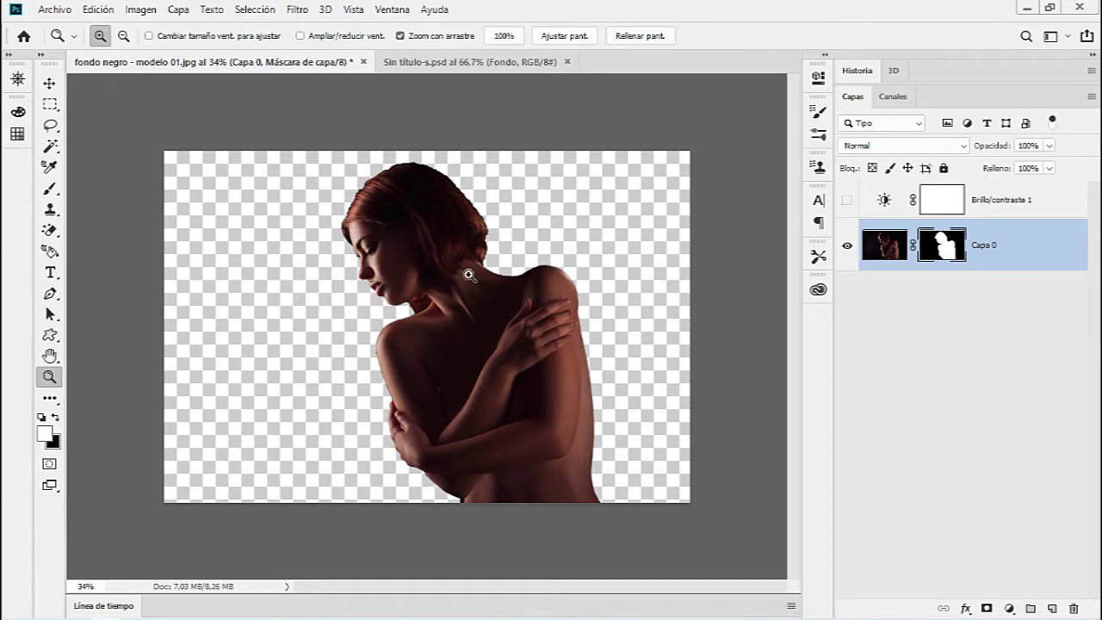
{"action": "left_click_drag", "start_coordinate": [257, 235], "coordinate": [291, 240]}
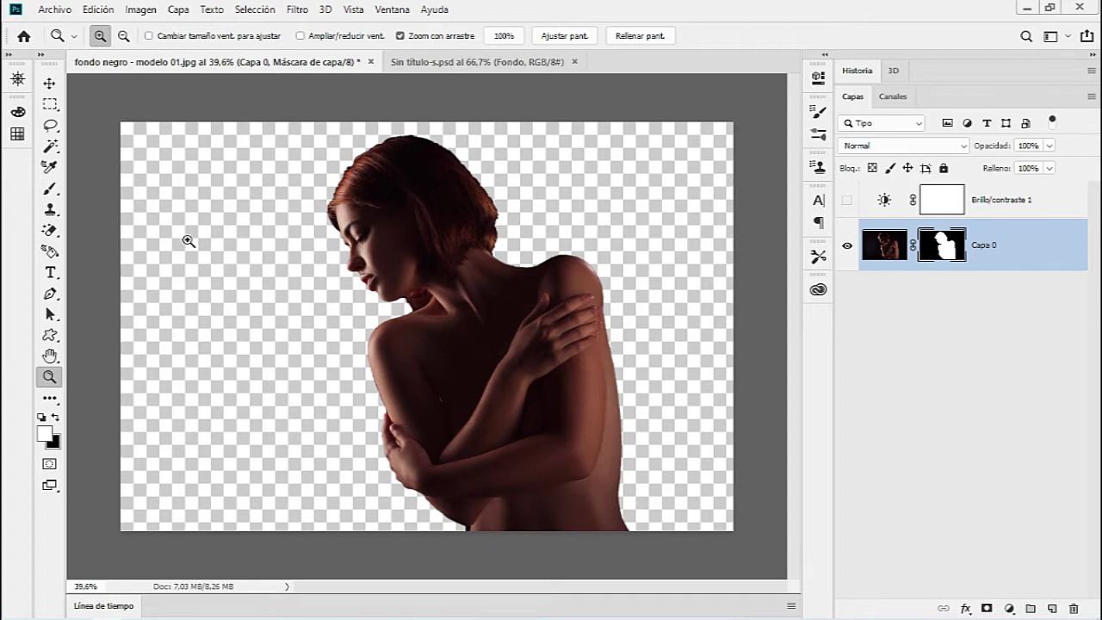
{"action": "left_click_drag", "start_coordinate": [344, 299], "coordinate": [535, 283]}
{"action": "mouse_move", "coordinate": [630, 299]}
{"action": "left_mouse_down"}
{"action": "mouse_move", "coordinate": [369, 370]}
{"action": "mouse_move", "coordinate": [426, 345]}
{"action": "mouse_move", "coordinate": [388, 347]}
{"action": "left_mouse_up"}
{"action": "mouse_move", "coordinate": [443, 443]}
{"action": "left_mouse_down"}
{"action": "mouse_move", "coordinate": [559, 445]}
{"action": "mouse_move", "coordinate": [448, 417]}
{"action": "left_mouse_up"}
{"action": "mouse_move", "coordinate": [480, 356]}
{"action": "left_mouse_down"}
{"action": "mouse_move", "coordinate": [460, 185]}
{"action": "mouse_move", "coordinate": [362, 425]}
{"action": "mouse_move", "coordinate": [381, 273]}
{"action": "mouse_move", "coordinate": [334, 461]}
{"action": "mouse_move", "coordinate": [288, 451]}
{"action": "mouse_move", "coordinate": [365, 443]}
{"action": "mouse_move", "coordinate": [325, 377]}
{"action": "mouse_move", "coordinate": [330, 309]}
{"action": "mouse_move", "coordinate": [328, 394]}
{"action": "mouse_move", "coordinate": [347, 398]}
{"action": "mouse_move", "coordinate": [304, 396]}
{"action": "mouse_move", "coordinate": [326, 417]}
{"action": "left_mouse_up"}
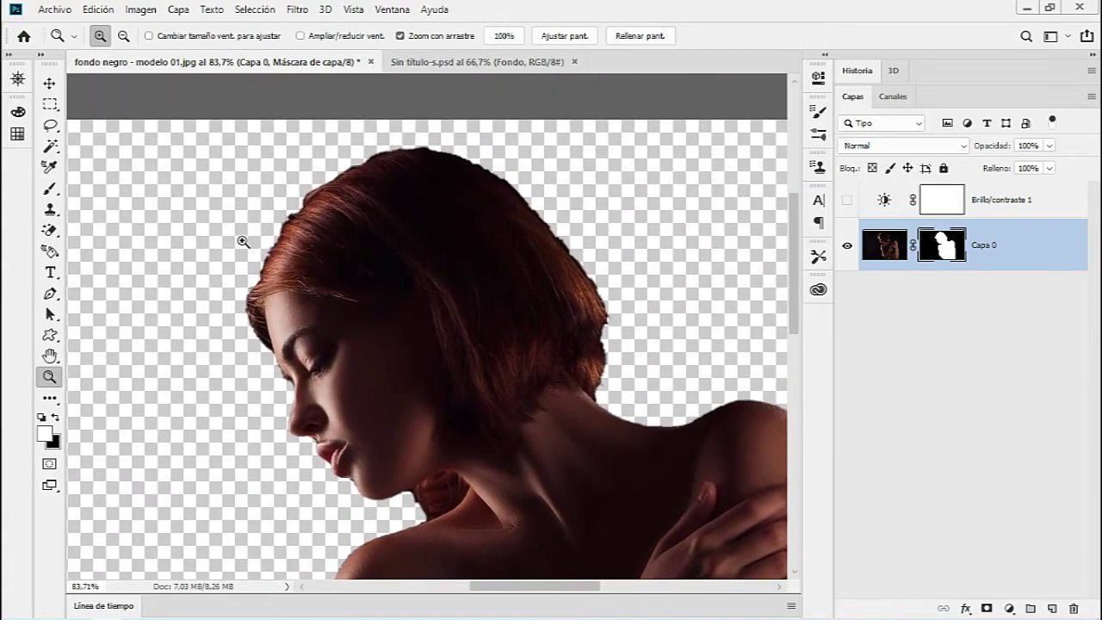
{"action": "mouse_move", "coordinate": [243, 242]}
{"action": "left_mouse_down"}
{"action": "mouse_move", "coordinate": [376, 256]}
{"action": "mouse_move", "coordinate": [354, 286]}
{"action": "mouse_move", "coordinate": [271, 238]}
{"action": "left_mouse_up"}
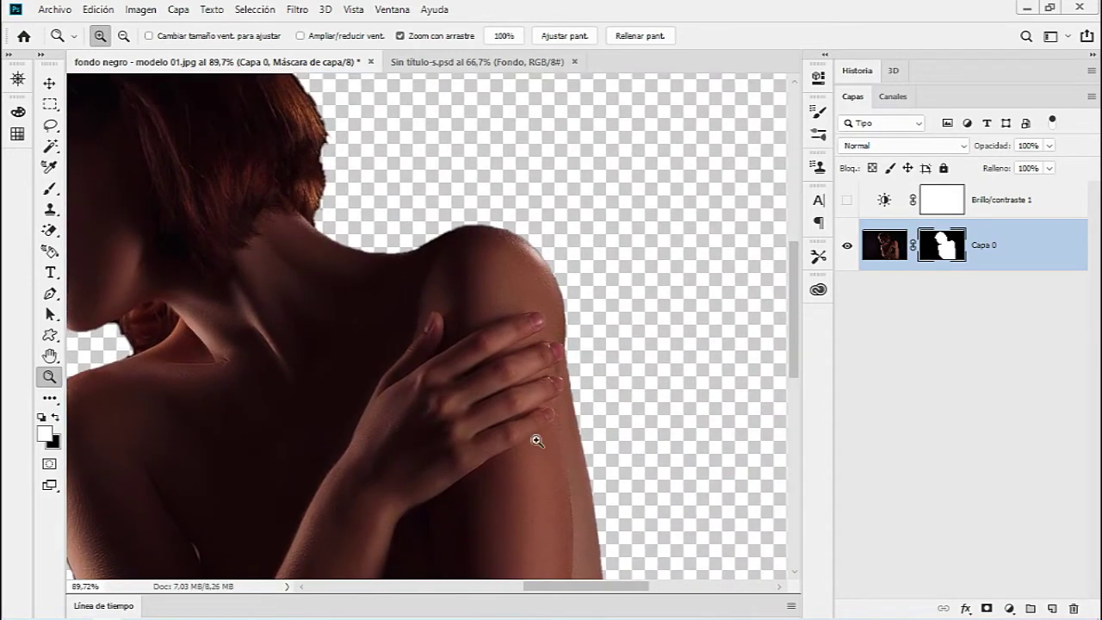
{"action": "mouse_move", "coordinate": [485, 395]}
{"action": "left_mouse_down"}
{"action": "mouse_move", "coordinate": [630, 419]}
{"action": "mouse_move", "coordinate": [497, 418]}
{"action": "left_mouse_up"}
{"action": "mouse_move", "coordinate": [293, 295]}
{"action": "left_mouse_down"}
{"action": "mouse_move", "coordinate": [443, 312]}
{"action": "mouse_move", "coordinate": [394, 315]}
{"action": "left_mouse_up"}
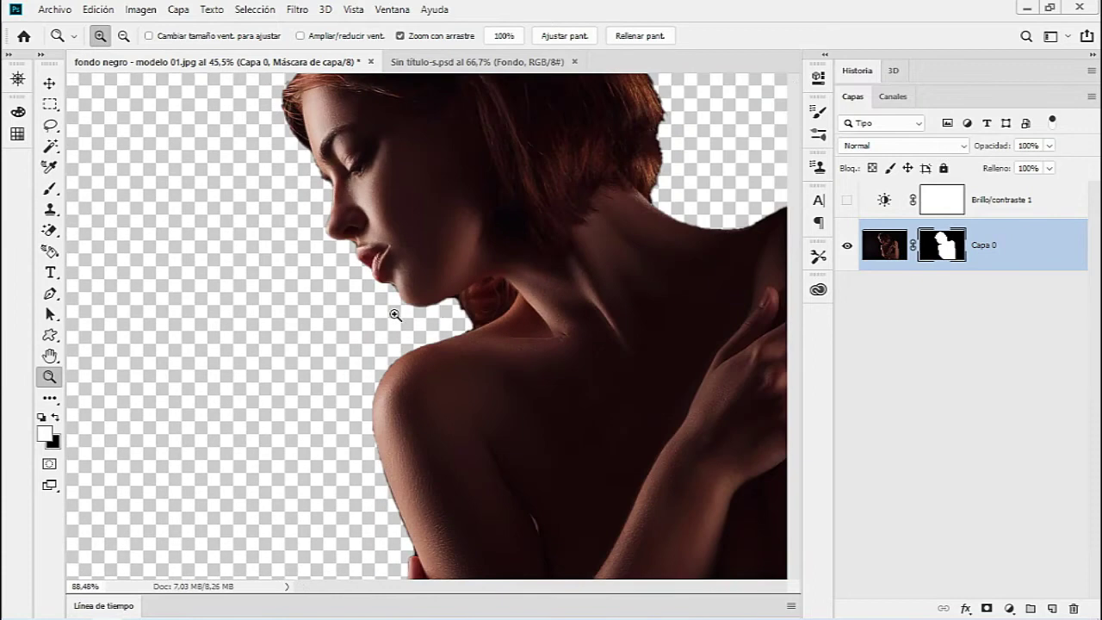
{"action": "key", "text": "alt"}
{"action": "left_click", "coordinate": [944, 249], "text": "alt"}
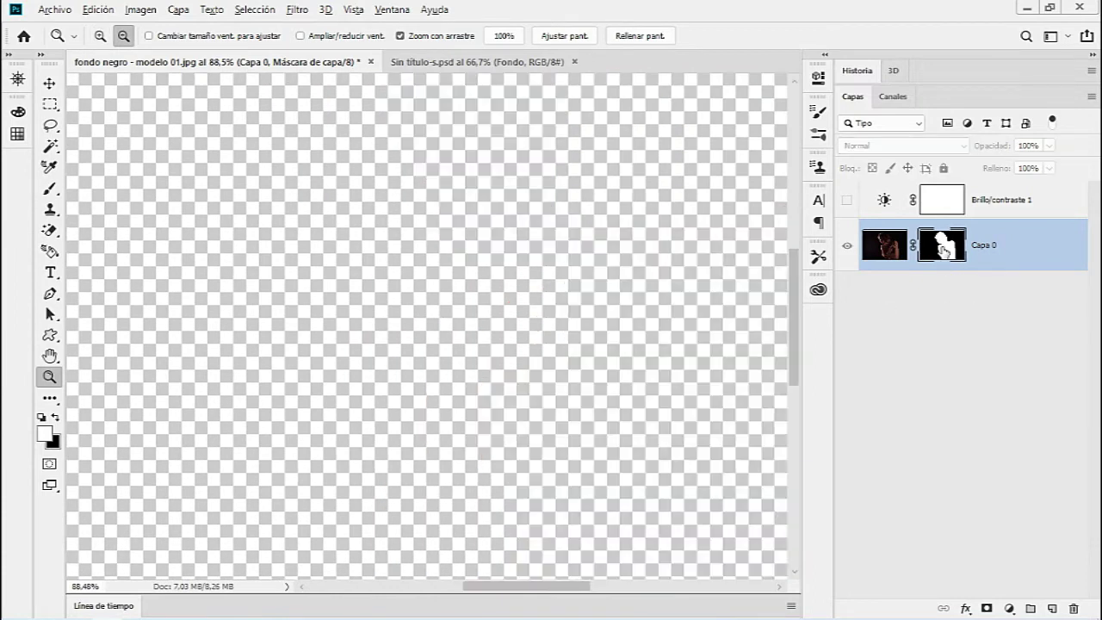
{"action": "mouse_move", "coordinate": [292, 183]}
{"action": "left_mouse_down"}
{"action": "mouse_move", "coordinate": [369, 184]}
{"action": "mouse_move", "coordinate": [364, 256]}
{"action": "mouse_move", "coordinate": [498, 450]}
{"action": "mouse_move", "coordinate": [409, 320]}
{"action": "mouse_move", "coordinate": [509, 352]}
{"action": "mouse_move", "coordinate": [479, 353]}
{"action": "mouse_move", "coordinate": [517, 354]}
{"action": "mouse_move", "coordinate": [465, 359]}
{"action": "left_mouse_up"}
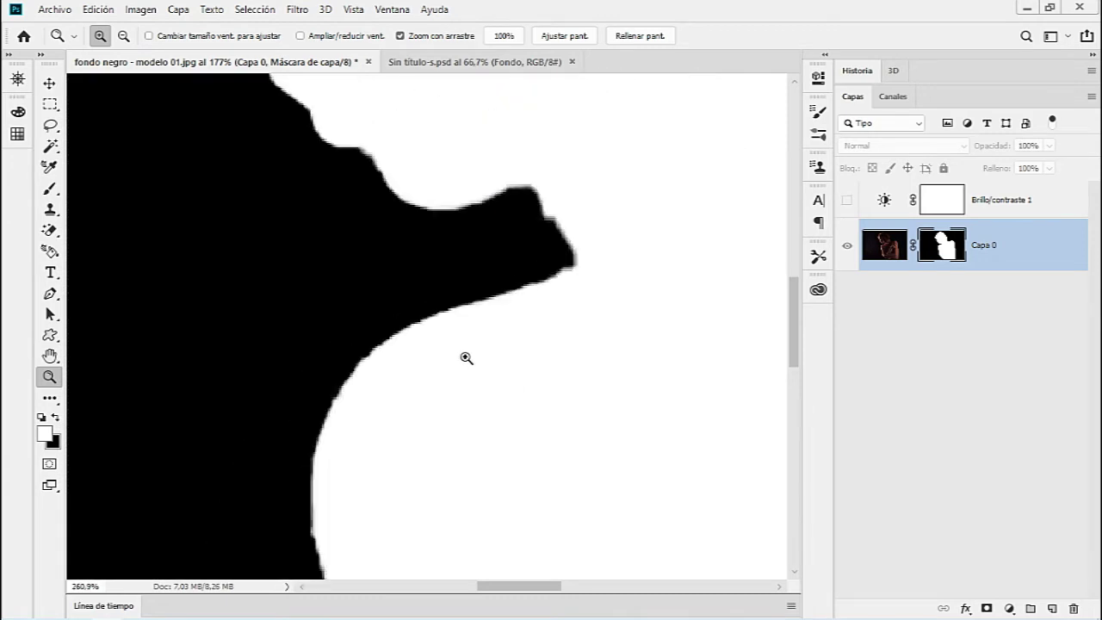
{"action": "left_click", "coordinate": [941, 256], "text": "alt"}
{"action": "scroll", "coordinate": [406, 305], "scroll_direction": "right", "scroll_amount": 2}
{"action": "scroll", "coordinate": [482, 306], "scroll_direction": "right", "scroll_amount": 2}
{"action": "left_click_drag", "start_coordinate": [562, 306], "coordinate": [392, 367]}
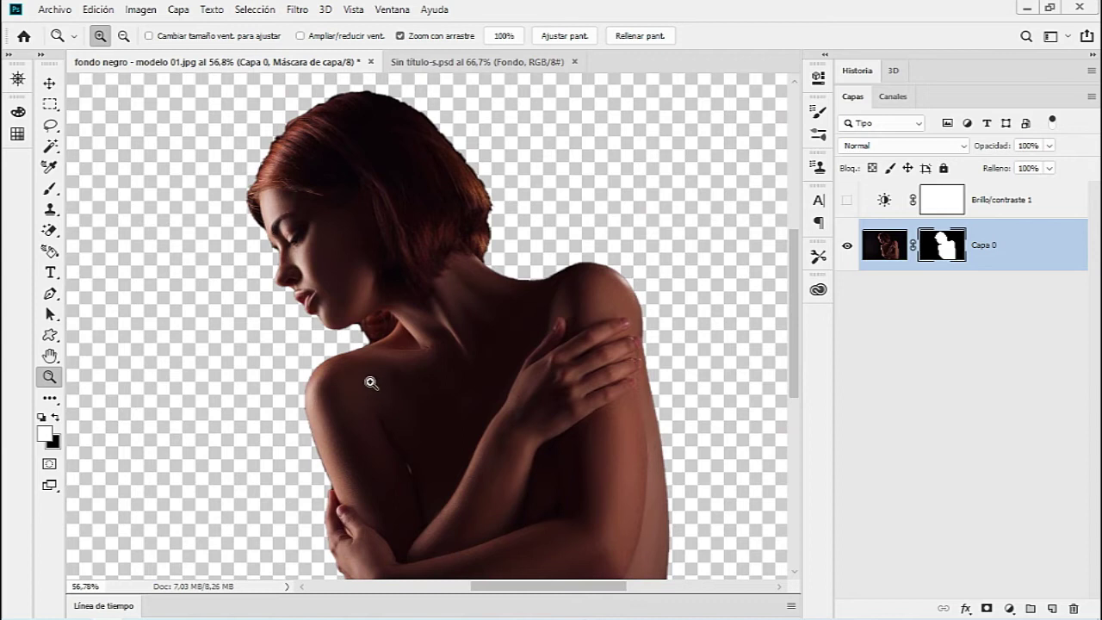
{"action": "left_click_drag", "start_coordinate": [313, 309], "coordinate": [356, 315]}
{"action": "left_click_drag", "start_coordinate": [502, 473], "coordinate": [393, 276]}
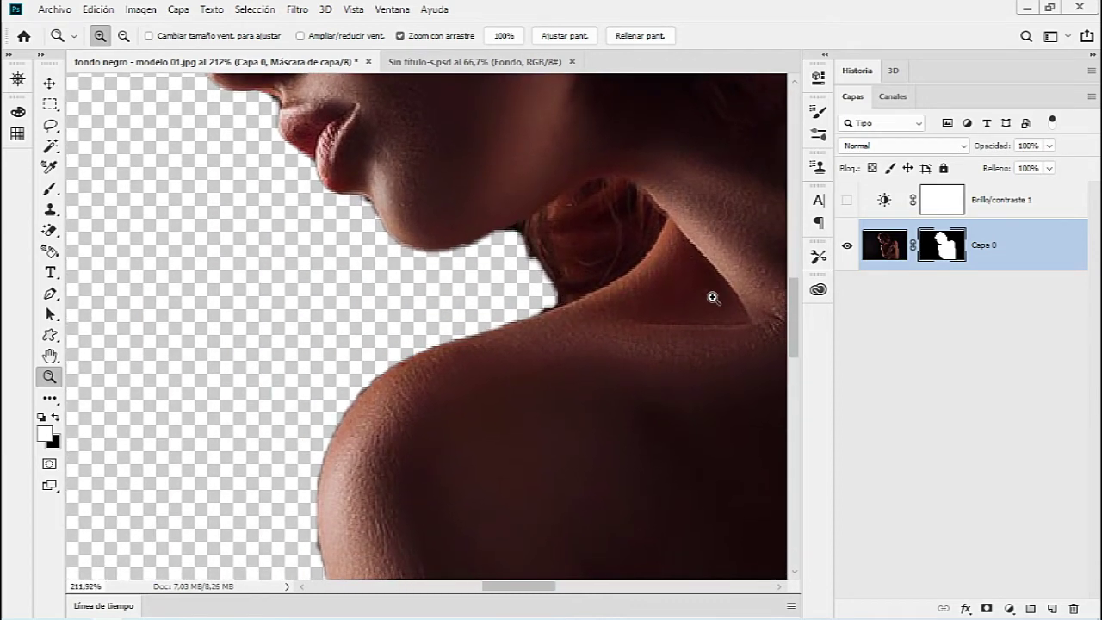
Open Select and Mask for Capa 0's mask and roughly adjust smoothing, feather and overlay opacity.
{"action": "double_click", "coordinate": [947, 248]}
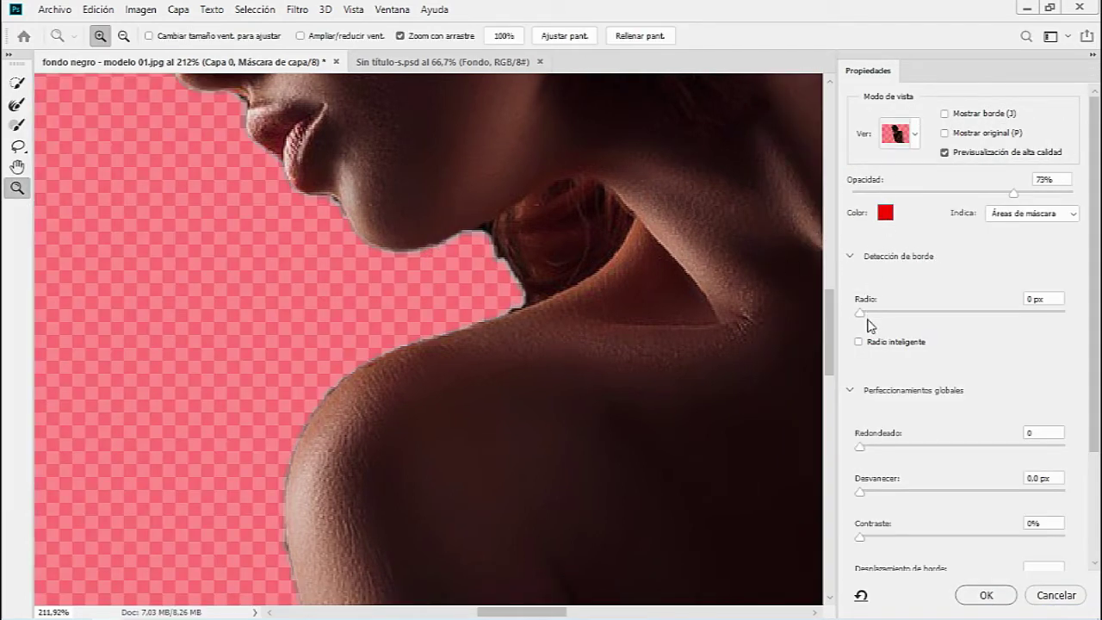
{"action": "left_click_drag", "start_coordinate": [869, 448], "coordinate": [878, 447]}
{"action": "left_click_drag", "start_coordinate": [1015, 195], "coordinate": [1059, 193]}
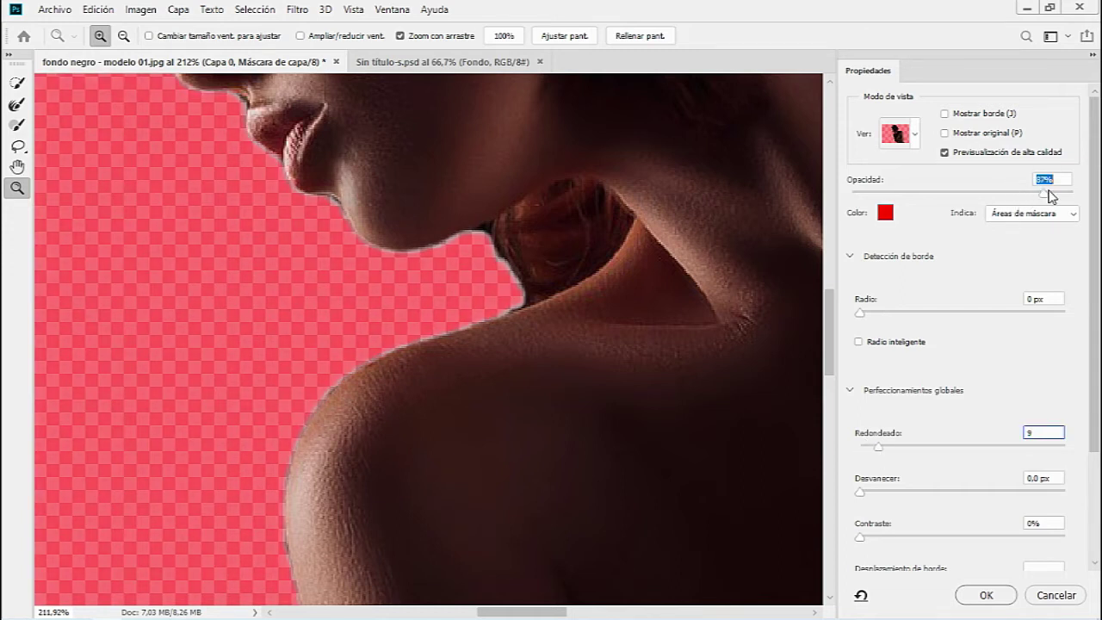
{"action": "left_click_drag", "start_coordinate": [886, 448], "coordinate": [893, 445]}
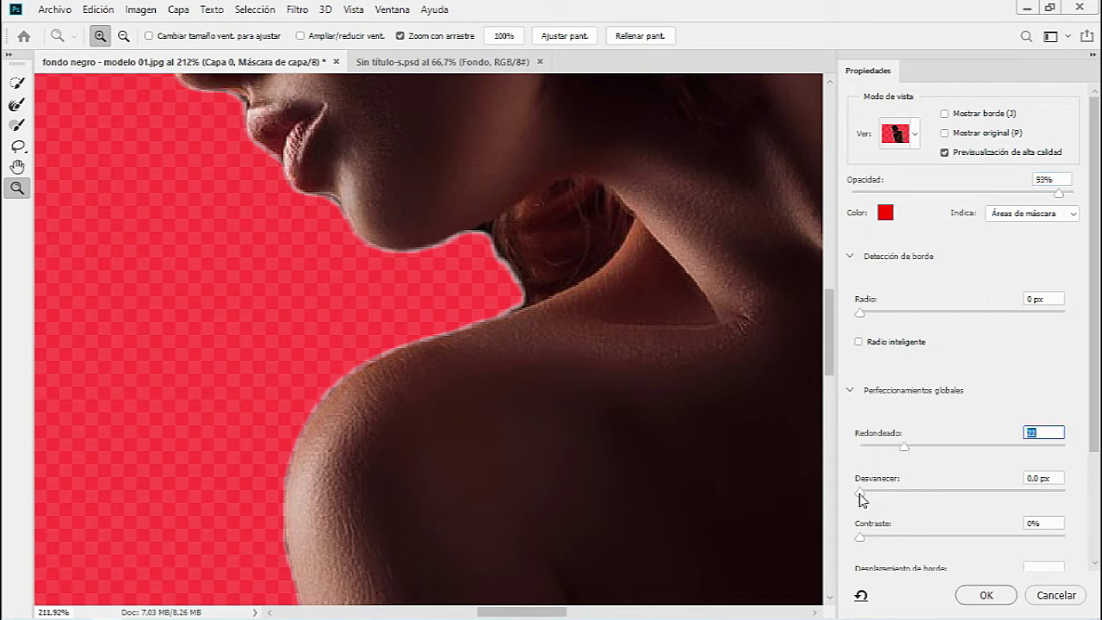
{"action": "left_click_drag", "start_coordinate": [859, 493], "coordinate": [869, 495]}
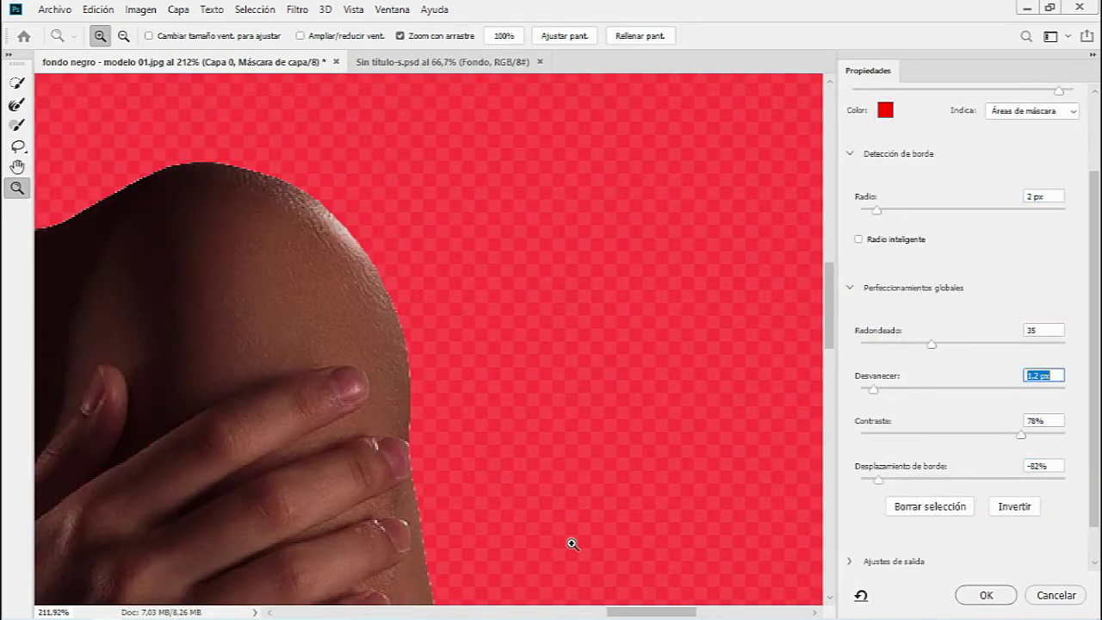
{"action": "left_click_drag", "start_coordinate": [652, 613], "coordinate": [537, 613]}
Set Radius 2 px, Smooth 35, Feather 1.2 px, Contrast 78%, Shift Edge -62%, and apply.
{"action": "left_click", "coordinate": [1037, 196]}
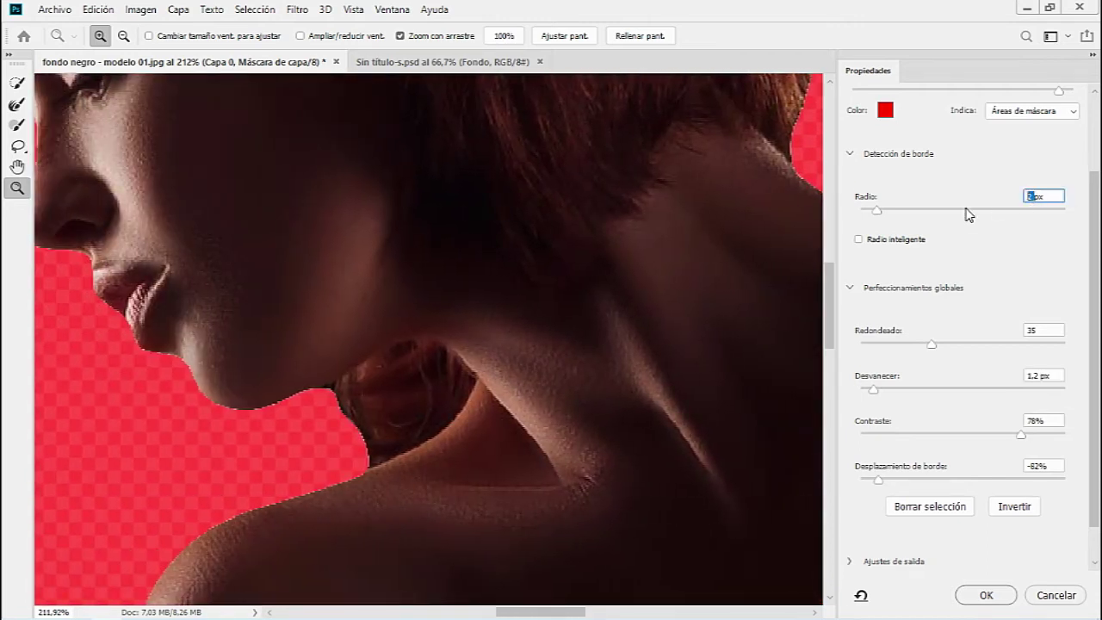
{"action": "left_click", "coordinate": [1024, 332]}
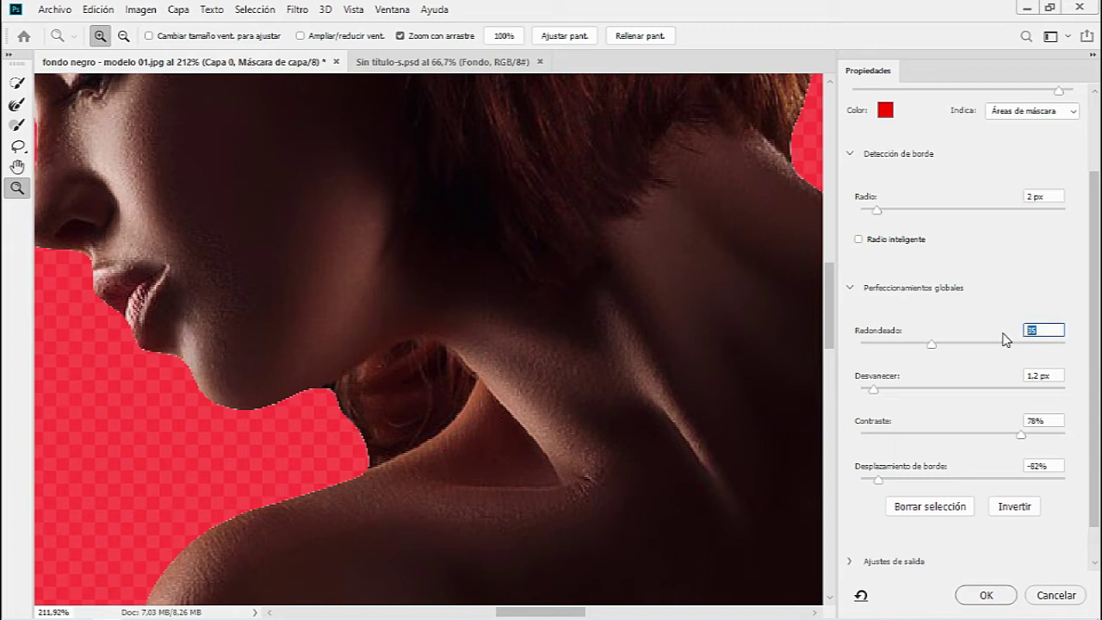
{"action": "left_click", "coordinate": [1039, 375]}
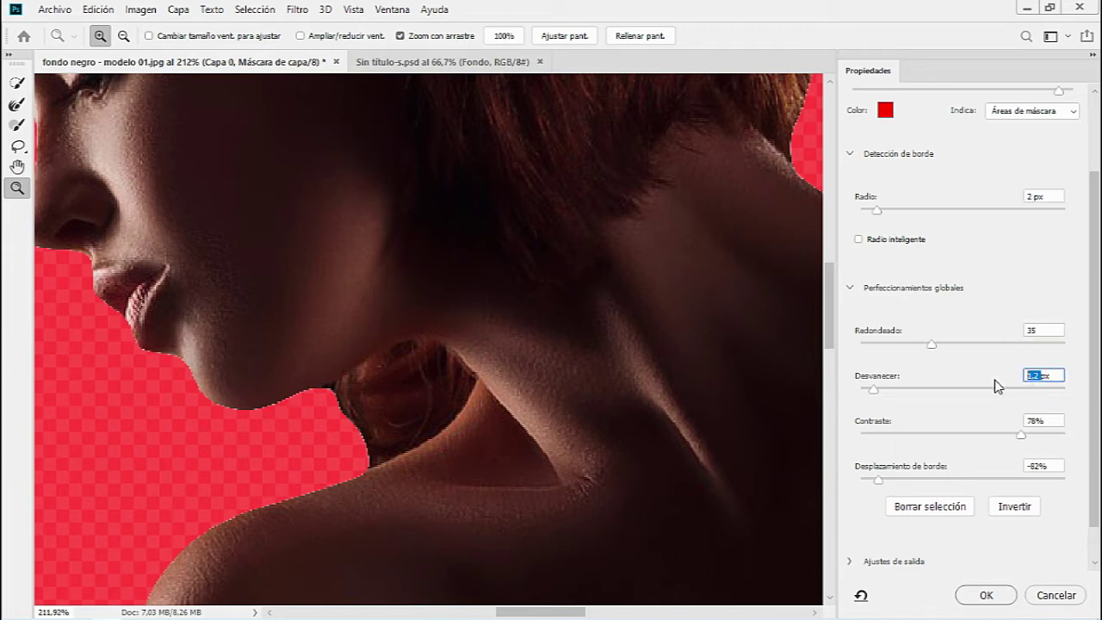
{"action": "left_click", "coordinate": [1051, 422]}
{"action": "left_click", "coordinate": [1048, 465]}
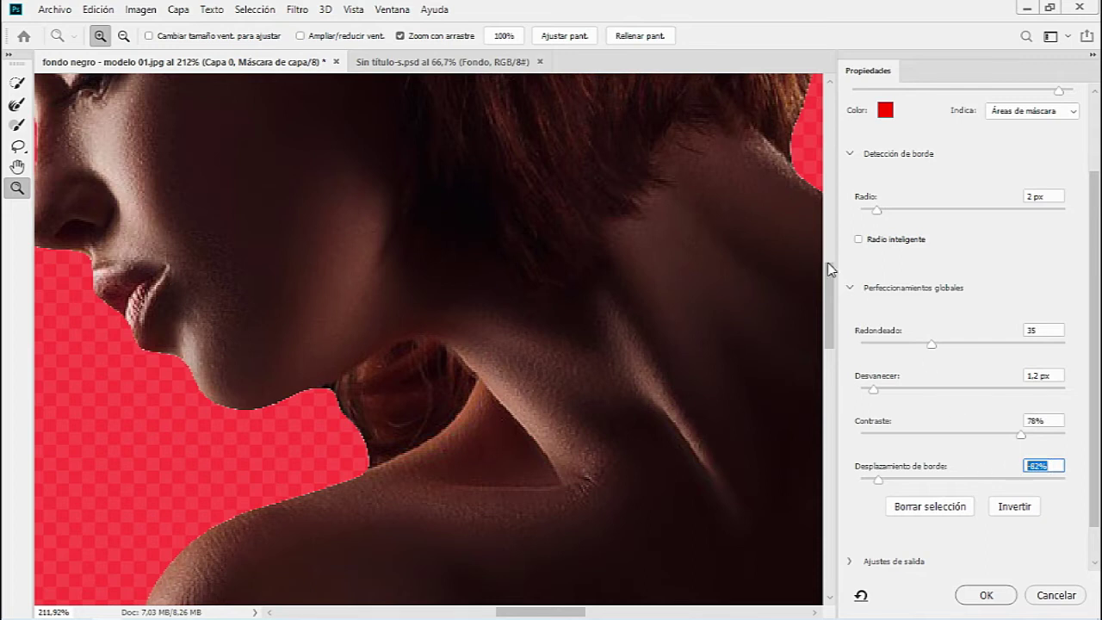
{"action": "scroll", "coordinate": [345, 263], "scroll_direction": "down", "scroll_amount": 2}
{"action": "scroll", "coordinate": [310, 258], "scroll_direction": "down", "scroll_amount": 2}
{"action": "scroll", "coordinate": [284, 261], "scroll_direction": "down", "scroll_amount": 2}
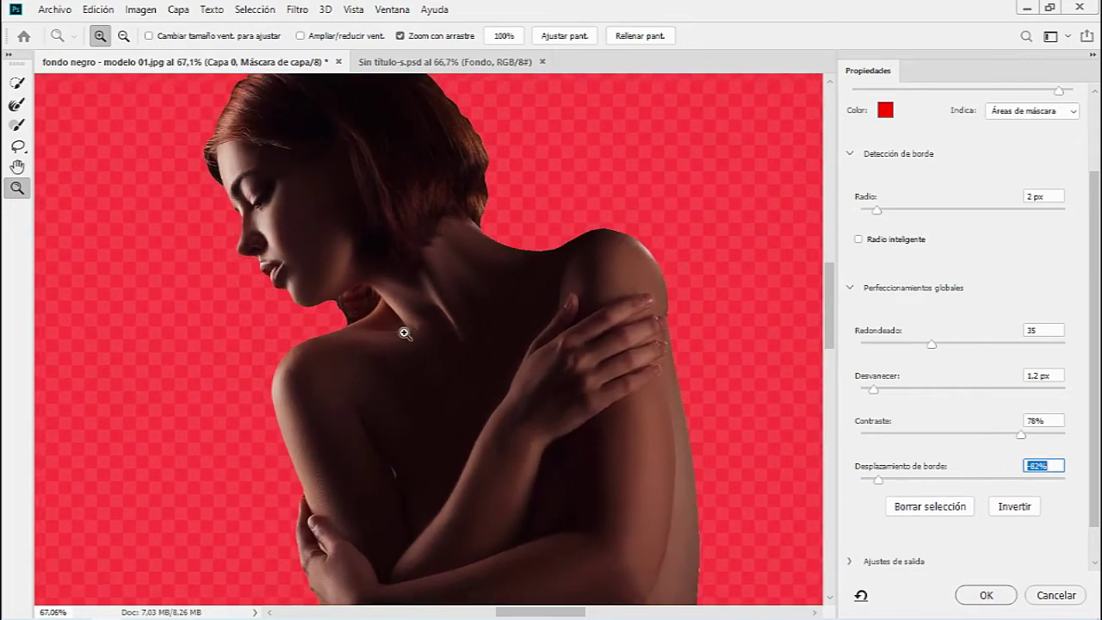
{"action": "scroll", "coordinate": [345, 300], "scroll_direction": "down", "scroll_amount": 1}
{"action": "scroll", "coordinate": [426, 364], "scroll_direction": "up", "scroll_amount": 5}
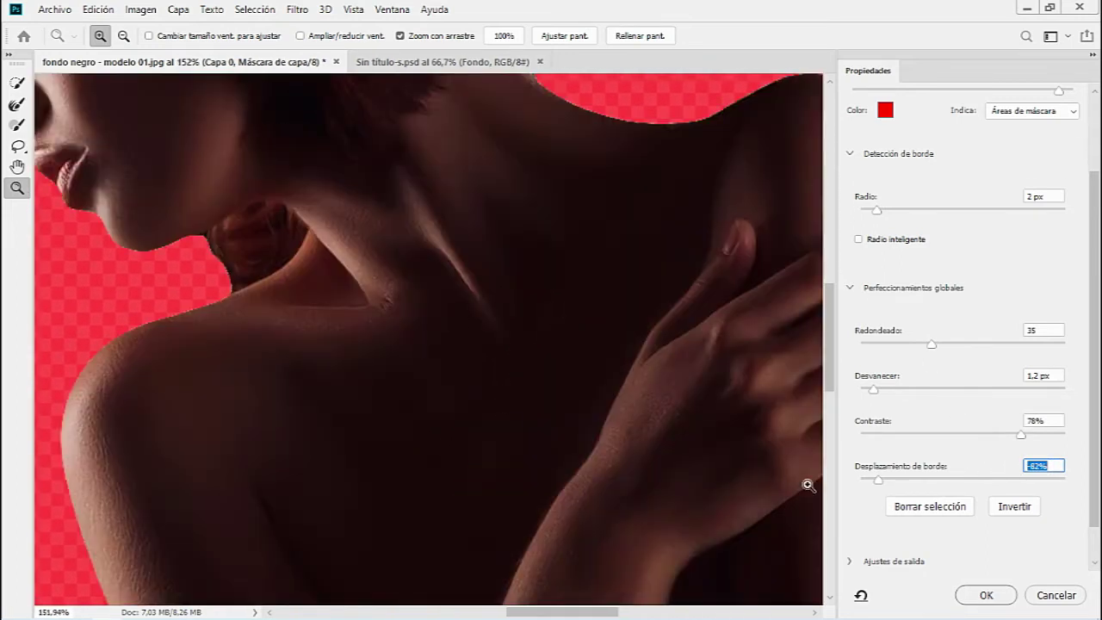
{"action": "left_click", "coordinate": [987, 596]}
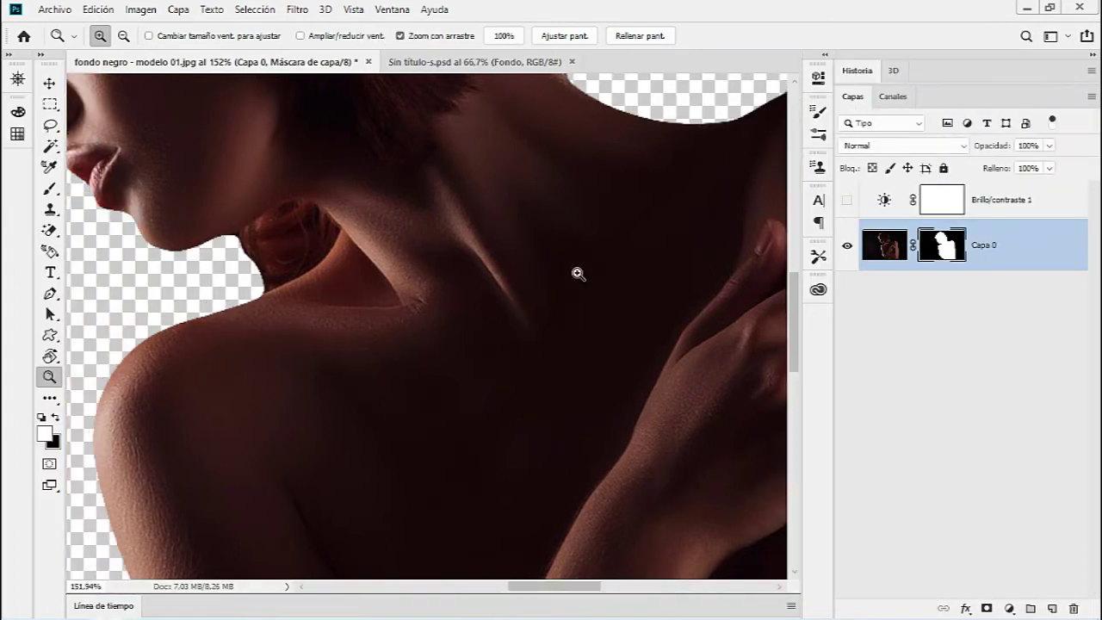
Zoom in to inspect the cut-out's neck edge, then back out to the upper figure.
{"action": "mouse_move", "coordinate": [220, 257]}
{"action": "left_mouse_down"}
{"action": "mouse_move", "coordinate": [283, 270]}
{"action": "mouse_move", "coordinate": [351, 335]}
{"action": "mouse_move", "coordinate": [301, 339]}
{"action": "left_mouse_up"}
{"action": "mouse_move", "coordinate": [369, 351]}
{"action": "left_mouse_down"}
{"action": "mouse_move", "coordinate": [444, 354]}
{"action": "mouse_move", "coordinate": [345, 376]}
{"action": "mouse_move", "coordinate": [387, 378]}
{"action": "left_mouse_up"}
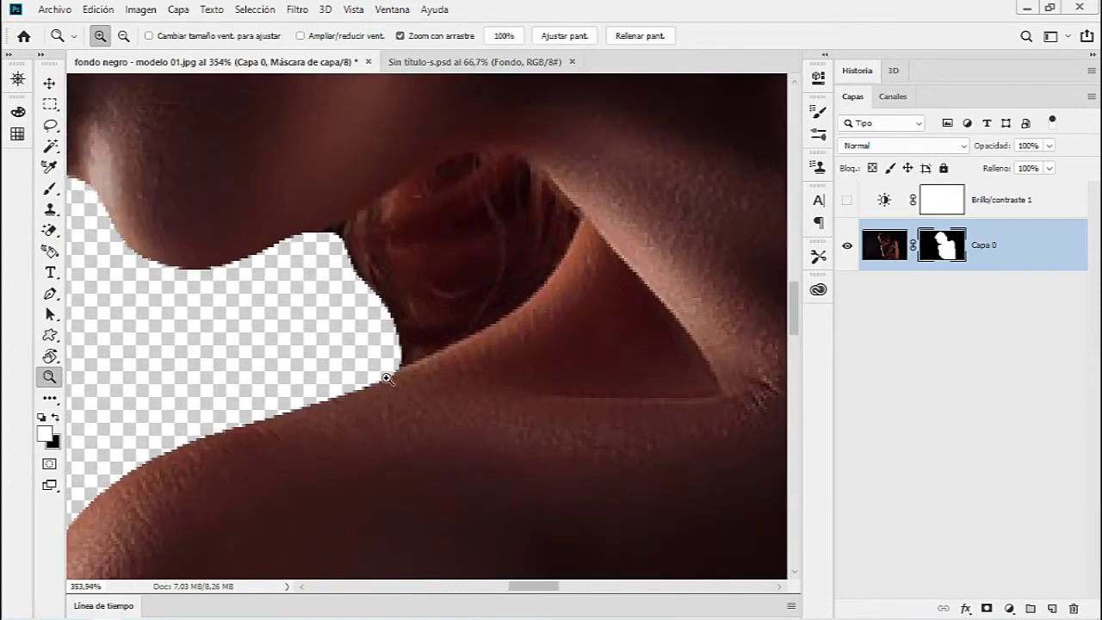
{"action": "left_click_drag", "start_coordinate": [406, 306], "coordinate": [293, 252]}
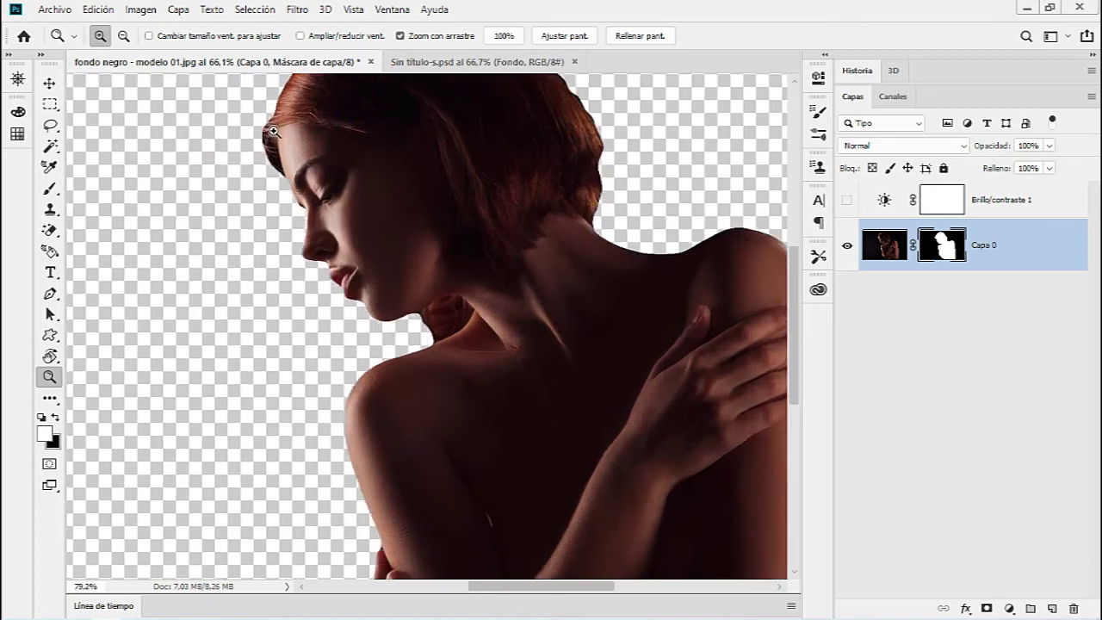
{"action": "mouse_move", "coordinate": [253, 151]}
{"action": "left_mouse_down"}
{"action": "mouse_move", "coordinate": [327, 118]}
{"action": "mouse_move", "coordinate": [275, 146]}
{"action": "left_mouse_up"}
Add a new Capa 1 below Capa 0, fill it with black, and invert it to a pale fill.
{"action": "left_click", "coordinate": [1053, 609]}
{"action": "left_click_drag", "start_coordinate": [960, 250], "coordinate": [953, 334]}
{"action": "key", "text": "alt+BackSpace"}
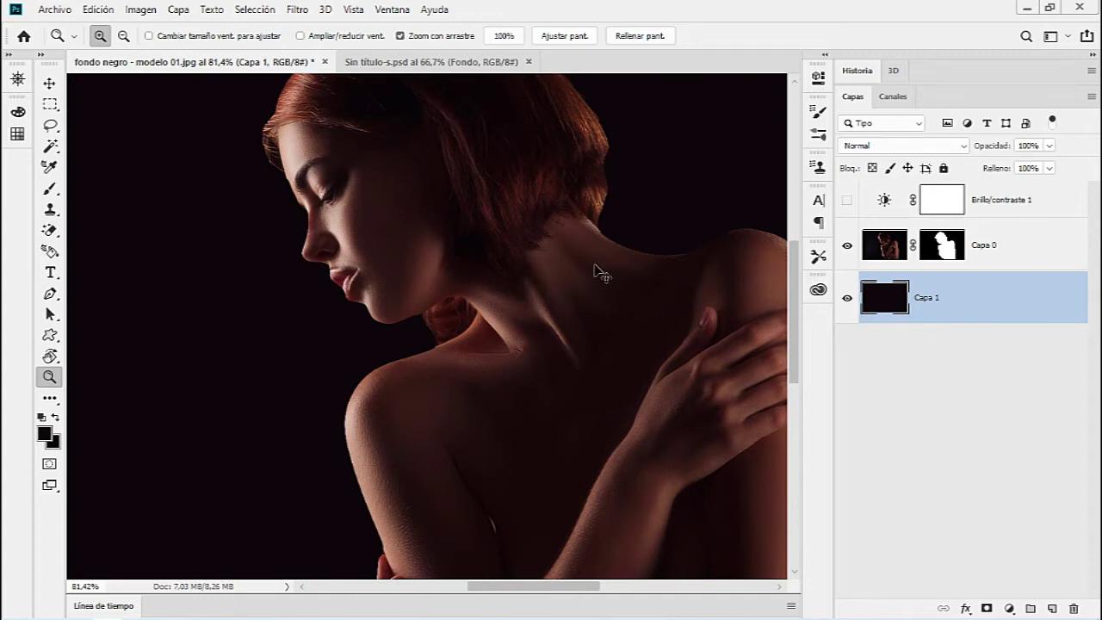
{"action": "key", "text": "ctrl+i"}
{"action": "scroll", "coordinate": [353, 231], "scroll_direction": "down", "scroll_amount": 3}
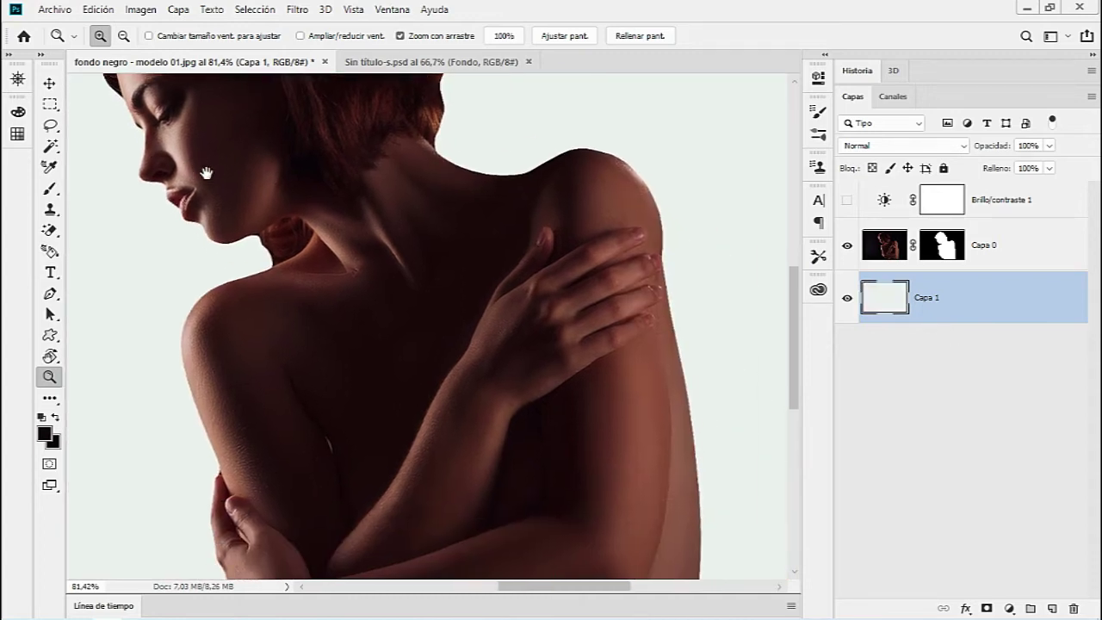
{"action": "scroll", "coordinate": [315, 275], "scroll_direction": "down", "scroll_amount": 3}
{"action": "scroll", "coordinate": [359, 384], "scroll_direction": "down", "scroll_amount": 3}
{"action": "scroll", "coordinate": [321, 359], "scroll_direction": "down", "scroll_amount": 2}
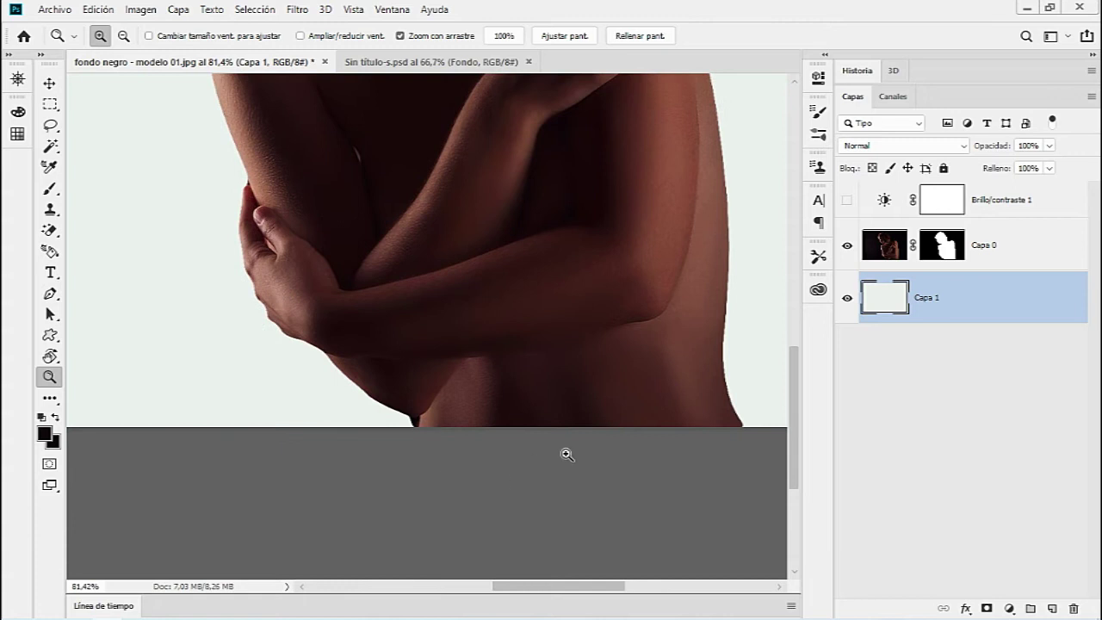
{"action": "scroll", "coordinate": [457, 435], "scroll_direction": "up", "scroll_amount": 3}
{"action": "scroll", "coordinate": [344, 422], "scroll_direction": "up", "scroll_amount": 2}
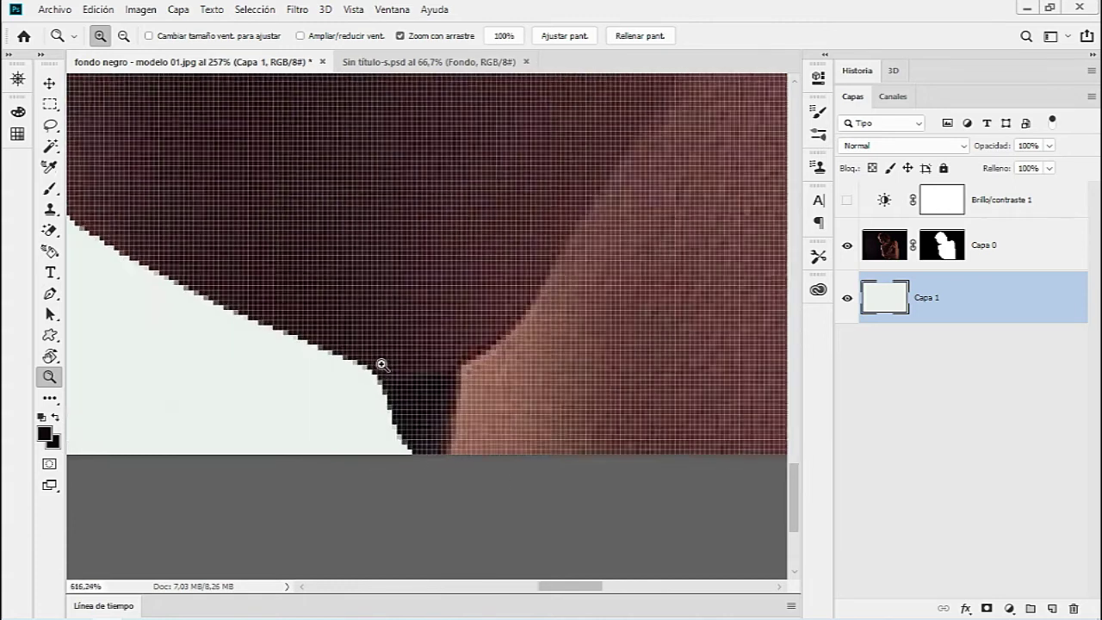
{"action": "scroll", "coordinate": [366, 366], "scroll_direction": "up", "scroll_amount": 3}
{"action": "scroll", "coordinate": [359, 370], "scroll_direction": "down", "scroll_amount": 1}
{"action": "key", "text": "l"}
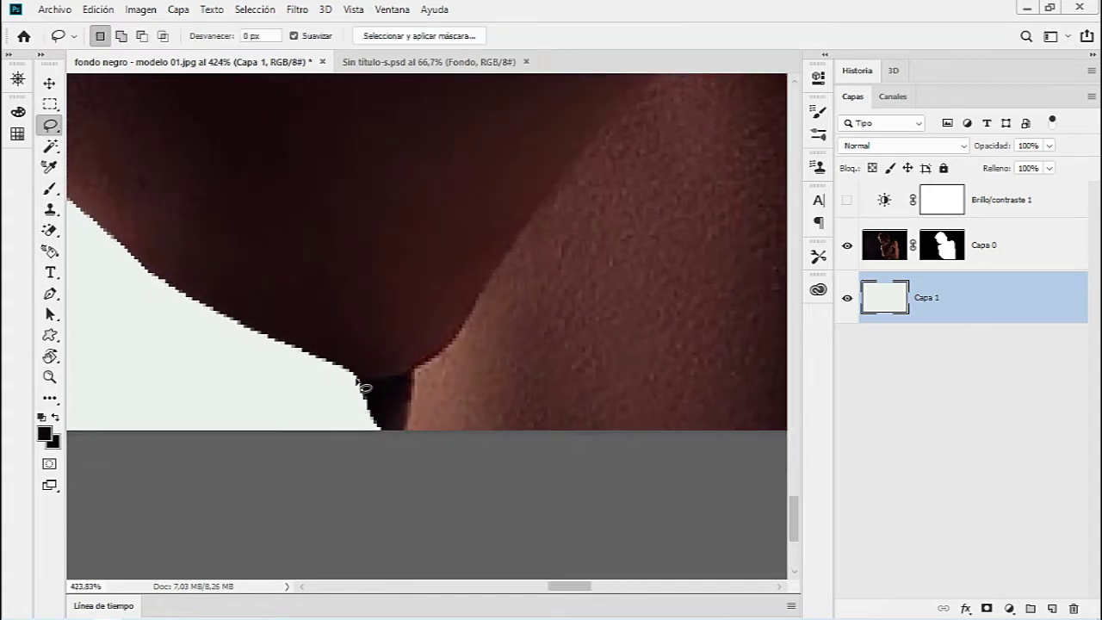
Outline the dark patch at the torso's bottom edge with the Polygonal Lasso.
{"action": "key", "text": "shift+l"}
{"action": "left_click", "coordinate": [356, 378]}
{"action": "left_click", "coordinate": [398, 379]}
{"action": "left_click", "coordinate": [410, 377]}
{"action": "left_click", "coordinate": [411, 396]}
{"action": "left_click", "coordinate": [397, 440]}
{"action": "left_click", "coordinate": [338, 405]}
{"action": "double_click", "coordinate": [351, 399]}
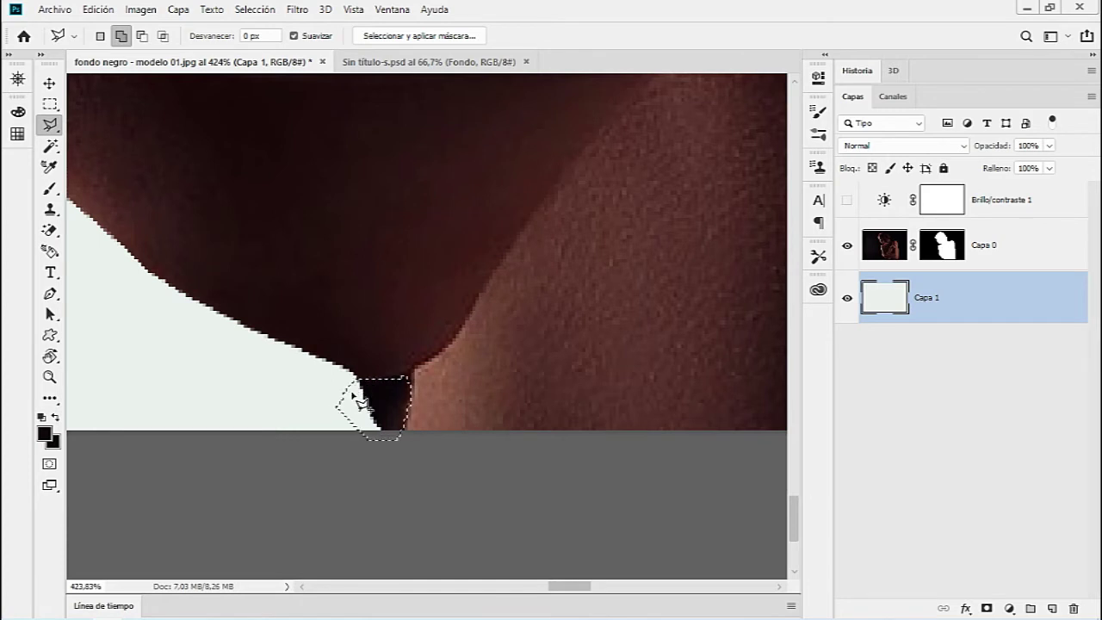
Paint the selected patch white on Capa 0's mask, deselect, and zoom to check the repair.
{"action": "key", "text": "alt+bracketright"}
{"action": "key", "text": "b"}
{"action": "key", "text": "x"}
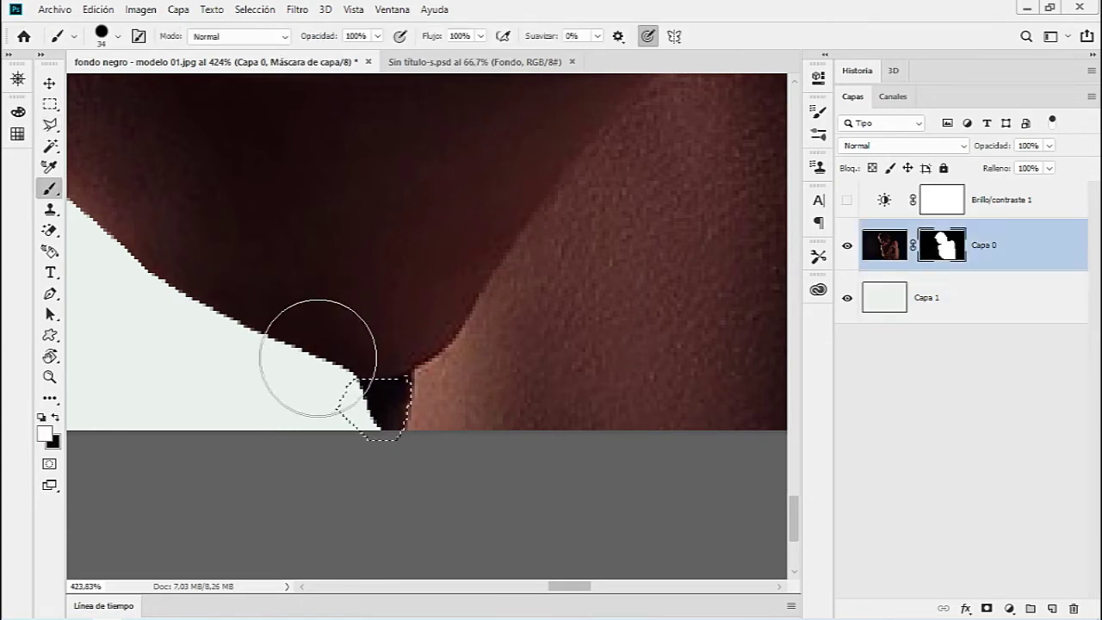
{"action": "left_click_drag", "start_coordinate": [374, 374], "coordinate": [384, 431]}
{"action": "key", "text": "x"}
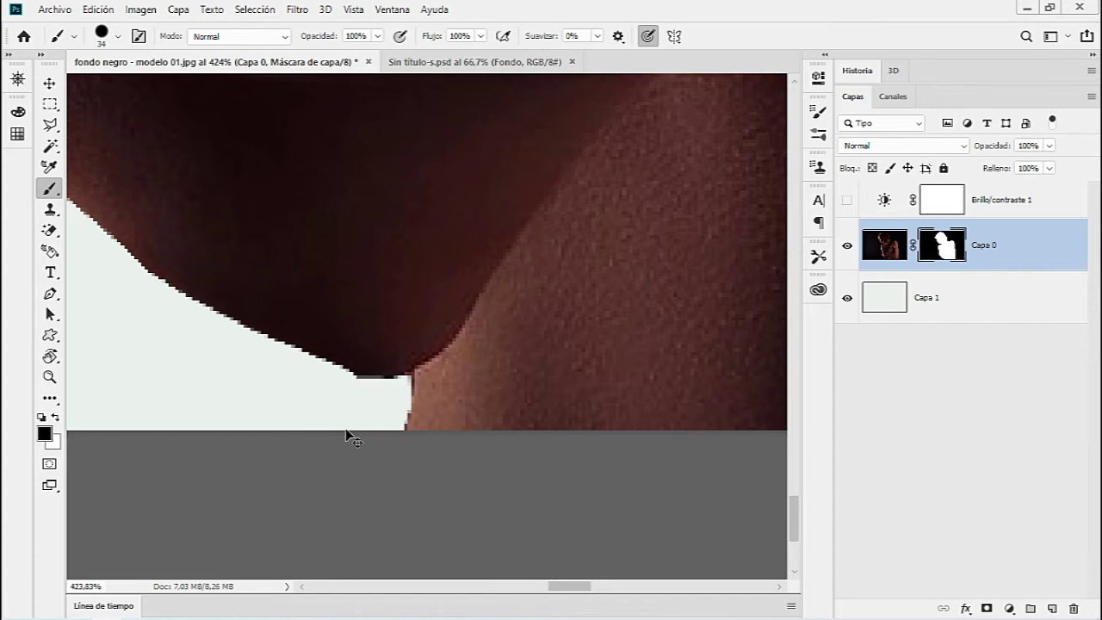
{"action": "key", "text": "ctrl+d"}
{"action": "key", "text": "z"}
{"action": "mouse_move", "coordinate": [399, 319]}
{"action": "left_mouse_down"}
{"action": "mouse_move", "coordinate": [266, 320]}
{"action": "mouse_move", "coordinate": [452, 313]}
{"action": "mouse_move", "coordinate": [460, 418]}
{"action": "mouse_move", "coordinate": [531, 436]}
{"action": "left_mouse_up"}
{"action": "key", "text": "b"}
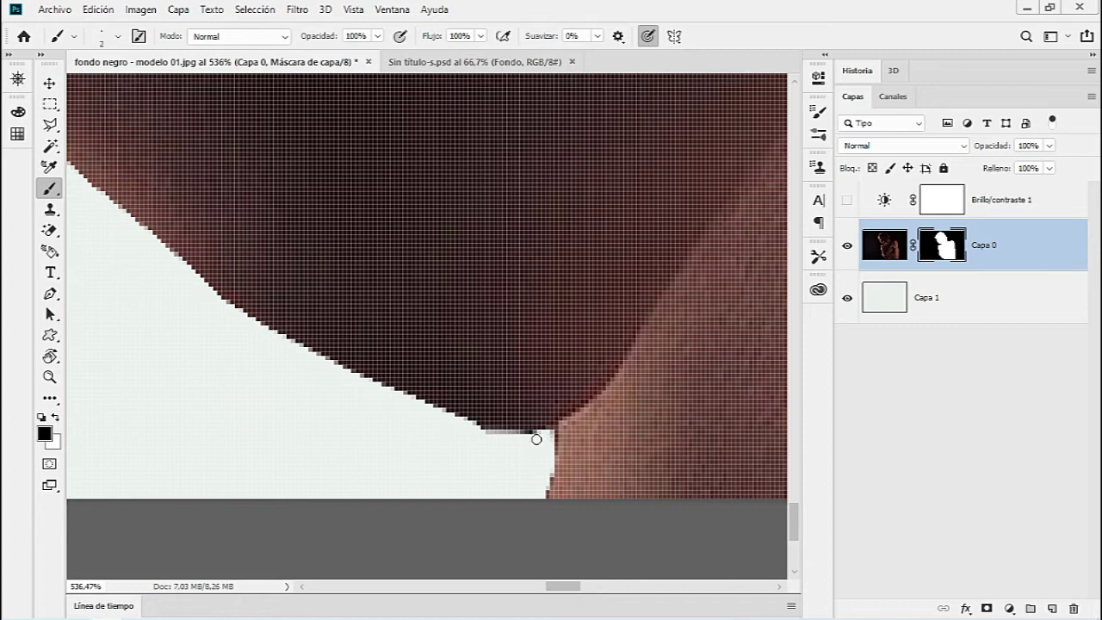
{"action": "key", "text": "z"}
{"action": "left_click_drag", "start_coordinate": [482, 438], "coordinate": [497, 268]}
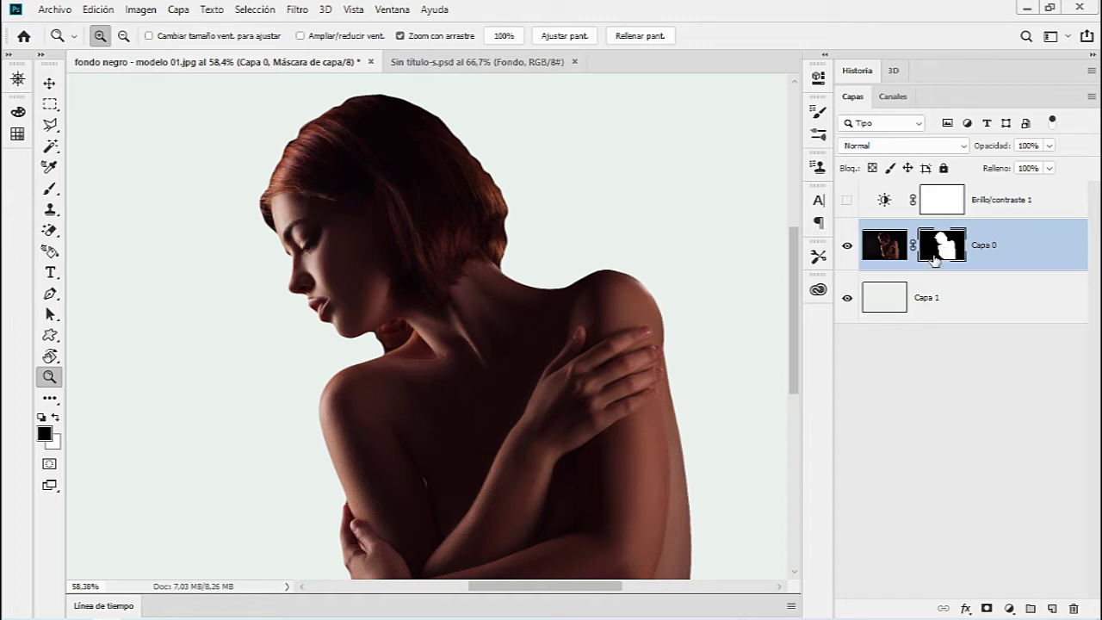
Hide Capa 1, reopen Select and Mask on Capa 0's mask, and inspect the face and crown edges.
{"action": "left_click", "coordinate": [847, 299]}
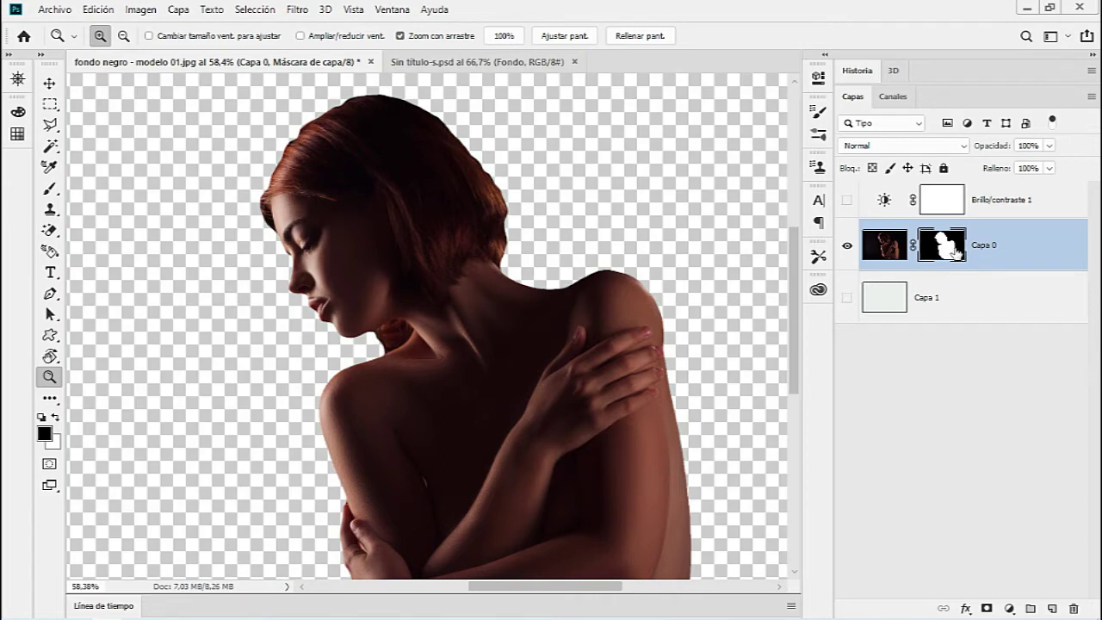
{"action": "double_click", "coordinate": [955, 250]}
{"action": "mouse_move", "coordinate": [194, 177]}
{"action": "left_mouse_down"}
{"action": "mouse_move", "coordinate": [263, 158]}
{"action": "mouse_move", "coordinate": [305, 162]}
{"action": "left_mouse_up"}
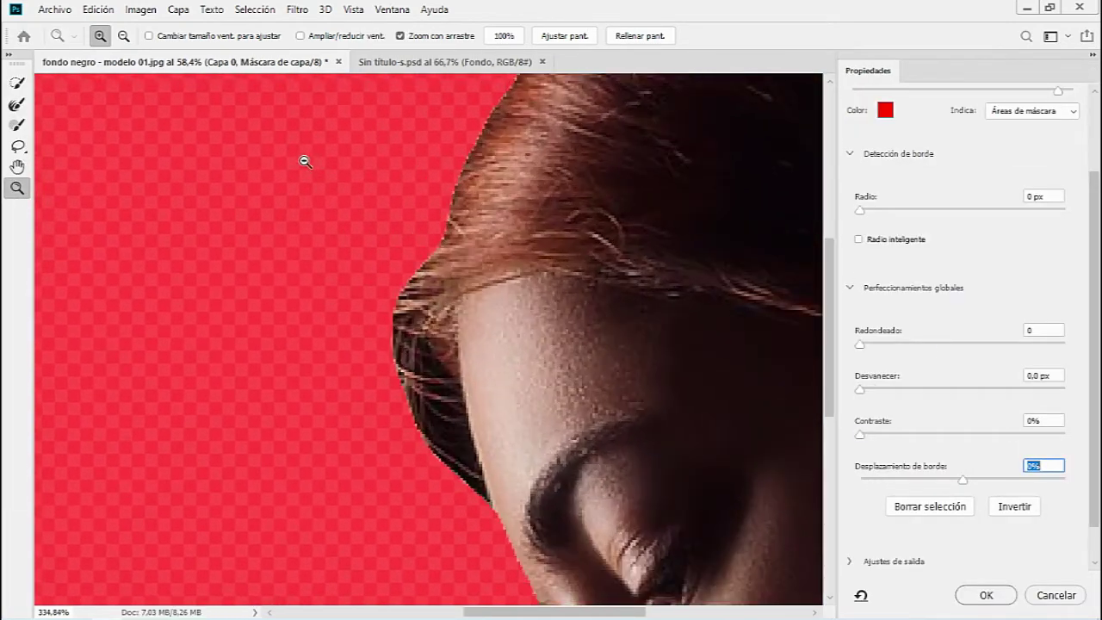
{"action": "left_click_drag", "start_coordinate": [462, 465], "coordinate": [414, 252]}
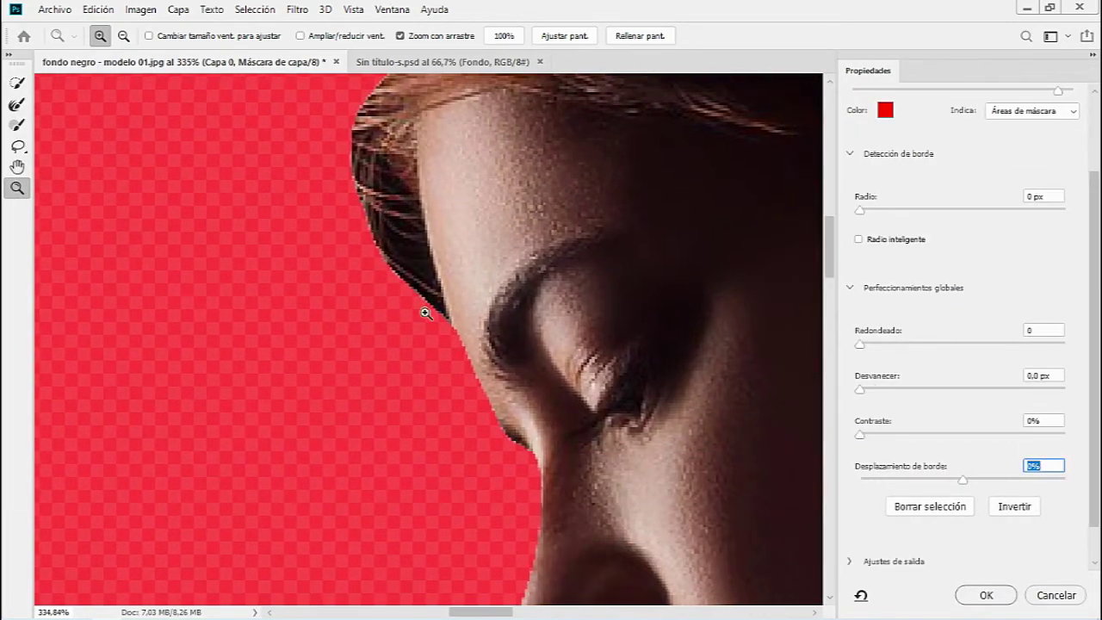
{"action": "left_click_drag", "start_coordinate": [381, 209], "coordinate": [376, 377]}
{"action": "left_click_drag", "start_coordinate": [470, 162], "coordinate": [401, 376]}
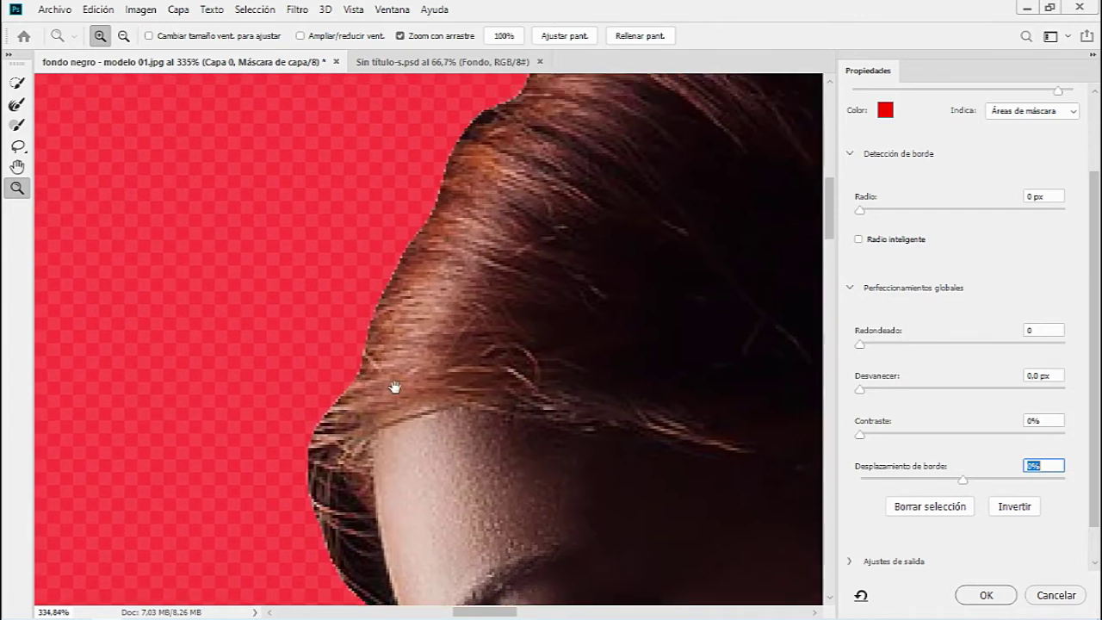
{"action": "left_click_drag", "start_coordinate": [493, 231], "coordinate": [345, 394]}
{"action": "left_click_drag", "start_coordinate": [387, 285], "coordinate": [632, 379]}
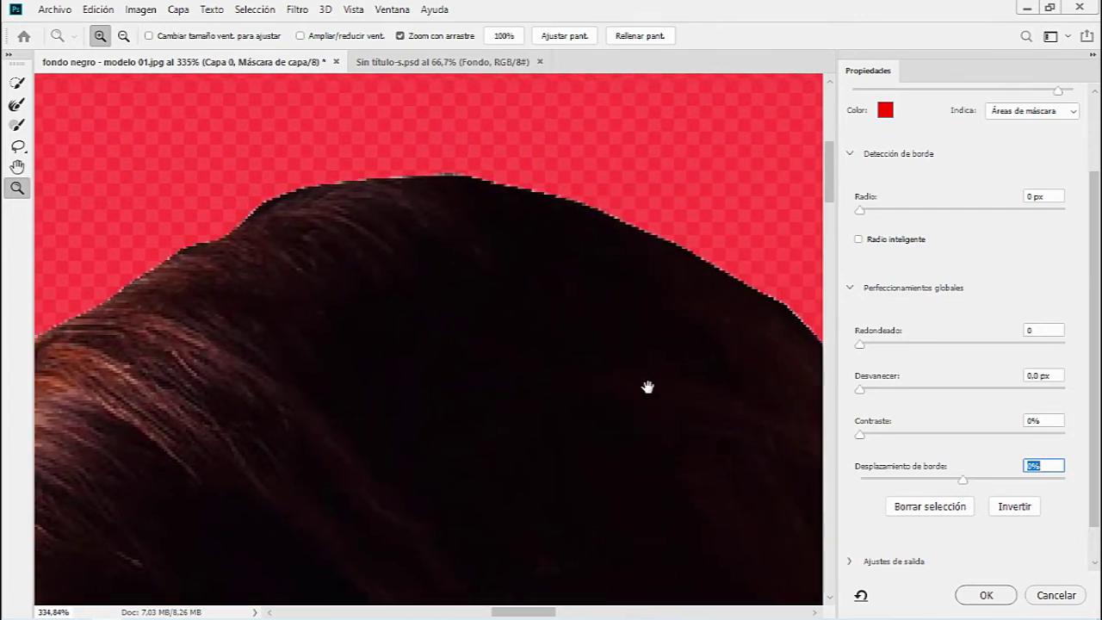
Pan along the hair, shoulder, nose and lips edges, then accept the refined mask.
{"action": "mouse_move", "coordinate": [253, 215]}
{"action": "left_mouse_down"}
{"action": "mouse_move", "coordinate": [212, 172]}
{"action": "mouse_move", "coordinate": [430, 247]}
{"action": "mouse_move", "coordinate": [264, 333]}
{"action": "mouse_move", "coordinate": [347, 322]}
{"action": "mouse_move", "coordinate": [485, 352]}
{"action": "mouse_move", "coordinate": [594, 357]}
{"action": "left_mouse_up"}
{"action": "left_click_drag", "start_coordinate": [298, 455], "coordinate": [290, 261]}
{"action": "left_click_drag", "start_coordinate": [372, 313], "coordinate": [600, 401]}
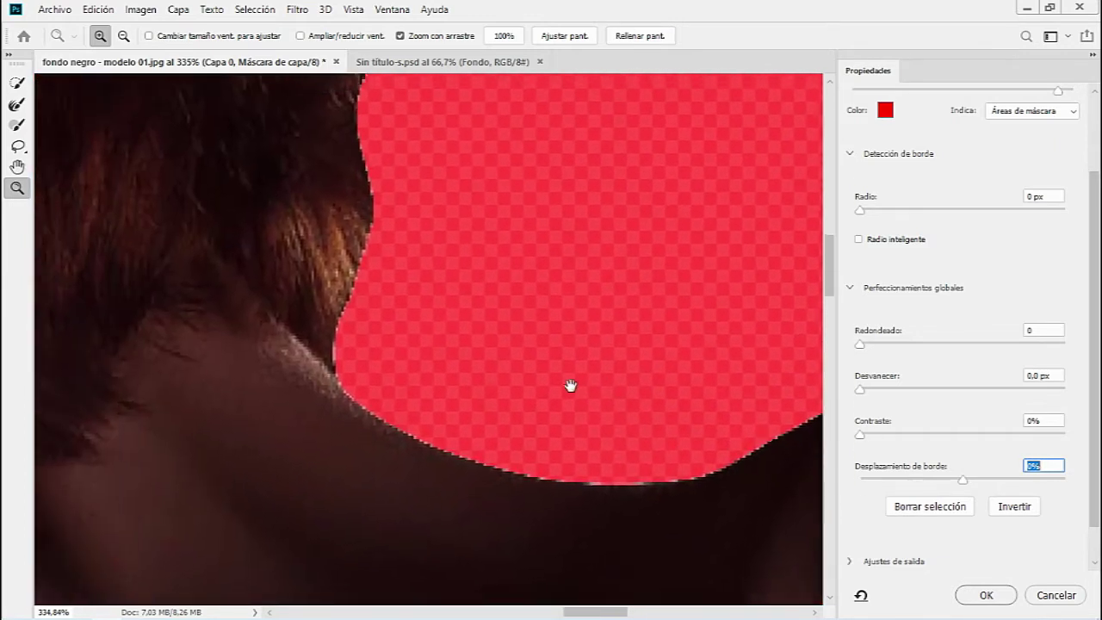
{"action": "left_click_drag", "start_coordinate": [409, 366], "coordinate": [439, 376]}
{"action": "mouse_move", "coordinate": [413, 224]}
{"action": "left_mouse_down"}
{"action": "mouse_move", "coordinate": [428, 388]}
{"action": "mouse_move", "coordinate": [362, 352]}
{"action": "left_mouse_up"}
{"action": "mouse_move", "coordinate": [385, 401]}
{"action": "left_mouse_down"}
{"action": "mouse_move", "coordinate": [682, 241]}
{"action": "mouse_move", "coordinate": [595, 266]}
{"action": "mouse_move", "coordinate": [612, 180]}
{"action": "mouse_move", "coordinate": [408, 332]}
{"action": "left_mouse_up"}
{"action": "mouse_move", "coordinate": [643, 180]}
{"action": "left_mouse_down"}
{"action": "mouse_move", "coordinate": [339, 442]}
{"action": "mouse_move", "coordinate": [270, 485]}
{"action": "left_mouse_up"}
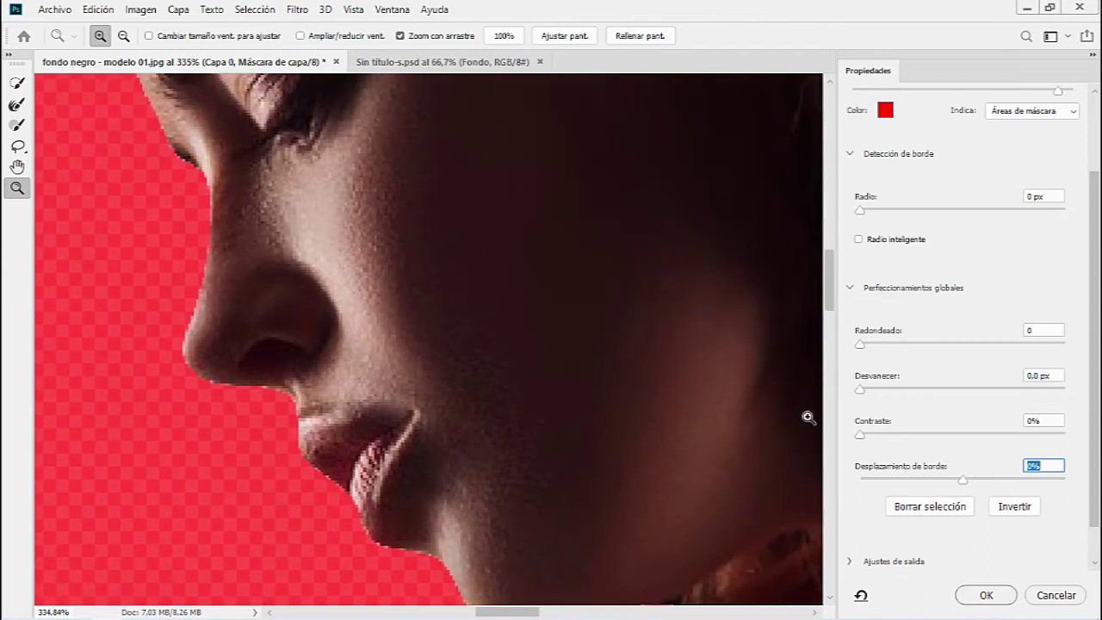
{"action": "left_click", "coordinate": [984, 595]}
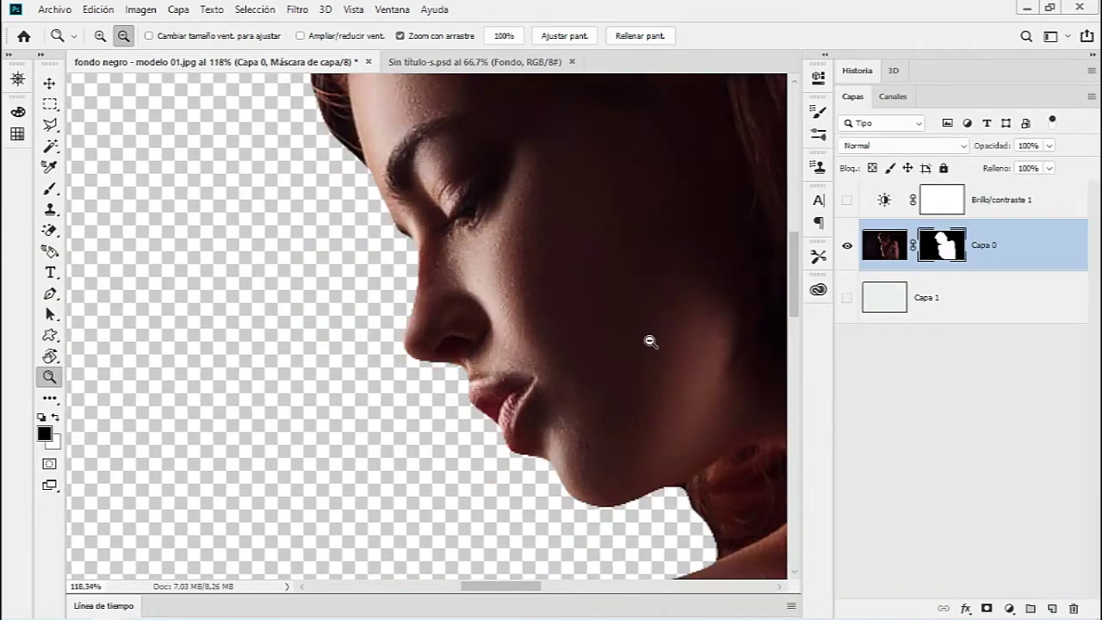
{"action": "left_click", "coordinate": [650, 341], "text": "alt"}
{"action": "left_click", "coordinate": [382, 290], "text": "alt"}
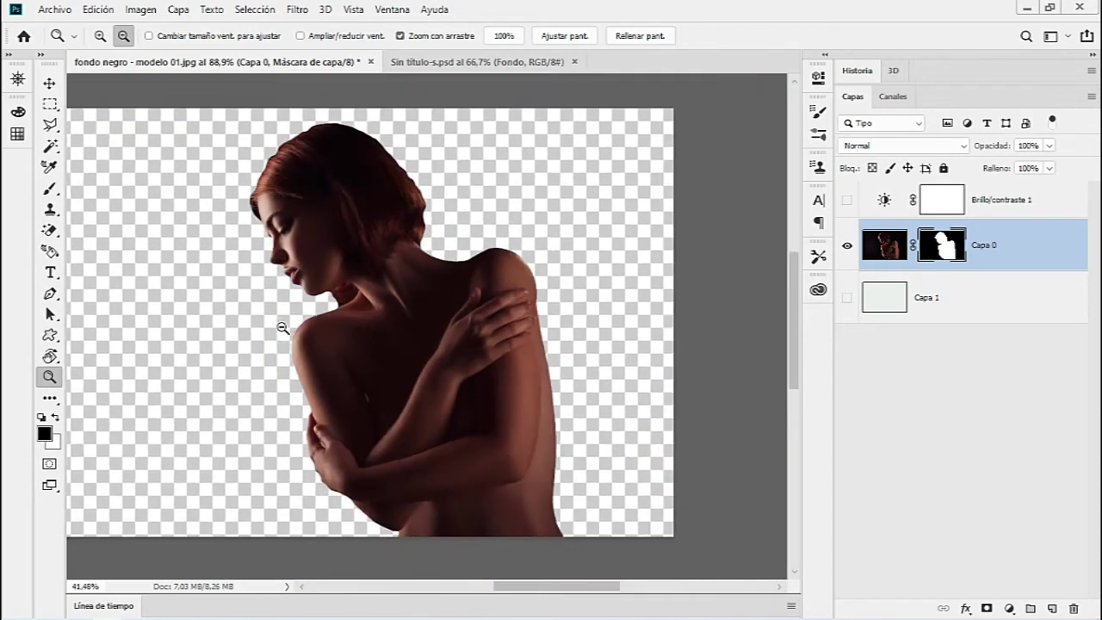
{"action": "left_click_drag", "start_coordinate": [282, 329], "coordinate": [315, 320]}
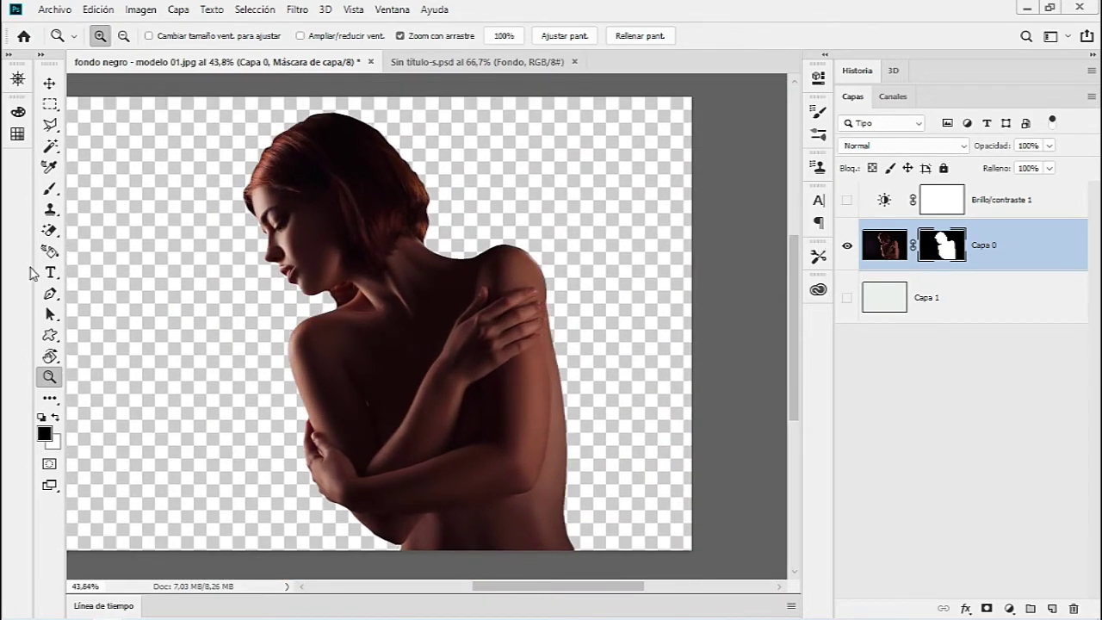
{"action": "left_click_drag", "start_coordinate": [338, 322], "coordinate": [453, 317]}
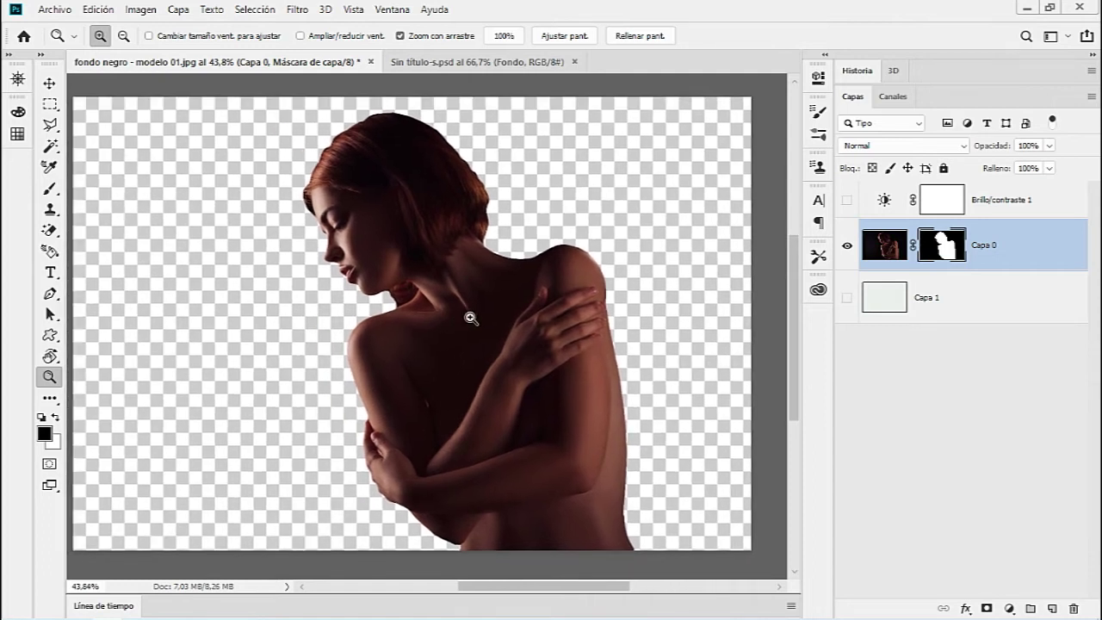
{"action": "key", "text": "ctrl+Tab"}
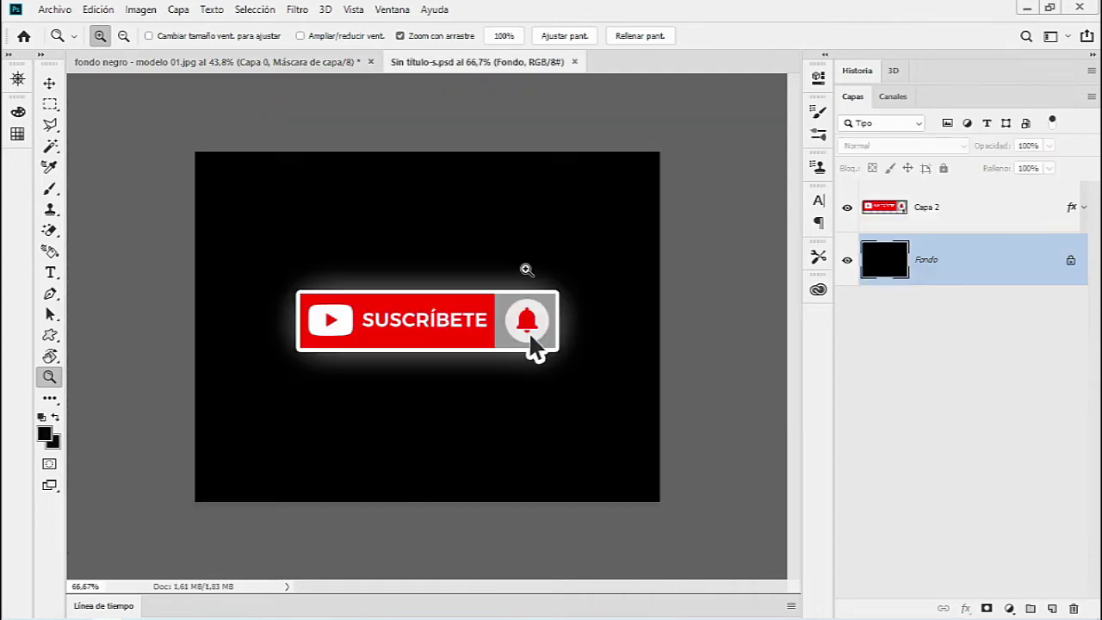
{"action": "mouse_move", "coordinate": [437, 352]}
{"action": "left_mouse_down"}
{"action": "mouse_move", "coordinate": [490, 354]}
{"action": "mouse_move", "coordinate": [473, 357]}
{"action": "left_mouse_up"}
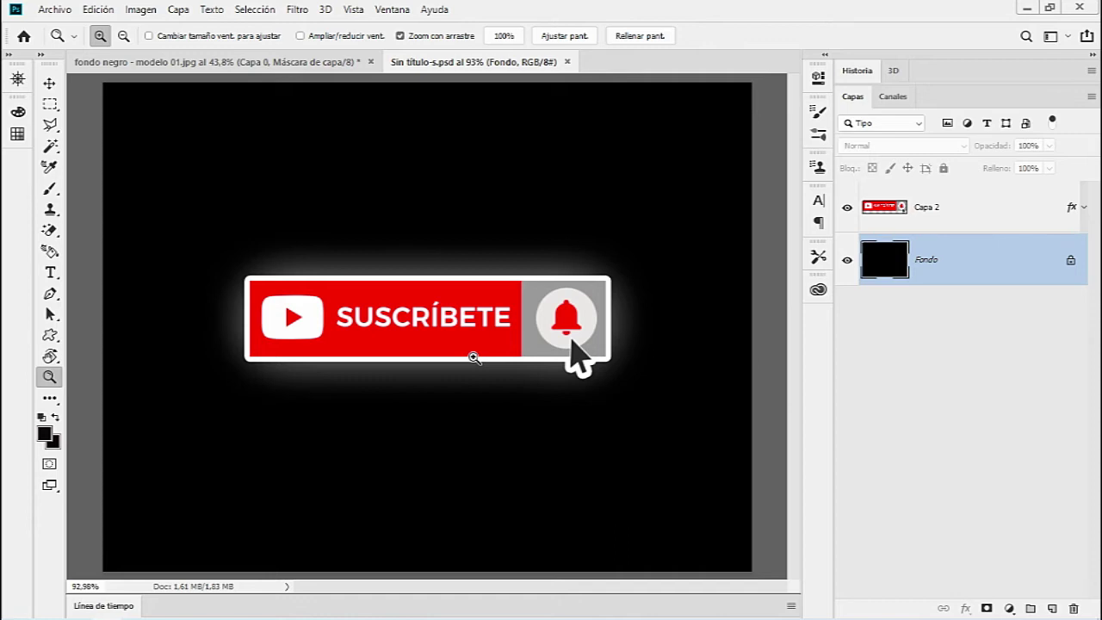
{"action": "key", "text": "ctrl+Tab"}
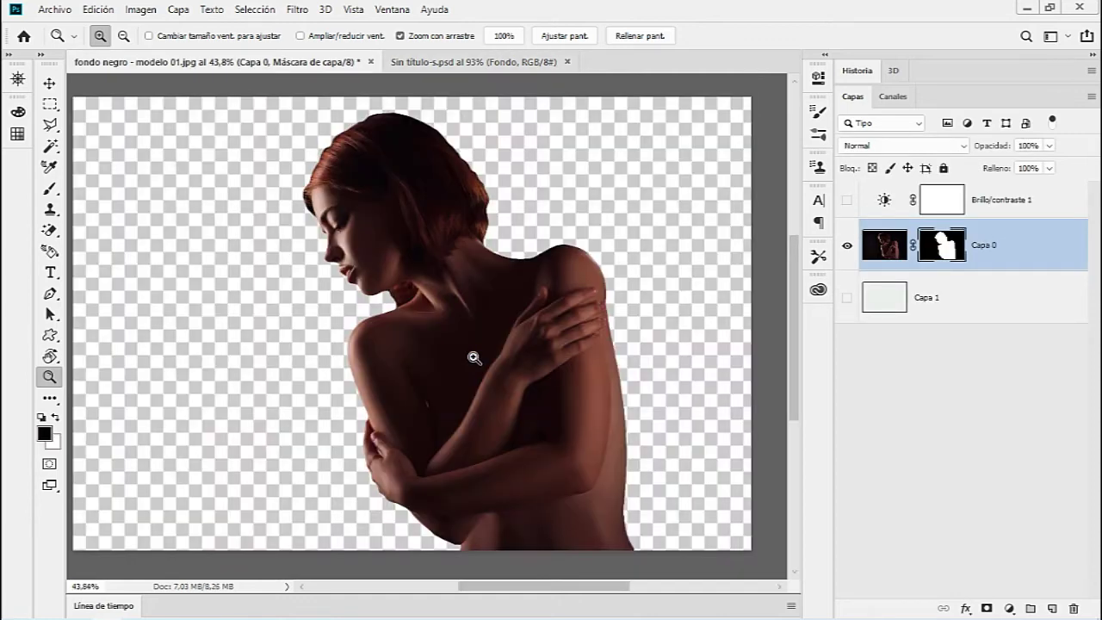
Delete Capa 0's layer mask (Eliminar máscara de capa) and show the Canales panel.
{"action": "right_click", "coordinate": [931, 247]}
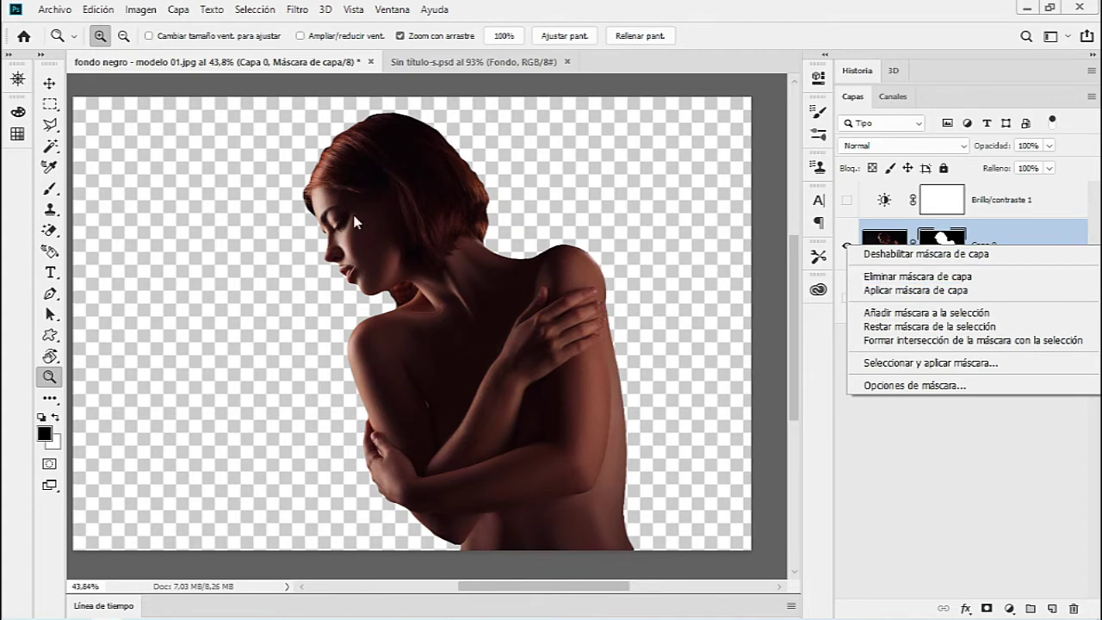
{"action": "left_click", "coordinate": [1023, 276]}
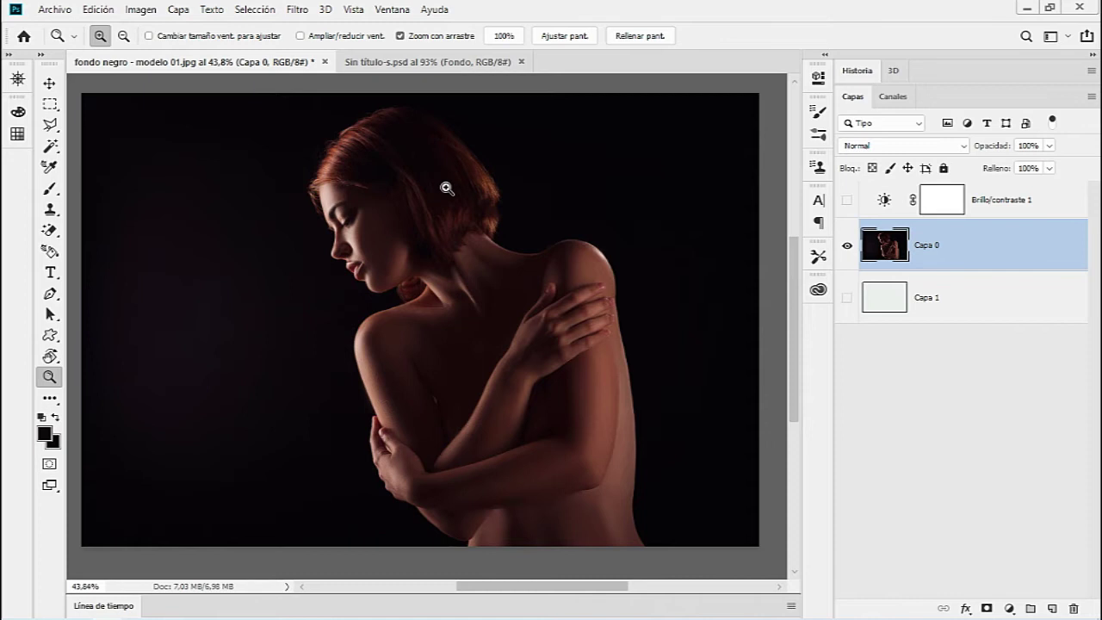
{"action": "left_click", "coordinate": [894, 97]}
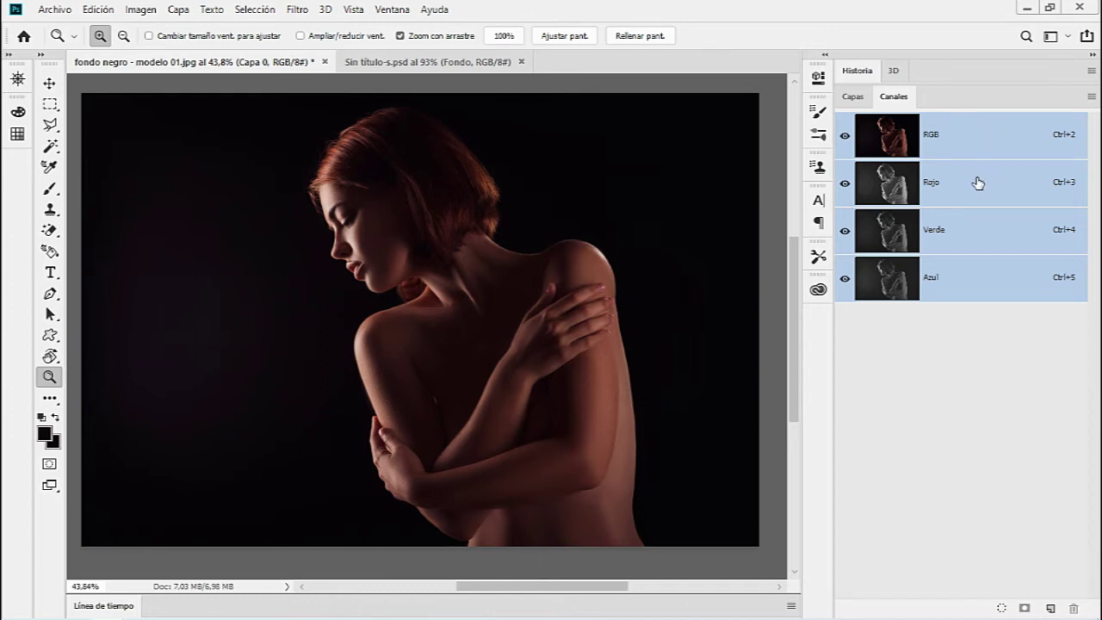
Compare the Rojo, Verde and Azul channels one by one, then return to RGB.
{"action": "left_click", "coordinate": [978, 183]}
{"action": "left_click", "coordinate": [966, 246]}
{"action": "left_click", "coordinate": [971, 271]}
{"action": "left_click", "coordinate": [965, 239]}
{"action": "left_click", "coordinate": [961, 181]}
{"action": "left_click", "coordinate": [950, 228]}
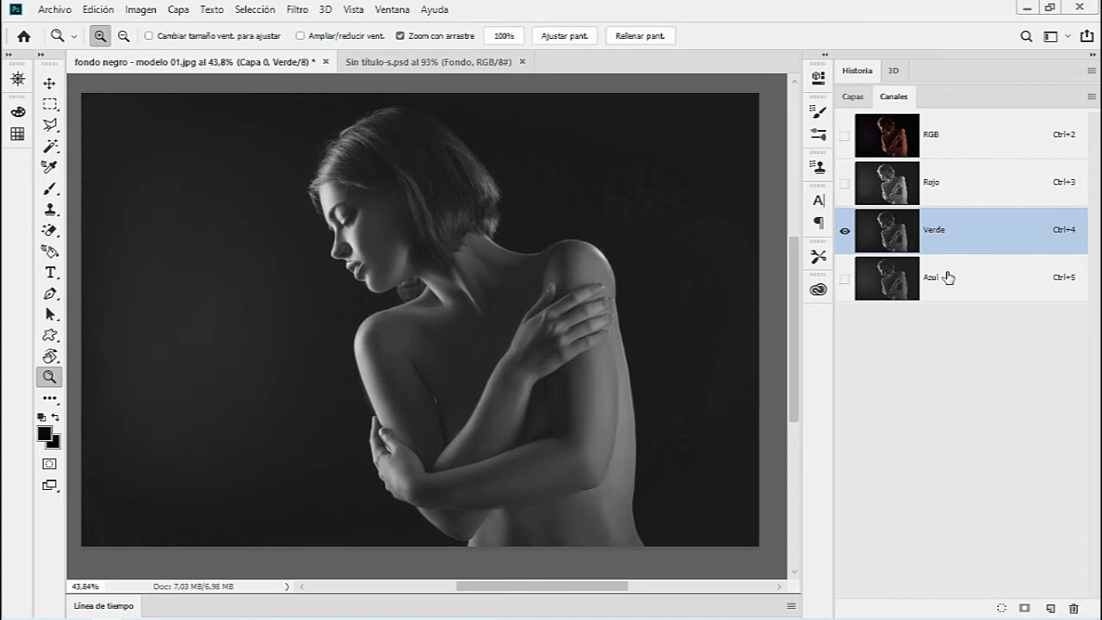
{"action": "left_click", "coordinate": [947, 277]}
{"action": "left_click", "coordinate": [952, 155]}
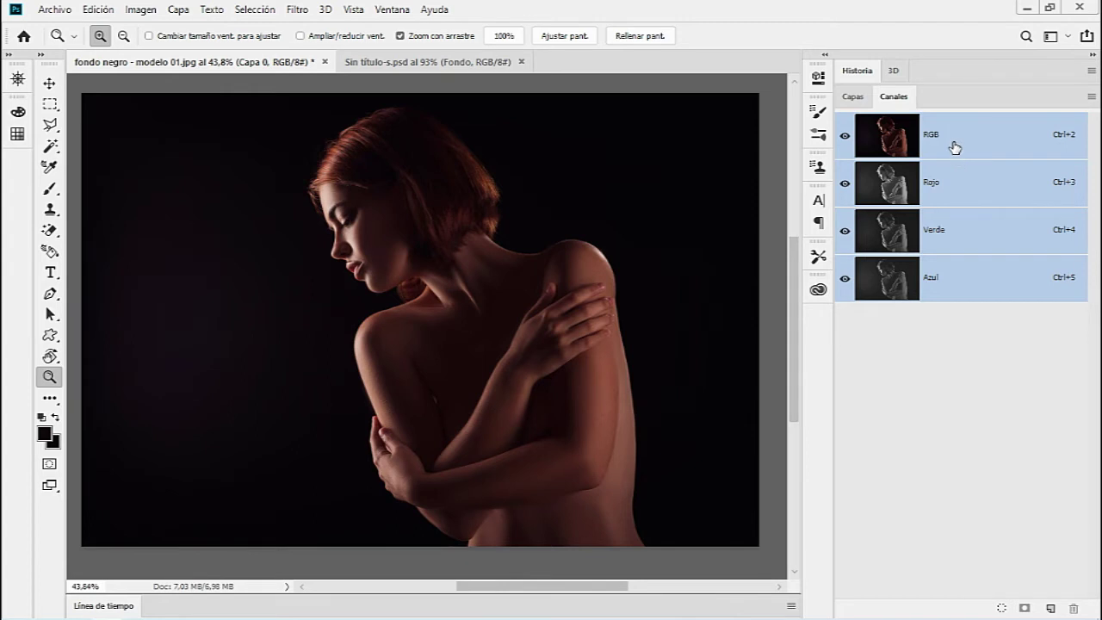
Zoom in on the model and recompare Rojo, Verde and Azul, ending on the RGB composite.
{"action": "left_click_drag", "start_coordinate": [426, 202], "coordinate": [455, 195]}
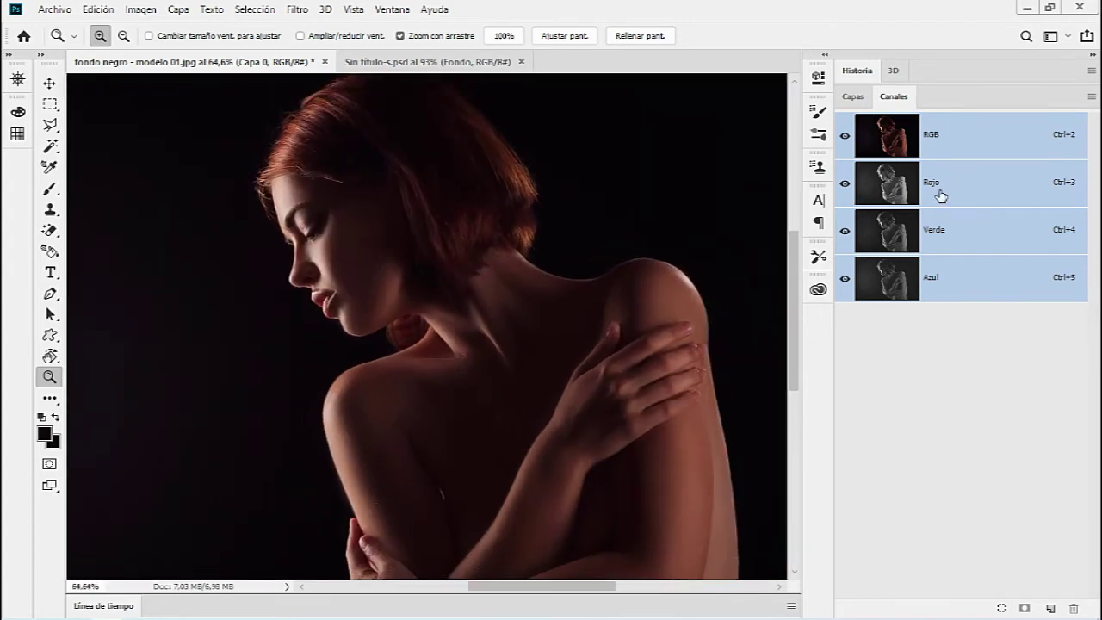
{"action": "left_click", "coordinate": [941, 197]}
{"action": "left_click", "coordinate": [953, 239]}
{"action": "left_click", "coordinate": [955, 276]}
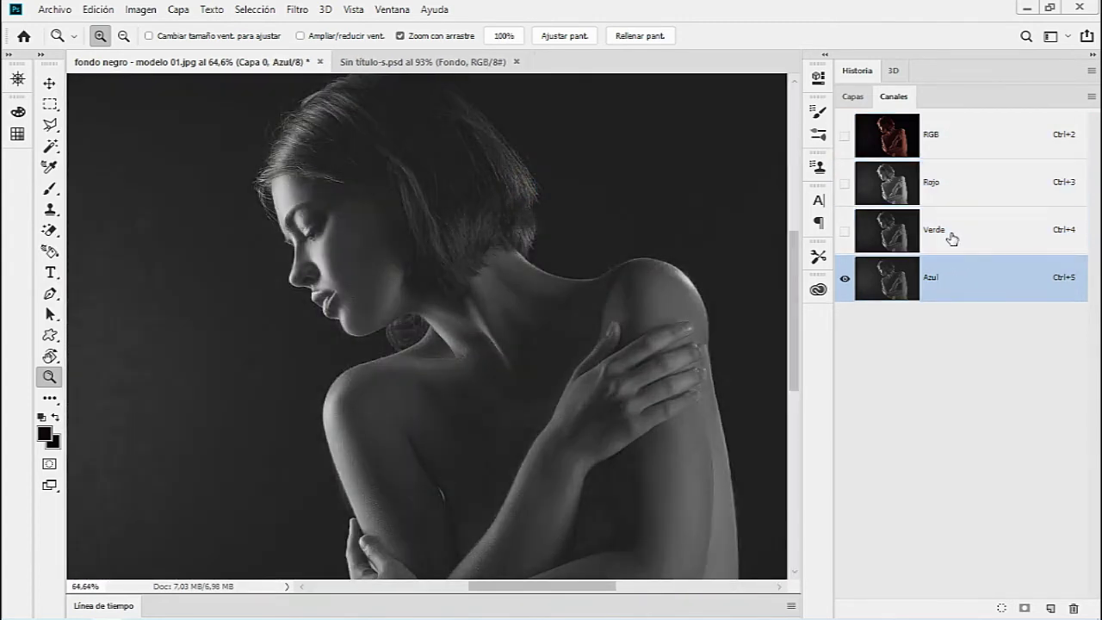
{"action": "left_click", "coordinate": [952, 238]}
{"action": "left_click", "coordinate": [945, 185]}
{"action": "left_click", "coordinate": [947, 231]}
{"action": "left_click", "coordinate": [952, 274]}
{"action": "left_click", "coordinate": [954, 234]}
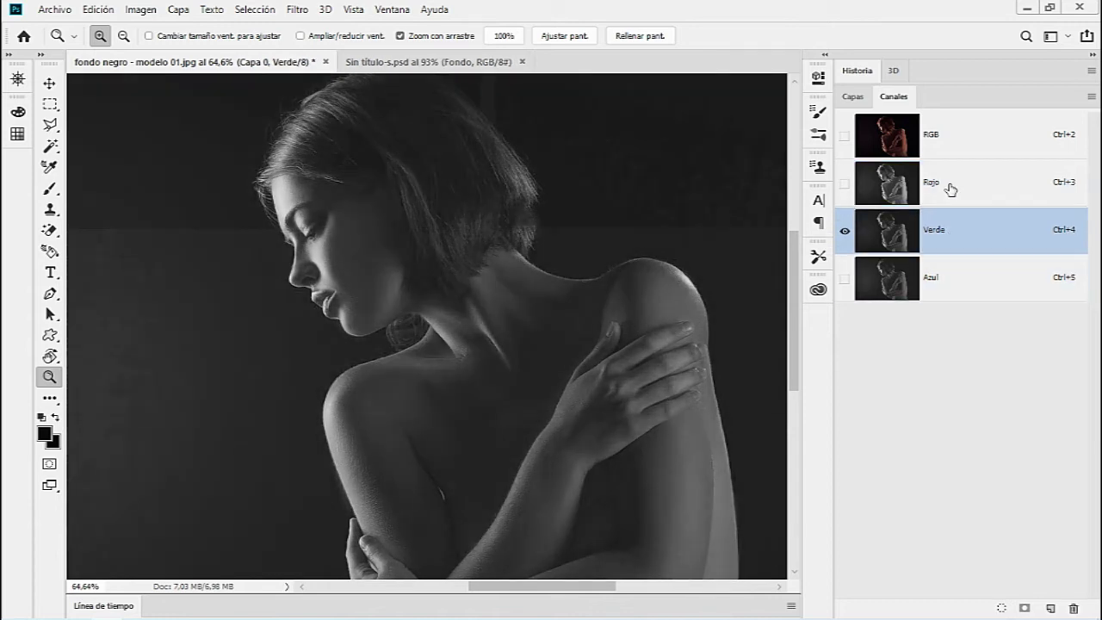
{"action": "left_click", "coordinate": [951, 190]}
{"action": "left_click", "coordinate": [954, 226]}
{"action": "left_click", "coordinate": [950, 272]}
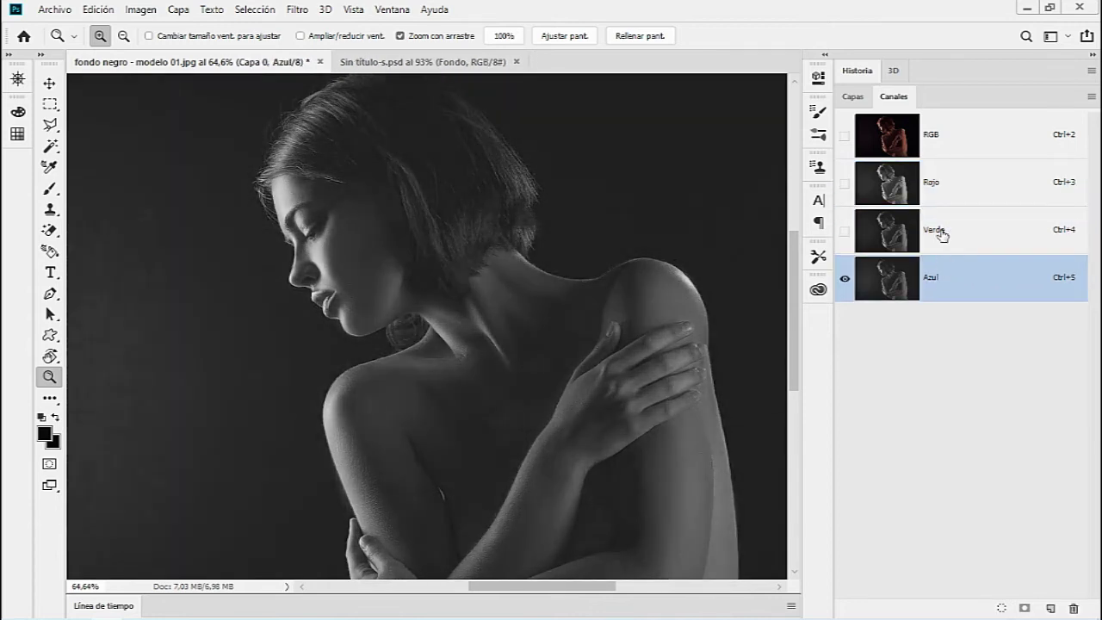
{"action": "left_click", "coordinate": [924, 184]}
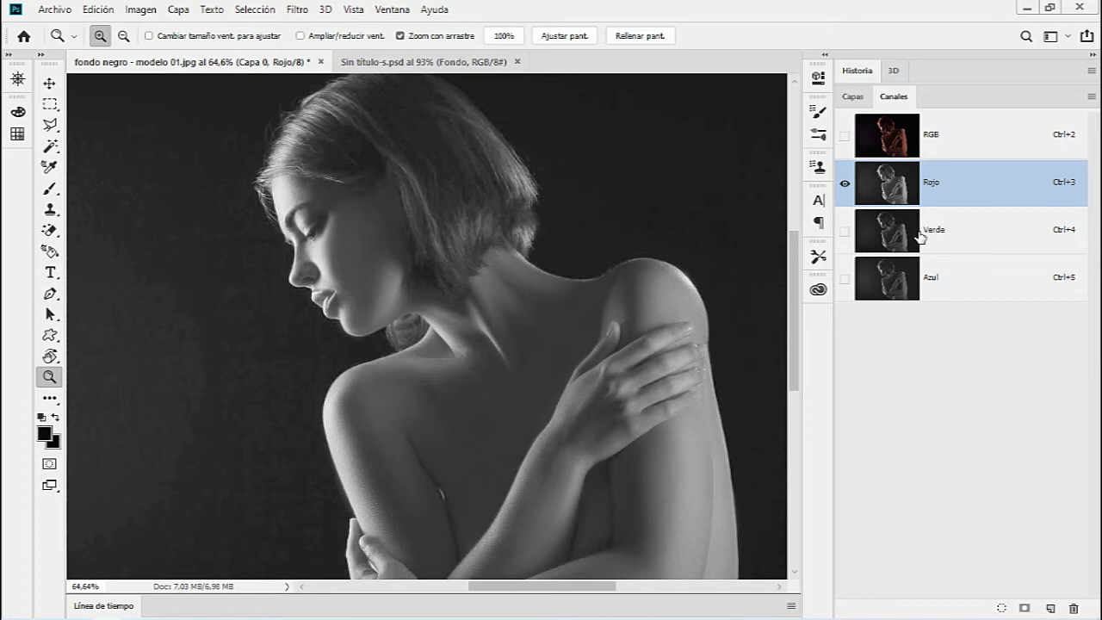
{"action": "left_click", "coordinate": [942, 240]}
{"action": "left_click", "coordinate": [945, 278]}
{"action": "left_click", "coordinate": [942, 229]}
{"action": "left_click", "coordinate": [942, 198]}
{"action": "left_click", "coordinate": [941, 236]}
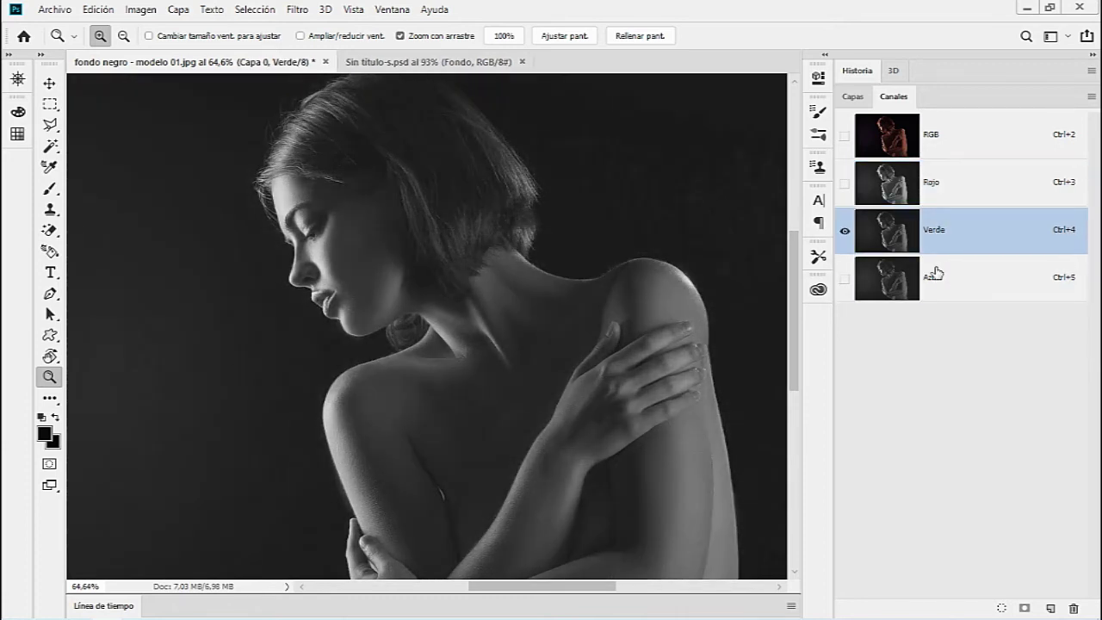
{"action": "left_click", "coordinate": [936, 274]}
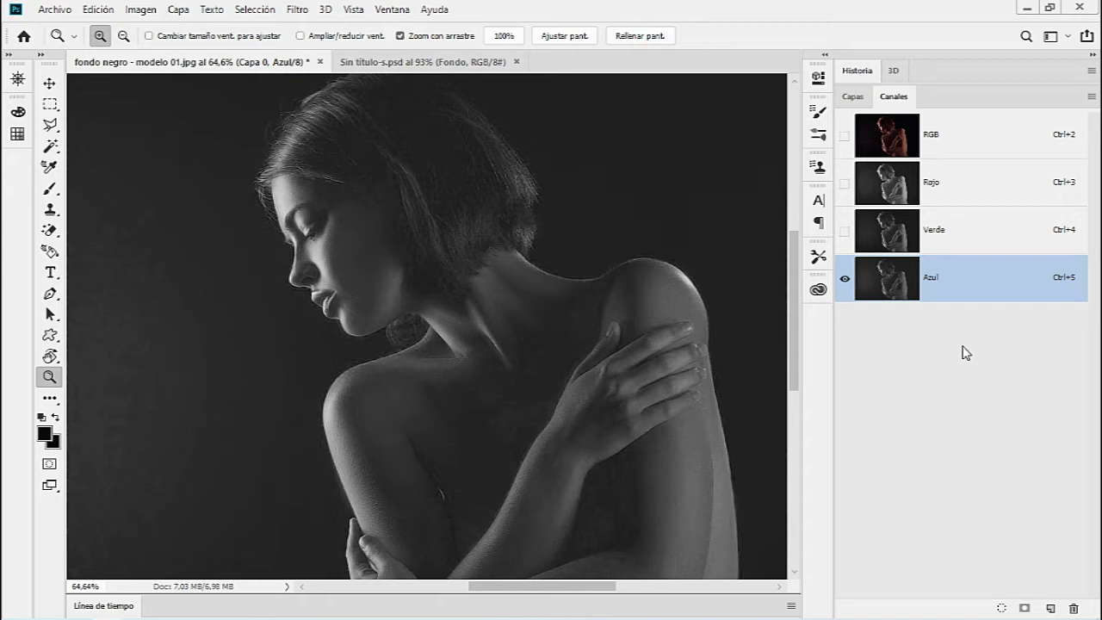
{"action": "left_click", "coordinate": [945, 142]}
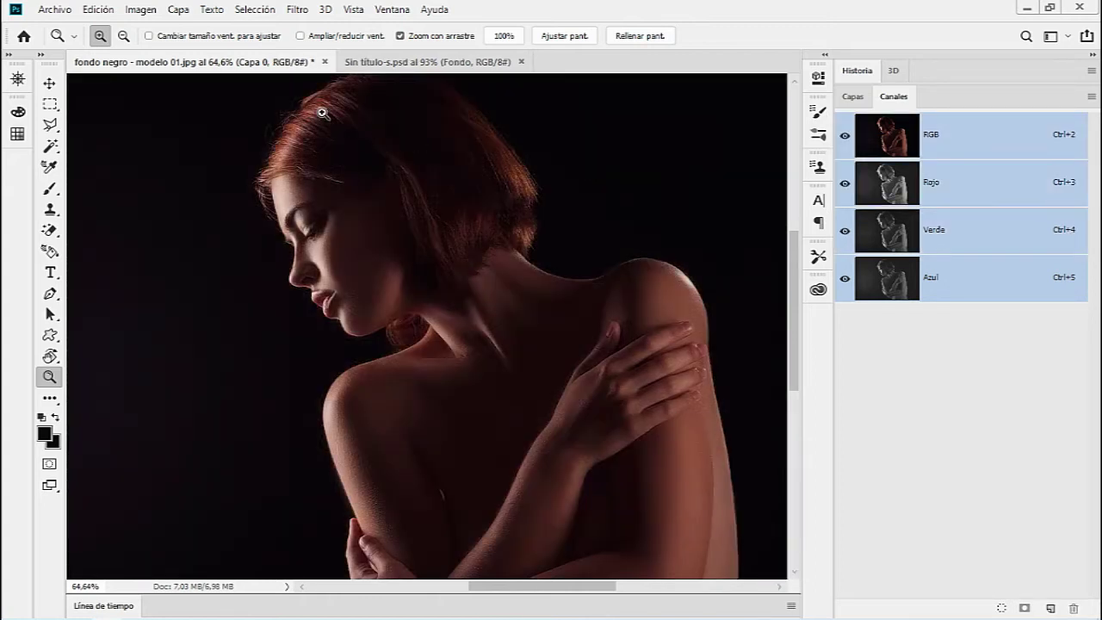
Delete the empty Capa 1 layer and go back to the Canales panel.
{"action": "left_click", "coordinate": [853, 99]}
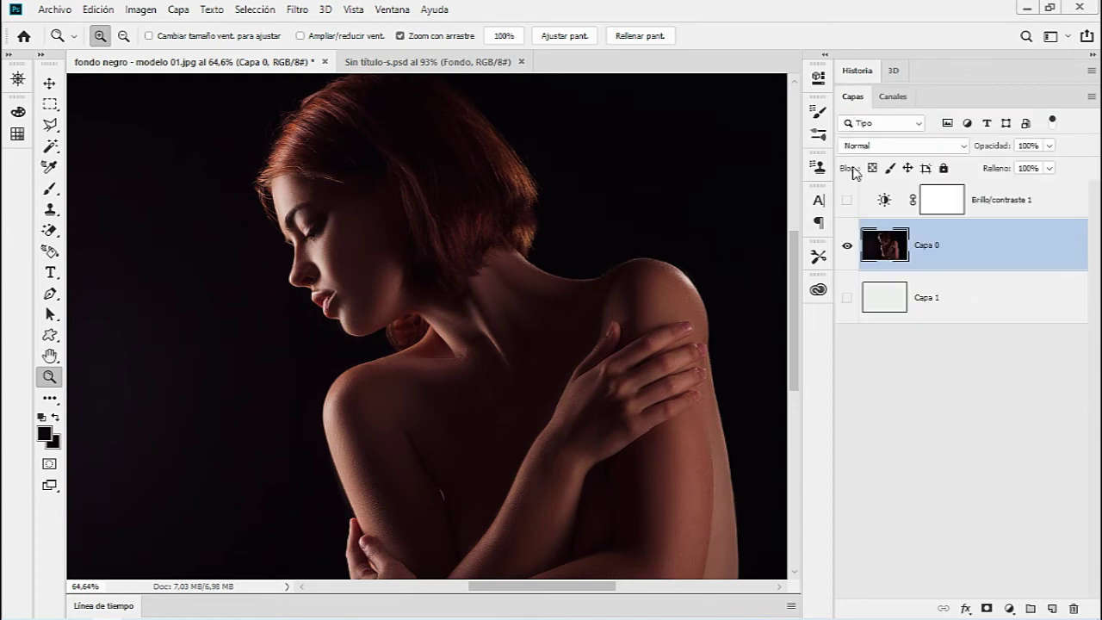
{"action": "left_click", "coordinate": [956, 303]}
{"action": "left_click", "coordinate": [1072, 609]}
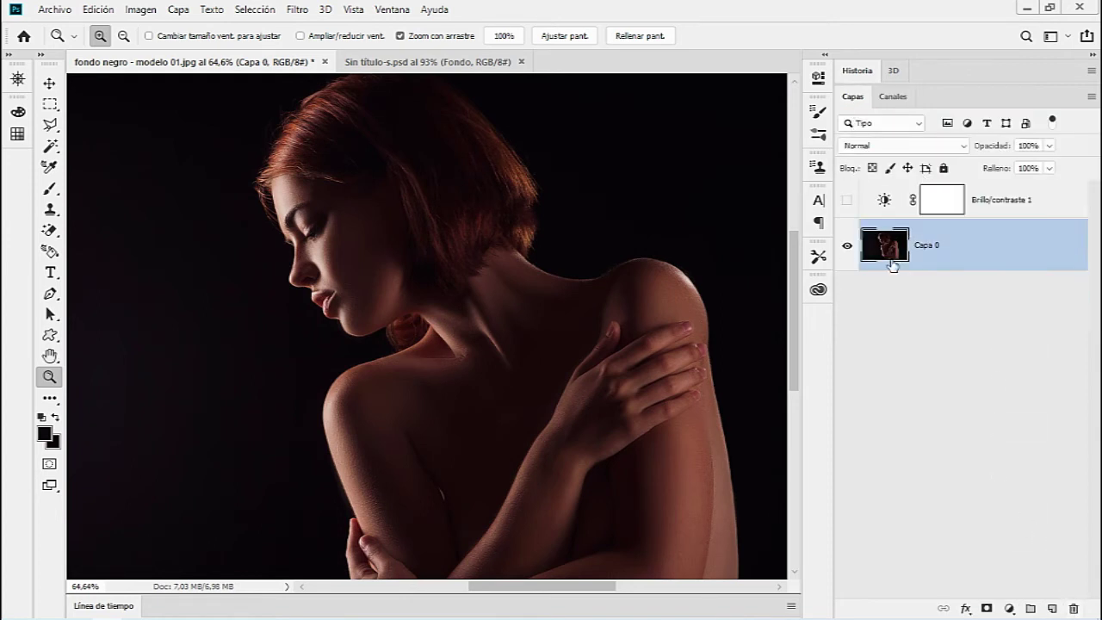
{"action": "left_click_drag", "start_coordinate": [1010, 214], "coordinate": [1073, 609]}
{"action": "left_click", "coordinate": [893, 97]}
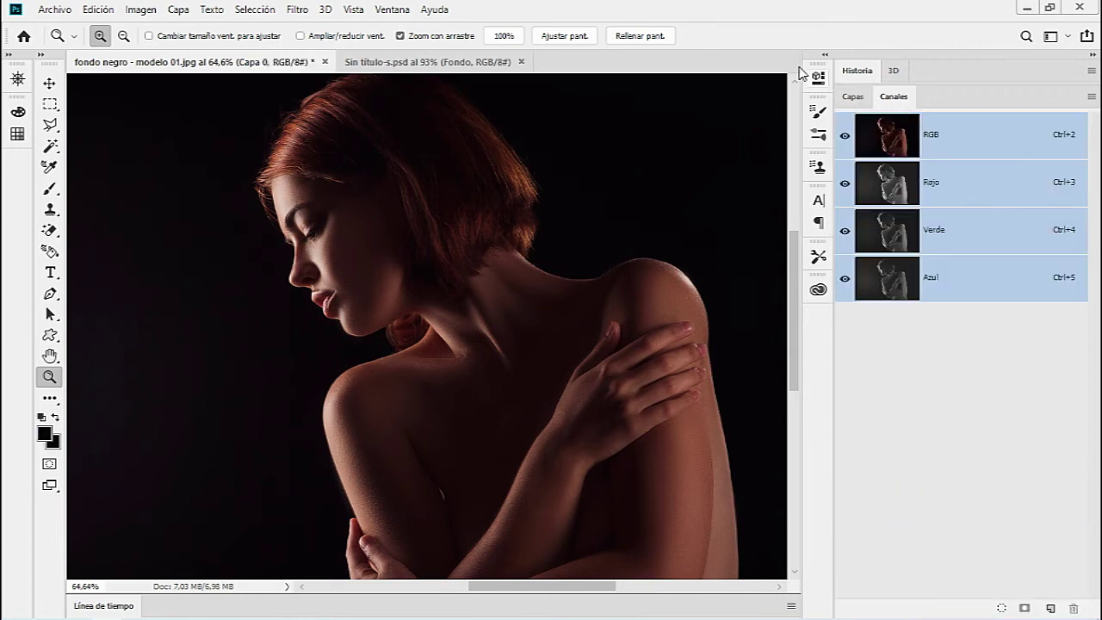
{"action": "left_click", "coordinate": [138, 10]}
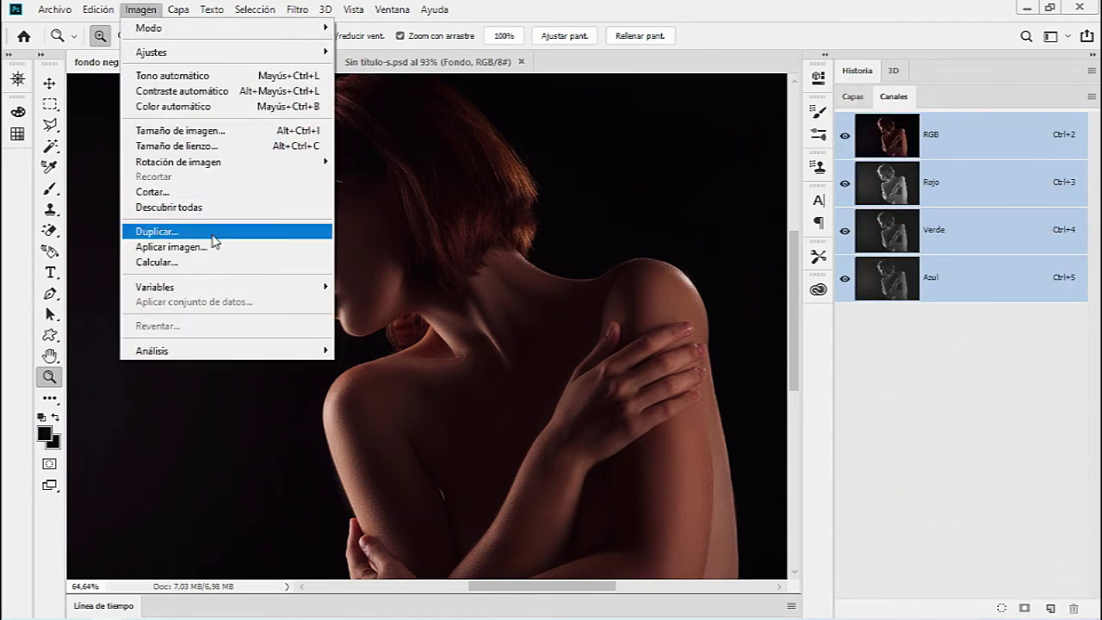
Open Calcular and set the model photo as both source images.
{"action": "left_click", "coordinate": [205, 263]}
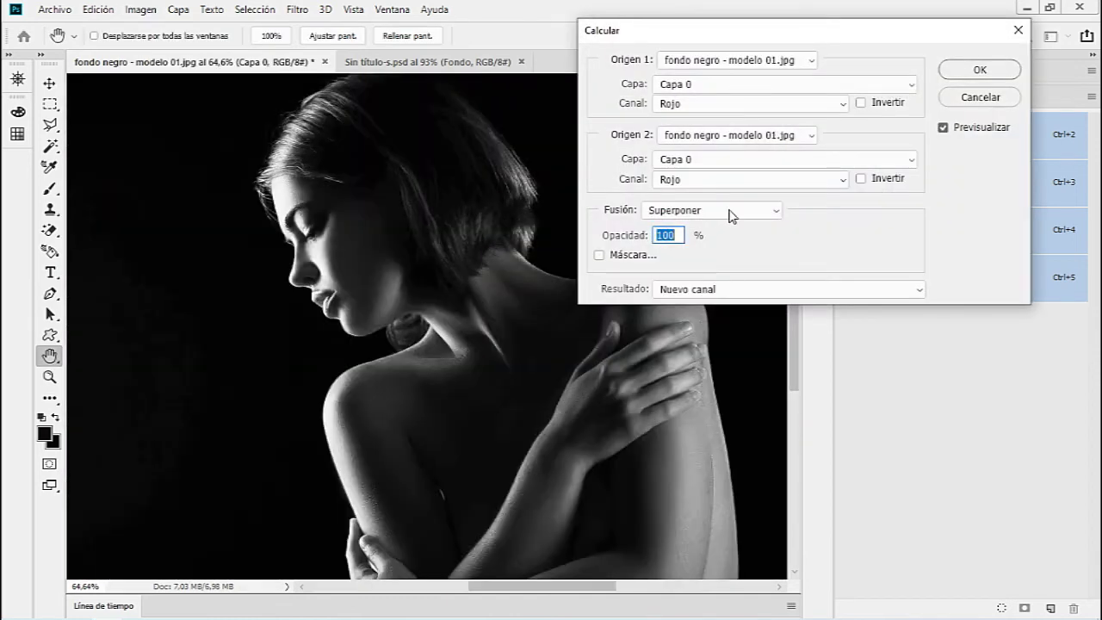
{"action": "left_click", "coordinate": [706, 64]}
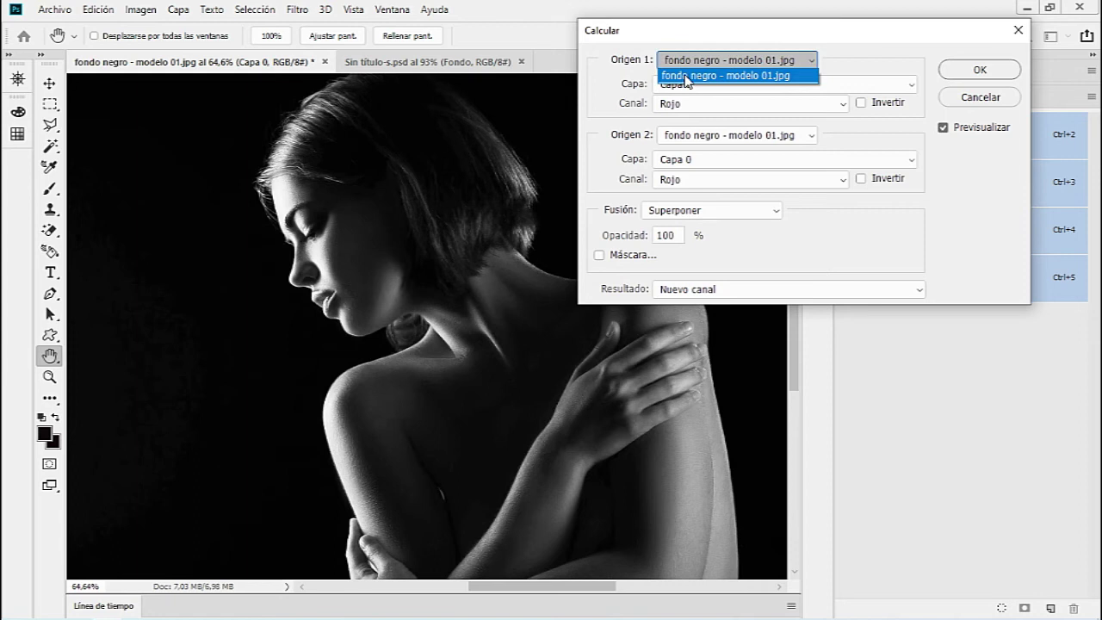
{"action": "left_click", "coordinate": [713, 78]}
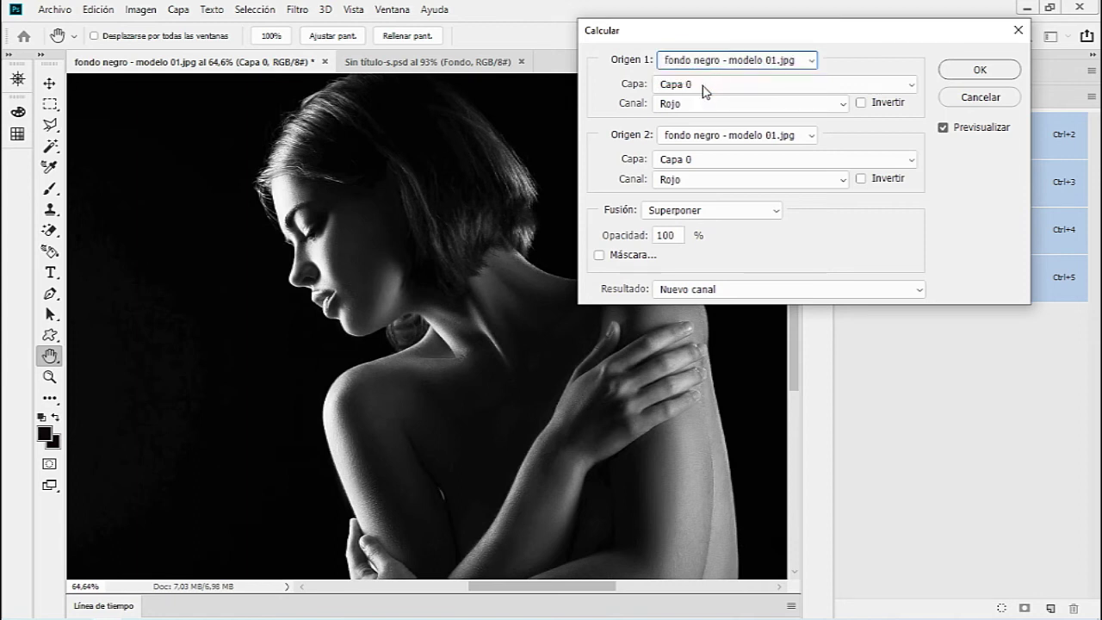
{"action": "left_click", "coordinate": [685, 140]}
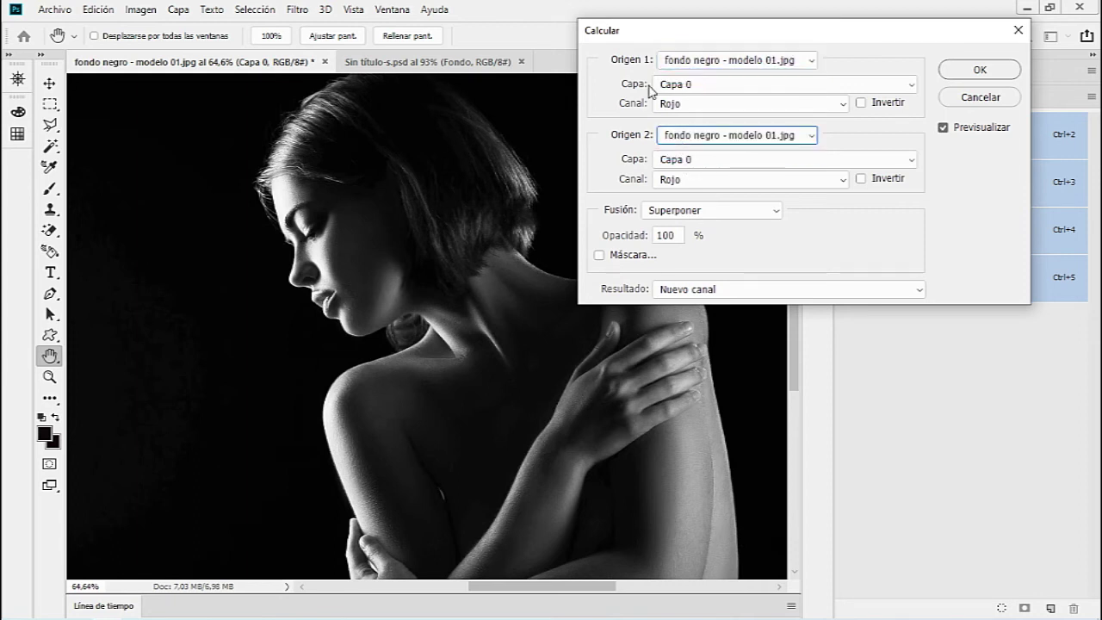
{"action": "left_click_drag", "start_coordinate": [721, 28], "coordinate": [568, 80]}
{"action": "left_click_drag", "start_coordinate": [518, 119], "coordinate": [411, 176]}
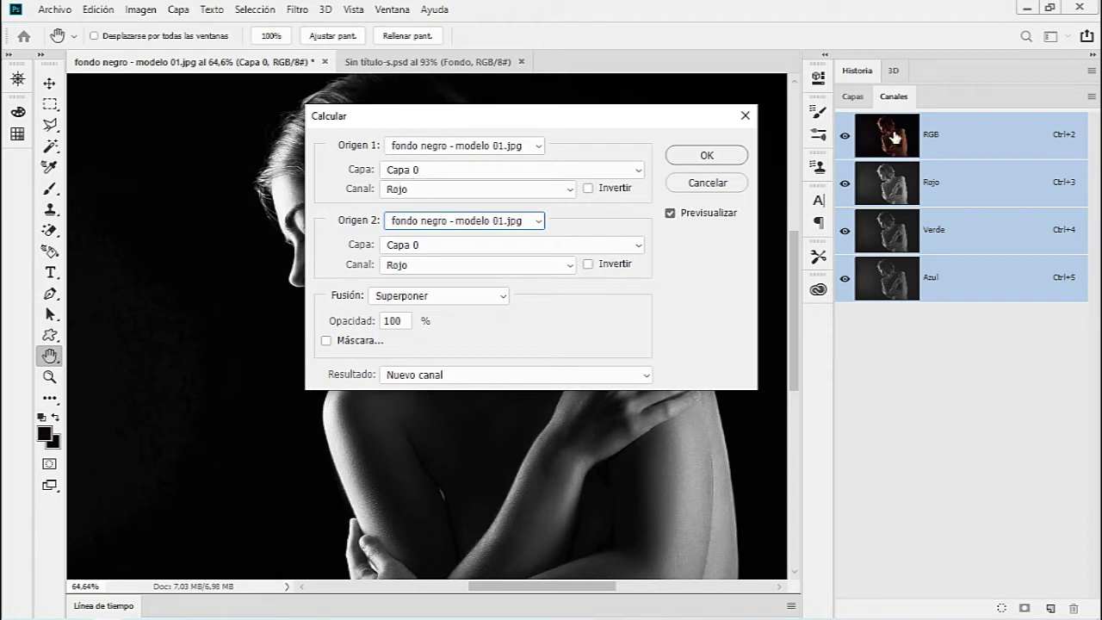
{"action": "left_click", "coordinate": [853, 97]}
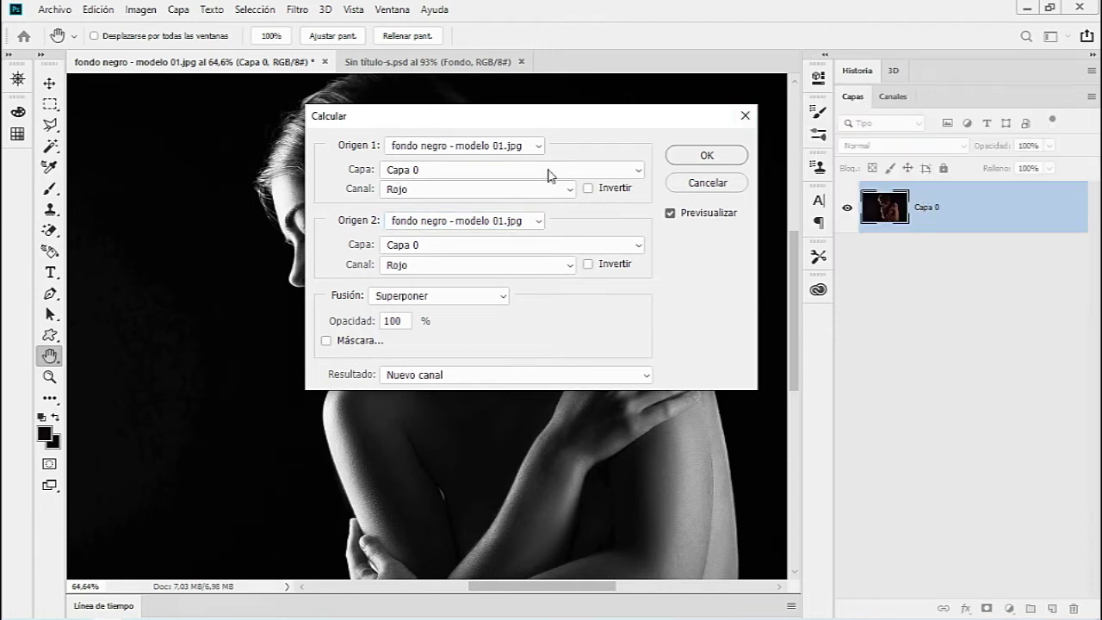
Set Rojo as the first source channel and try Verde and Azul as the second.
{"action": "left_click", "coordinate": [471, 193]}
{"action": "left_click", "coordinate": [452, 219]}
{"action": "mouse_move", "coordinate": [613, 121]}
{"action": "left_mouse_down"}
{"action": "mouse_move", "coordinate": [718, 7]}
{"action": "mouse_move", "coordinate": [719, 18]}
{"action": "left_mouse_up"}
{"action": "left_click", "coordinate": [559, 163]}
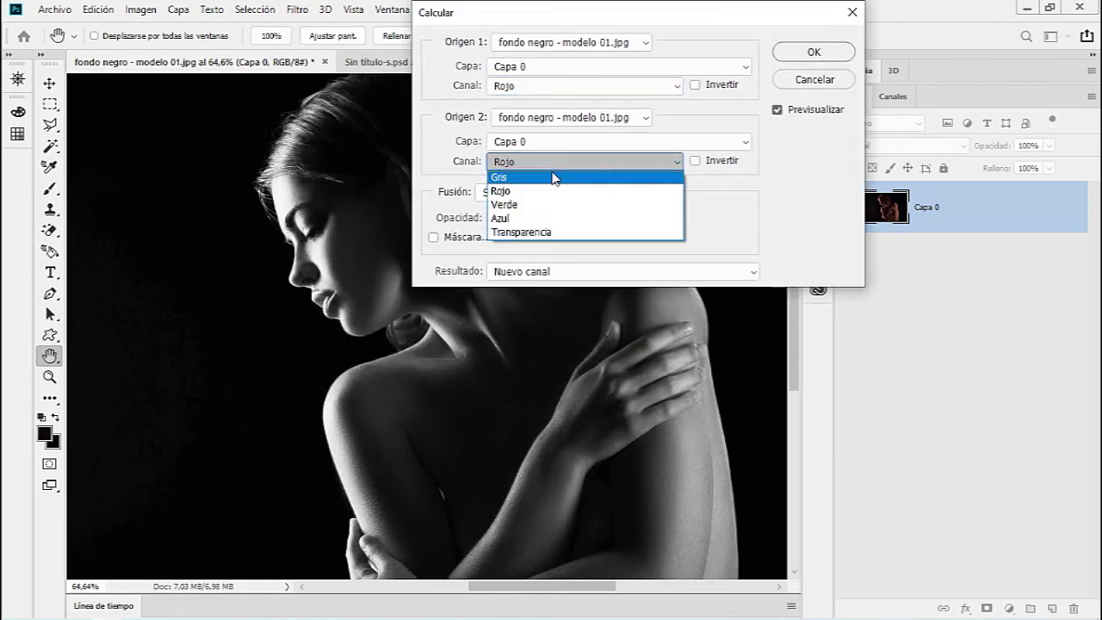
{"action": "left_click", "coordinate": [540, 205]}
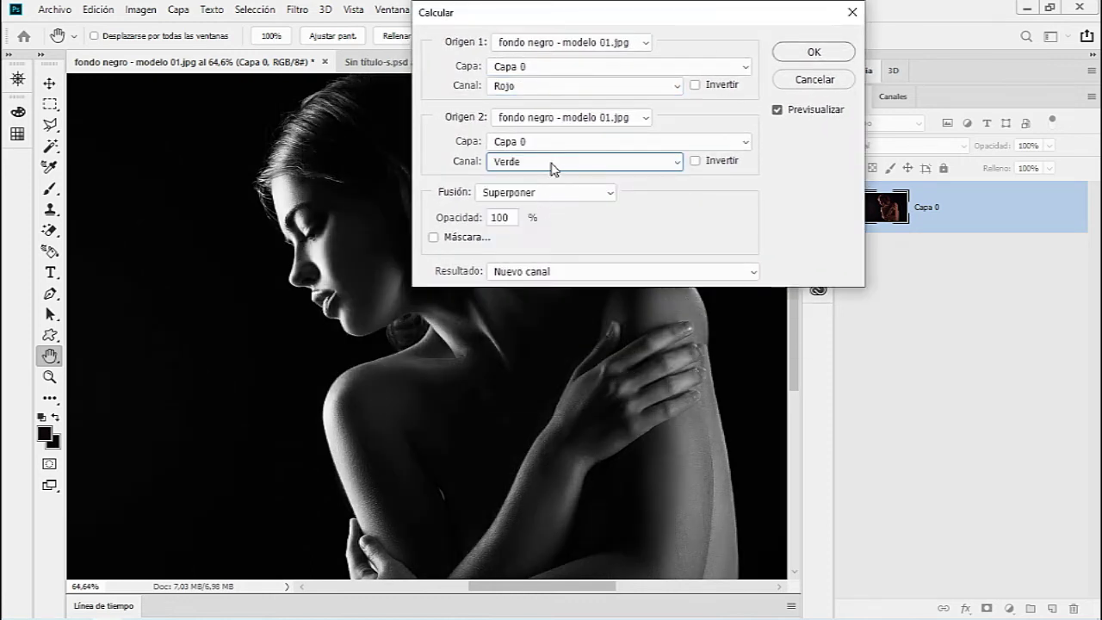
{"action": "left_click", "coordinate": [551, 164]}
{"action": "left_click", "coordinate": [534, 218]}
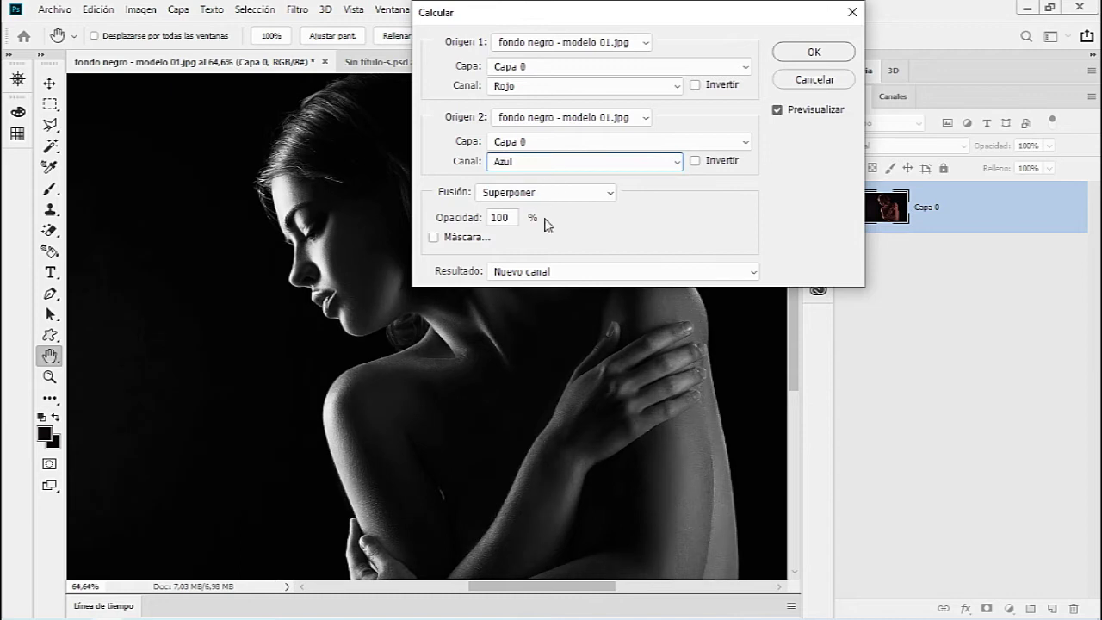
{"action": "key", "text": "ctrl+minus"}
{"action": "key", "text": "ctrl+minus"}
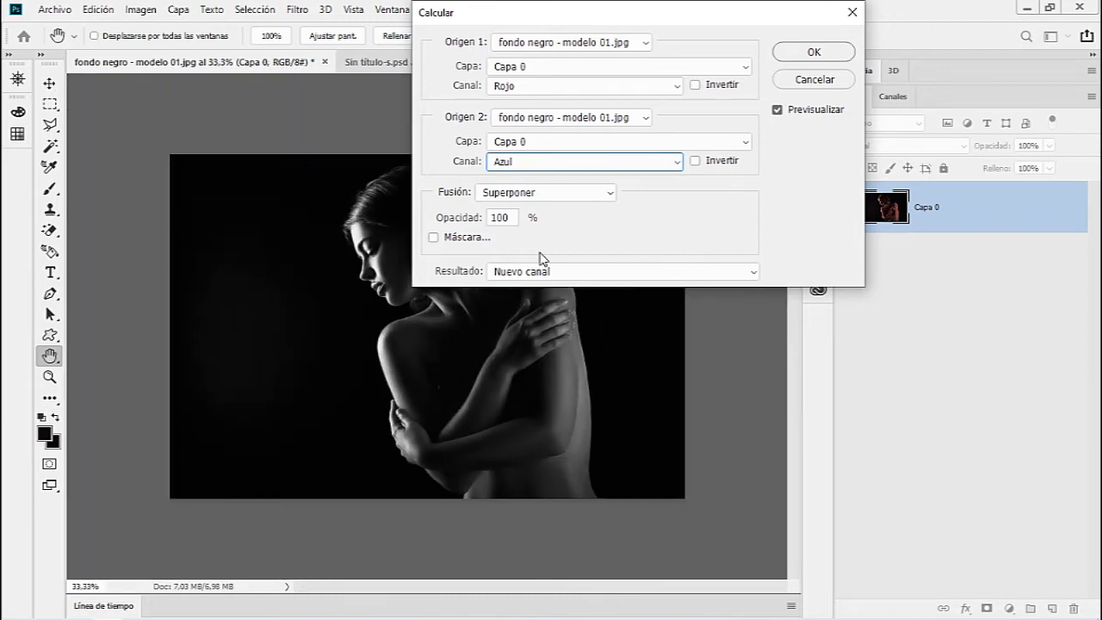
{"action": "left_click_drag", "start_coordinate": [594, 12], "coordinate": [814, 59]}
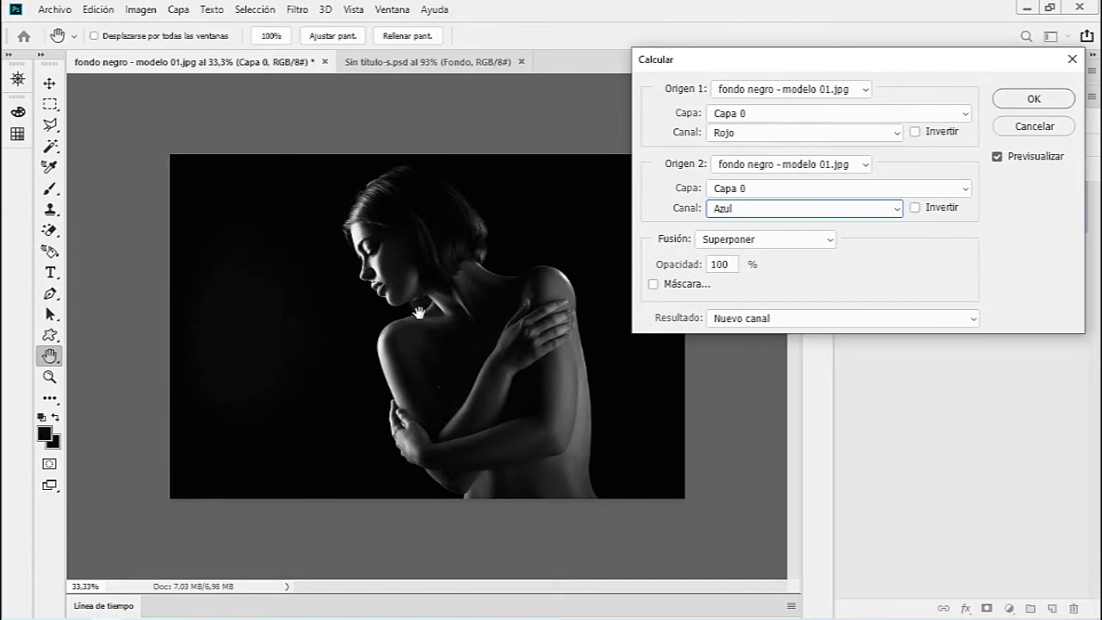
Settle on Rojo as the second source channel after previewing Verde and Azul.
{"action": "left_click", "coordinate": [795, 209]}
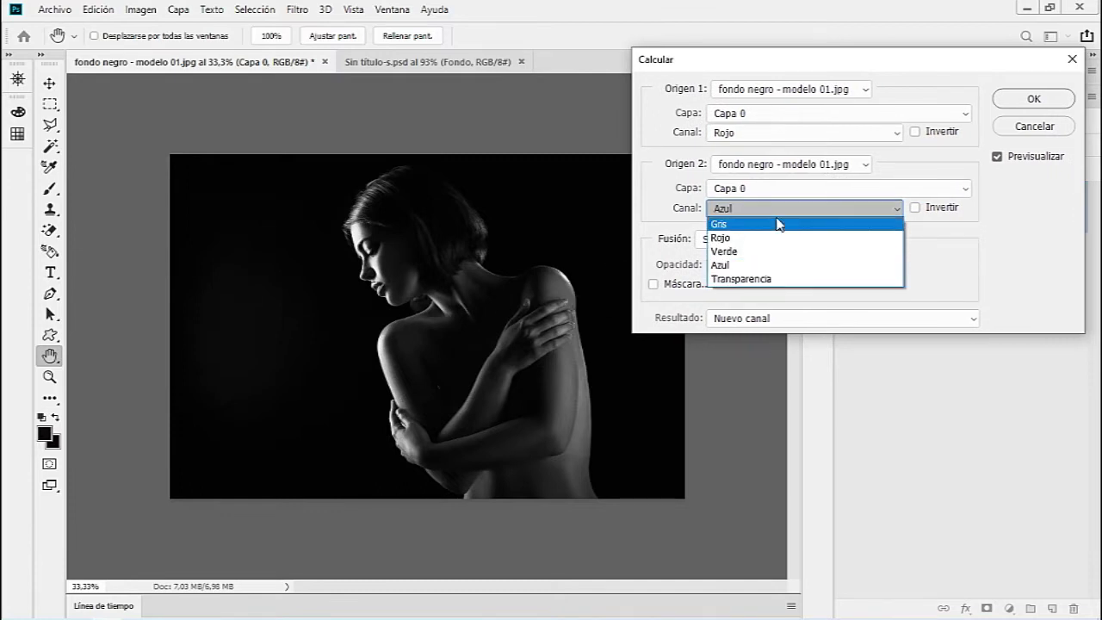
{"action": "left_click", "coordinate": [762, 252]}
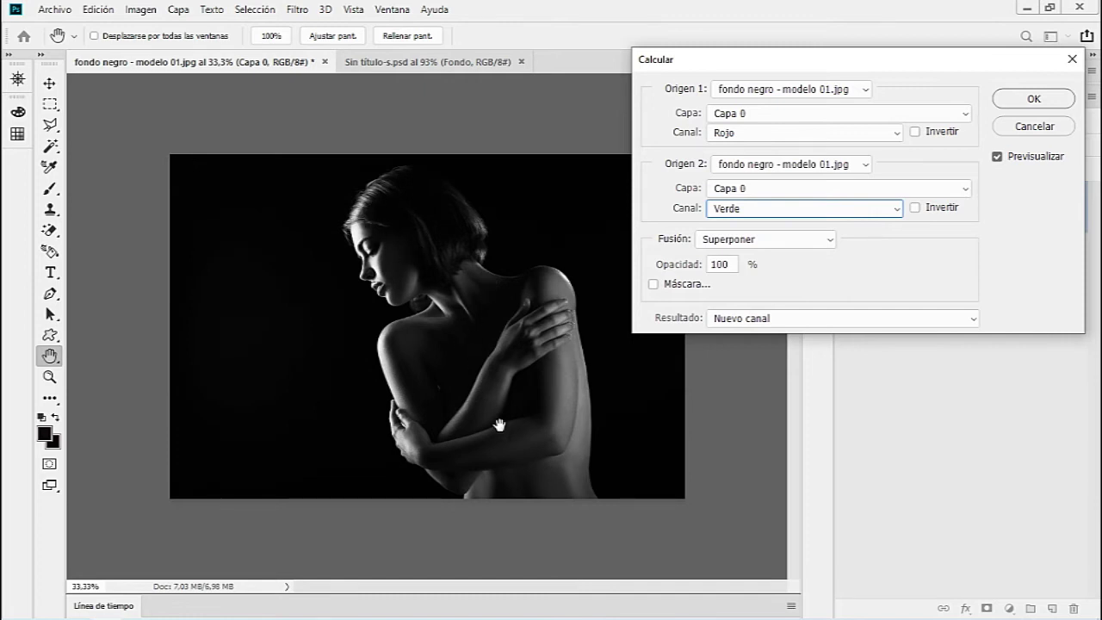
{"action": "left_click", "coordinate": [737, 215]}
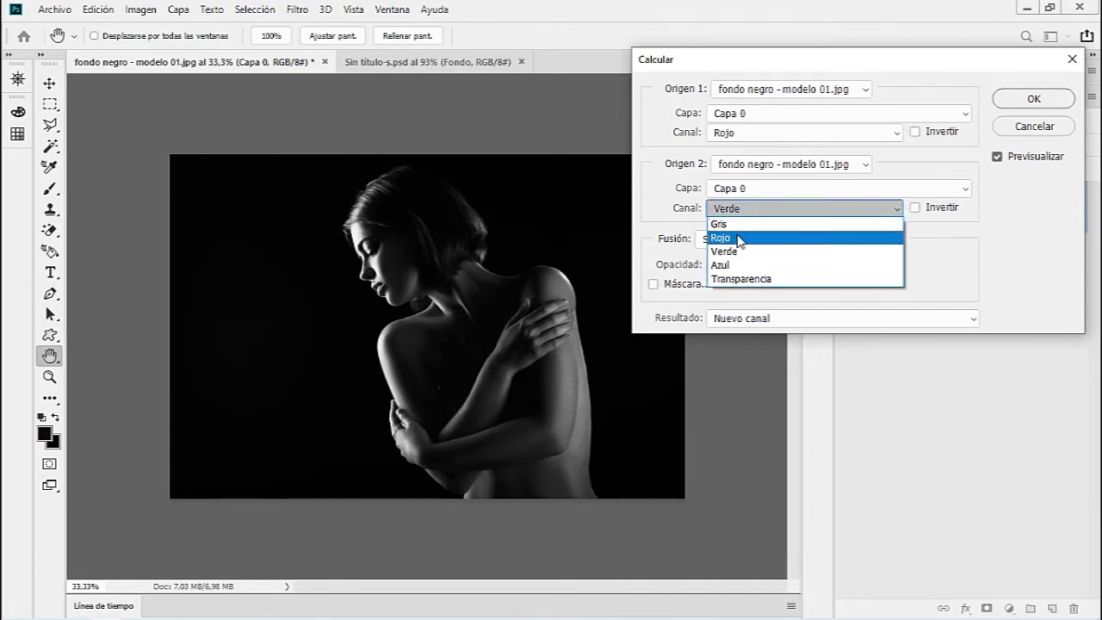
{"action": "left_click", "coordinate": [738, 238]}
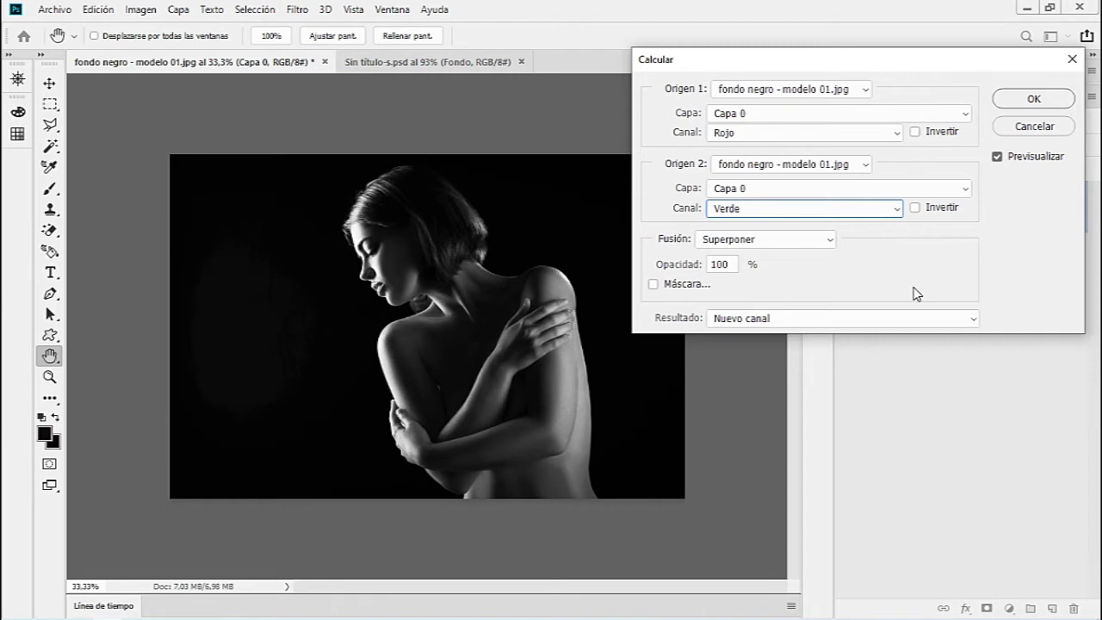
{"action": "key", "text": "Down"}
{"action": "key", "text": "Up"}
Set blending to Superponer and Resultado to Nuevo canal, creating the Alfa 1 channel.
{"action": "left_click", "coordinate": [801, 242]}
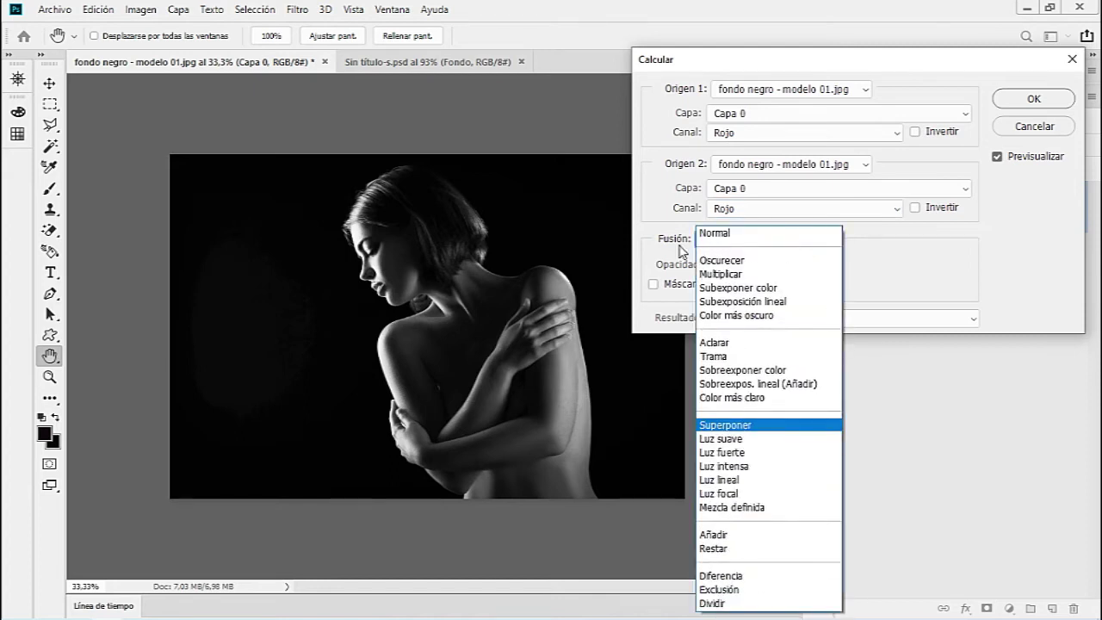
{"action": "left_click", "coordinate": [725, 263]}
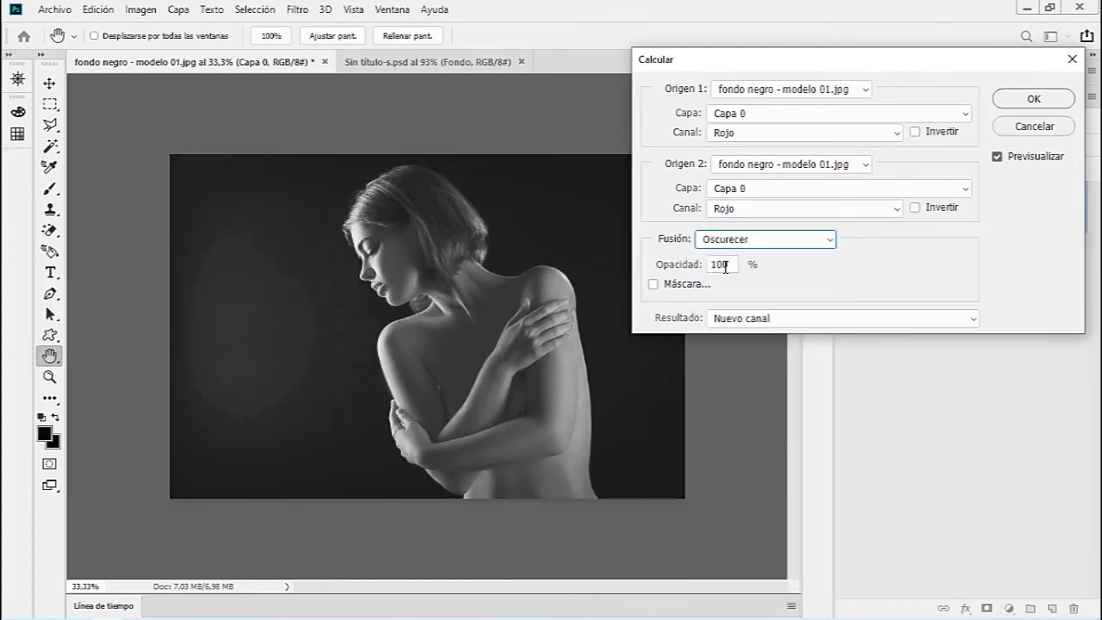
{"action": "key", "text": "Down"}
{"action": "key", "text": "Down"}
{"action": "key", "text": "Down"}
{"action": "key", "text": "Down"}
{"action": "key", "text": "Down"}
{"action": "key", "text": "Down"}
{"action": "key", "text": "Down"}
{"action": "key", "text": "Down"}
{"action": "key", "text": "Down"}
{"action": "key", "text": "Up"}
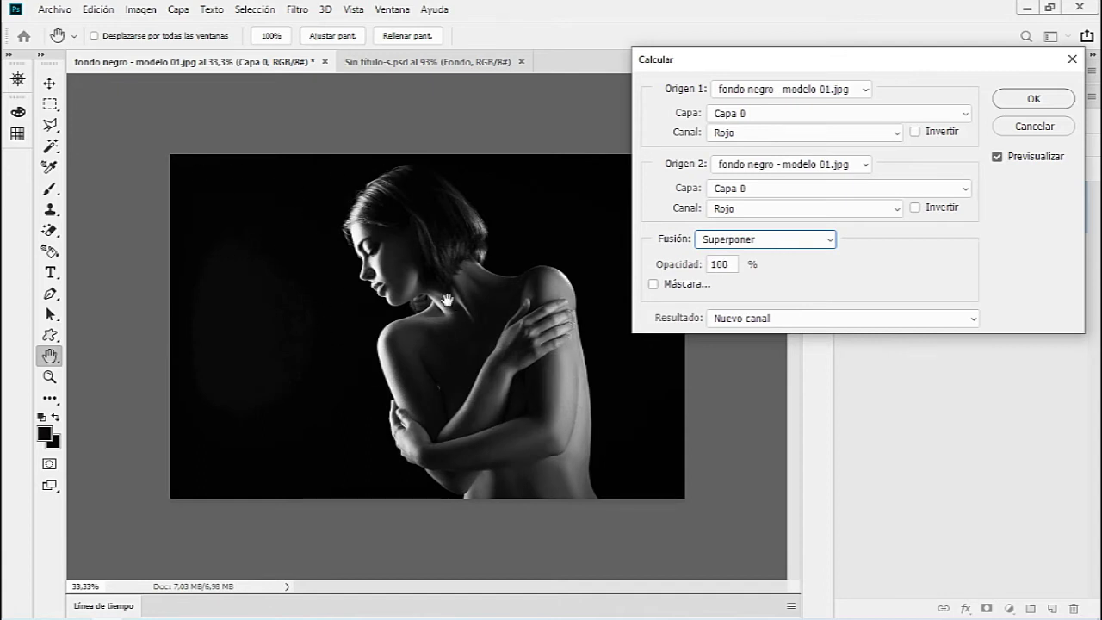
{"action": "left_click", "coordinate": [1031, 102]}
{"action": "left_click", "coordinate": [801, 321]}
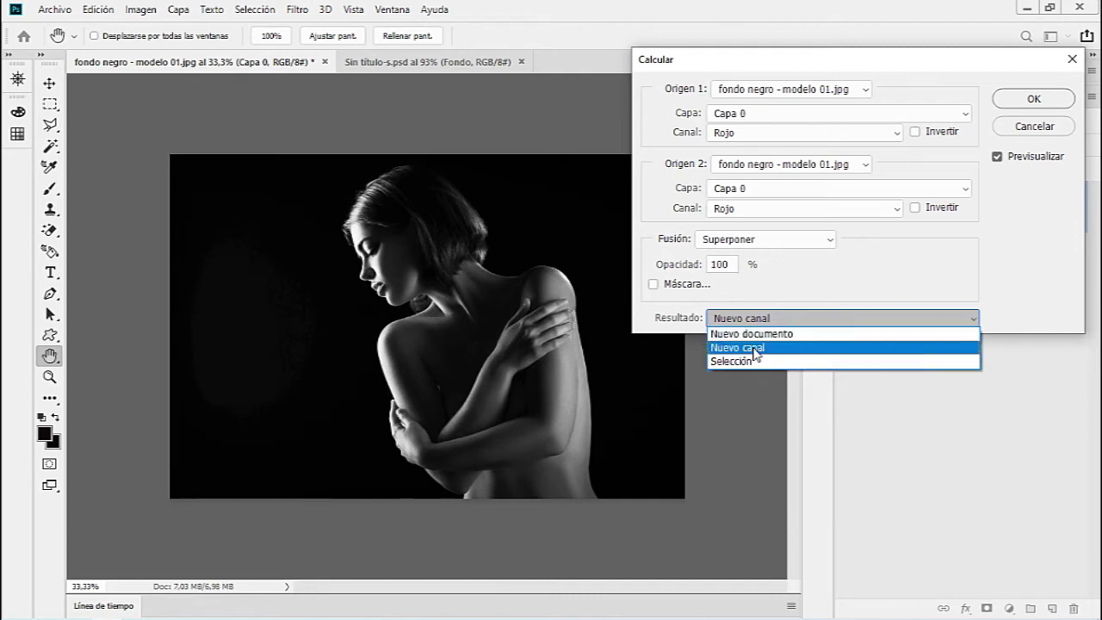
{"action": "left_click", "coordinate": [754, 348]}
{"action": "left_click", "coordinate": [1034, 98]}
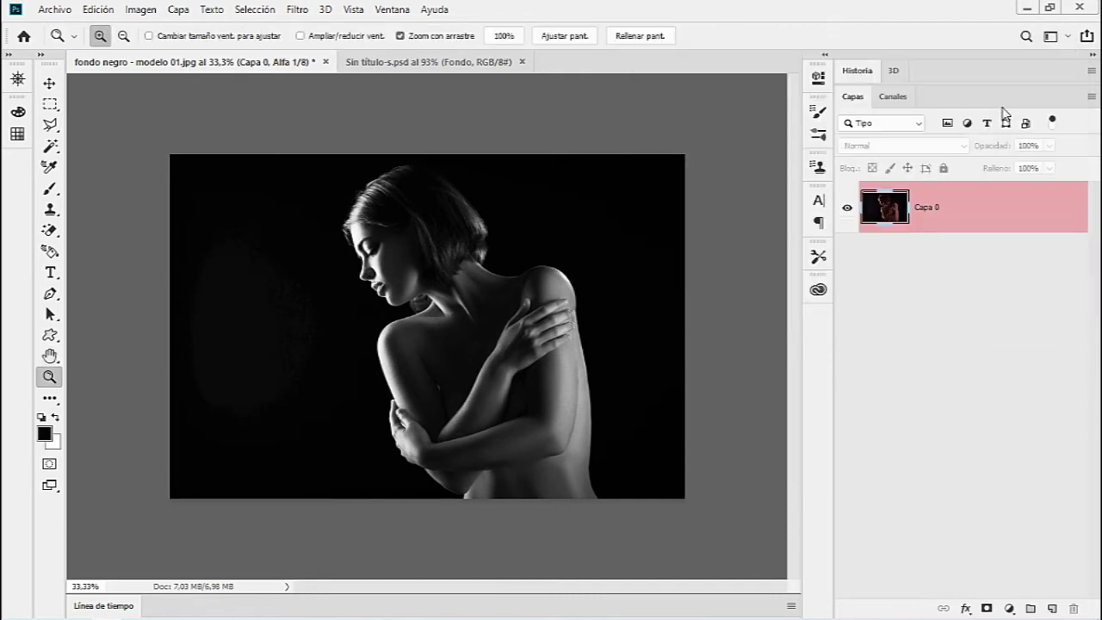
Inspect the Alfa 1 channel up close, load it as a selection, then deselect with Ctrl+D.
{"action": "left_click", "coordinate": [890, 97]}
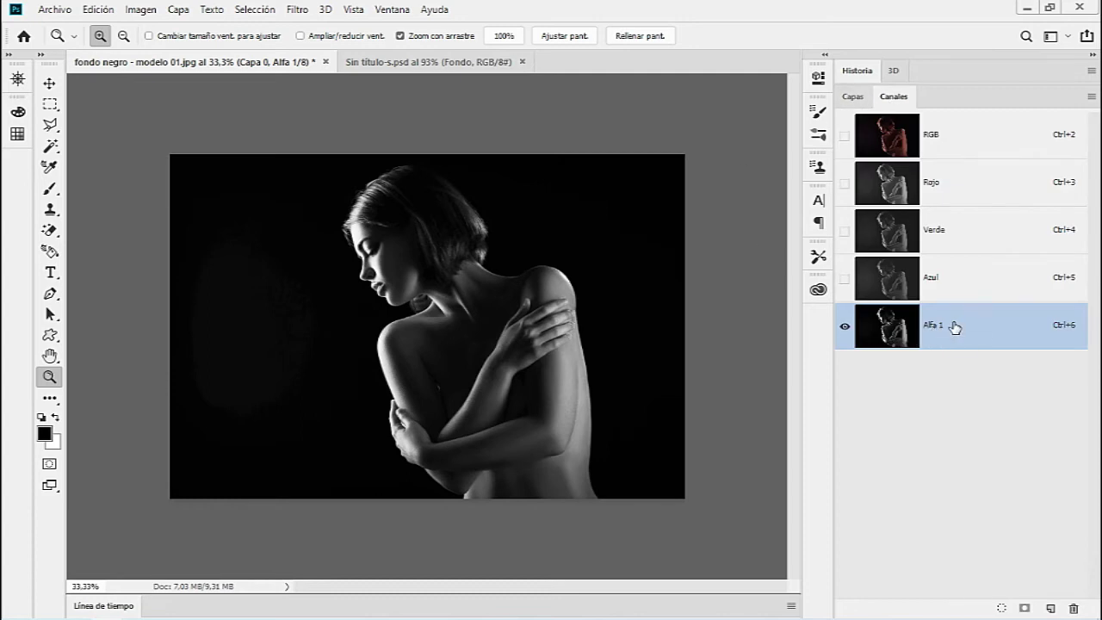
{"action": "left_click_drag", "start_coordinate": [482, 302], "coordinate": [523, 297]}
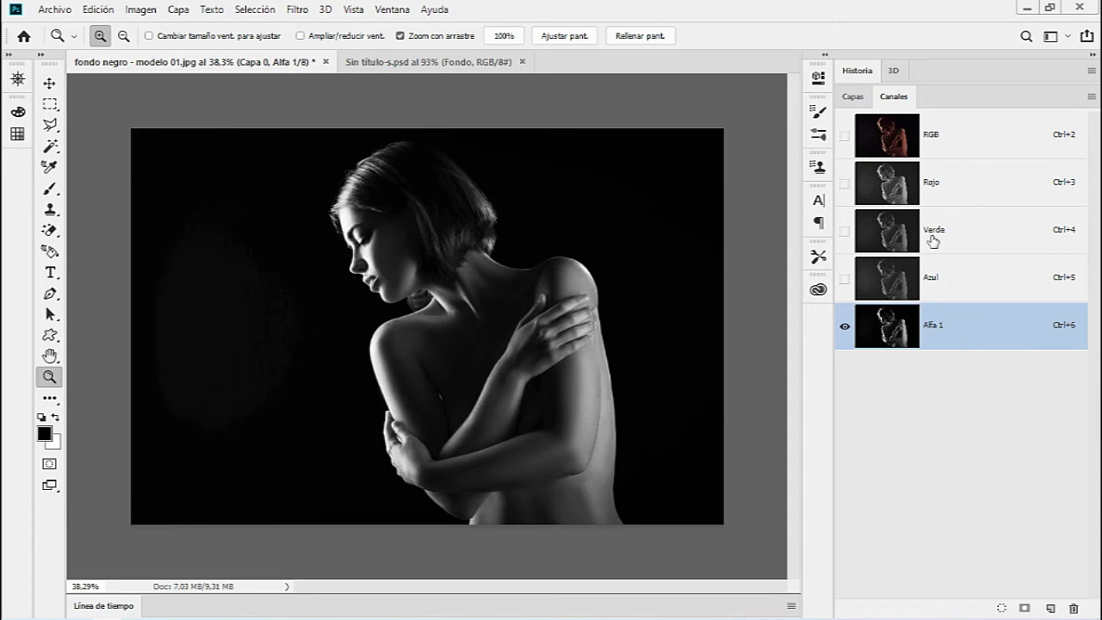
{"action": "left_click_drag", "start_coordinate": [293, 325], "coordinate": [317, 330]}
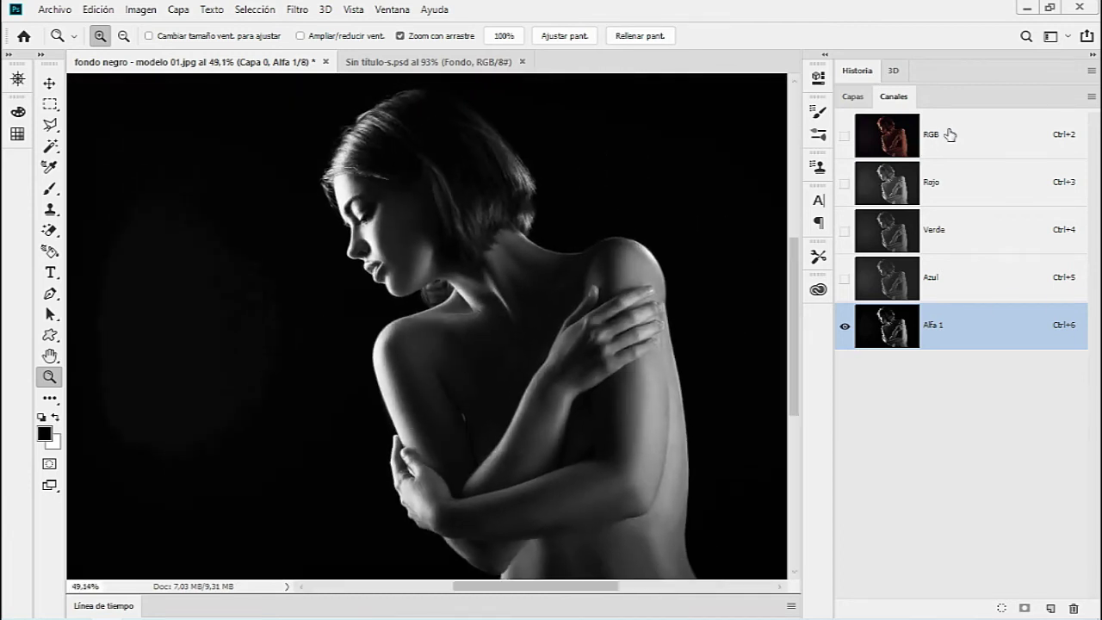
{"action": "left_click_drag", "start_coordinate": [198, 426], "coordinate": [231, 423]}
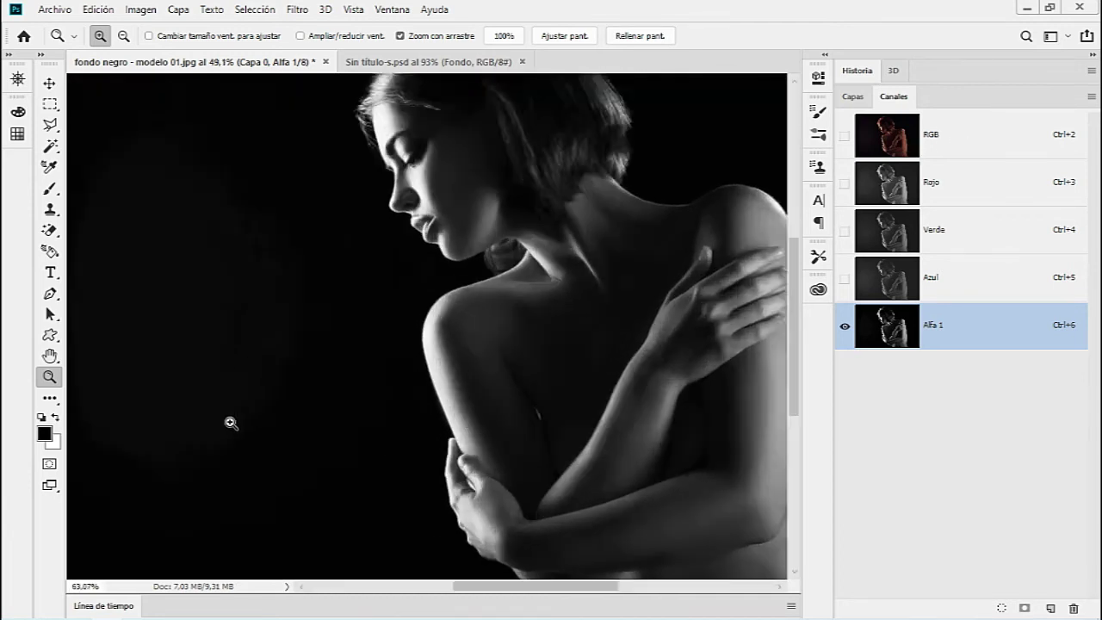
{"action": "left_click_drag", "start_coordinate": [358, 268], "coordinate": [285, 281]}
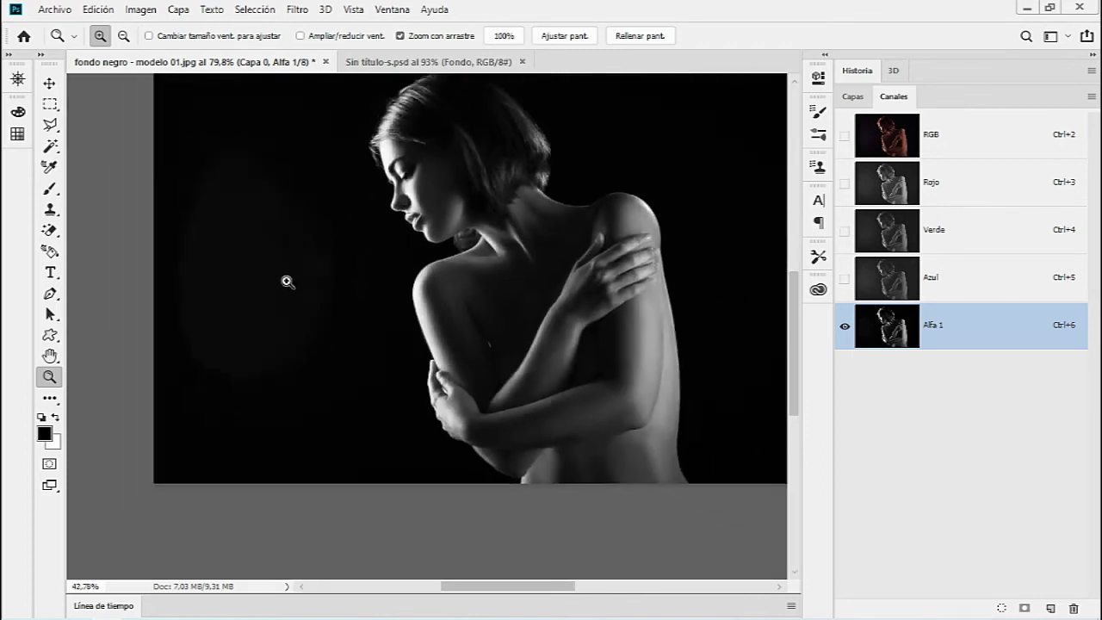
{"action": "mouse_move", "coordinate": [229, 313]}
{"action": "left_mouse_down"}
{"action": "mouse_move", "coordinate": [217, 313]}
{"action": "mouse_move", "coordinate": [308, 306]}
{"action": "left_mouse_up"}
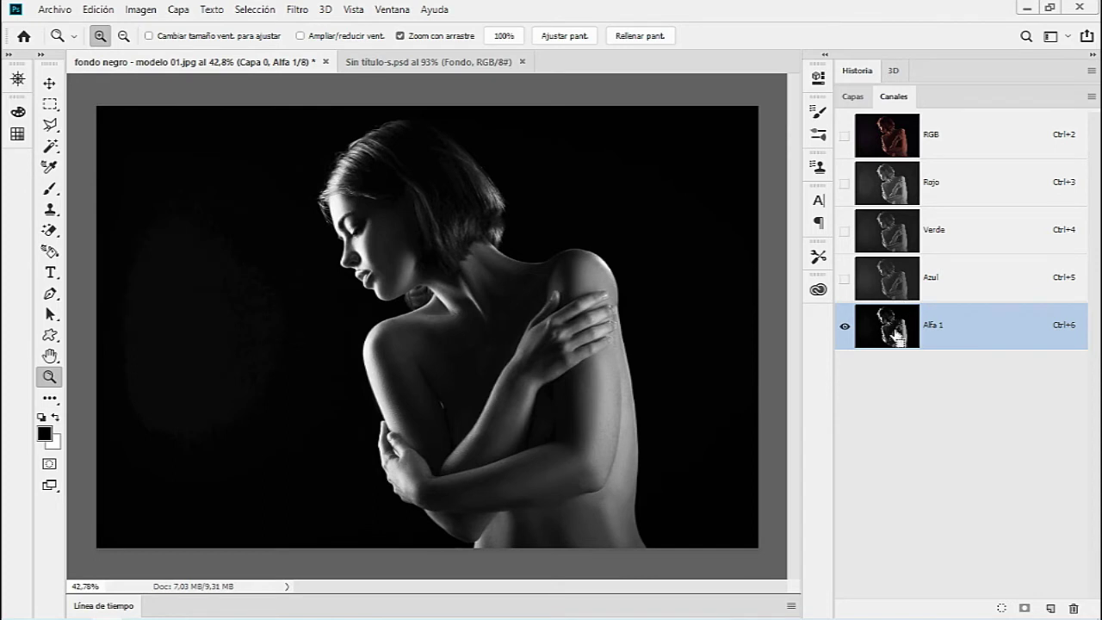
{"action": "left_click", "coordinate": [894, 335], "text": "ctrl"}
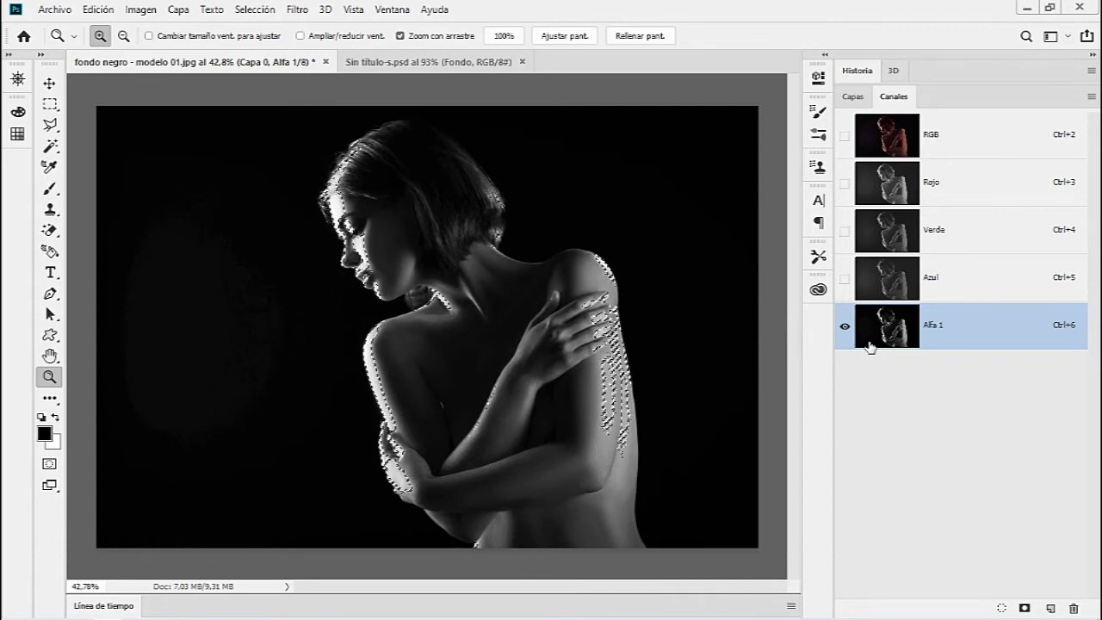
{"action": "left_click_drag", "start_coordinate": [678, 357], "coordinate": [610, 364]}
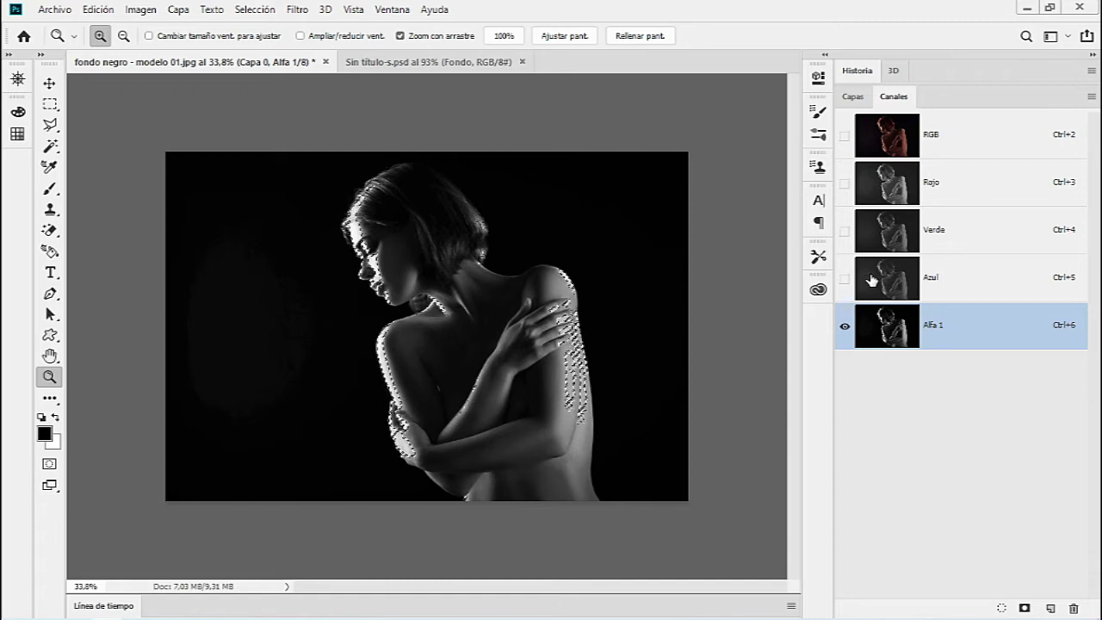
{"action": "key", "text": "ctrl+d"}
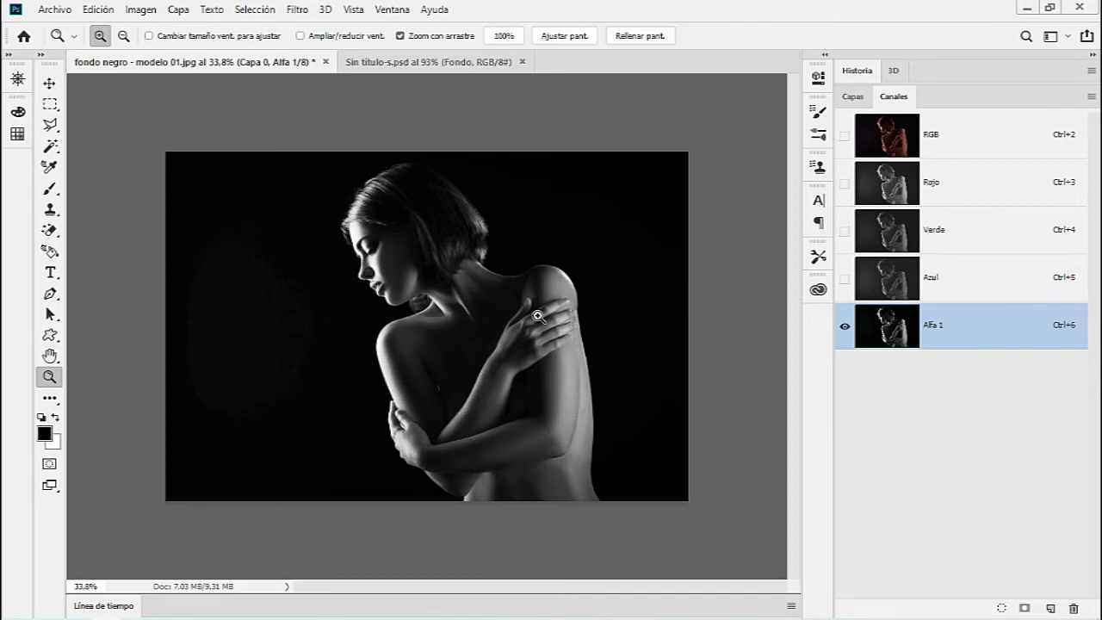
{"action": "left_click_drag", "start_coordinate": [281, 348], "coordinate": [285, 364]}
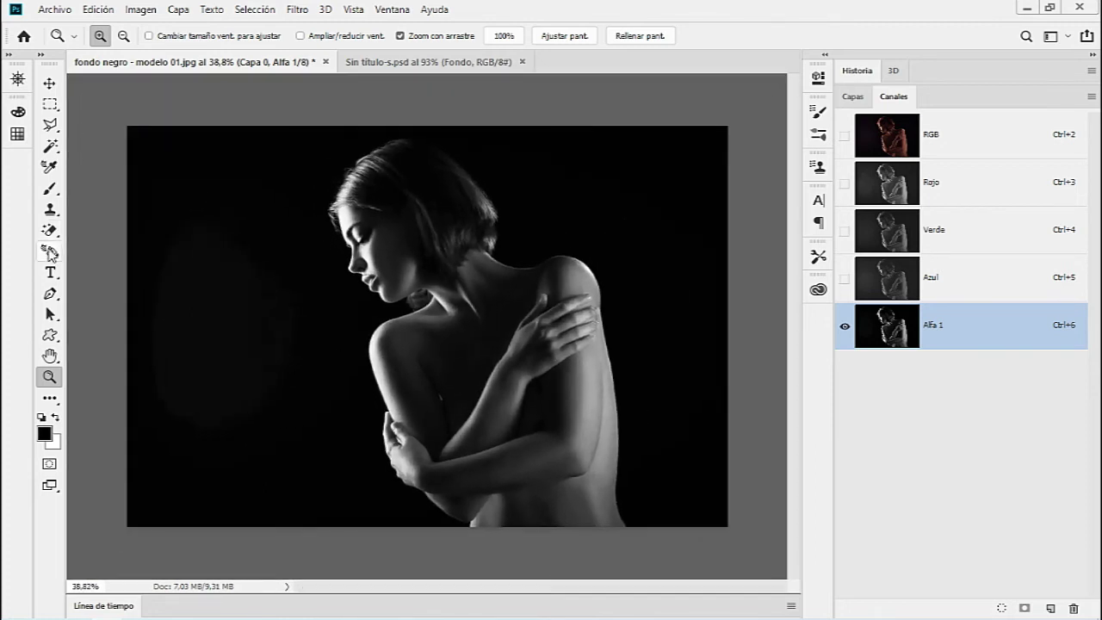
{"action": "left_click", "coordinate": [49, 189]}
Paint the left background of Alfa 1 with a 150 px black brush in Superponer mode.
{"action": "left_click", "coordinate": [102, 185]}
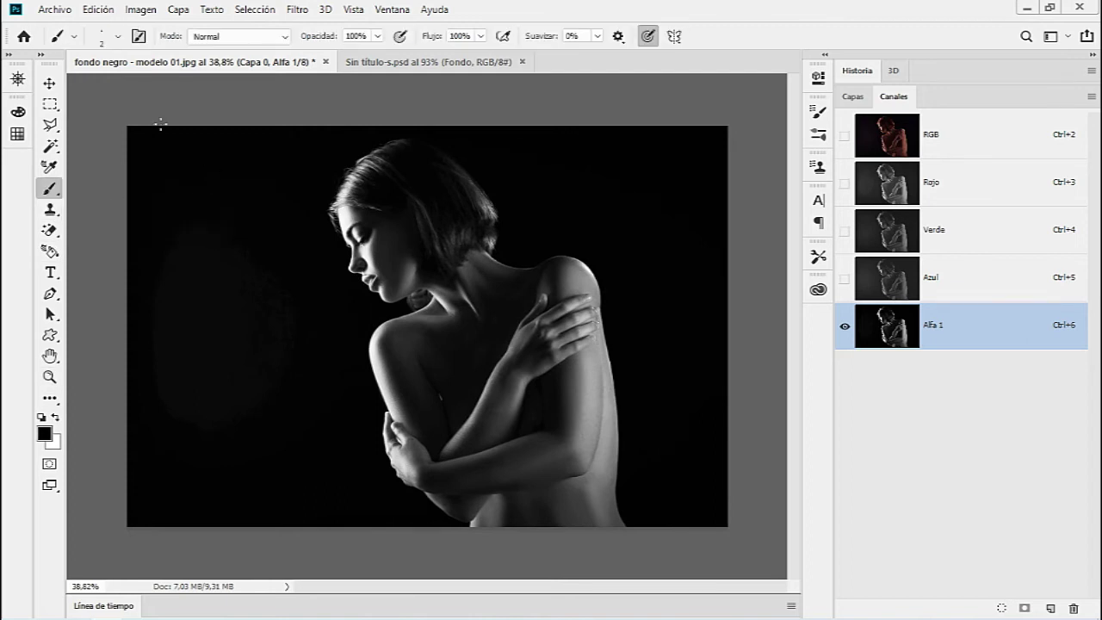
{"action": "right_click", "coordinate": [239, 179]}
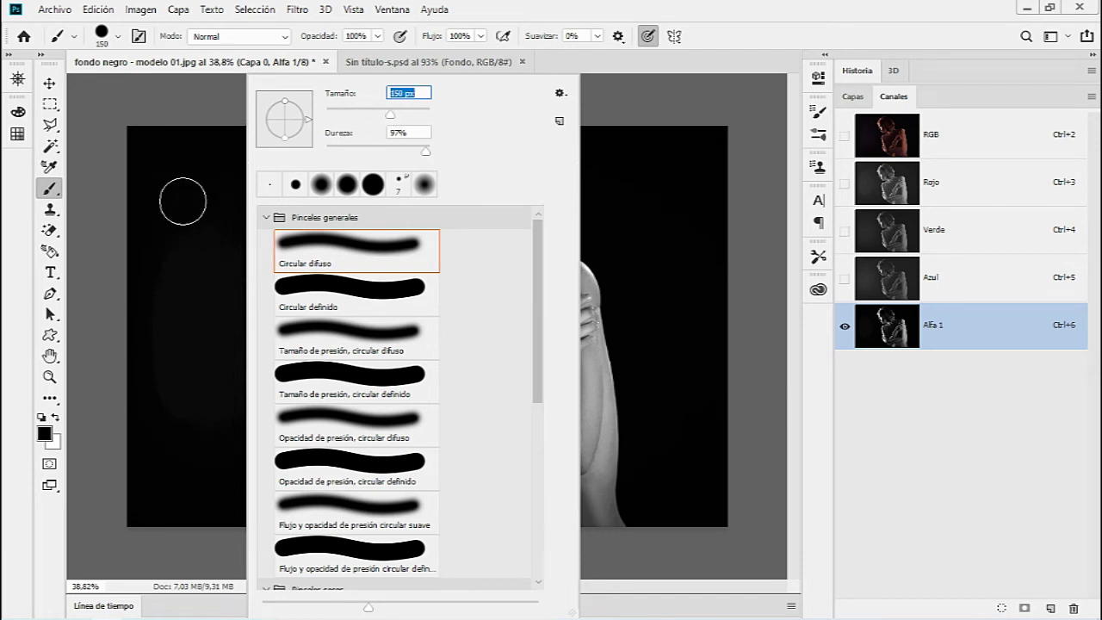
{"action": "left_click", "coordinate": [758, 41]}
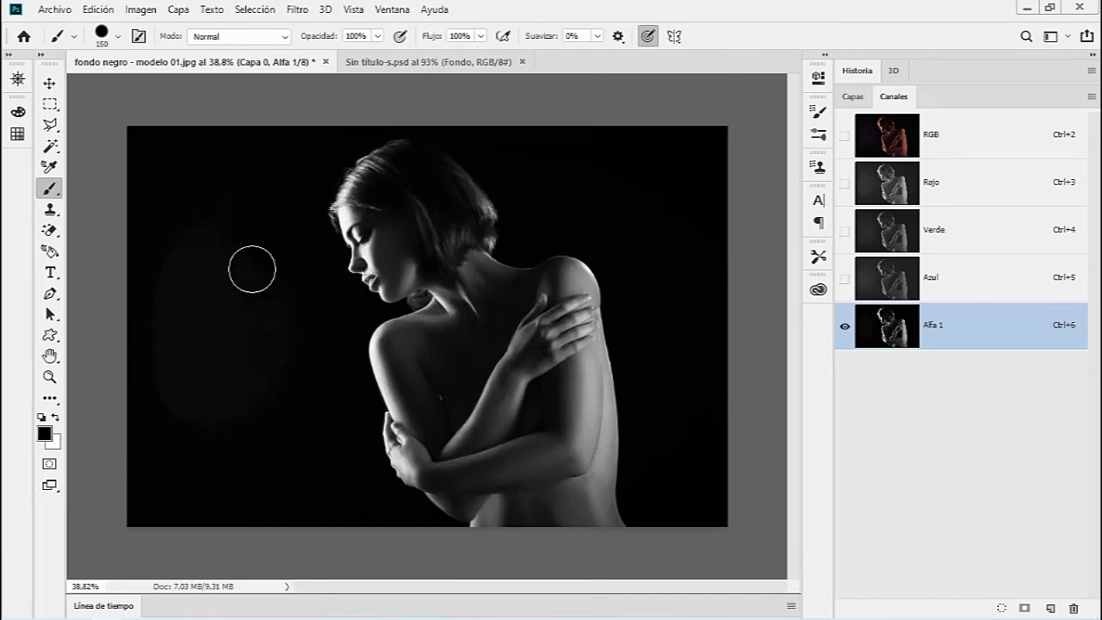
{"action": "left_click", "coordinate": [44, 434]}
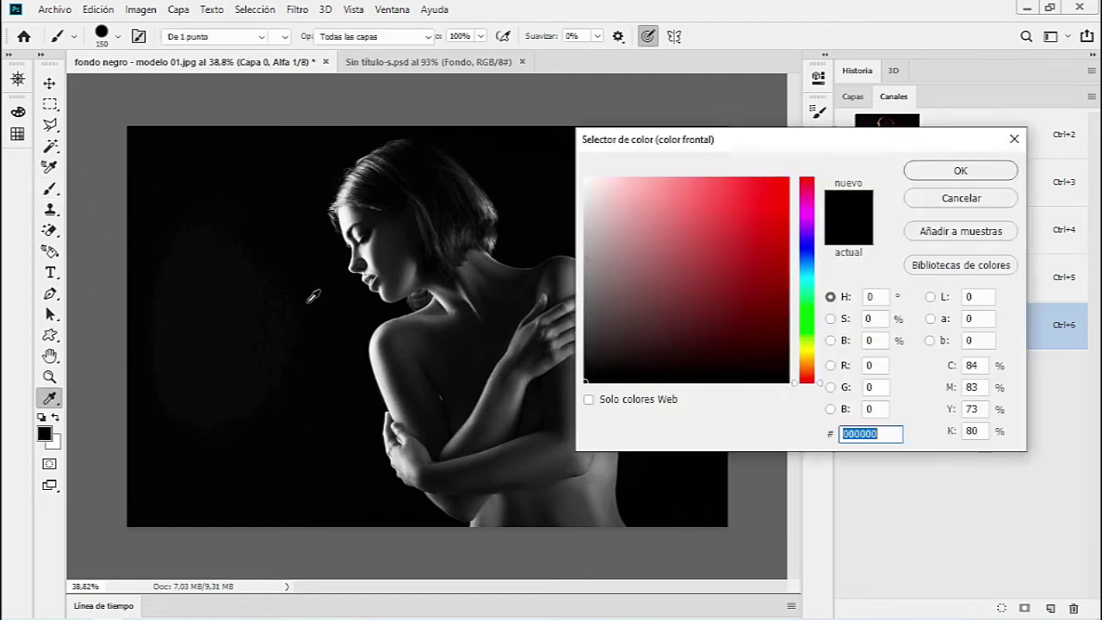
{"action": "left_click", "coordinate": [948, 171]}
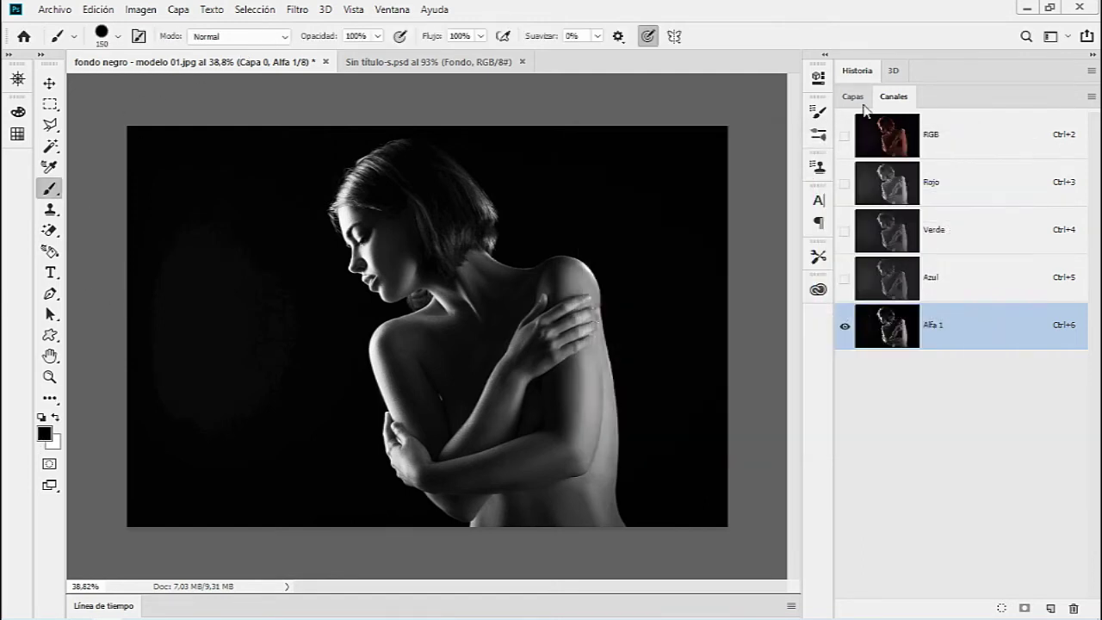
{"action": "left_click", "coordinate": [251, 39]}
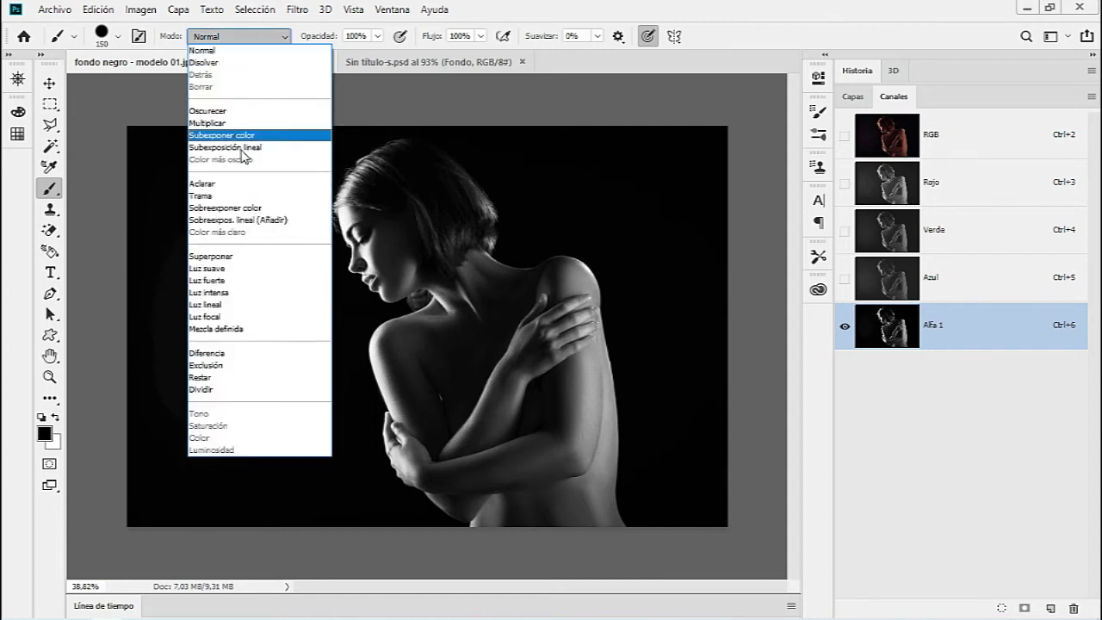
{"action": "key", "text": "Escape"}
{"action": "key", "text": "alt+shift+o"}
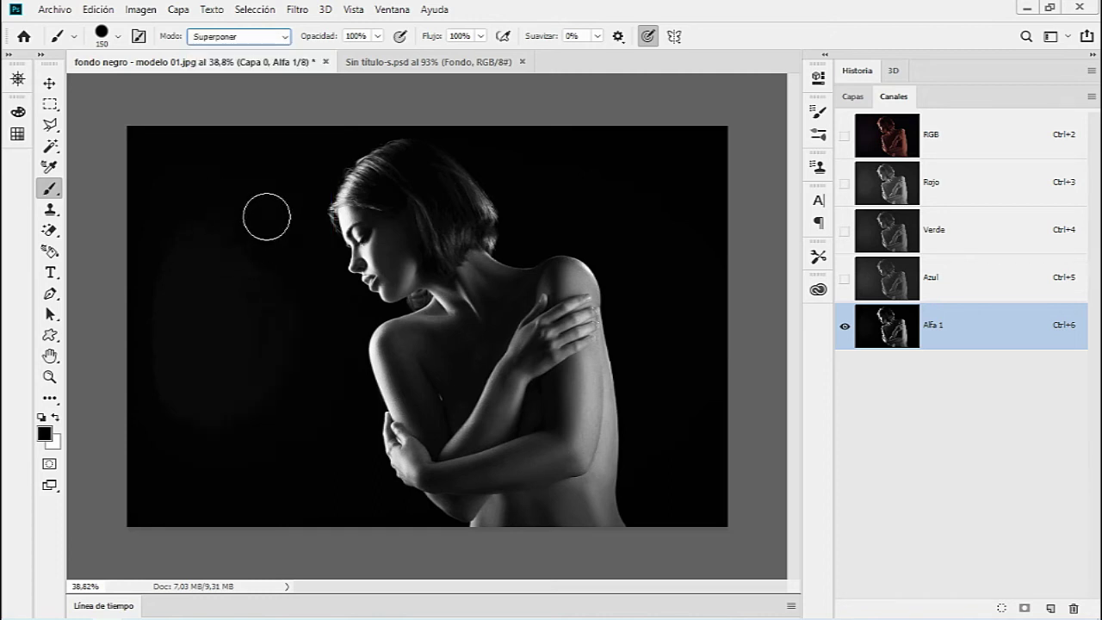
{"action": "left_click_drag", "start_coordinate": [224, 276], "coordinate": [239, 430]}
{"action": "left_click_drag", "start_coordinate": [186, 307], "coordinate": [193, 392]}
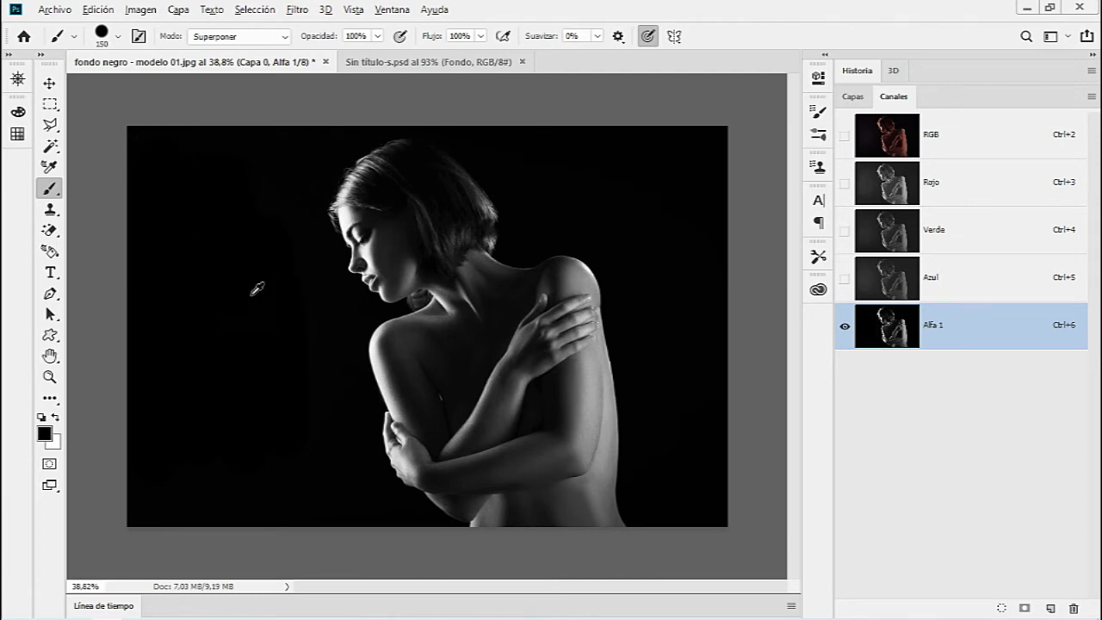
Paint white overlay strokes over the model's upper arm, undoing the unwanted black and extra white strokes.
{"action": "scroll", "coordinate": [255, 285], "scroll_direction": "up", "scroll_amount": 5}
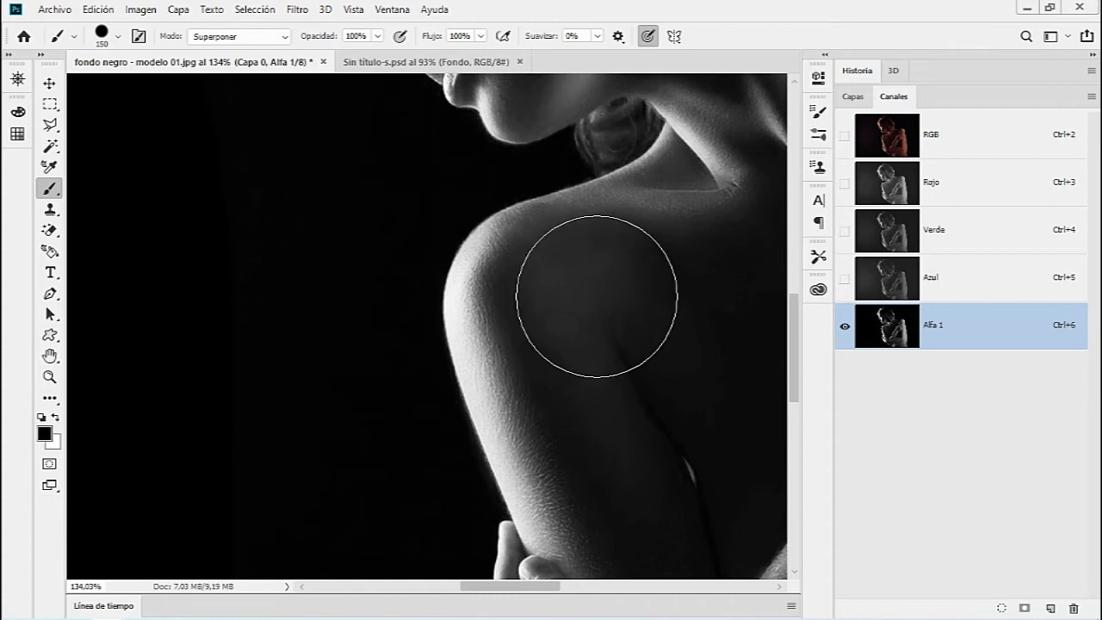
{"action": "left_click_drag", "start_coordinate": [597, 296], "coordinate": [586, 440]}
{"action": "key", "text": "ctrl+z"}
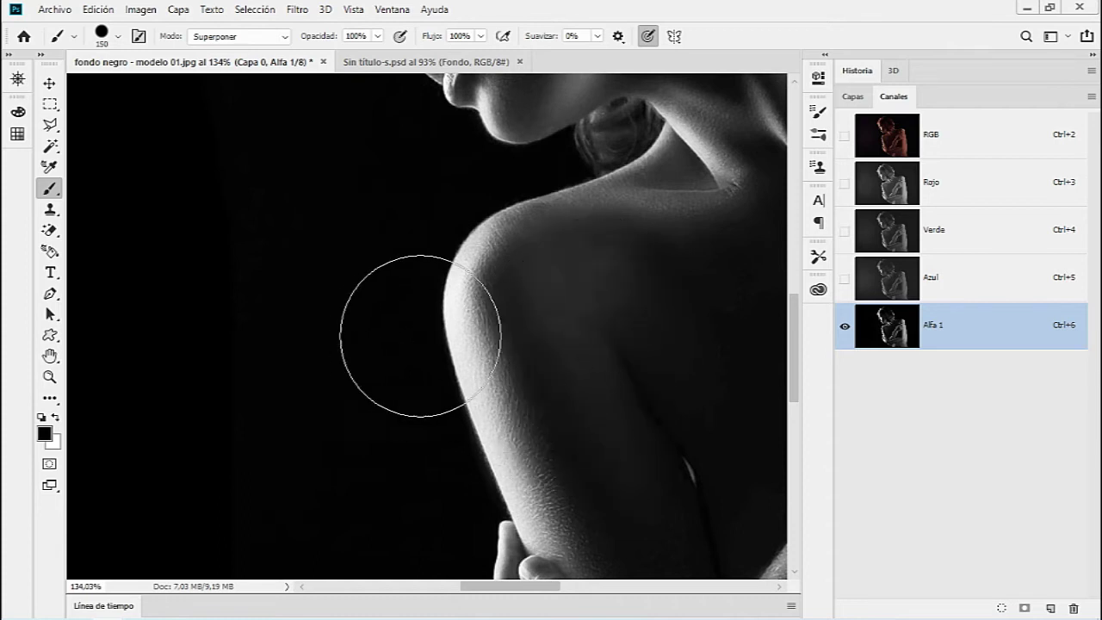
{"action": "key", "text": "x"}
{"action": "mouse_move", "coordinate": [558, 307]}
{"action": "left_mouse_down"}
{"action": "mouse_move", "coordinate": [591, 456]}
{"action": "mouse_move", "coordinate": [561, 320]}
{"action": "mouse_move", "coordinate": [611, 455]}
{"action": "mouse_move", "coordinate": [568, 415]}
{"action": "mouse_move", "coordinate": [504, 406]}
{"action": "mouse_move", "coordinate": [468, 455]}
{"action": "mouse_move", "coordinate": [479, 402]}
{"action": "left_mouse_up"}
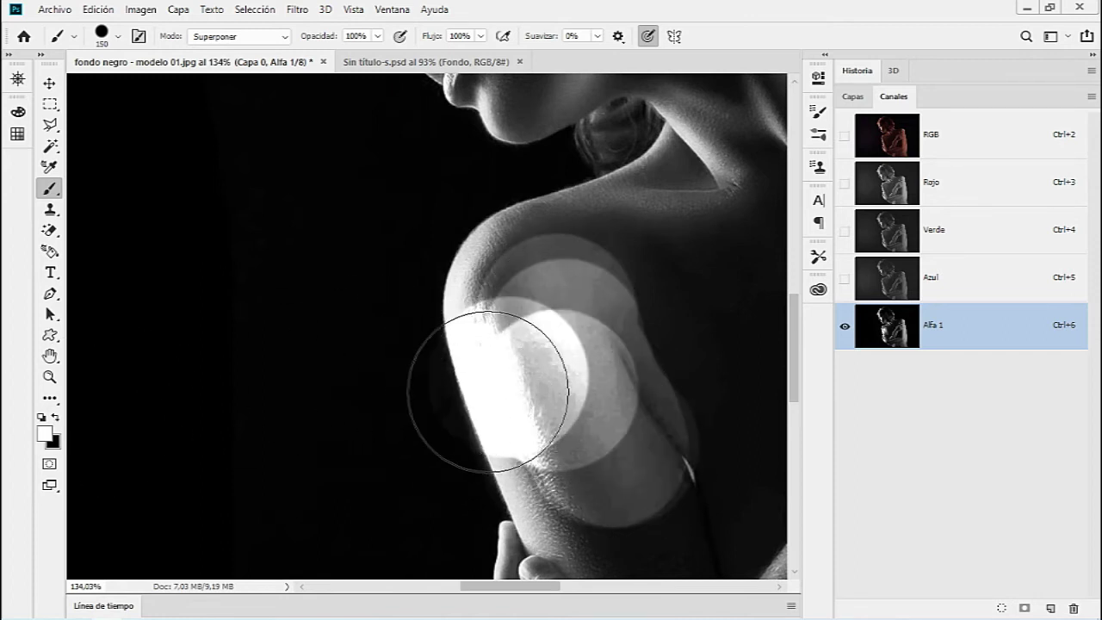
{"action": "scroll", "coordinate": [485, 428], "scroll_direction": "up", "scroll_amount": 1}
{"action": "scroll", "coordinate": [485, 428], "scroll_direction": "up", "scroll_amount": 2}
{"action": "scroll", "coordinate": [485, 429], "scroll_direction": "up", "scroll_amount": 2}
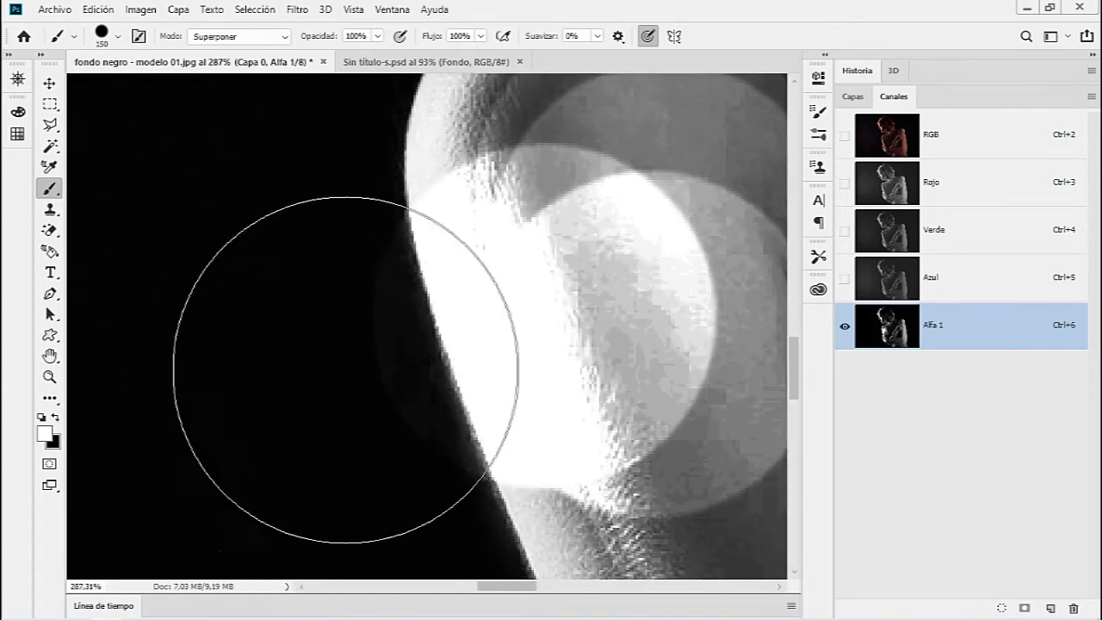
{"action": "key", "text": "ctrl+alt+z"}
{"action": "scroll", "coordinate": [572, 328], "scroll_direction": "down", "scroll_amount": 2}
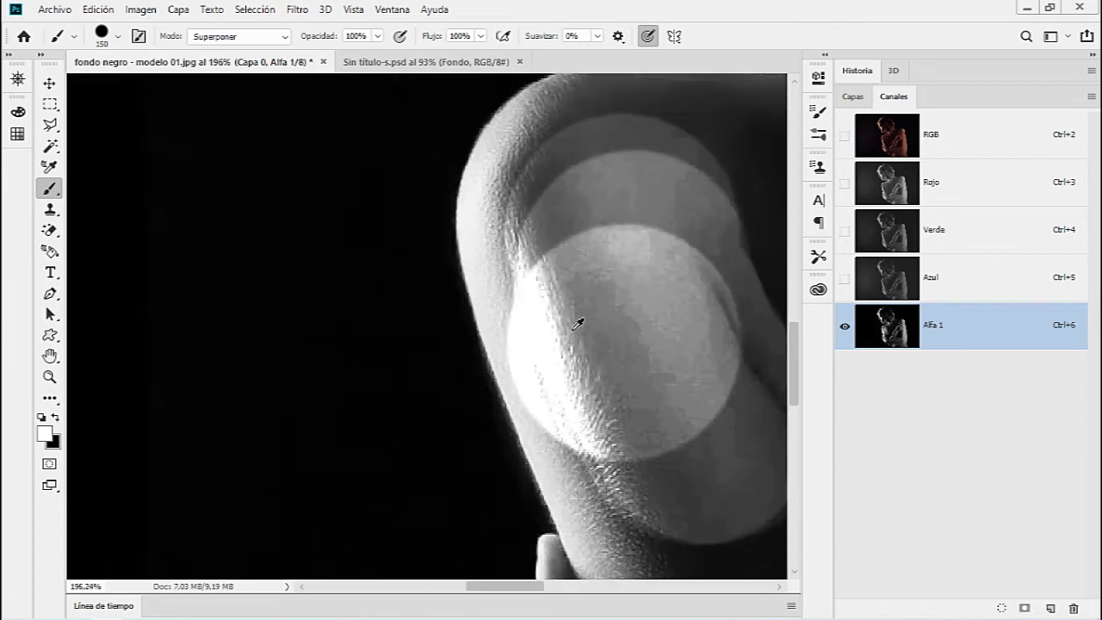
{"action": "scroll", "coordinate": [578, 323], "scroll_direction": "down", "scroll_amount": 5}
{"action": "scroll", "coordinate": [603, 320], "scroll_direction": "down", "scroll_amount": 4}
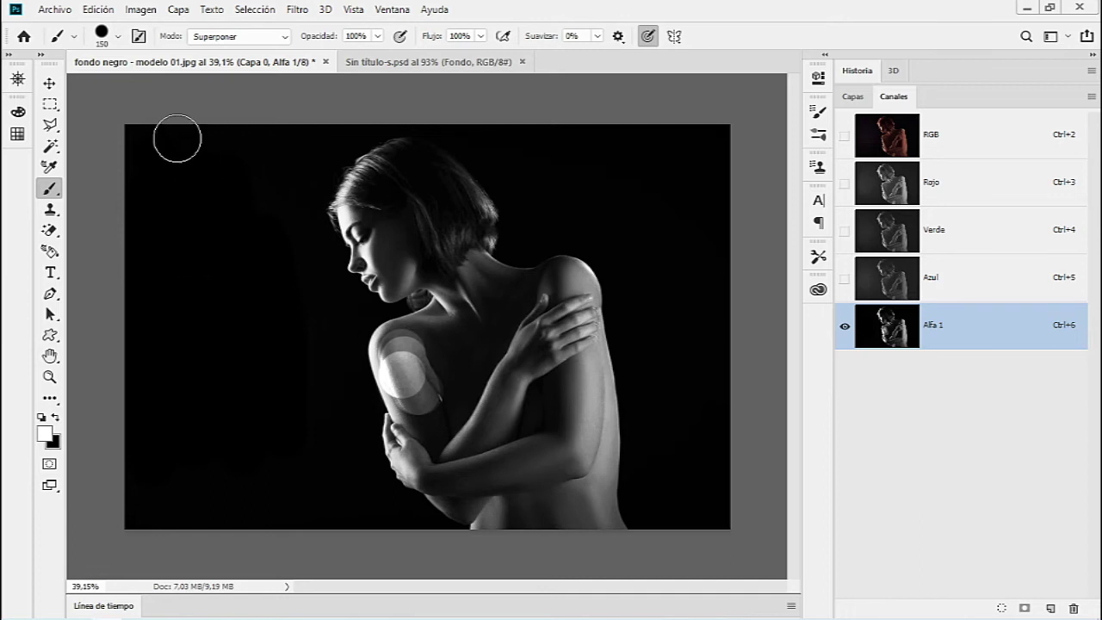
{"action": "left_click", "coordinate": [136, 12]}
{"action": "mouse_move", "coordinate": [151, 51]}
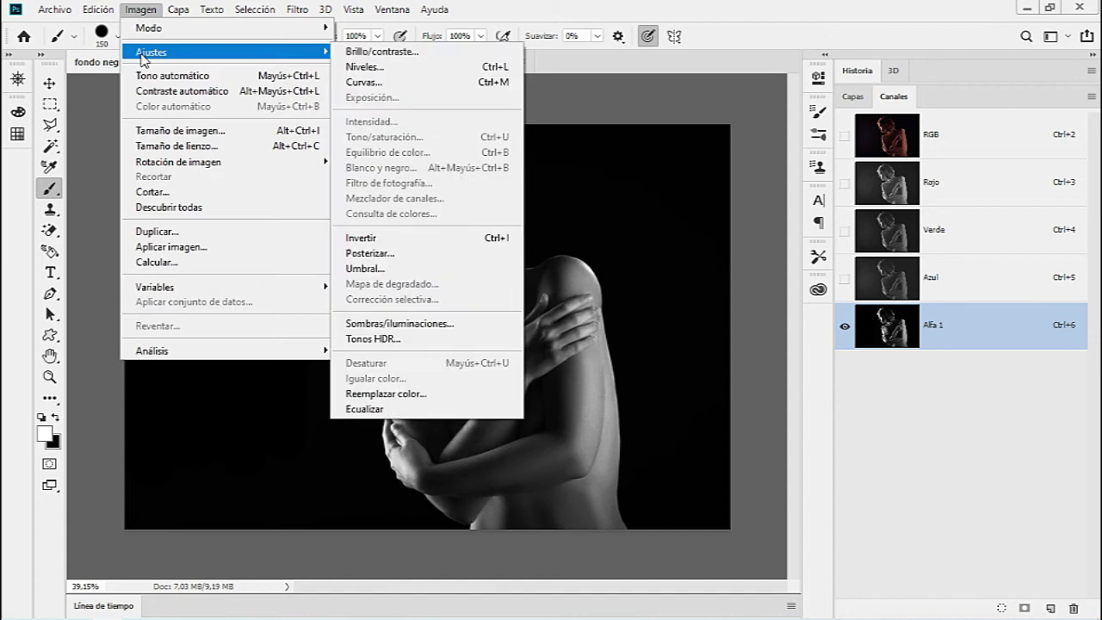
Apply Niveles with input levels 4, 2,11 and 132 to the Alfa 1 channel.
{"action": "left_click", "coordinate": [446, 69]}
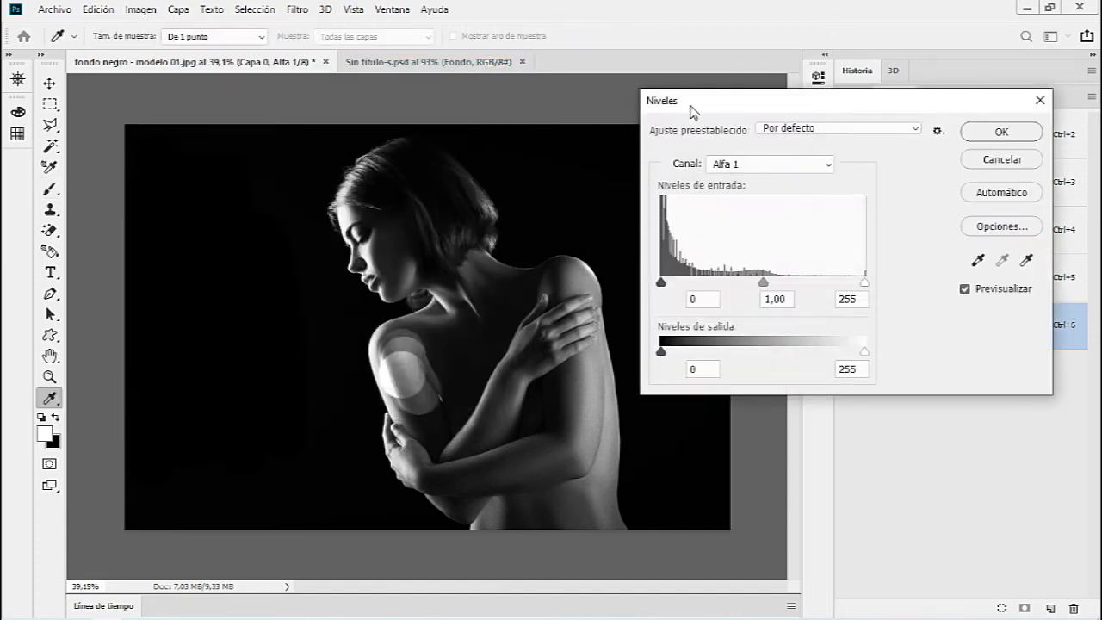
{"action": "left_click_drag", "start_coordinate": [684, 98], "coordinate": [665, 58]}
{"action": "mouse_move", "coordinate": [643, 245]}
{"action": "left_mouse_down"}
{"action": "mouse_move", "coordinate": [664, 246]}
{"action": "mouse_move", "coordinate": [642, 243]}
{"action": "left_mouse_up"}
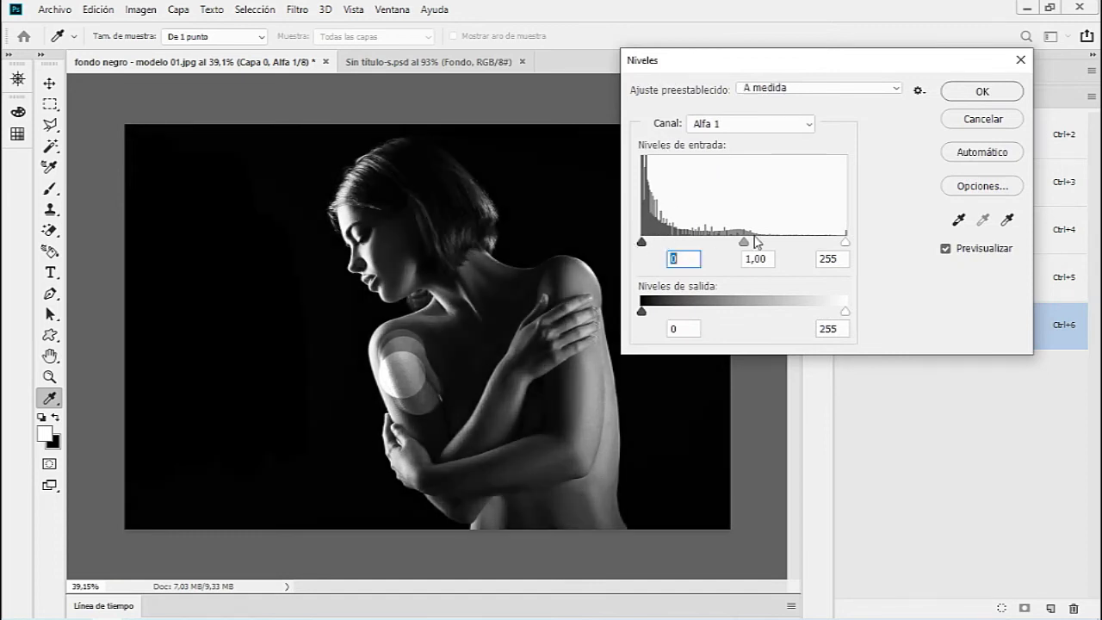
{"action": "left_click_drag", "start_coordinate": [846, 247], "coordinate": [770, 242]}
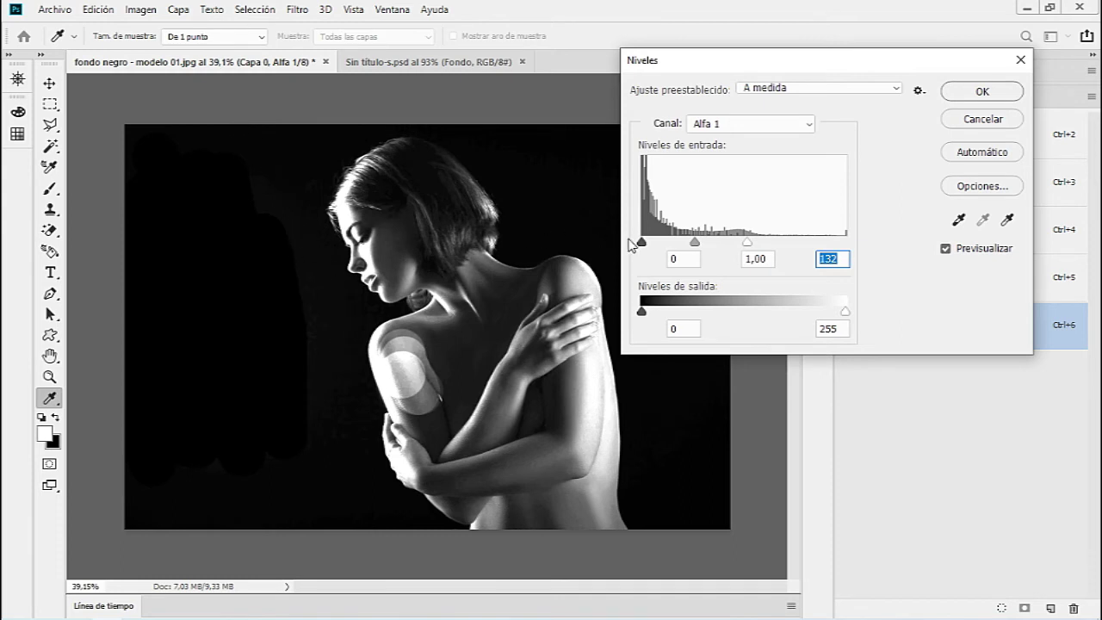
{"action": "left_click_drag", "start_coordinate": [645, 244], "coordinate": [645, 244]}
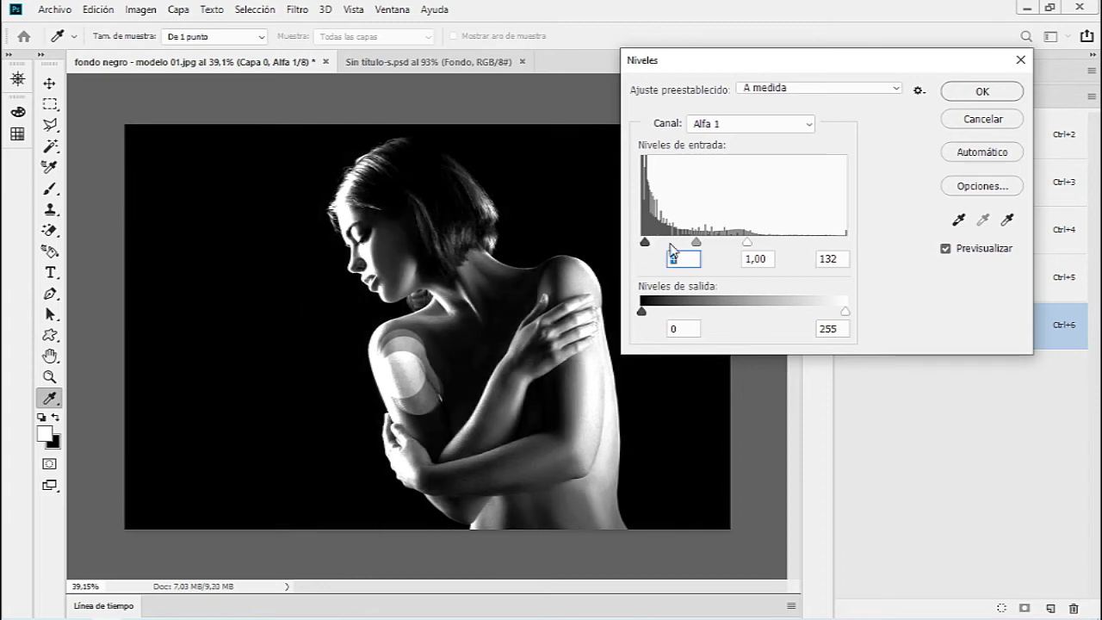
{"action": "left_click_drag", "start_coordinate": [696, 246], "coordinate": [680, 260]}
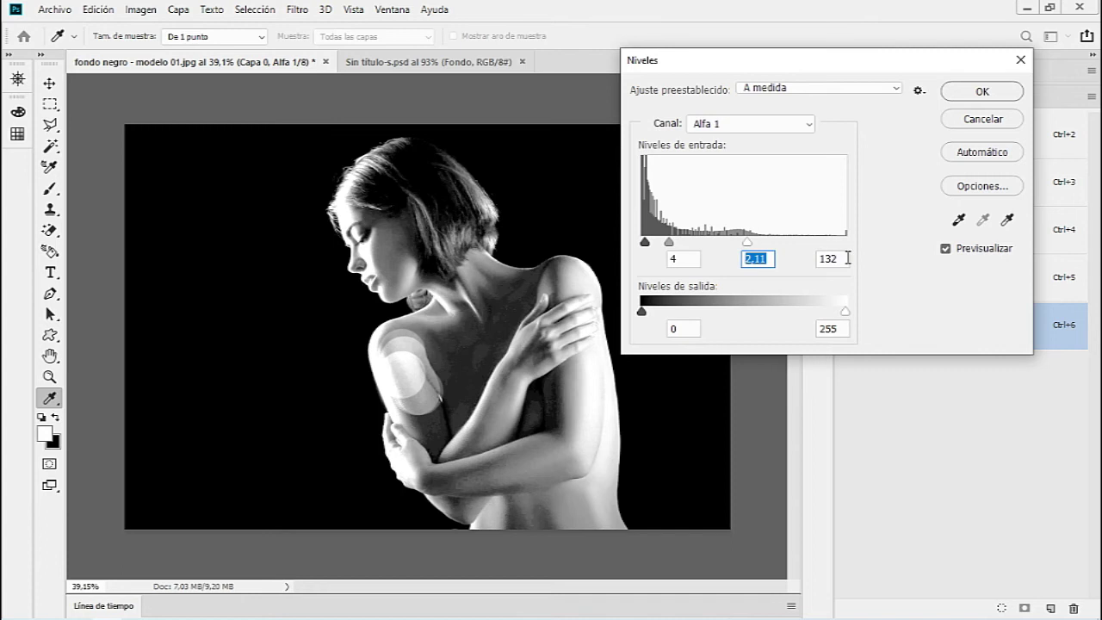
{"action": "key", "text": "Tab"}
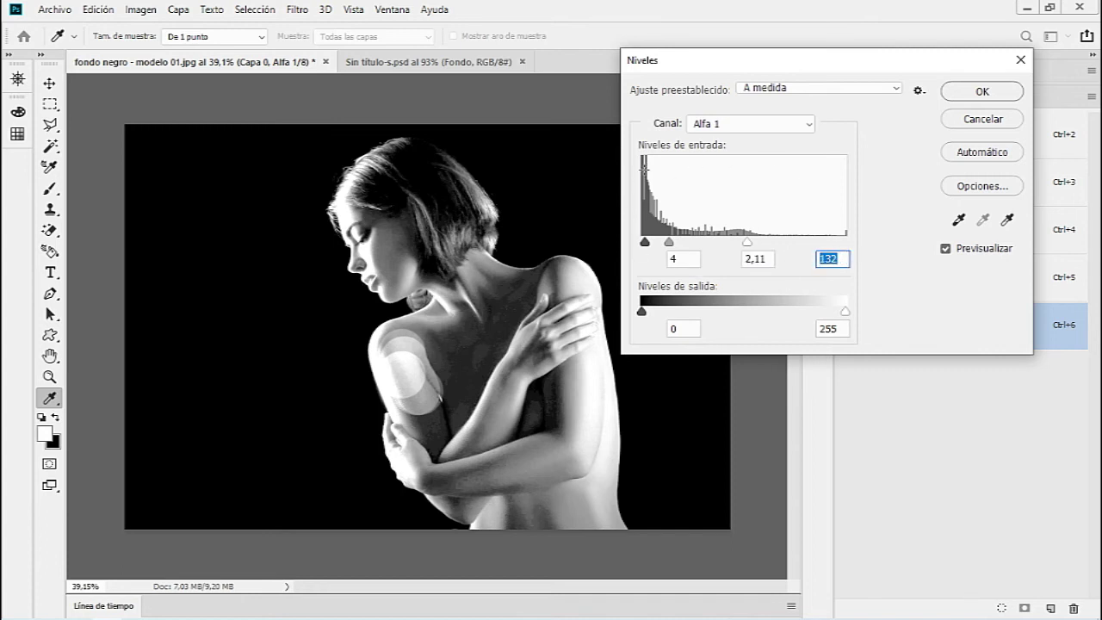
{"action": "left_click", "coordinate": [983, 91]}
{"action": "key", "text": "b"}
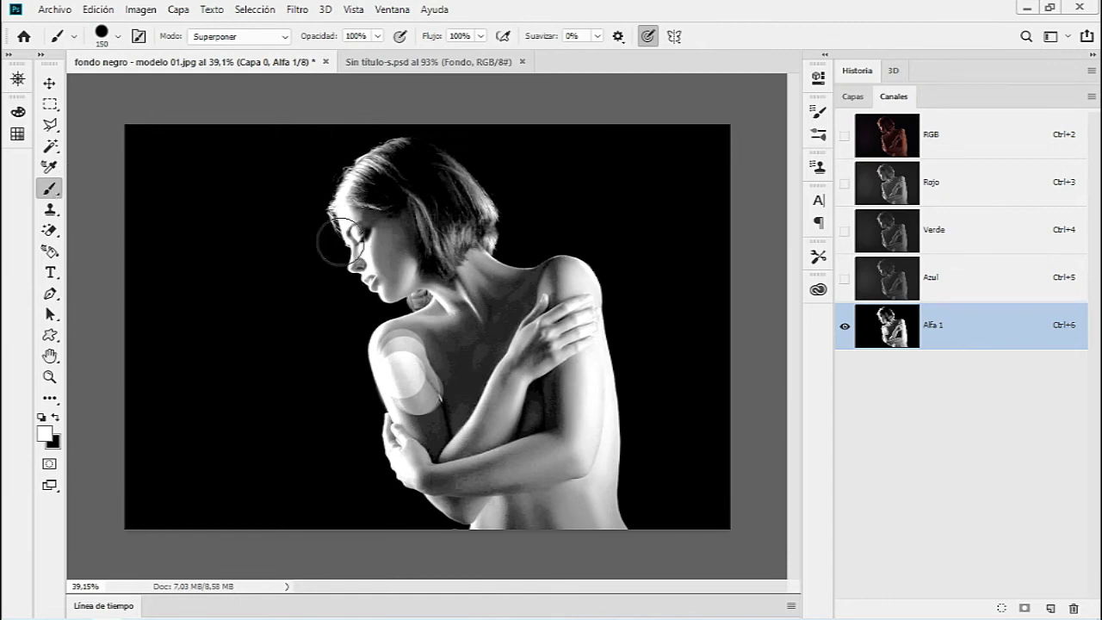
Zoom in on the shoulder and make black the foreground painting colour.
{"action": "scroll", "coordinate": [349, 354], "scroll_direction": "up", "scroll_amount": 2}
{"action": "scroll", "coordinate": [346, 379], "scroll_direction": "up", "scroll_amount": 2}
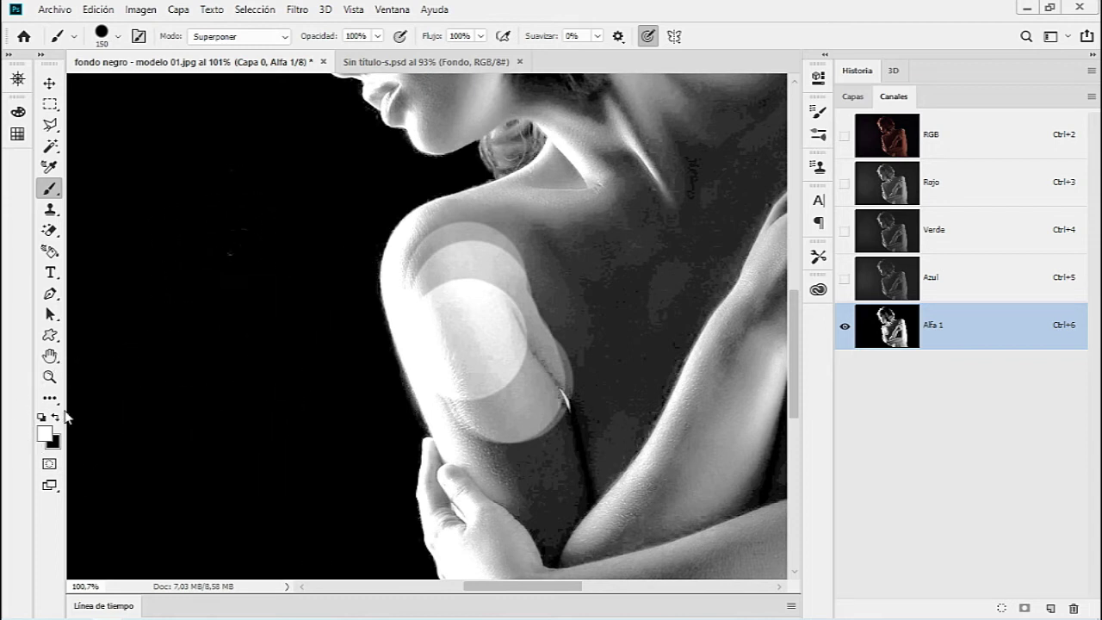
{"action": "key", "text": "x"}
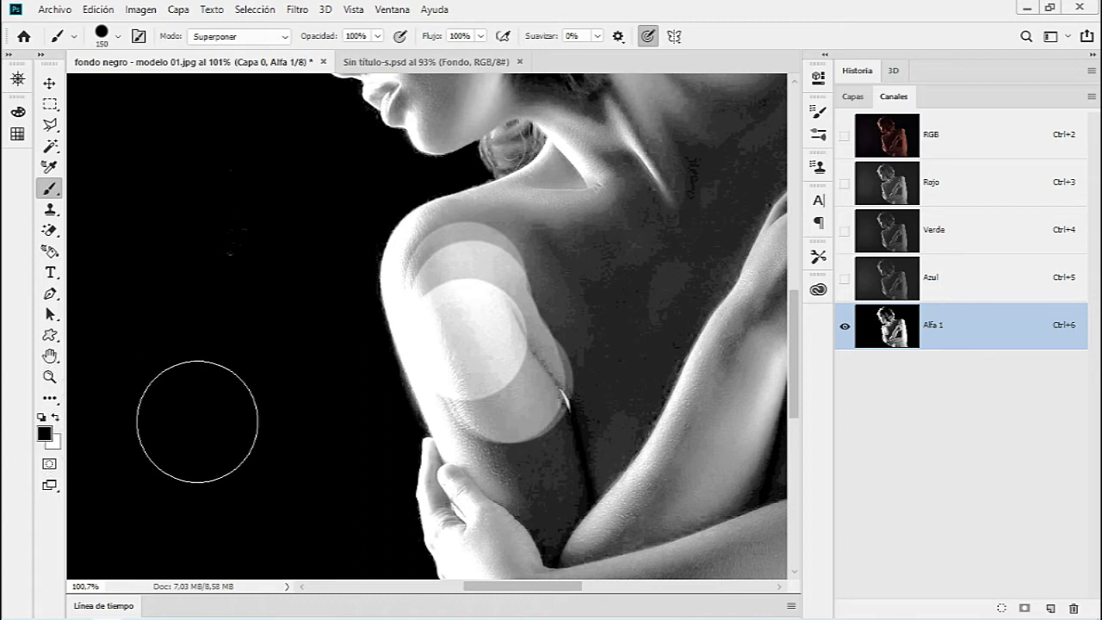
{"action": "key", "text": "x"}
{"action": "key", "text": "x"}
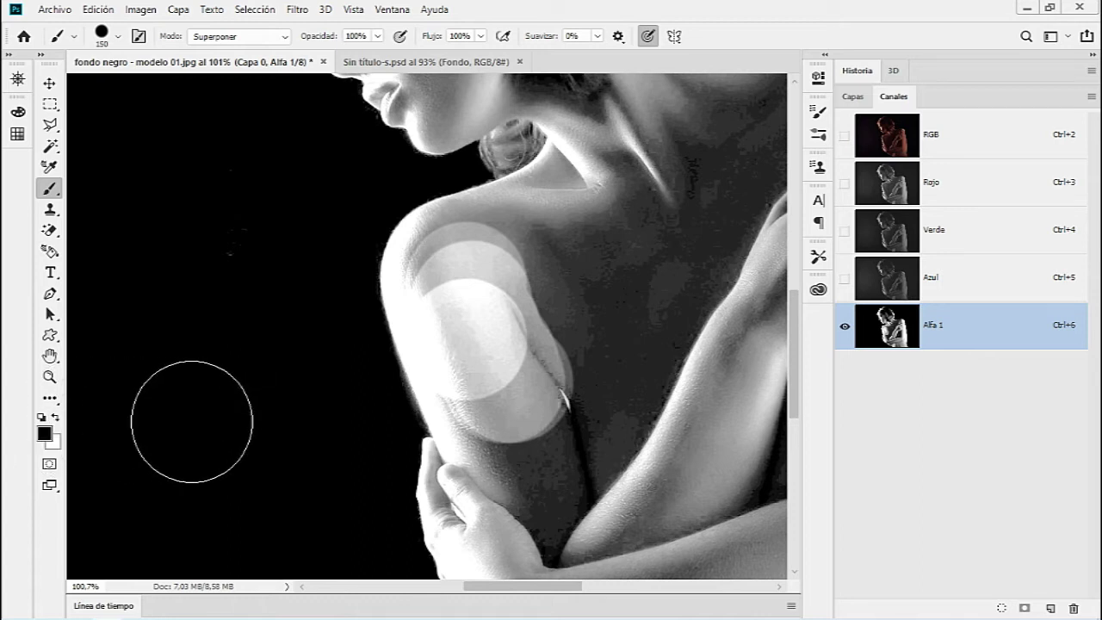
{"action": "key", "text": "x"}
{"action": "key", "text": "x"}
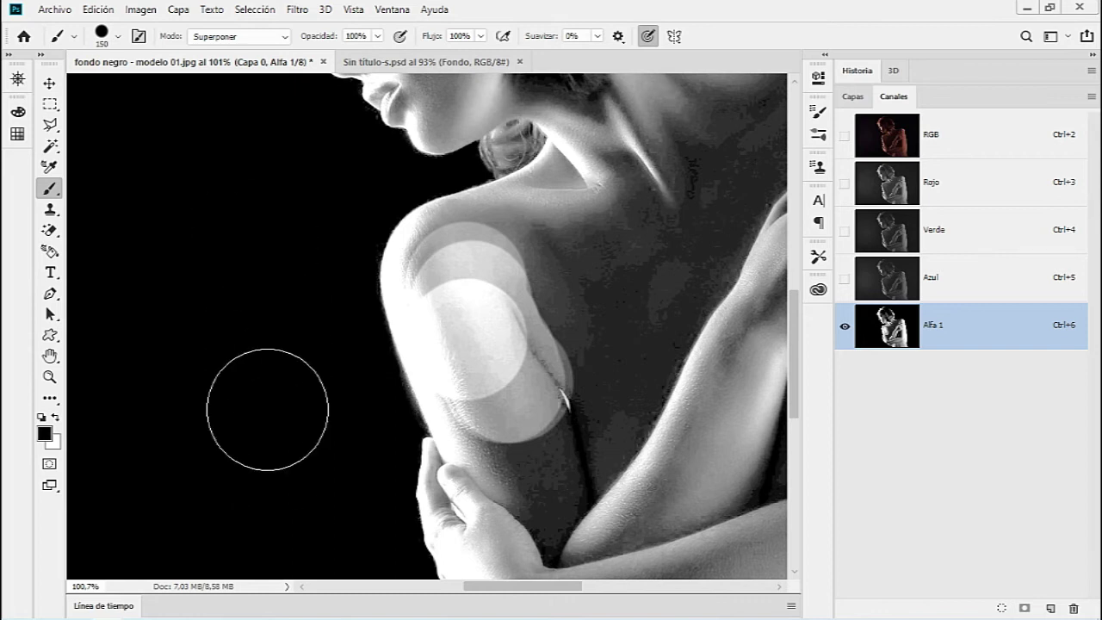
{"action": "scroll", "coordinate": [353, 310], "scroll_direction": "right", "scroll_amount": 5}
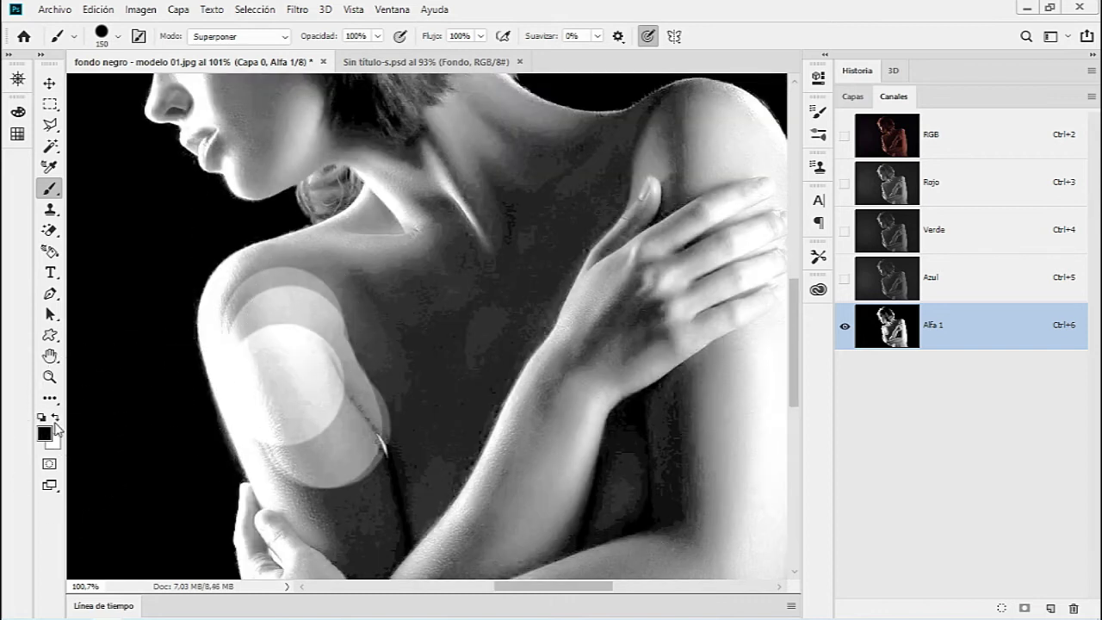
Reduce the brush to 50 px and dab white over the shoulder and neck.
{"action": "mouse_move", "coordinate": [332, 394]}
{"action": "left_mouse_down"}
{"action": "mouse_move", "coordinate": [332, 345]}
{"action": "mouse_move", "coordinate": [406, 271]}
{"action": "mouse_move", "coordinate": [319, 308]}
{"action": "mouse_move", "coordinate": [422, 275]}
{"action": "left_mouse_up"}
{"action": "scroll", "coordinate": [465, 361], "scroll_direction": "up", "scroll_amount": 5}
{"action": "scroll", "coordinate": [465, 362], "scroll_direction": "right", "scroll_amount": 3}
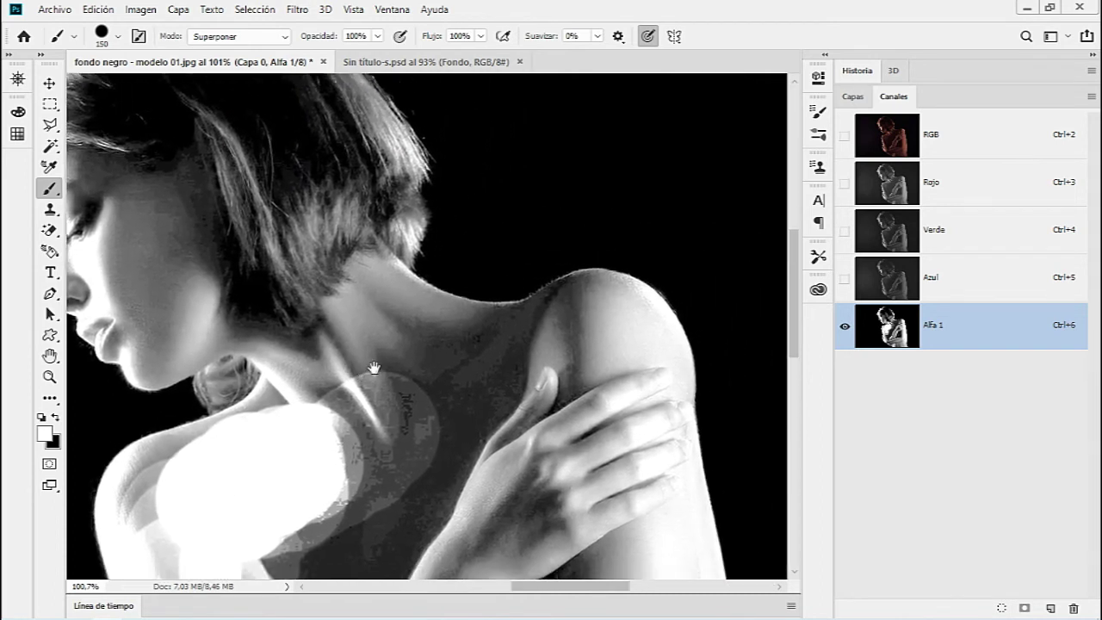
{"action": "scroll", "coordinate": [507, 323], "scroll_direction": "up", "scroll_amount": 3}
{"action": "scroll", "coordinate": [507, 323], "scroll_direction": "up", "scroll_amount": 3}
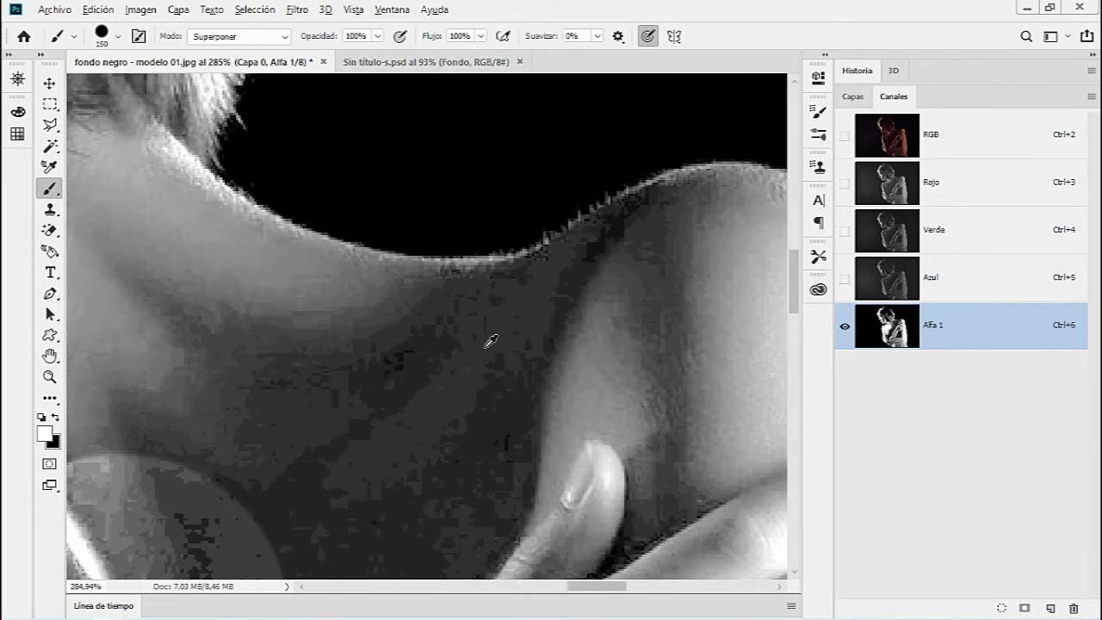
{"action": "left_click_drag", "start_coordinate": [466, 345], "coordinate": [356, 347]}
{"action": "mouse_move", "coordinate": [184, 211]}
{"action": "left_mouse_down"}
{"action": "mouse_move", "coordinate": [238, 263]}
{"action": "mouse_move", "coordinate": [491, 327]}
{"action": "mouse_move", "coordinate": [649, 260]}
{"action": "mouse_move", "coordinate": [586, 290]}
{"action": "mouse_move", "coordinate": [396, 323]}
{"action": "left_mouse_up"}
Paint white across the shoulder band, grey neck area and down the shoulder edge.
{"action": "mouse_move", "coordinate": [655, 258]}
{"action": "left_mouse_down"}
{"action": "mouse_move", "coordinate": [529, 308]}
{"action": "mouse_move", "coordinate": [357, 306]}
{"action": "left_mouse_up"}
{"action": "left_click_drag", "start_coordinate": [660, 290], "coordinate": [393, 307]}
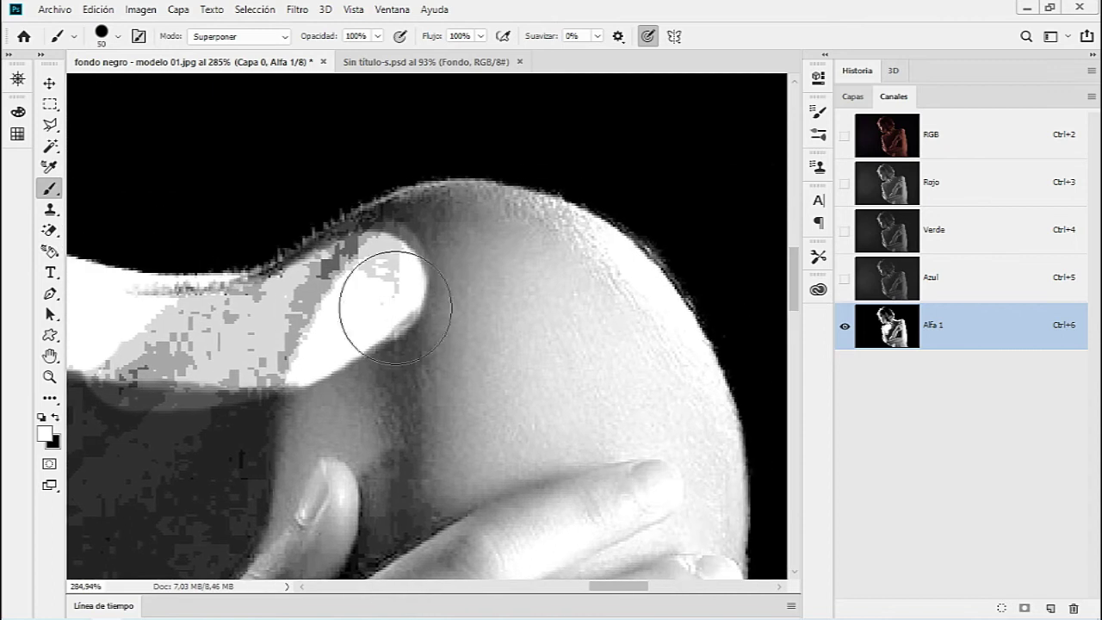
{"action": "mouse_move", "coordinate": [283, 318]}
{"action": "left_mouse_down"}
{"action": "mouse_move", "coordinate": [382, 212]}
{"action": "mouse_move", "coordinate": [406, 243]}
{"action": "mouse_move", "coordinate": [382, 266]}
{"action": "mouse_move", "coordinate": [553, 272]}
{"action": "mouse_move", "coordinate": [467, 247]}
{"action": "mouse_move", "coordinate": [398, 263]}
{"action": "left_mouse_up"}
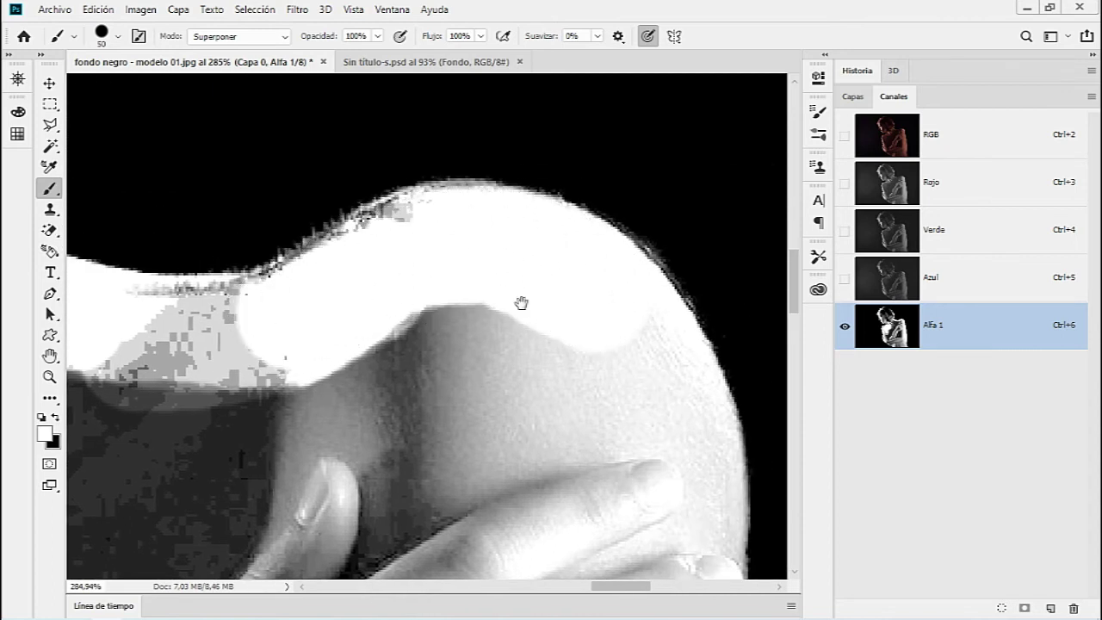
{"action": "left_click_drag", "start_coordinate": [646, 387], "coordinate": [457, 274]}
{"action": "mouse_move", "coordinate": [414, 221]}
{"action": "left_mouse_down"}
{"action": "mouse_move", "coordinate": [477, 278]}
{"action": "mouse_move", "coordinate": [480, 408]}
{"action": "mouse_move", "coordinate": [448, 241]}
{"action": "mouse_move", "coordinate": [479, 313]}
{"action": "mouse_move", "coordinate": [474, 417]}
{"action": "left_mouse_up"}
{"action": "mouse_move", "coordinate": [414, 282]}
{"action": "left_mouse_down"}
{"action": "mouse_move", "coordinate": [388, 118]}
{"action": "mouse_move", "coordinate": [440, 261]}
{"action": "mouse_move", "coordinate": [453, 359]}
{"action": "left_mouse_up"}
Paint white strokes along the full length of the arm edge.
{"action": "mouse_move", "coordinate": [436, 433]}
{"action": "left_mouse_down"}
{"action": "mouse_move", "coordinate": [398, 197]}
{"action": "mouse_move", "coordinate": [467, 403]}
{"action": "left_mouse_up"}
{"action": "left_click_drag", "start_coordinate": [439, 492], "coordinate": [395, 204]}
{"action": "mouse_move", "coordinate": [439, 255]}
{"action": "left_mouse_down"}
{"action": "mouse_move", "coordinate": [423, 193]}
{"action": "mouse_move", "coordinate": [381, 332]}
{"action": "mouse_move", "coordinate": [373, 417]}
{"action": "mouse_move", "coordinate": [377, 201]}
{"action": "left_mouse_up"}
{"action": "scroll", "coordinate": [357, 300], "scroll_direction": "down", "scroll_amount": 3}
{"action": "scroll", "coordinate": [359, 347], "scroll_direction": "down", "scroll_amount": 3}
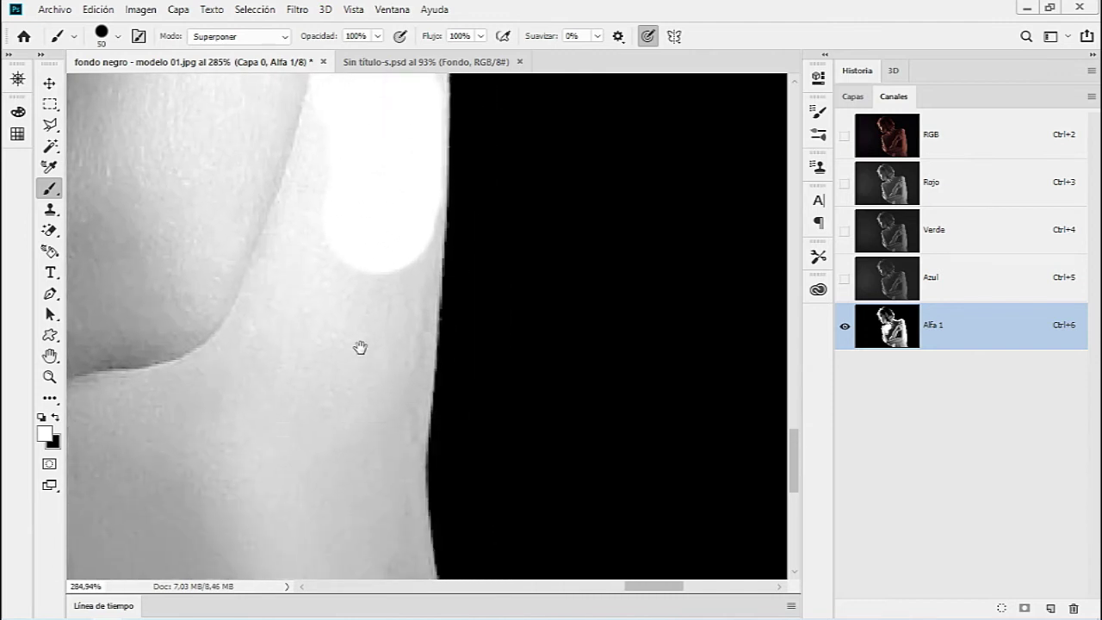
{"action": "mouse_move", "coordinate": [353, 361]}
{"action": "left_mouse_down"}
{"action": "mouse_move", "coordinate": [382, 246]}
{"action": "mouse_move", "coordinate": [382, 462]}
{"action": "left_mouse_up"}
{"action": "scroll", "coordinate": [387, 141], "scroll_direction": "down", "scroll_amount": 3}
{"action": "mouse_move", "coordinate": [399, 253]}
{"action": "left_mouse_down"}
{"action": "mouse_move", "coordinate": [396, 402]}
{"action": "mouse_move", "coordinate": [451, 512]}
{"action": "mouse_move", "coordinate": [443, 529]}
{"action": "left_mouse_up"}
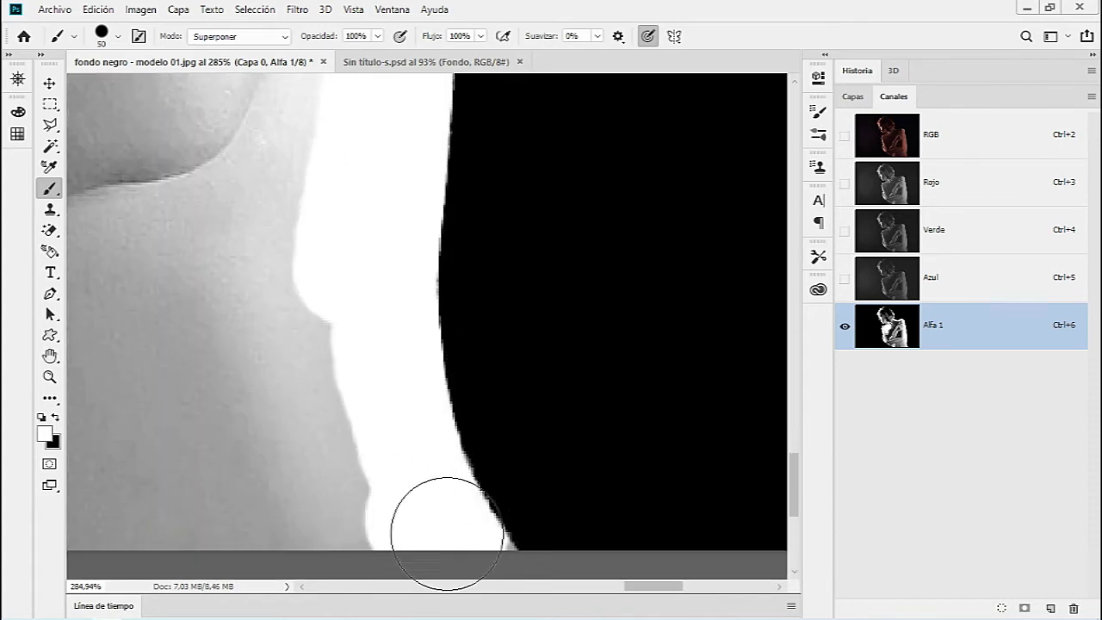
{"action": "mouse_move", "coordinate": [346, 428]}
{"action": "left_mouse_down"}
{"action": "mouse_move", "coordinate": [438, 413]}
{"action": "mouse_move", "coordinate": [209, 423]}
{"action": "mouse_move", "coordinate": [494, 247]}
{"action": "mouse_move", "coordinate": [489, 371]}
{"action": "left_mouse_up"}
{"action": "left_click", "coordinate": [490, 372]}
{"action": "mouse_move", "coordinate": [443, 308]}
{"action": "left_mouse_down"}
{"action": "mouse_move", "coordinate": [435, 314]}
{"action": "mouse_move", "coordinate": [278, 247]}
{"action": "mouse_move", "coordinate": [571, 387]}
{"action": "mouse_move", "coordinate": [352, 277]}
{"action": "mouse_move", "coordinate": [271, 202]}
{"action": "mouse_move", "coordinate": [615, 467]}
{"action": "mouse_move", "coordinate": [566, 356]}
{"action": "mouse_move", "coordinate": [432, 316]}
{"action": "mouse_move", "coordinate": [490, 450]}
{"action": "mouse_move", "coordinate": [581, 509]}
{"action": "mouse_move", "coordinate": [468, 387]}
{"action": "mouse_move", "coordinate": [457, 284]}
{"action": "mouse_move", "coordinate": [467, 332]}
{"action": "left_mouse_up"}
Switch to black, touch up around the hand and cheek edge, then show the RGB composite.
{"action": "key", "text": "x"}
{"action": "key", "text": "x"}
{"action": "left_click_drag", "start_coordinate": [437, 344], "coordinate": [465, 302]}
{"action": "left_click_drag", "start_coordinate": [450, 259], "coordinate": [467, 357]}
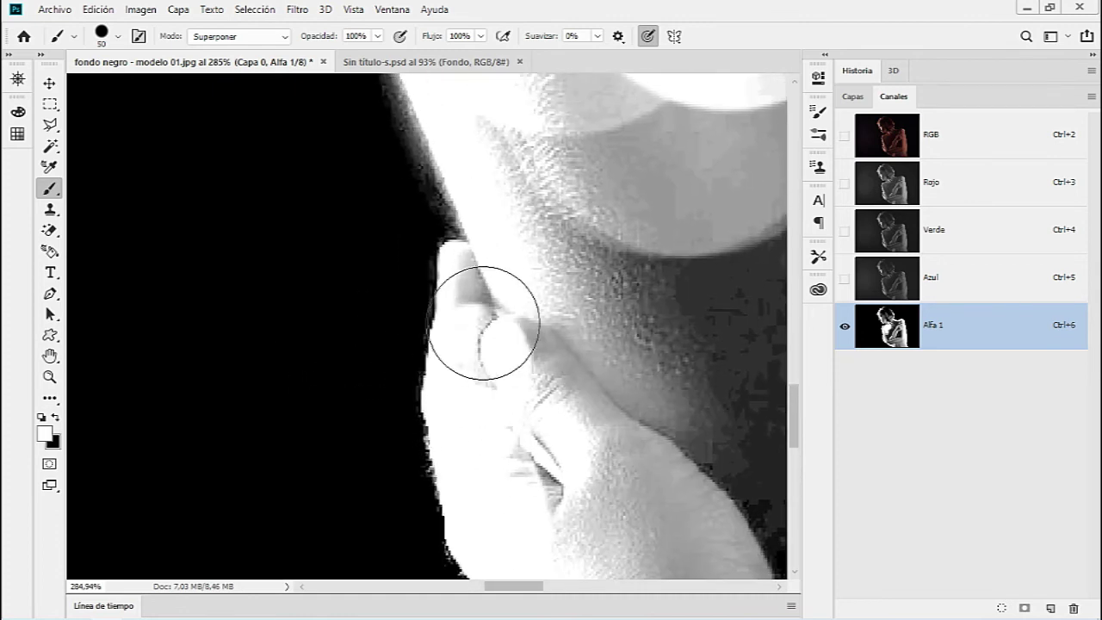
{"action": "left_click_drag", "start_coordinate": [488, 256], "coordinate": [480, 505]}
{"action": "mouse_move", "coordinate": [460, 374]}
{"action": "left_mouse_down"}
{"action": "mouse_move", "coordinate": [488, 506]}
{"action": "mouse_move", "coordinate": [482, 404]}
{"action": "left_mouse_up"}
{"action": "mouse_move", "coordinate": [438, 233]}
{"action": "left_mouse_down"}
{"action": "mouse_move", "coordinate": [445, 495]}
{"action": "mouse_move", "coordinate": [339, 461]}
{"action": "mouse_move", "coordinate": [430, 199]}
{"action": "left_mouse_up"}
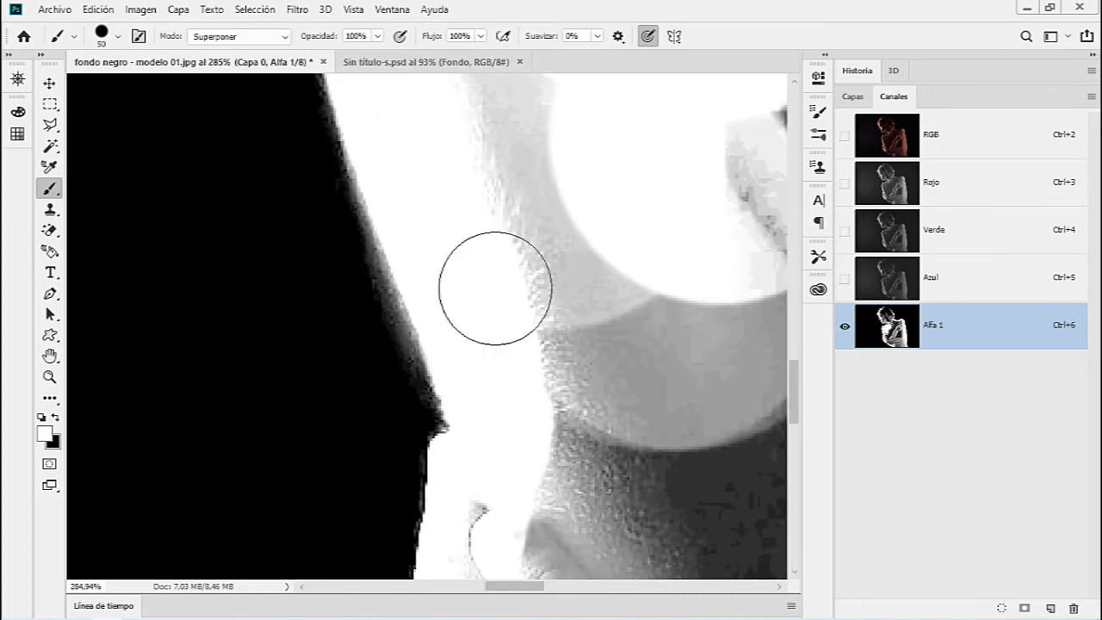
{"action": "left_click", "coordinate": [845, 136]}
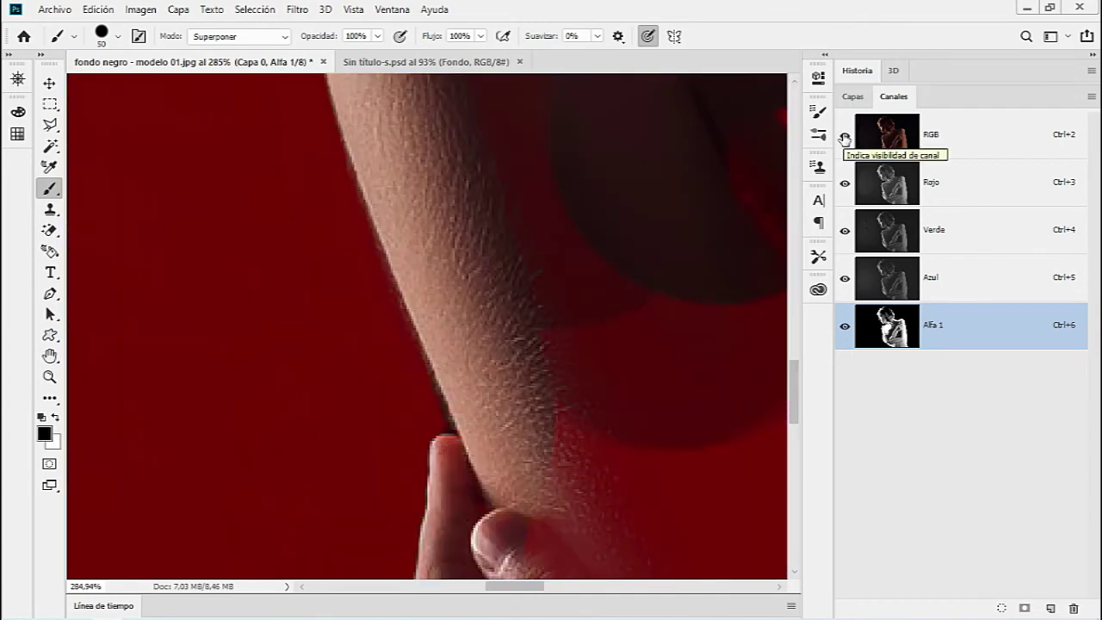
Show Alfa 1 alone, swap the painting colour and shrink the brush to 38 px.
{"action": "left_click", "coordinate": [845, 136]}
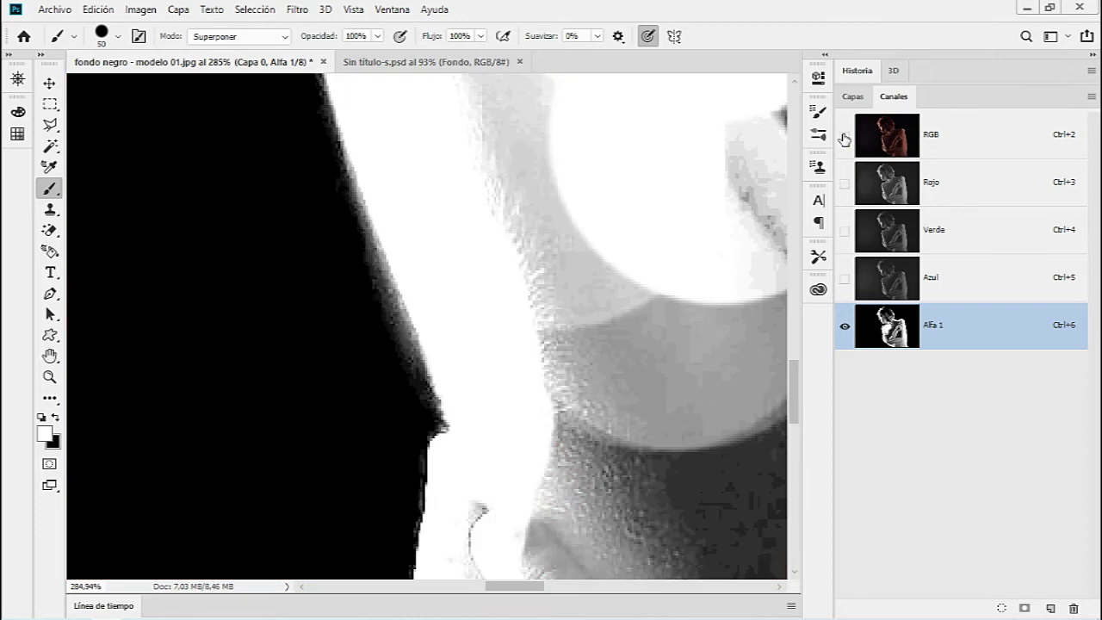
{"action": "key", "text": "x"}
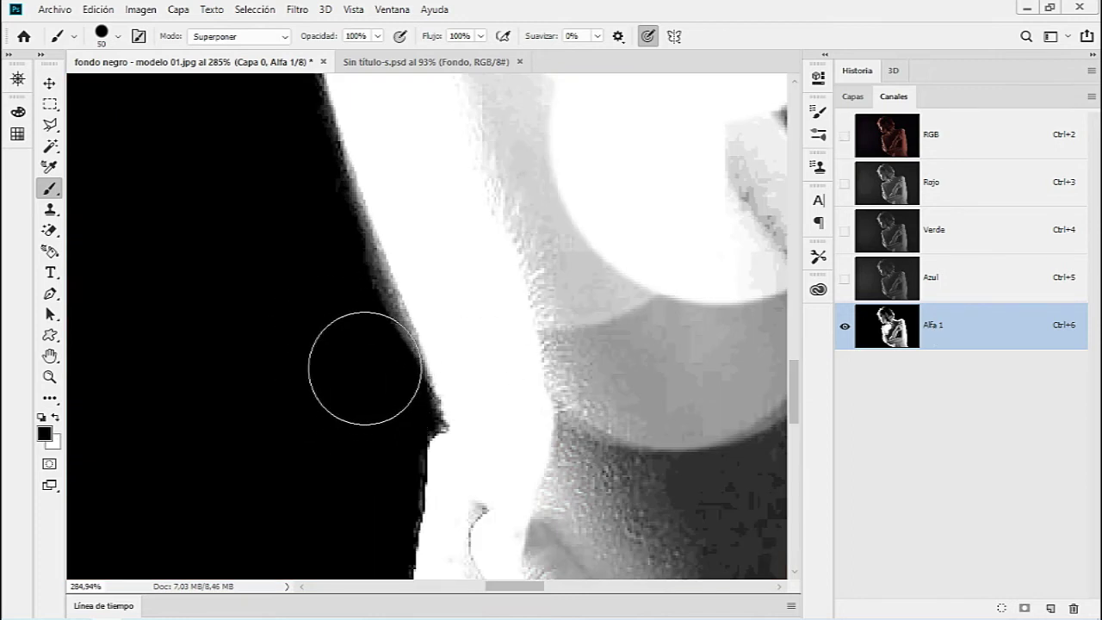
{"action": "mouse_move", "coordinate": [270, 172]}
{"action": "left_mouse_down"}
{"action": "mouse_move", "coordinate": [309, 424]}
{"action": "mouse_move", "coordinate": [275, 447]}
{"action": "left_mouse_up"}
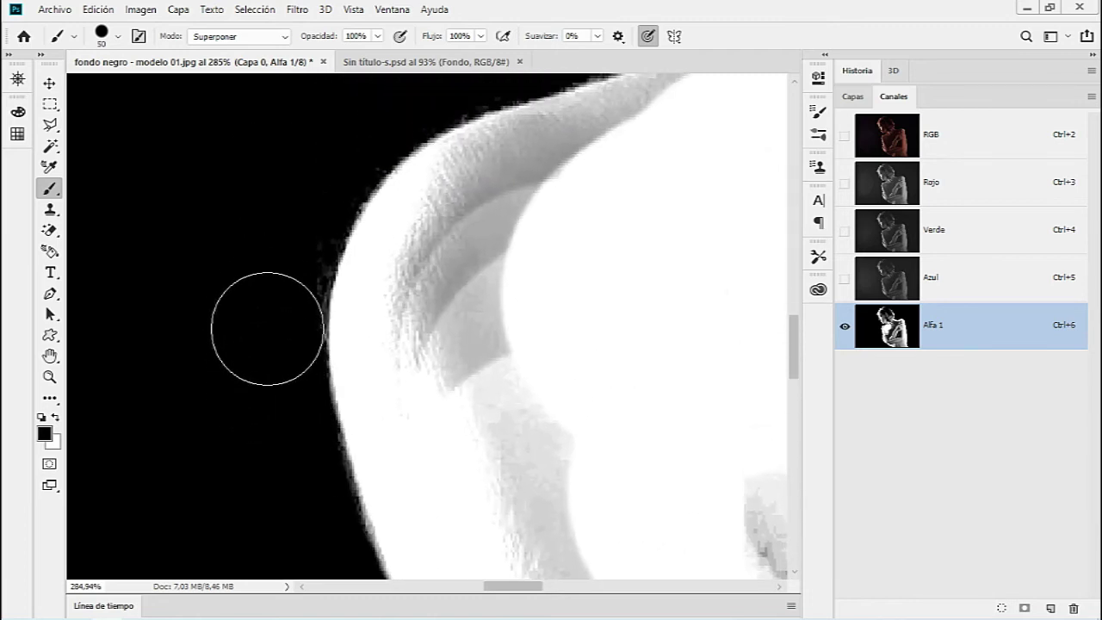
{"action": "left_click_drag", "start_coordinate": [264, 247], "coordinate": [232, 385]}
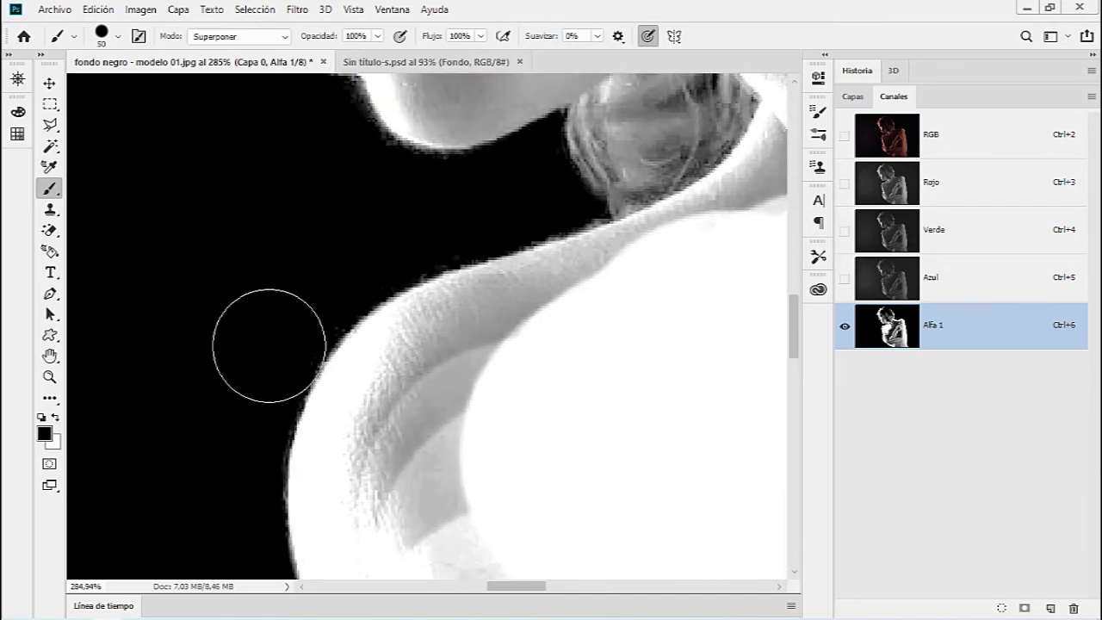
{"action": "left_click_drag", "start_coordinate": [338, 259], "coordinate": [330, 276]}
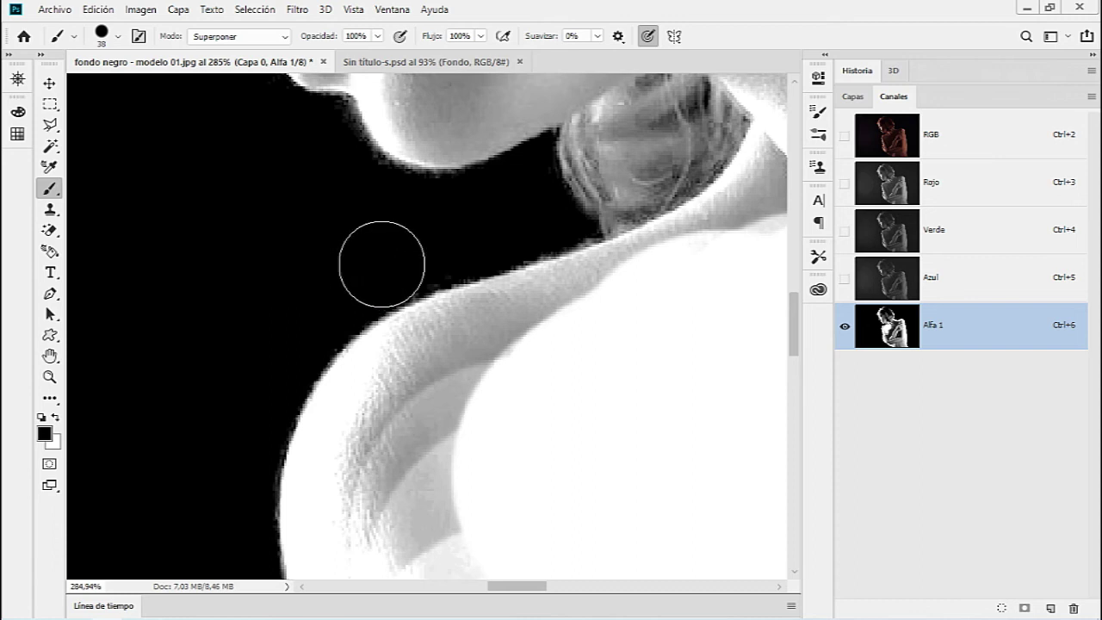
Paint the grey bands on the shoulder and neck solid white.
{"action": "mouse_move", "coordinate": [462, 345]}
{"action": "left_mouse_down"}
{"action": "mouse_move", "coordinate": [359, 411]}
{"action": "mouse_move", "coordinate": [339, 453]}
{"action": "mouse_move", "coordinate": [345, 326]}
{"action": "left_mouse_up"}
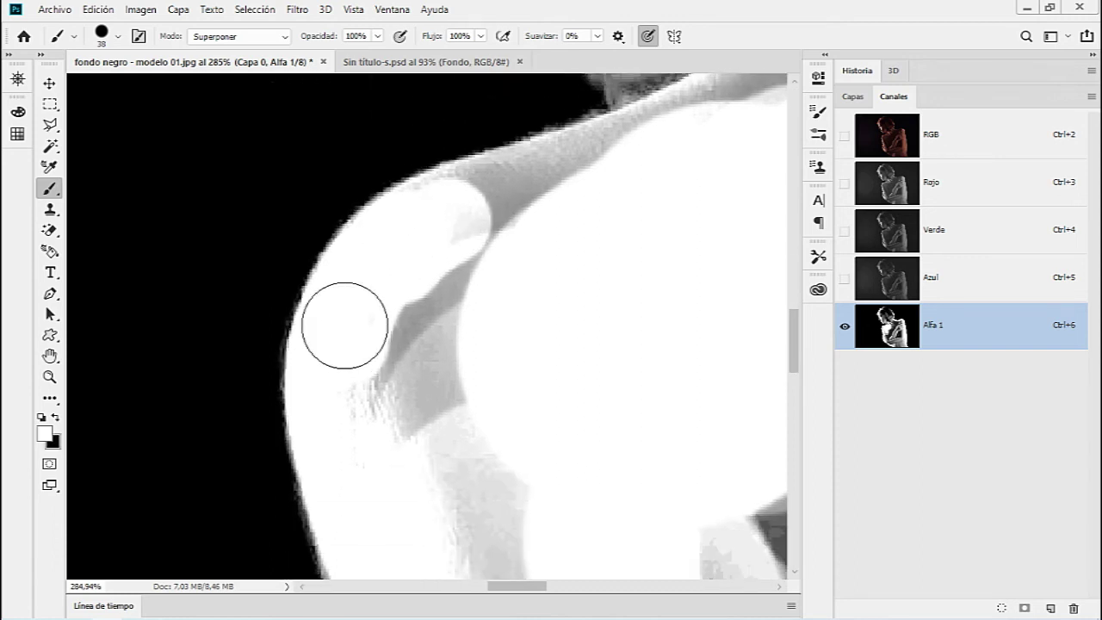
{"action": "left_click_drag", "start_coordinate": [332, 387], "coordinate": [499, 198]}
{"action": "left_click_drag", "start_coordinate": [436, 291], "coordinate": [425, 369]}
{"action": "mouse_move", "coordinate": [404, 325]}
{"action": "left_mouse_down"}
{"action": "mouse_move", "coordinate": [393, 332]}
{"action": "mouse_move", "coordinate": [610, 253]}
{"action": "mouse_move", "coordinate": [444, 385]}
{"action": "left_mouse_up"}
{"action": "mouse_move", "coordinate": [529, 315]}
{"action": "left_mouse_down"}
{"action": "mouse_move", "coordinate": [603, 270]}
{"action": "mouse_move", "coordinate": [597, 261]}
{"action": "mouse_move", "coordinate": [628, 255]}
{"action": "left_mouse_up"}
{"action": "mouse_move", "coordinate": [307, 459]}
{"action": "left_mouse_down"}
{"action": "mouse_move", "coordinate": [416, 204]}
{"action": "mouse_move", "coordinate": [381, 315]}
{"action": "mouse_move", "coordinate": [337, 336]}
{"action": "mouse_move", "coordinate": [354, 230]}
{"action": "mouse_move", "coordinate": [378, 258]}
{"action": "left_mouse_up"}
{"action": "left_click_drag", "start_coordinate": [451, 460], "coordinate": [411, 347]}
{"action": "mouse_move", "coordinate": [440, 484]}
{"action": "left_mouse_down"}
{"action": "mouse_move", "coordinate": [499, 245]}
{"action": "mouse_move", "coordinate": [521, 211]}
{"action": "left_mouse_up"}
{"action": "left_click_drag", "start_coordinate": [509, 283], "coordinate": [462, 261]}
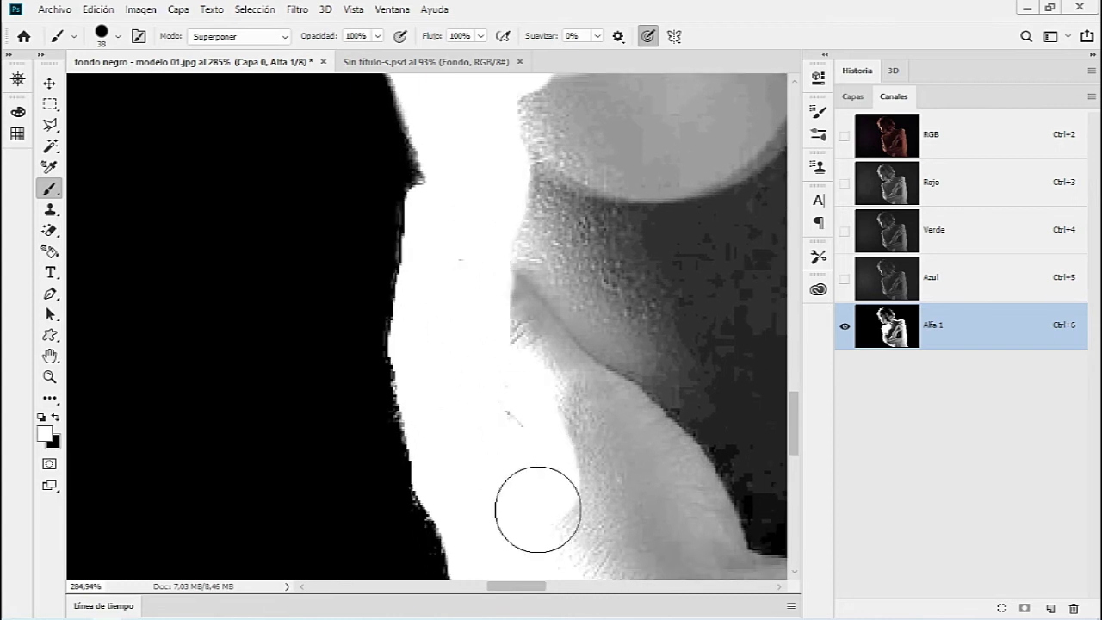
{"action": "left_click_drag", "start_coordinate": [491, 408], "coordinate": [484, 477]}
{"action": "mouse_move", "coordinate": [496, 435]}
{"action": "left_mouse_down"}
{"action": "mouse_move", "coordinate": [504, 406]}
{"action": "mouse_move", "coordinate": [520, 402]}
{"action": "left_mouse_up"}
{"action": "scroll", "coordinate": [509, 389], "scroll_direction": "down", "scroll_amount": 3}
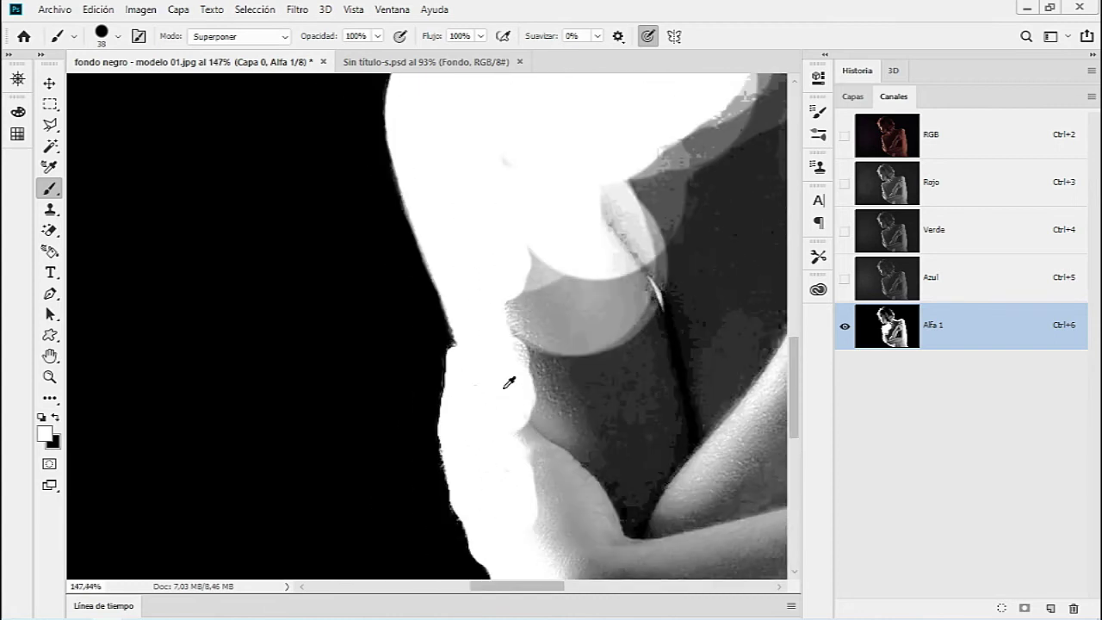
Zoom in on the chin and paint white from the right toward it.
{"action": "scroll", "coordinate": [457, 355], "scroll_direction": "down", "scroll_amount": 2}
{"action": "scroll", "coordinate": [509, 325], "scroll_direction": "down", "scroll_amount": 2}
{"action": "scroll", "coordinate": [457, 458], "scroll_direction": "down", "scroll_amount": 2}
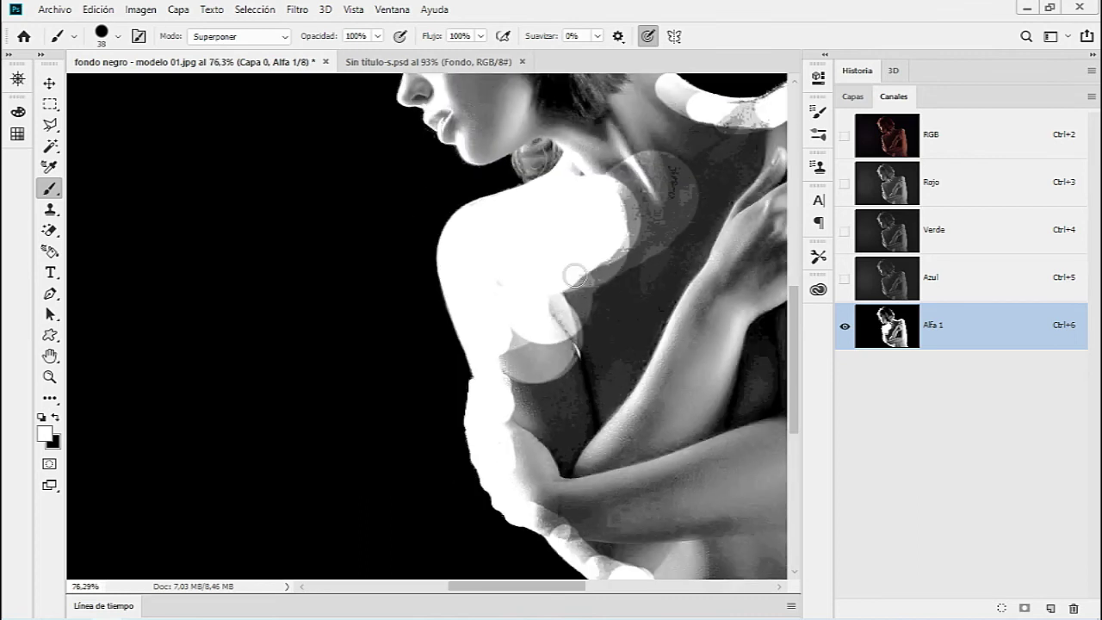
{"action": "scroll", "coordinate": [457, 458], "scroll_direction": "down", "scroll_amount": 1}
{"action": "left_click_drag", "start_coordinate": [458, 459], "coordinate": [478, 487]}
{"action": "scroll", "coordinate": [478, 487], "scroll_direction": "up", "scroll_amount": 1}
{"action": "scroll", "coordinate": [517, 457], "scroll_direction": "up", "scroll_amount": 2}
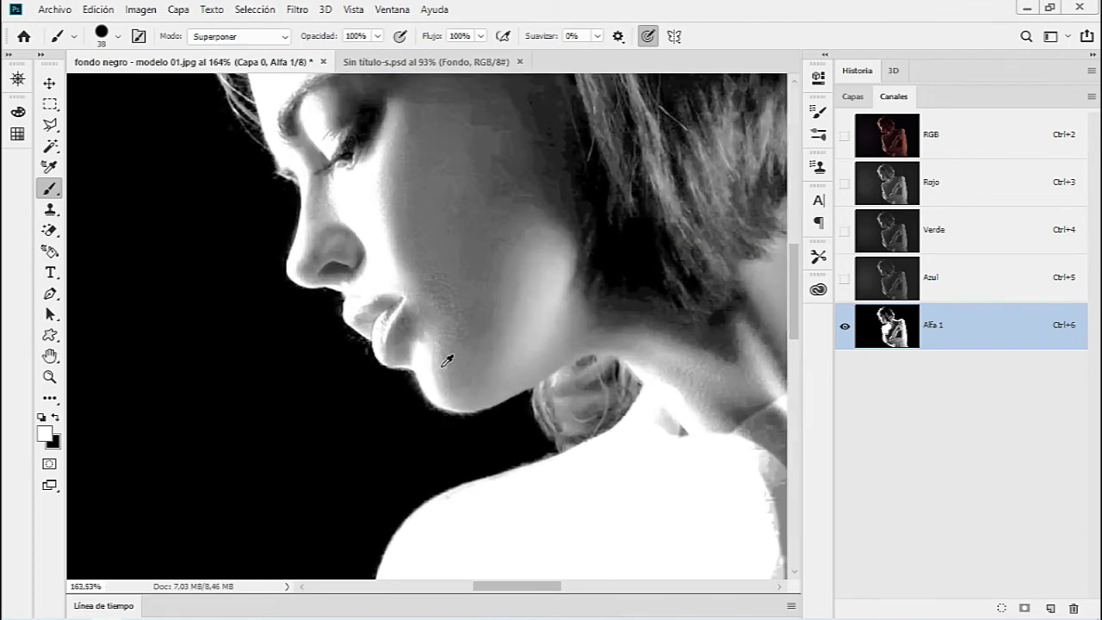
{"action": "scroll", "coordinate": [553, 435], "scroll_direction": "up", "scroll_amount": 3}
{"action": "scroll", "coordinate": [553, 435], "scroll_direction": "up", "scroll_amount": 1}
{"action": "mouse_move", "coordinate": [598, 330]}
{"action": "left_mouse_down"}
{"action": "mouse_move", "coordinate": [561, 322]}
{"action": "mouse_move", "coordinate": [464, 374]}
{"action": "mouse_move", "coordinate": [421, 362]}
{"action": "mouse_move", "coordinate": [399, 337]}
{"action": "mouse_move", "coordinate": [341, 371]}
{"action": "left_mouse_up"}
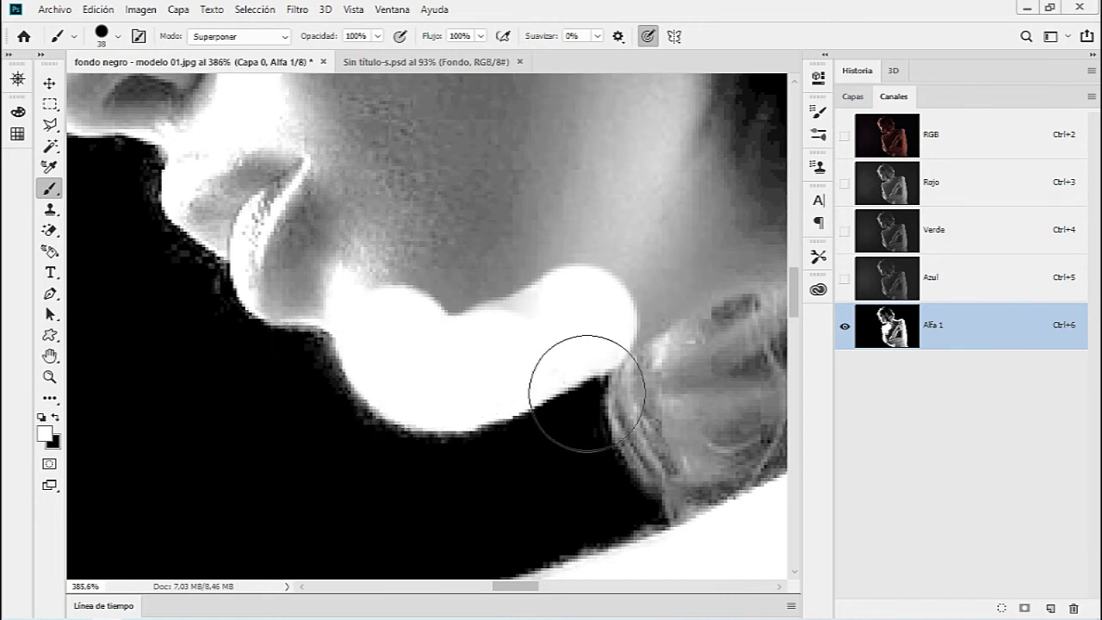
Paint the background beside the chin and lips black, checking against the colour overlay.
{"action": "left_click", "coordinate": [845, 135]}
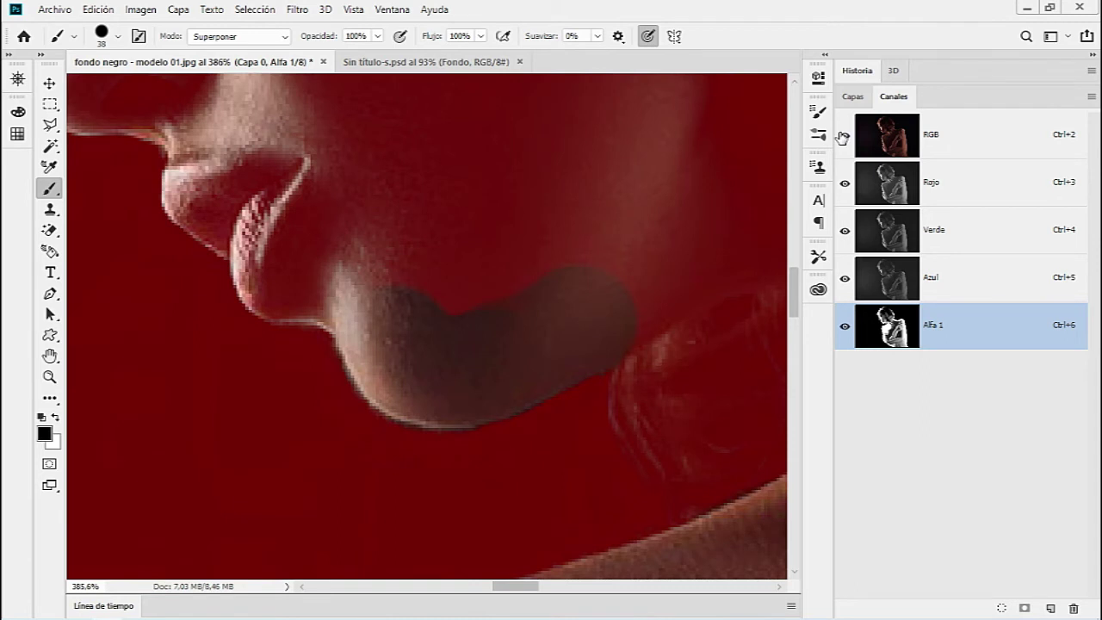
{"action": "key", "text": "x"}
{"action": "left_click", "coordinate": [844, 136]}
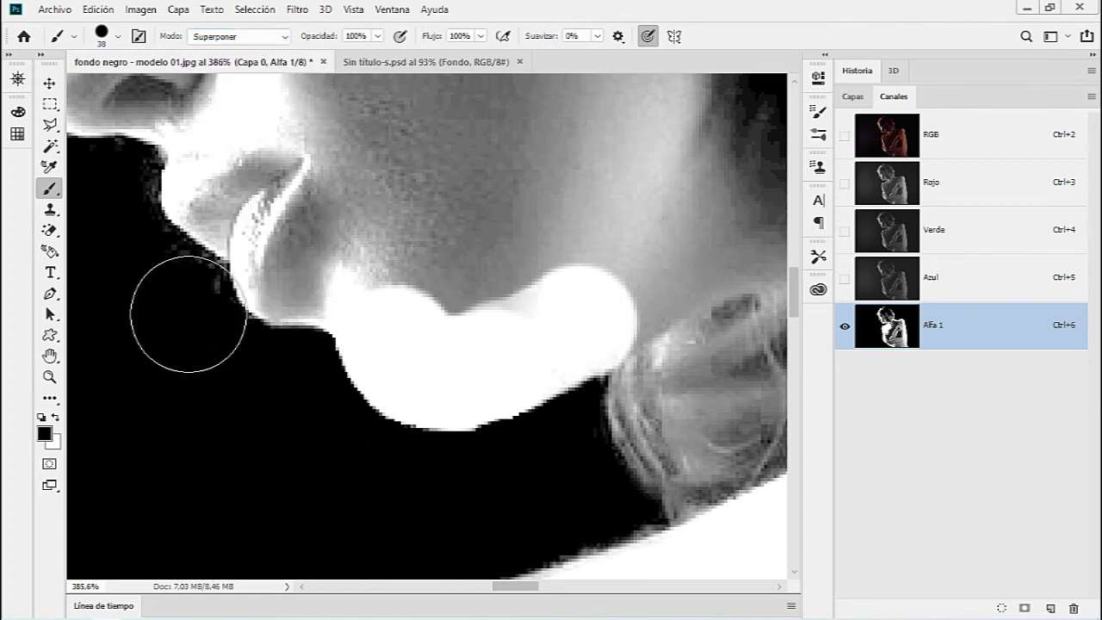
{"action": "mouse_move", "coordinate": [229, 364]}
{"action": "left_mouse_down"}
{"action": "mouse_move", "coordinate": [345, 403]}
{"action": "mouse_move", "coordinate": [291, 320]}
{"action": "mouse_move", "coordinate": [247, 314]}
{"action": "mouse_move", "coordinate": [595, 379]}
{"action": "left_mouse_up"}
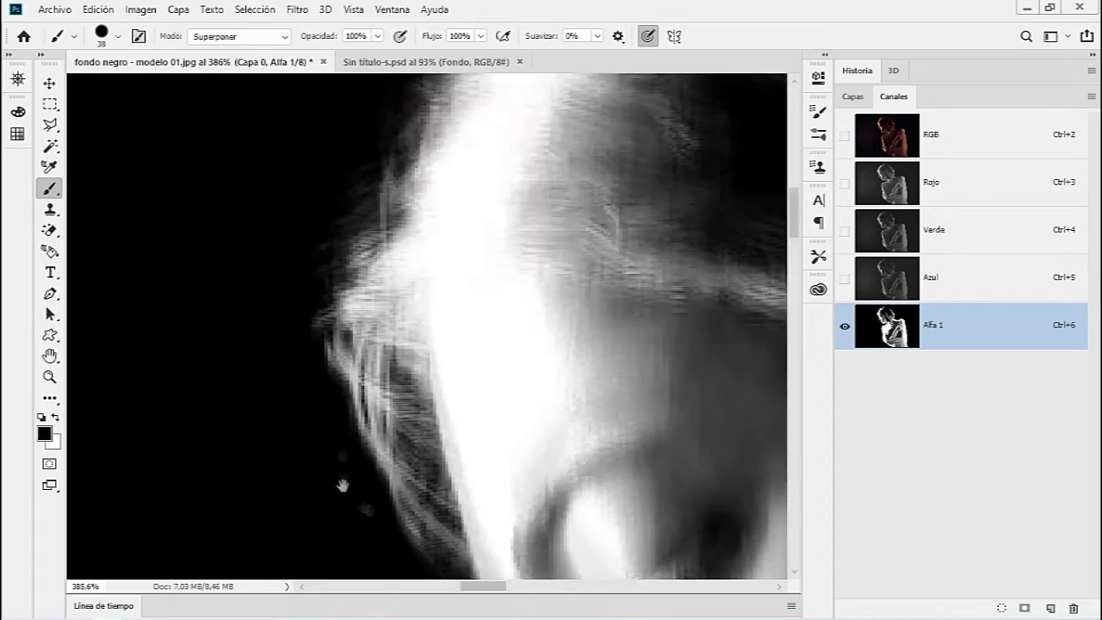
{"action": "key", "text": "x"}
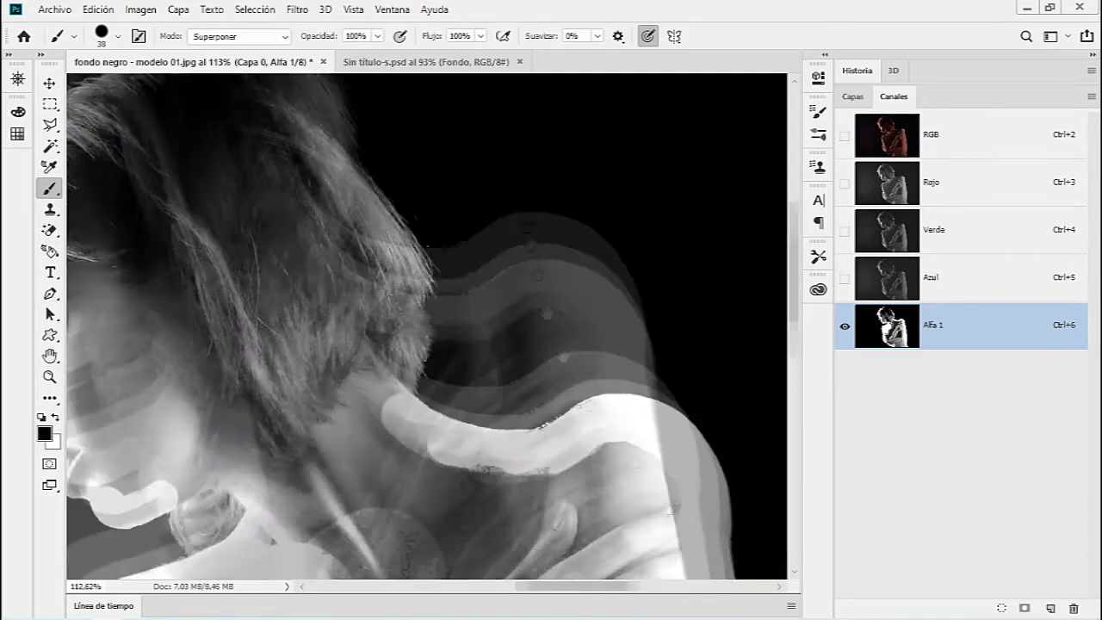
{"action": "key", "text": "x"}
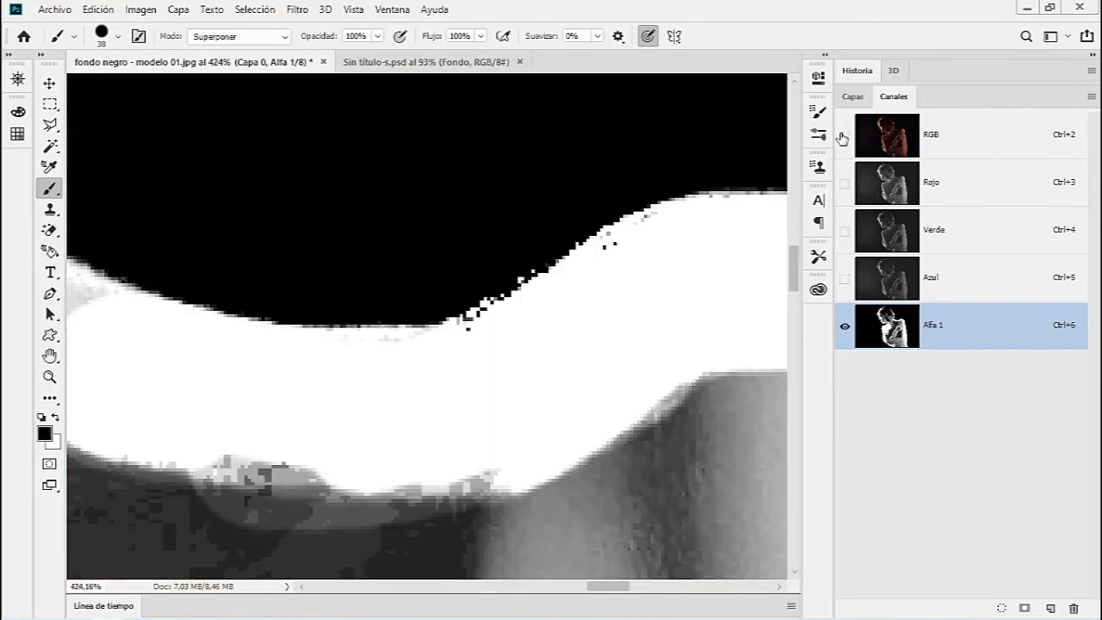
{"action": "left_click", "coordinate": [844, 135]}
{"action": "key", "text": "x"}
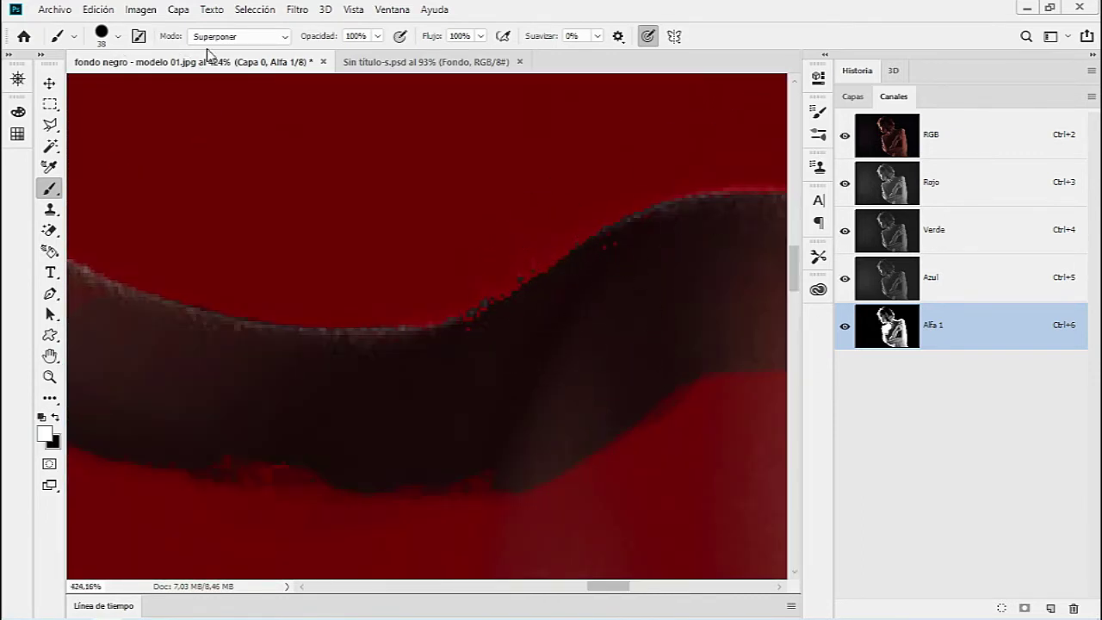
Switch the brush blend mode to Normal and then back to Superponer.
{"action": "left_click", "coordinate": [226, 36]}
{"action": "left_click", "coordinate": [250, 63]}
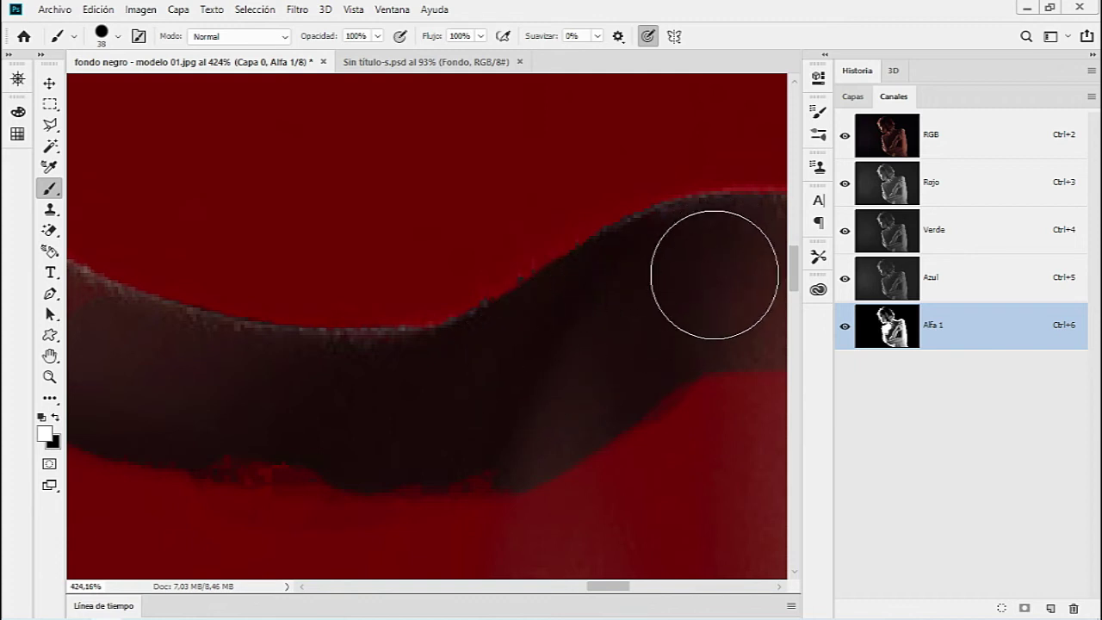
{"action": "left_click", "coordinate": [228, 36]}
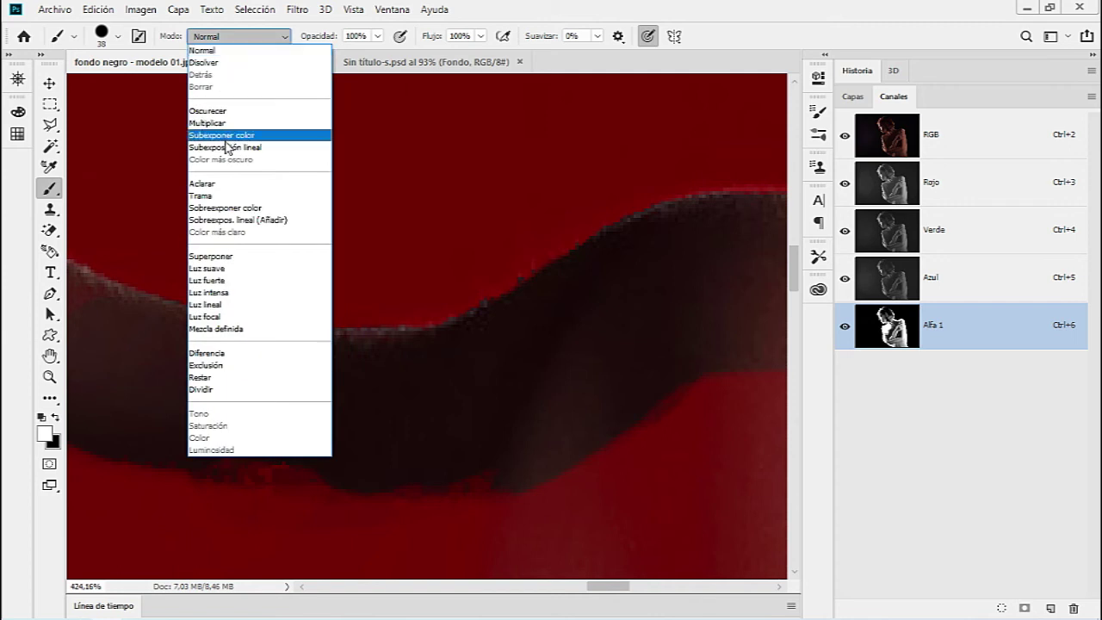
{"action": "left_click", "coordinate": [211, 256]}
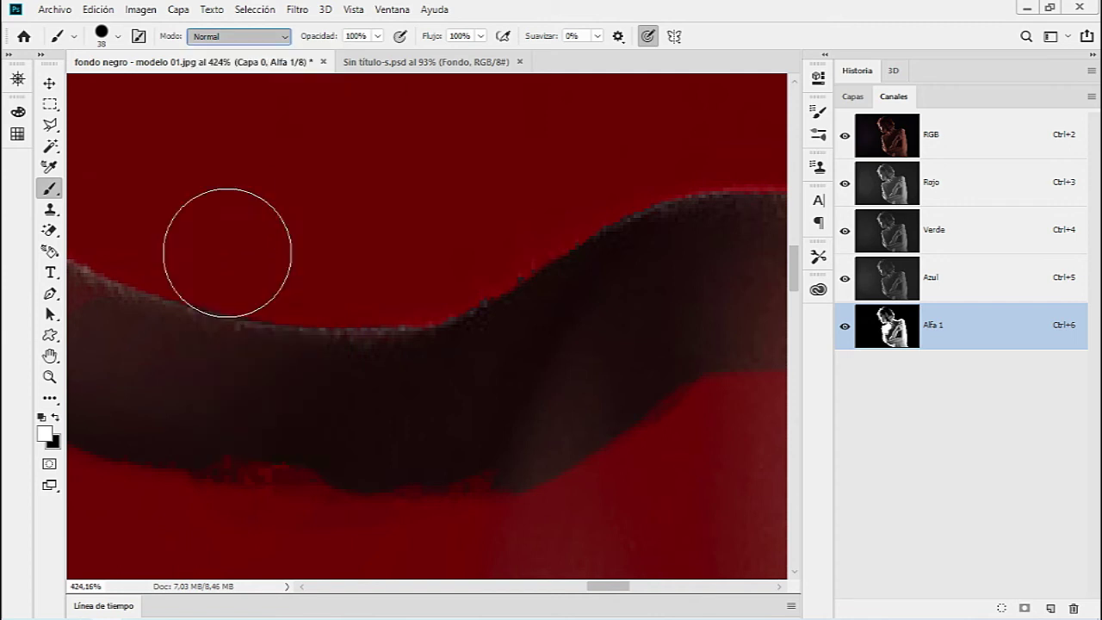
Touch up the shoulder edge, view Alfa 1 alone and zoom out to the whole figure.
{"action": "left_click", "coordinate": [845, 137]}
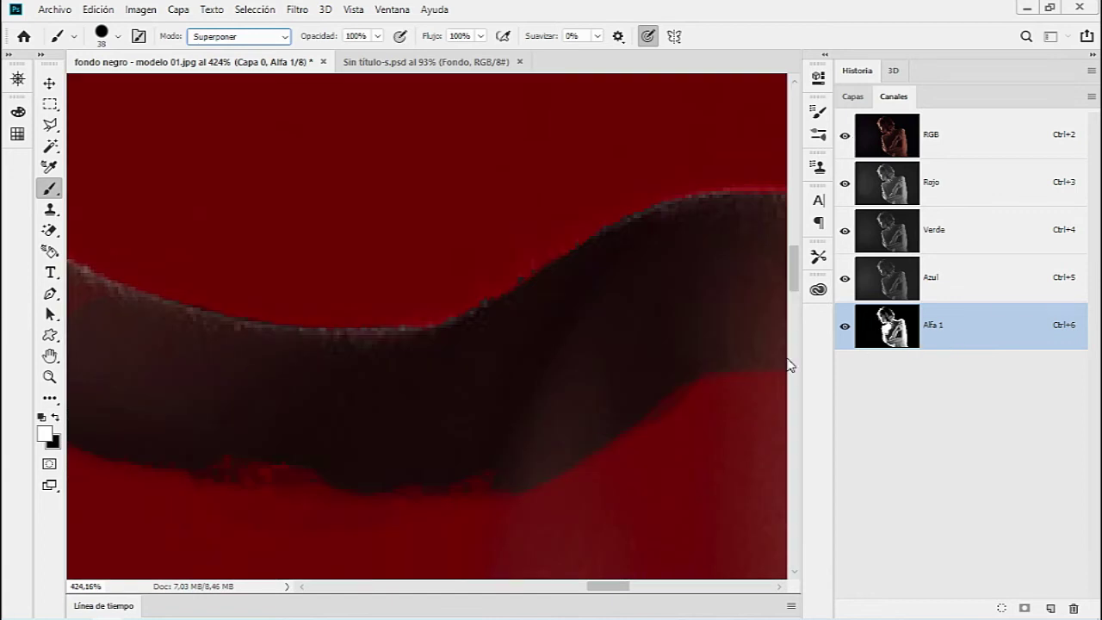
{"action": "mouse_move", "coordinate": [574, 376]}
{"action": "left_mouse_down"}
{"action": "mouse_move", "coordinate": [578, 436]}
{"action": "mouse_move", "coordinate": [581, 381]}
{"action": "left_mouse_up"}
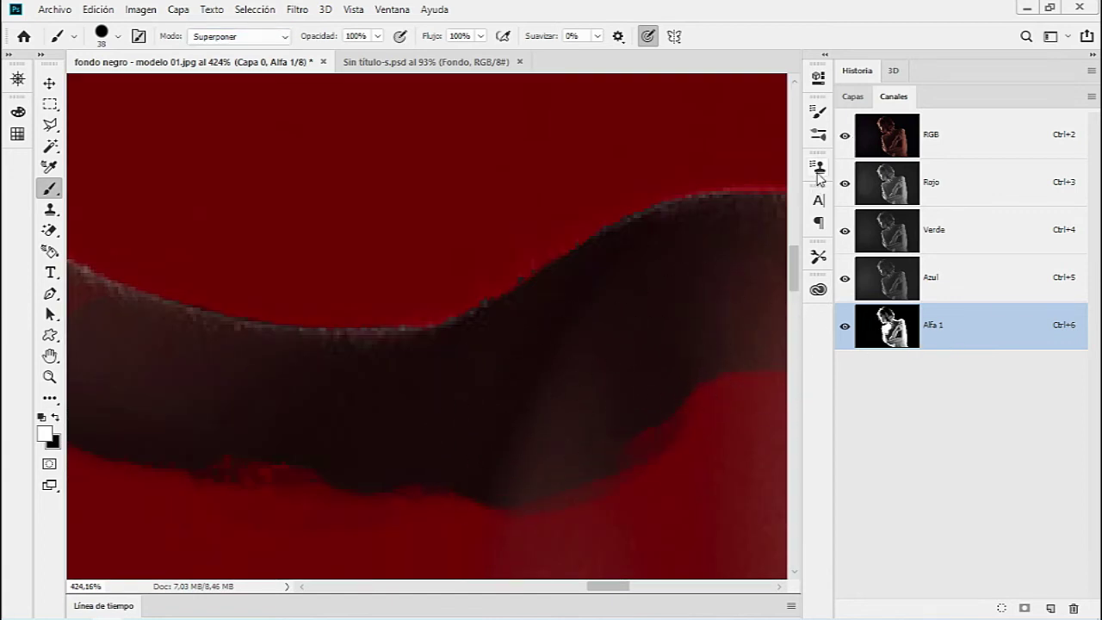
{"action": "left_click", "coordinate": [844, 136]}
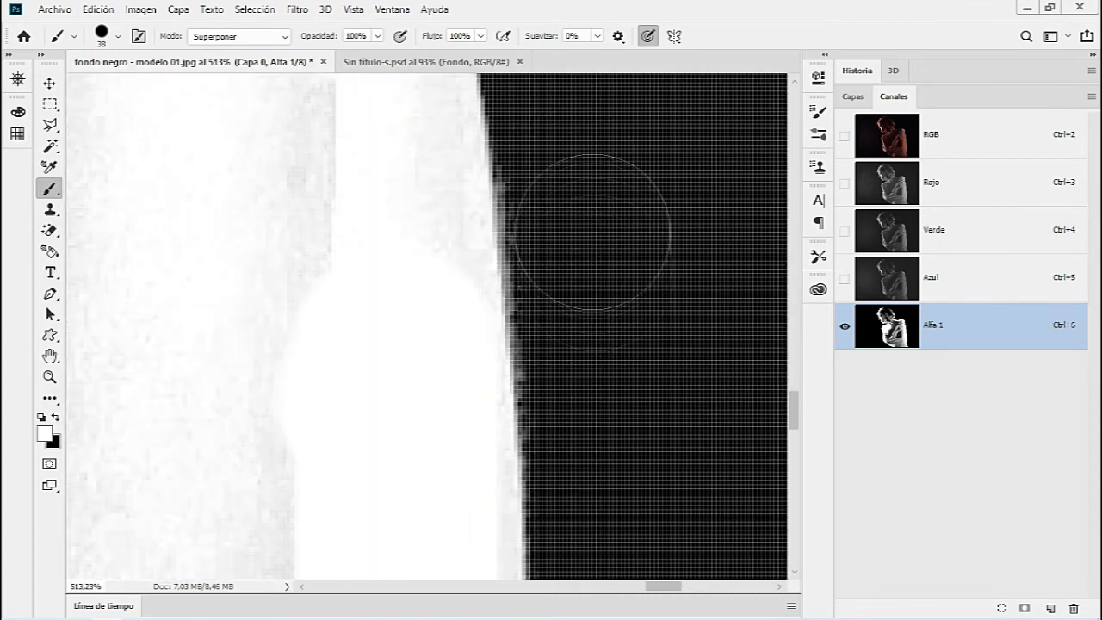
{"action": "key", "text": "x"}
{"action": "left_click_drag", "start_coordinate": [593, 233], "coordinate": [603, 487]}
{"action": "key", "text": "ctrl+0"}
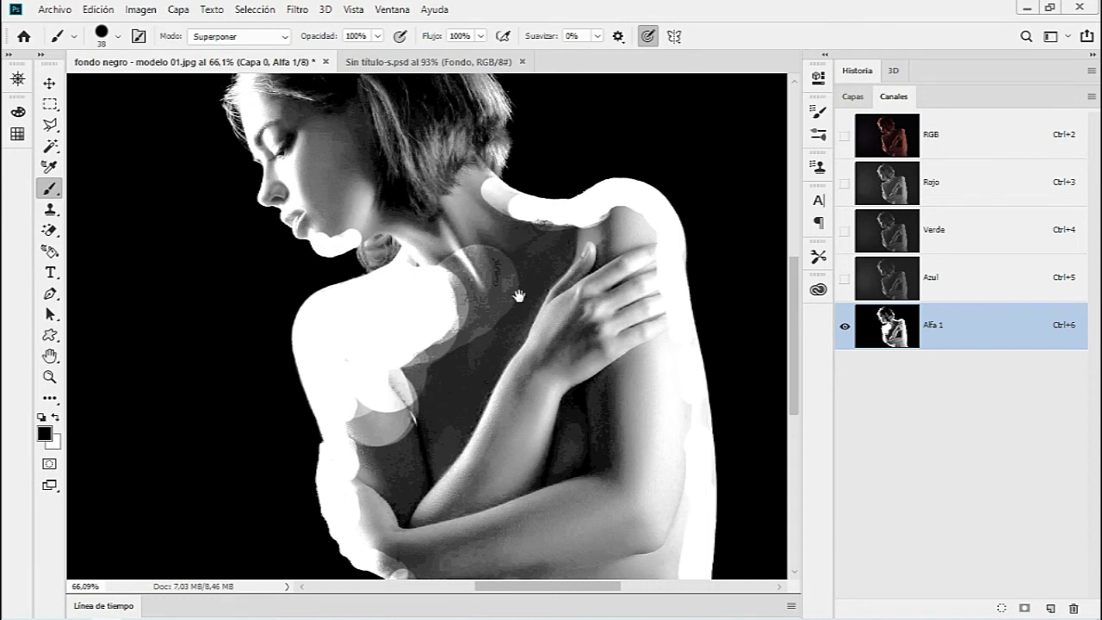
{"action": "left_click_drag", "start_coordinate": [518, 297], "coordinate": [561, 365]}
Apply Levels to Alfa 1, pulling the white input slider down past 130.
{"action": "key", "text": "ctrl+l"}
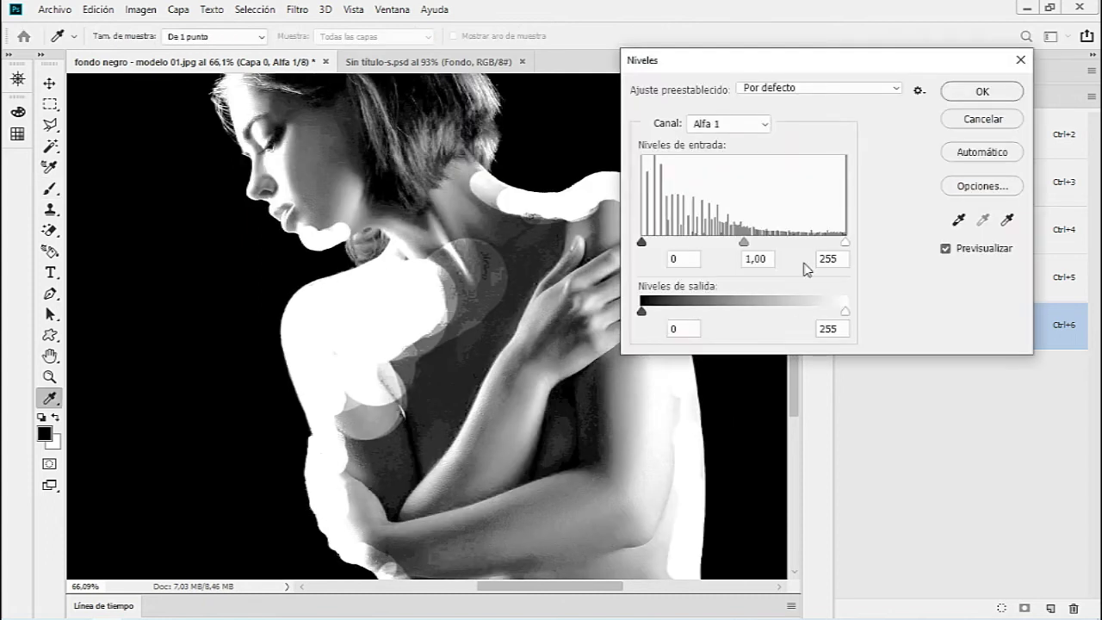
{"action": "left_click_drag", "start_coordinate": [836, 245], "coordinate": [744, 250]}
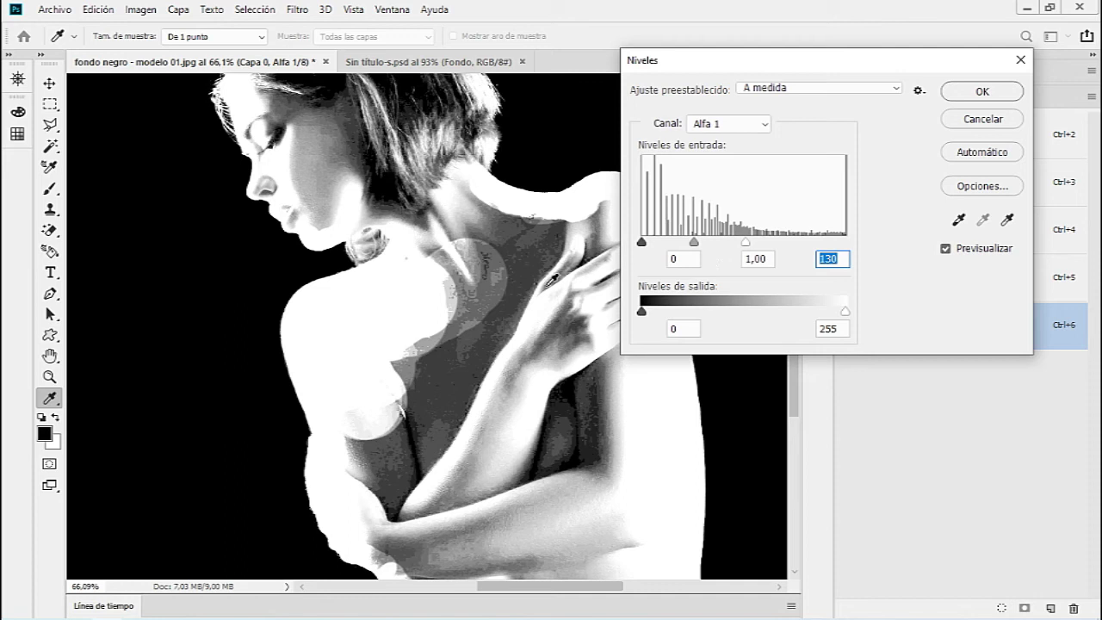
{"action": "left_click_drag", "start_coordinate": [746, 250], "coordinate": [694, 250]}
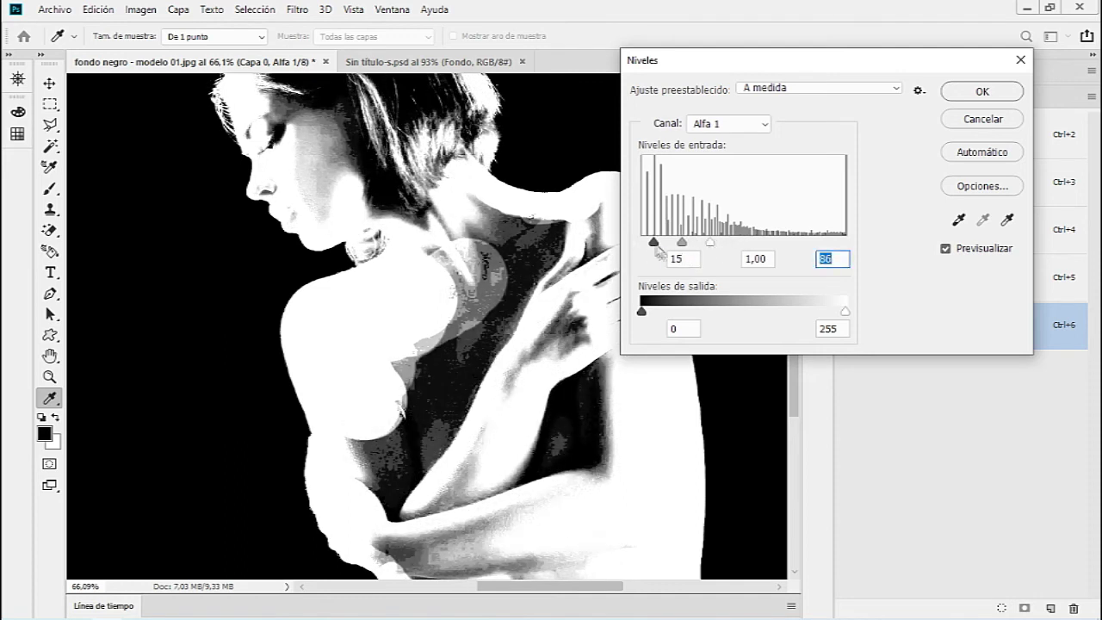
{"action": "left_click_drag", "start_coordinate": [826, 60], "coordinate": [706, 149]}
{"action": "left_click", "coordinate": [853, 181]}
{"action": "key", "text": "b"}
{"action": "mouse_move", "coordinate": [581, 182]}
{"action": "left_mouse_down"}
{"action": "mouse_move", "coordinate": [618, 208]}
{"action": "mouse_move", "coordinate": [603, 176]}
{"action": "left_mouse_up"}
Zoom in on the torso and select the regular Brush Tool.
{"action": "key", "text": "z"}
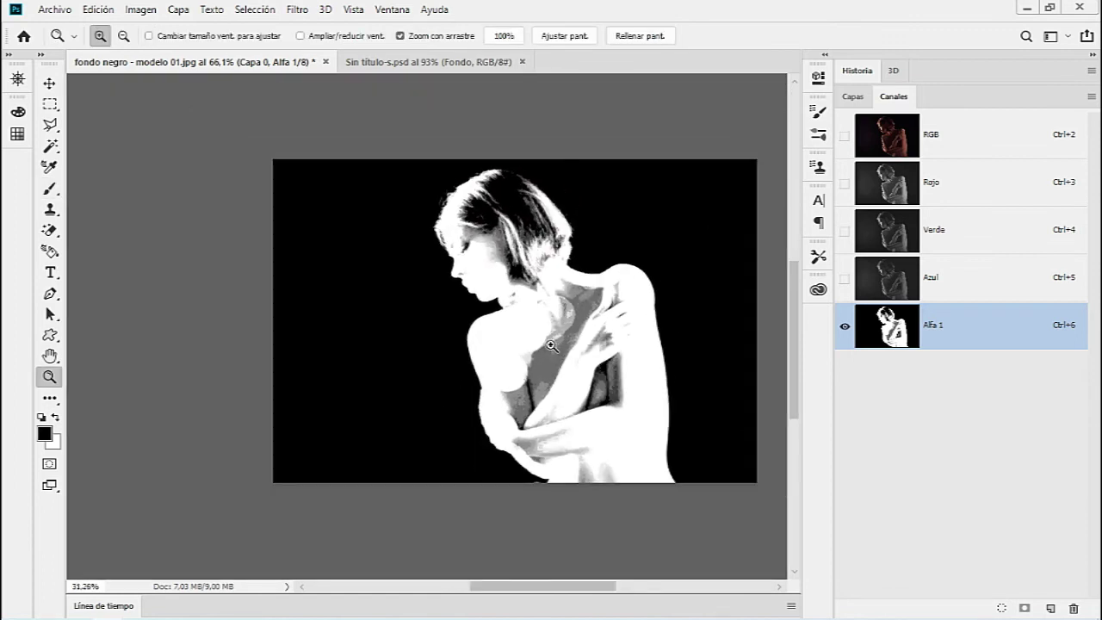
{"action": "left_click_drag", "start_coordinate": [603, 361], "coordinate": [567, 360]}
{"action": "left_click_drag", "start_coordinate": [483, 547], "coordinate": [195, 365]}
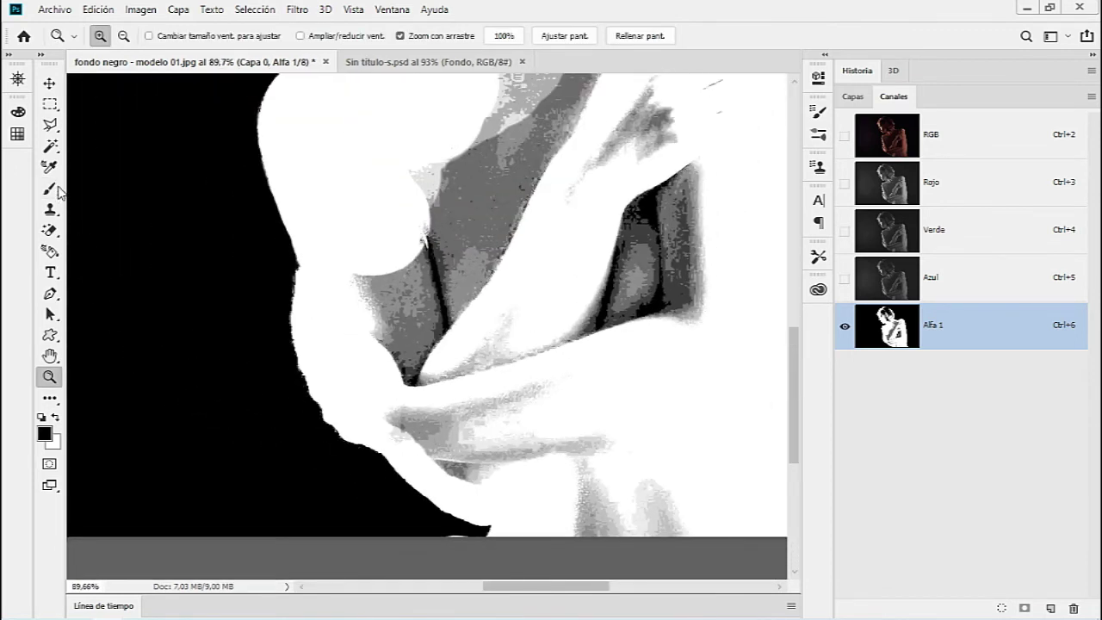
{"action": "left_click", "coordinate": [49, 189]}
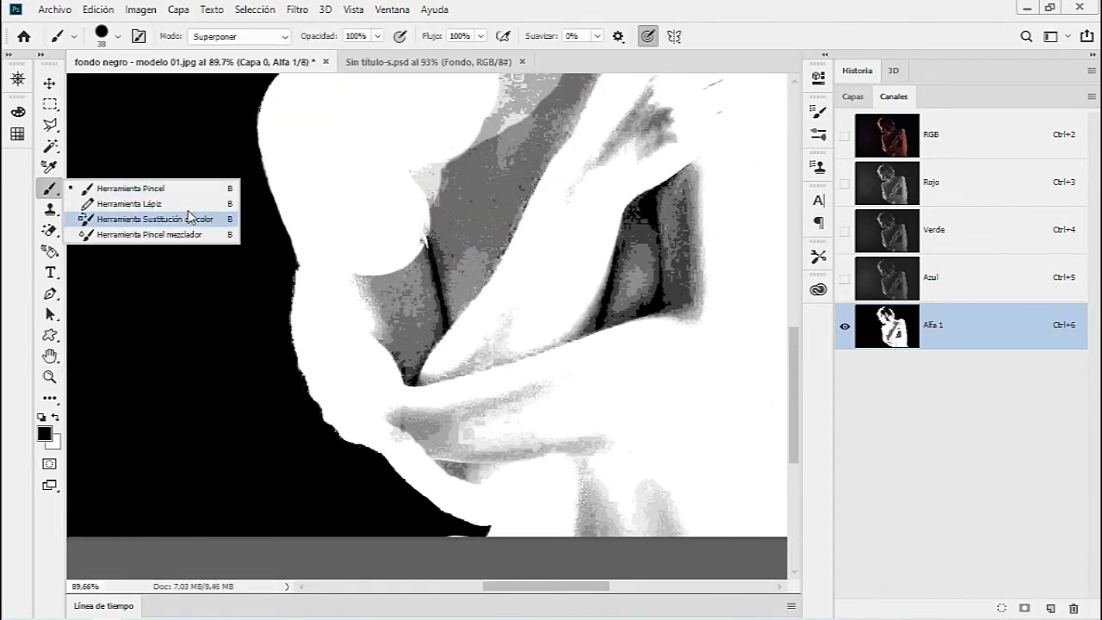
{"action": "left_click", "coordinate": [160, 185]}
Set the brush blend mode to Normal after briefly trying Superponer.
{"action": "left_click", "coordinate": [210, 36]}
{"action": "left_click", "coordinate": [250, 48]}
{"action": "left_click", "coordinate": [260, 39]}
{"action": "left_click", "coordinate": [234, 256]}
{"action": "left_click", "coordinate": [245, 39]}
{"action": "left_click", "coordinate": [233, 50]}
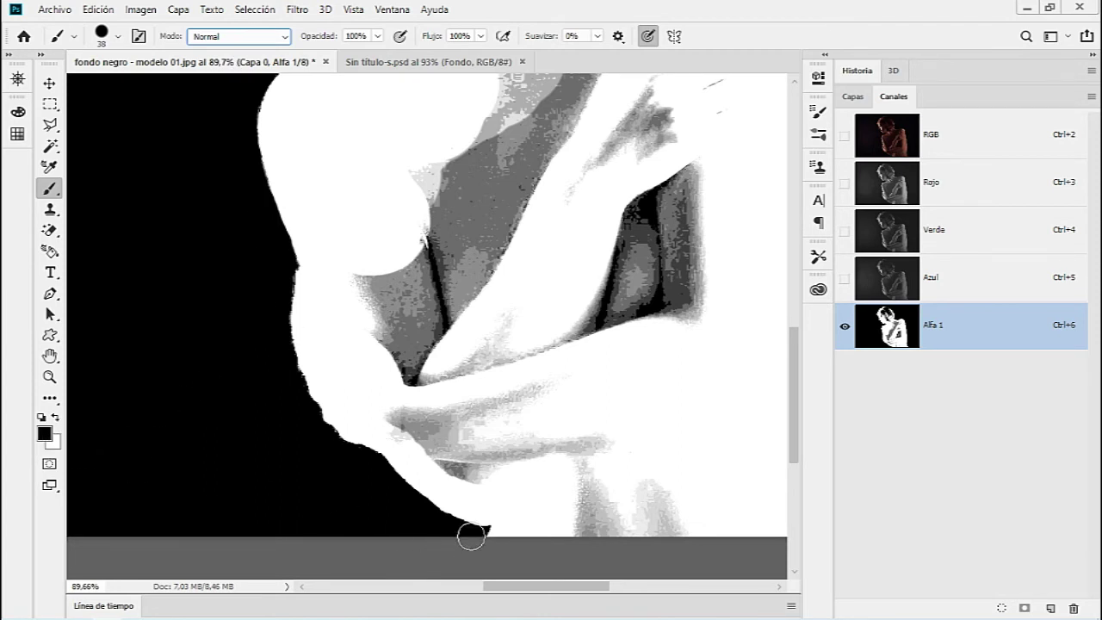
{"action": "scroll", "coordinate": [417, 243], "scroll_direction": "up", "scroll_amount": 5}
{"action": "left_click_drag", "start_coordinate": [390, 158], "coordinate": [392, 431]}
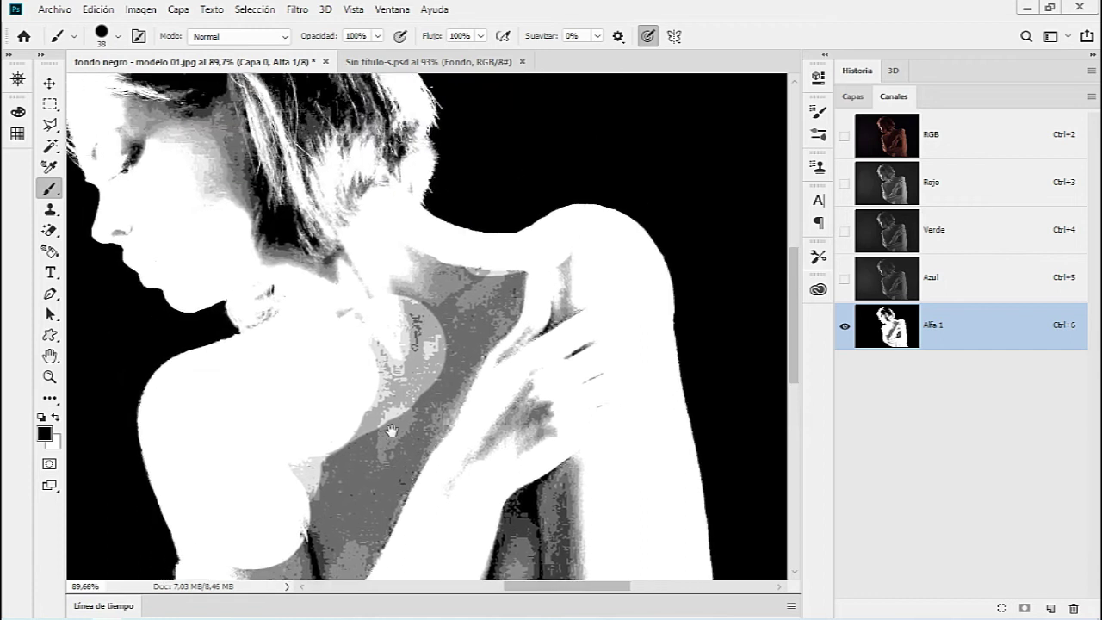
{"action": "left_click_drag", "start_coordinate": [308, 247], "coordinate": [417, 294]}
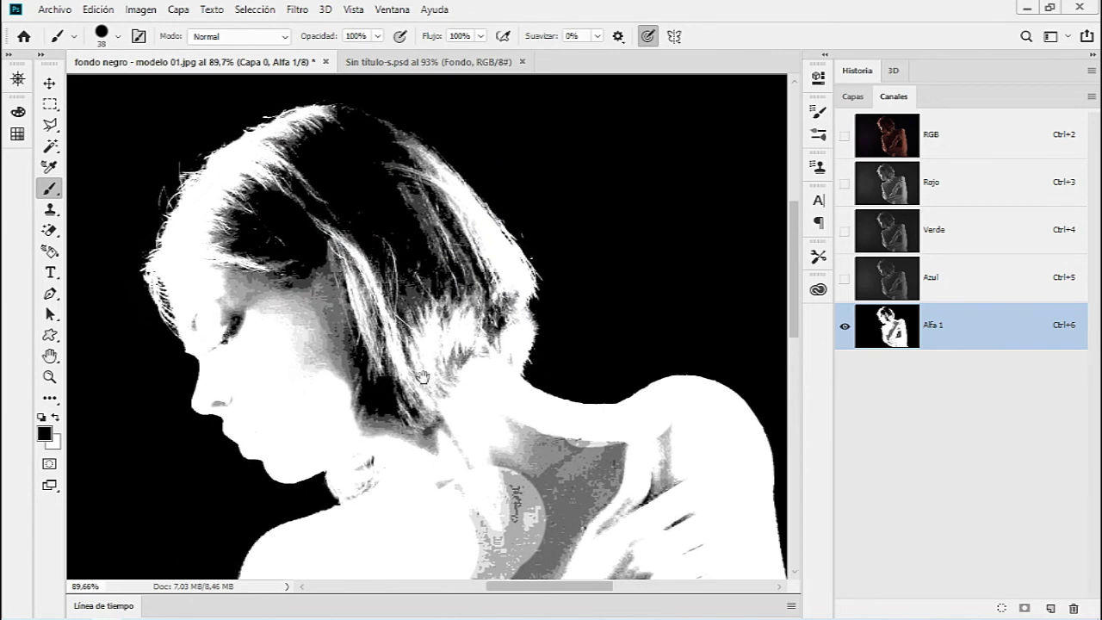
{"action": "scroll", "coordinate": [417, 295], "scroll_direction": "down", "scroll_amount": 3}
{"action": "scroll", "coordinate": [461, 343], "scroll_direction": "down", "scroll_amount": 2}
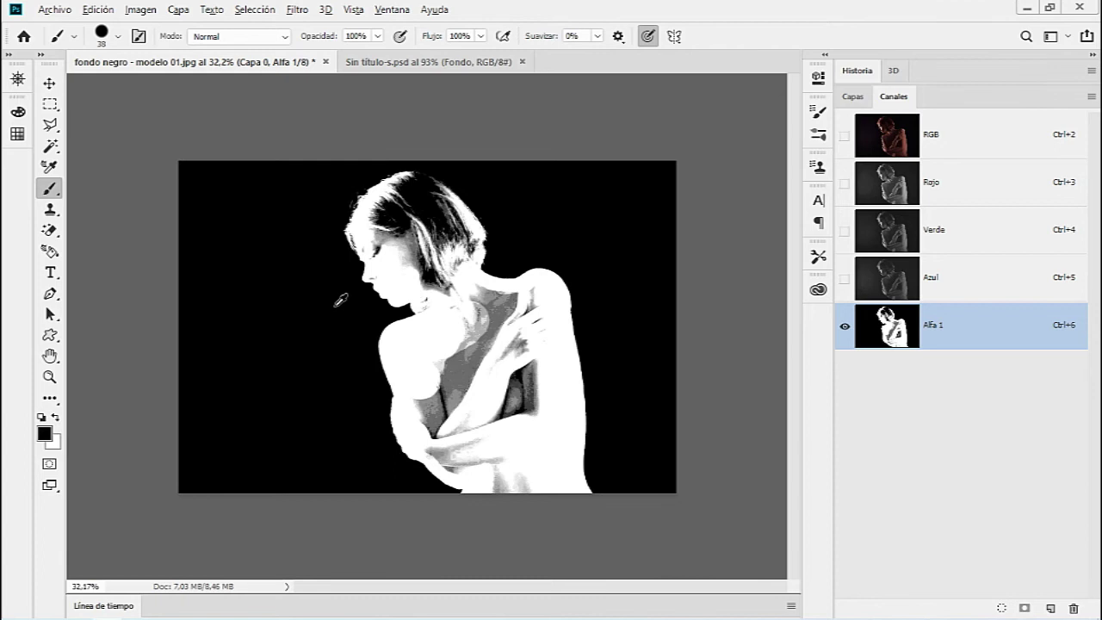
Enlarge the brush to about 330 px and undo a stray black dab on the chest.
{"action": "right_click", "coordinate": [335, 307], "text": "alt"}
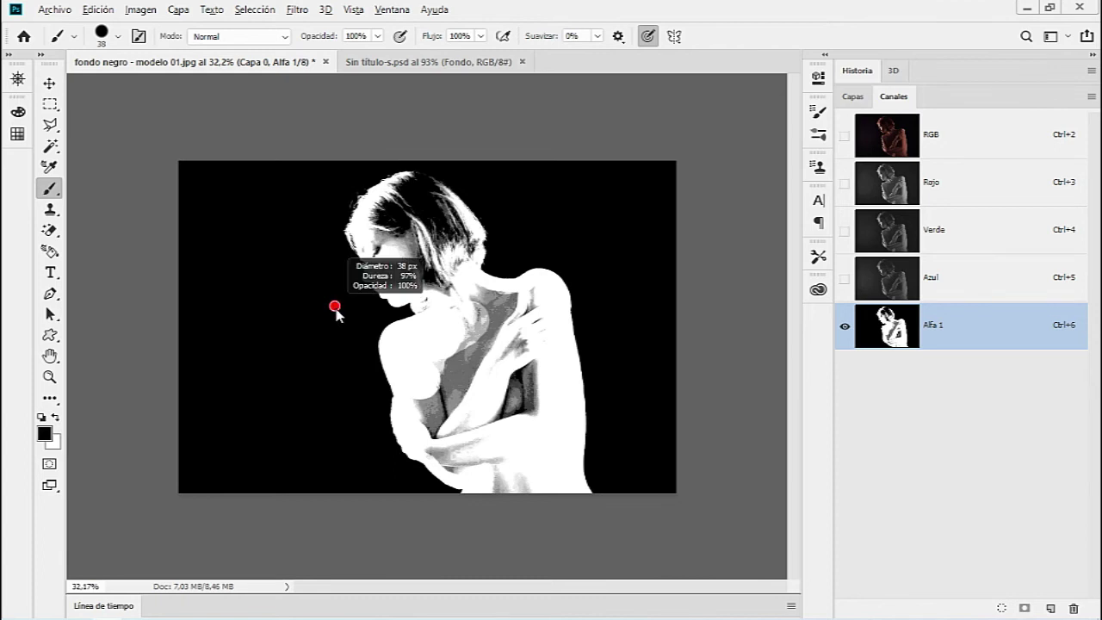
{"action": "left_click_drag", "start_coordinate": [336, 309], "coordinate": [357, 318]}
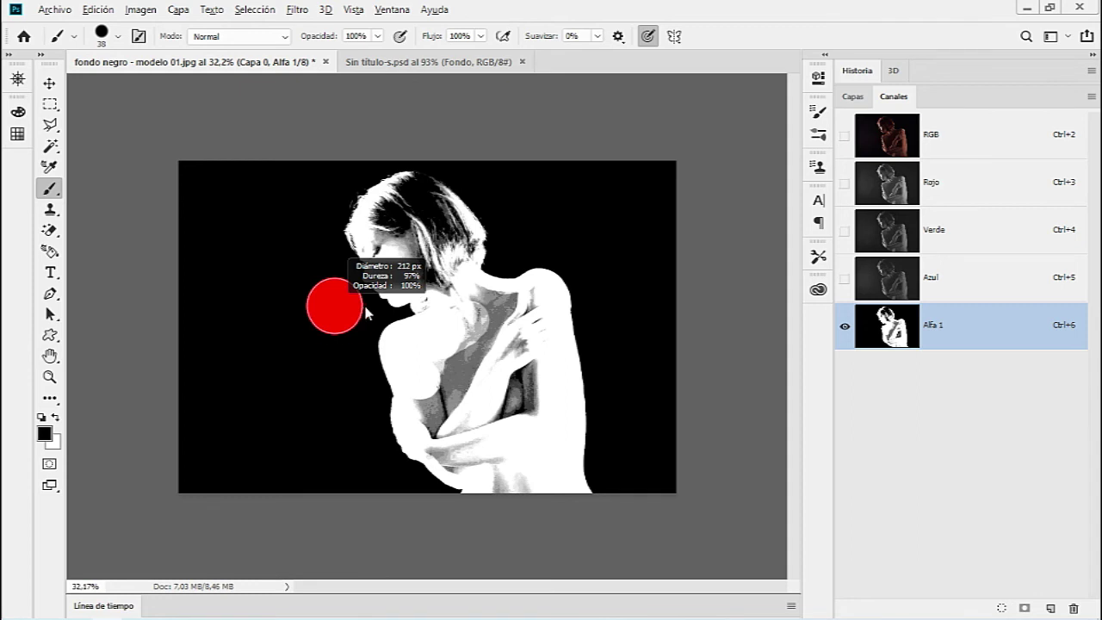
{"action": "left_click_drag", "start_coordinate": [365, 312], "coordinate": [345, 317]}
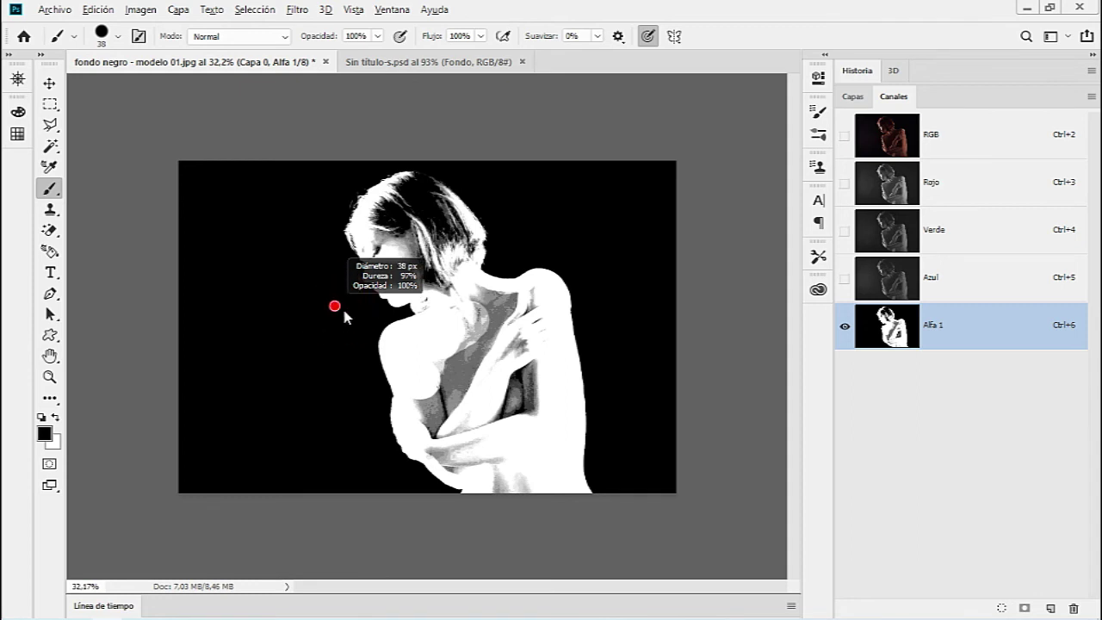
{"action": "left_click_drag", "start_coordinate": [344, 317], "coordinate": [398, 282]}
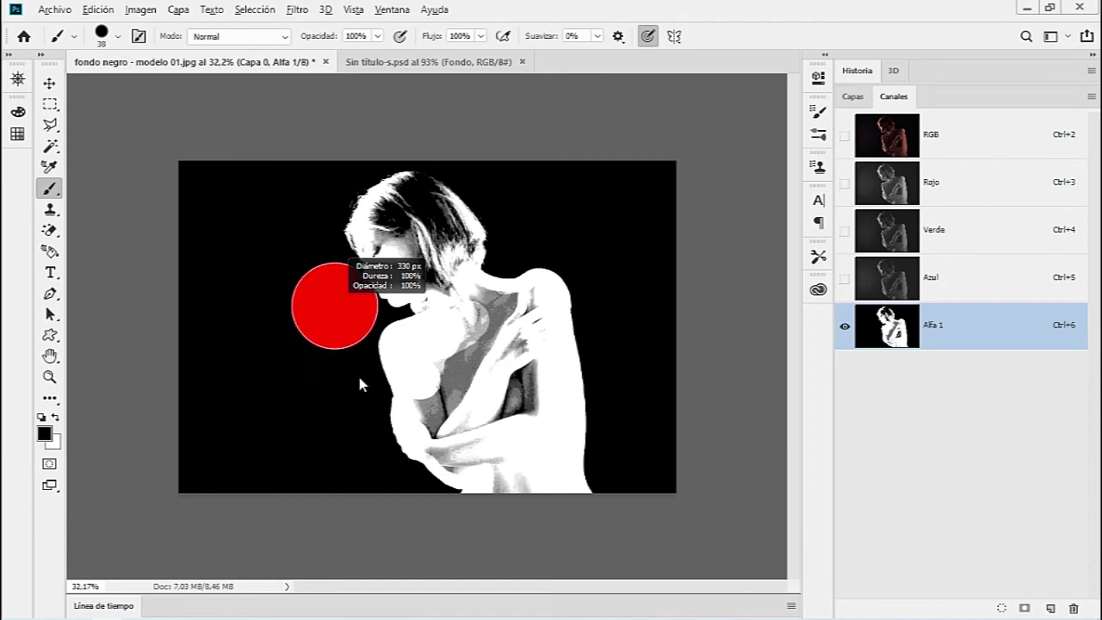
{"action": "left_click_drag", "start_coordinate": [357, 380], "coordinate": [359, 378]}
{"action": "left_click", "coordinate": [446, 356]}
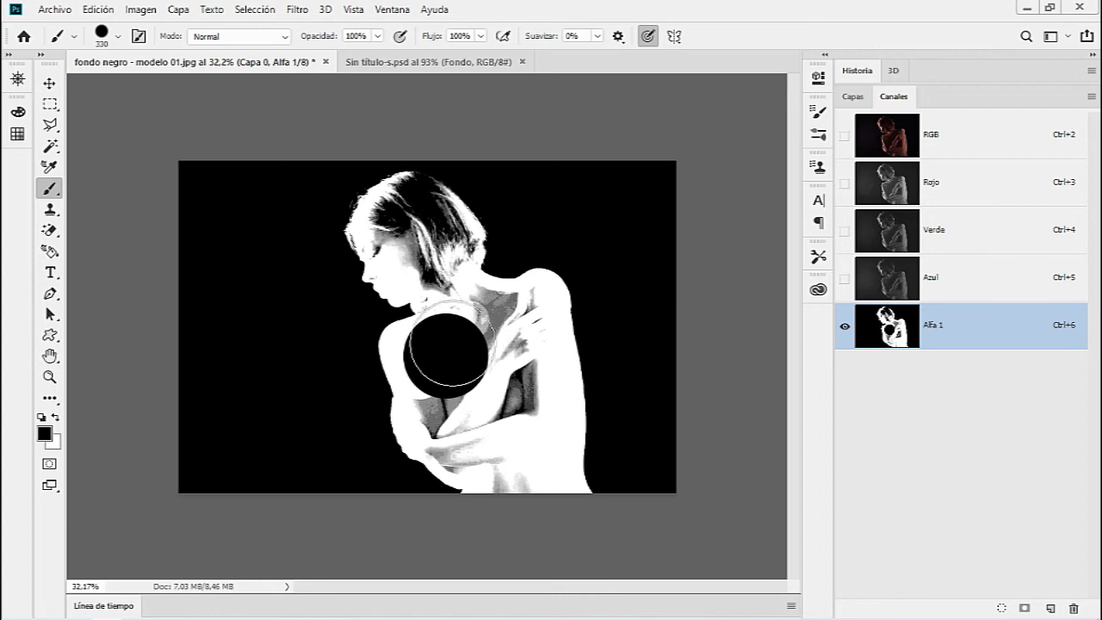
{"action": "key", "text": "ctrl+z"}
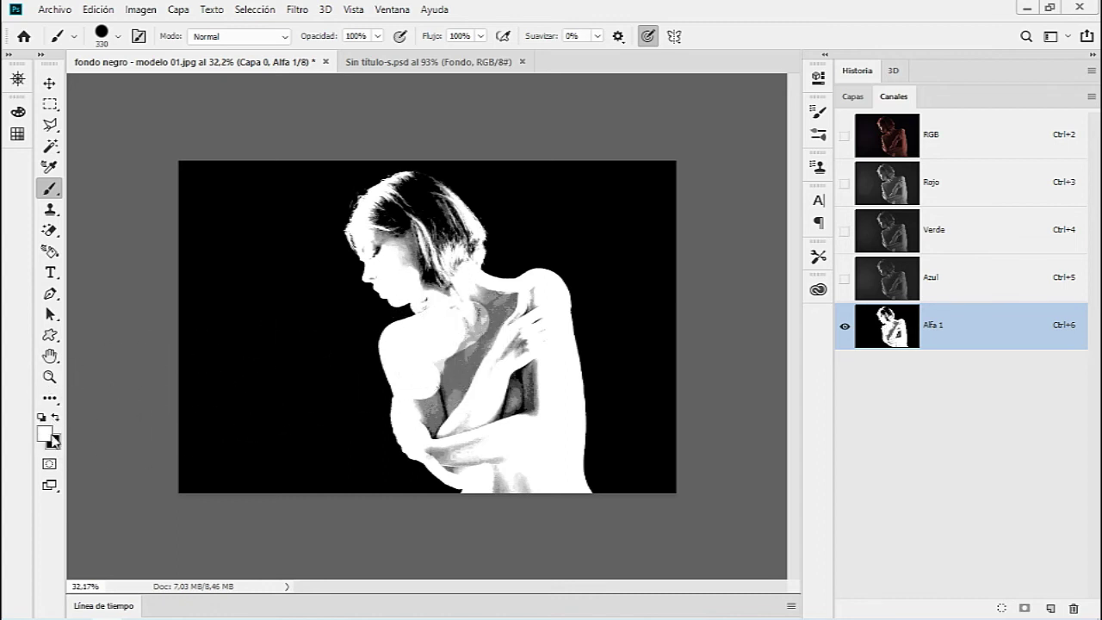
Paint the shoulder, arm, back, hair and face white.
{"action": "mouse_move", "coordinate": [471, 324]}
{"action": "left_mouse_down"}
{"action": "mouse_move", "coordinate": [505, 325]}
{"action": "mouse_move", "coordinate": [468, 418]}
{"action": "mouse_move", "coordinate": [531, 469]}
{"action": "mouse_move", "coordinate": [450, 405]}
{"action": "left_mouse_up"}
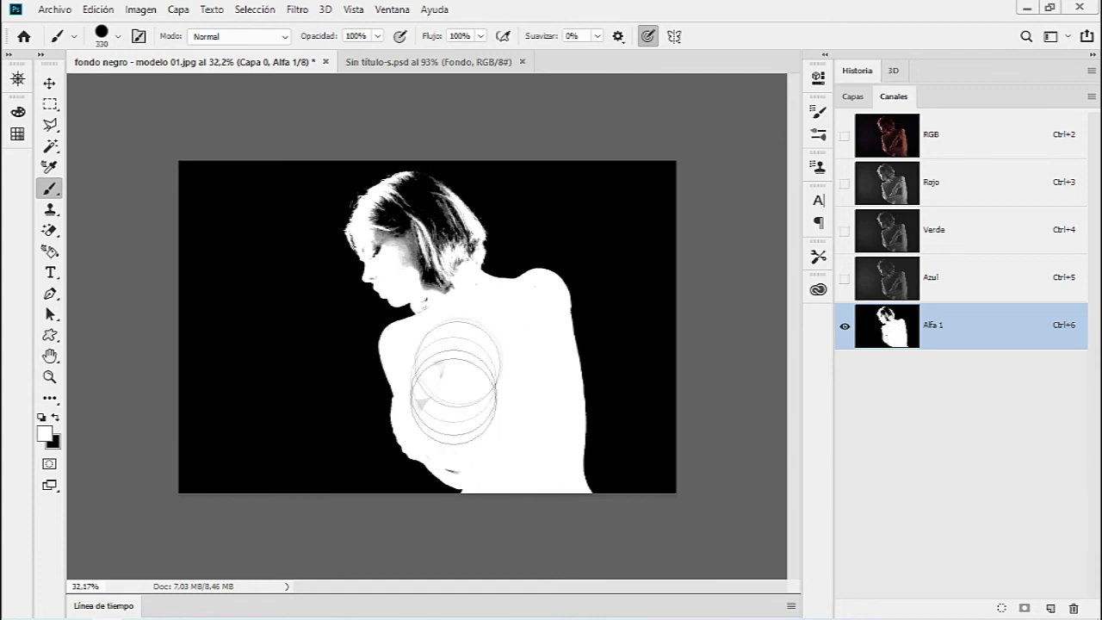
{"action": "scroll", "coordinate": [451, 406], "scroll_direction": "up", "scroll_amount": 3}
{"action": "scroll", "coordinate": [505, 393], "scroll_direction": "up", "scroll_amount": 2}
{"action": "scroll", "coordinate": [515, 471], "scroll_direction": "up", "scroll_amount": 1}
{"action": "mouse_move", "coordinate": [515, 471]}
{"action": "left_mouse_down"}
{"action": "mouse_move", "coordinate": [485, 337]}
{"action": "mouse_move", "coordinate": [387, 405]}
{"action": "left_mouse_up"}
Show the colour photo beneath the mask and pan over the head, arms and neck.
{"action": "left_click", "coordinate": [845, 139]}
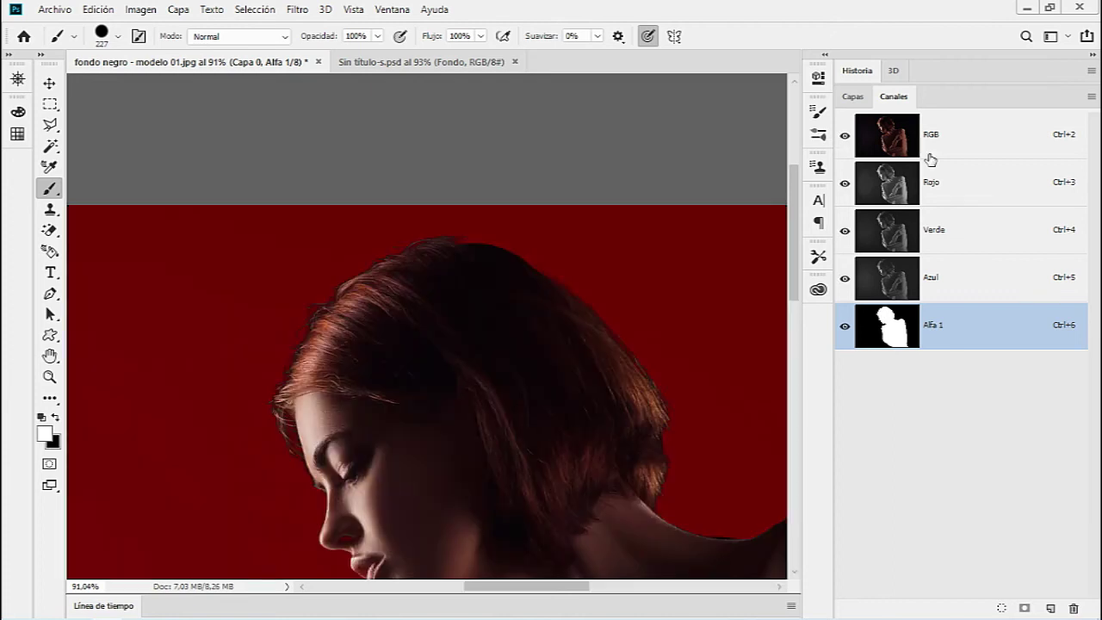
{"action": "left_click_drag", "start_coordinate": [559, 414], "coordinate": [541, 238]}
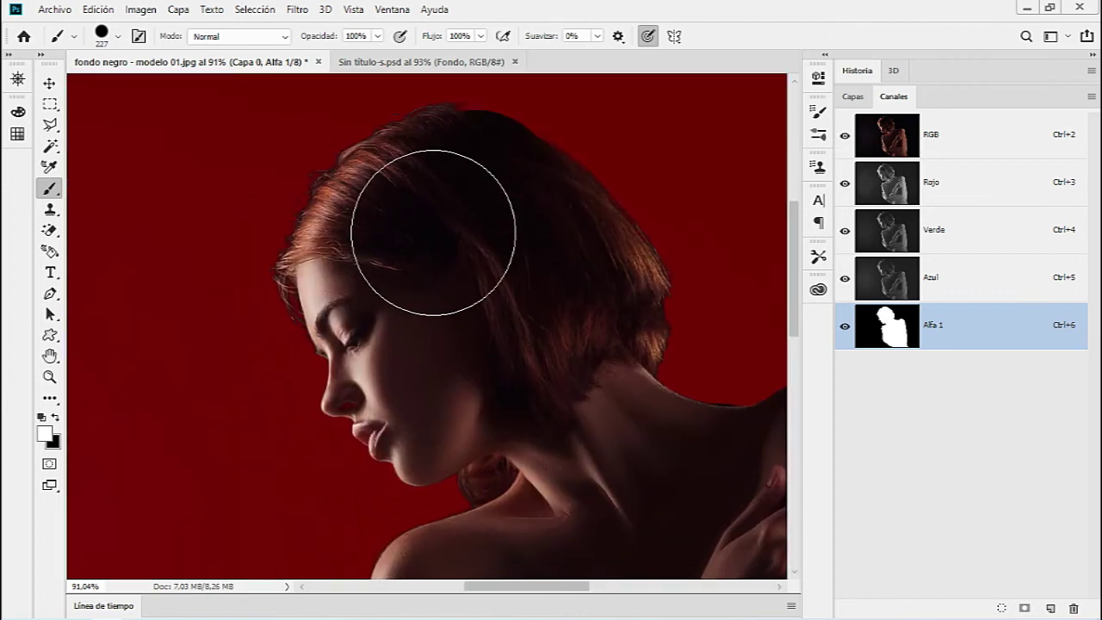
{"action": "left_click_drag", "start_coordinate": [475, 383], "coordinate": [455, 256]}
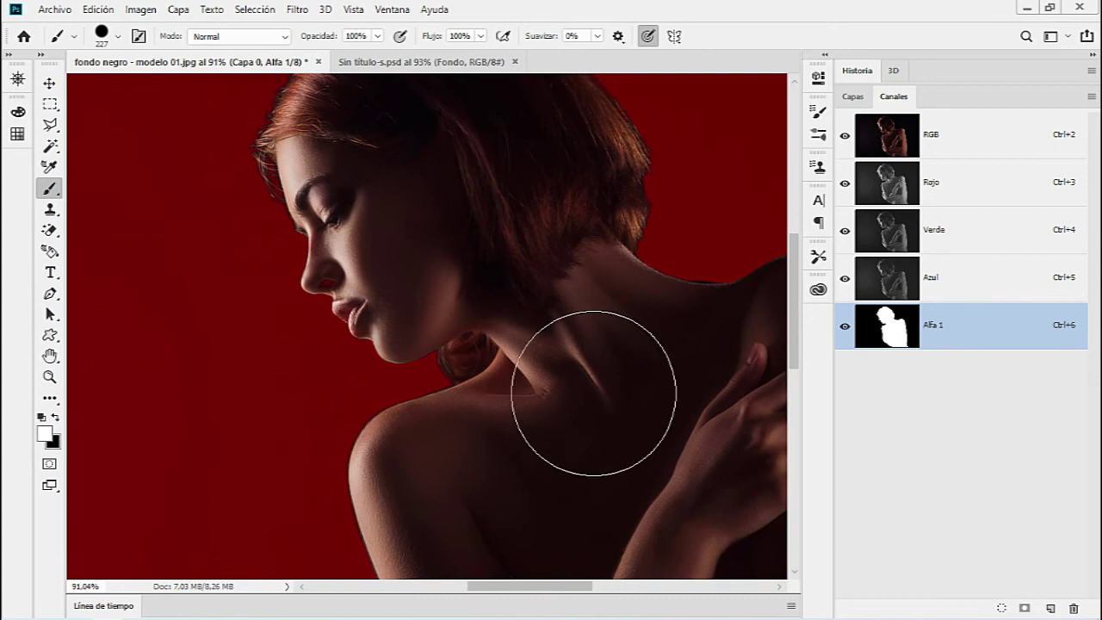
{"action": "left_click_drag", "start_coordinate": [593, 459], "coordinate": [449, 420]}
{"action": "left_click_drag", "start_coordinate": [502, 453], "coordinate": [401, 217]}
{"action": "left_click_drag", "start_coordinate": [404, 335], "coordinate": [409, 222]}
{"action": "mouse_move", "coordinate": [431, 484]}
{"action": "left_mouse_down"}
{"action": "mouse_move", "coordinate": [431, 349]}
{"action": "mouse_move", "coordinate": [443, 460]}
{"action": "left_mouse_up"}
{"action": "left_click_drag", "start_coordinate": [446, 345], "coordinate": [450, 433]}
{"action": "mouse_move", "coordinate": [414, 276]}
{"action": "left_mouse_down"}
{"action": "mouse_move", "coordinate": [411, 347]}
{"action": "mouse_move", "coordinate": [443, 421]}
{"action": "left_mouse_up"}
Reduce the brush to about 90 px and clean the neck edge, switching between black and white.
{"action": "scroll", "coordinate": [443, 422], "scroll_direction": "down", "scroll_amount": 1}
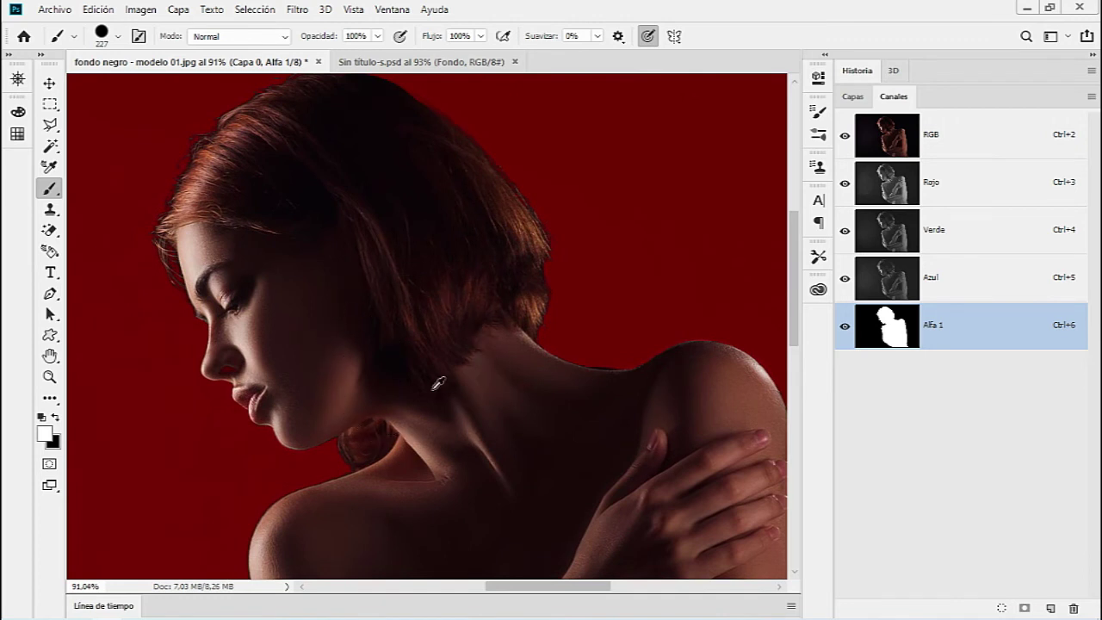
{"action": "scroll", "coordinate": [467, 399], "scroll_direction": "up", "scroll_amount": 3}
{"action": "scroll", "coordinate": [468, 399], "scroll_direction": "down", "scroll_amount": 2}
{"action": "scroll", "coordinate": [344, 382], "scroll_direction": "down", "scroll_amount": 2}
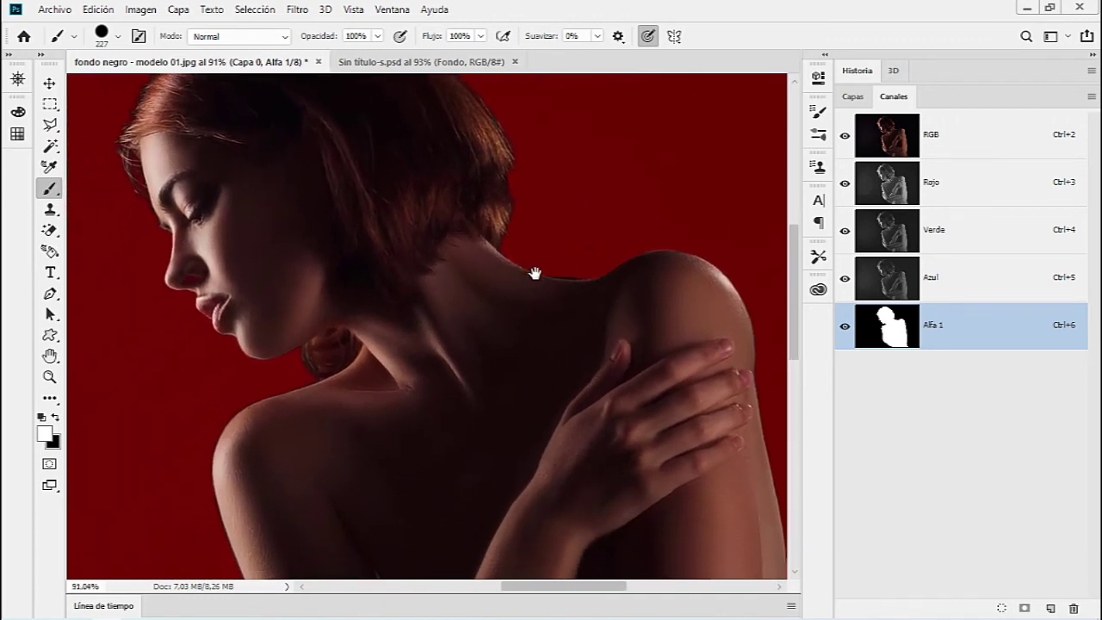
{"action": "scroll", "coordinate": [536, 284], "scroll_direction": "up", "scroll_amount": 4}
{"action": "scroll", "coordinate": [538, 290], "scroll_direction": "up", "scroll_amount": 2}
{"action": "left_click_drag", "start_coordinate": [497, 300], "coordinate": [348, 401]}
{"action": "left_click_drag", "start_coordinate": [553, 222], "coordinate": [447, 238]}
{"action": "key", "text": "x"}
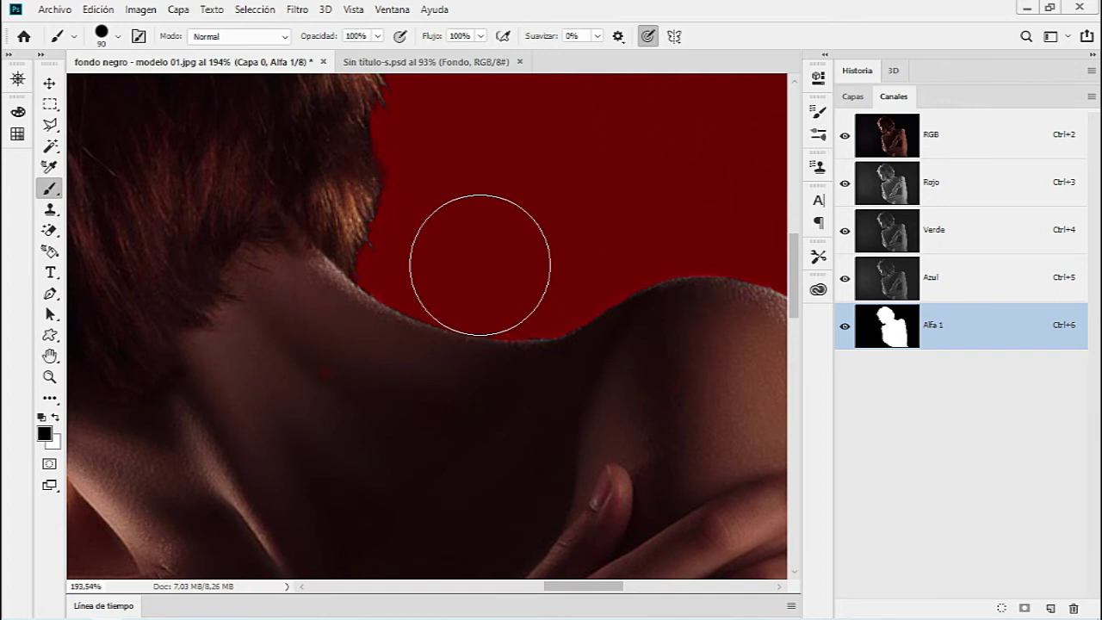
{"action": "scroll", "coordinate": [406, 302], "scroll_direction": "down", "scroll_amount": 2}
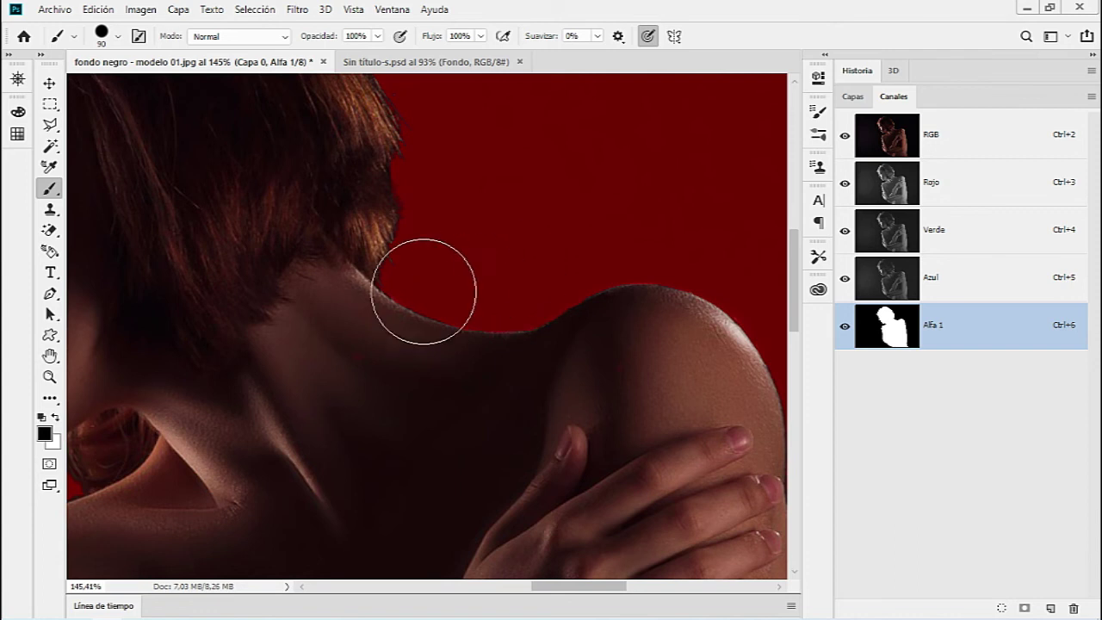
{"action": "scroll", "coordinate": [419, 319], "scroll_direction": "up", "scroll_amount": 1}
{"action": "scroll", "coordinate": [357, 393], "scroll_direction": "up", "scroll_amount": 1}
{"action": "key", "text": "x"}
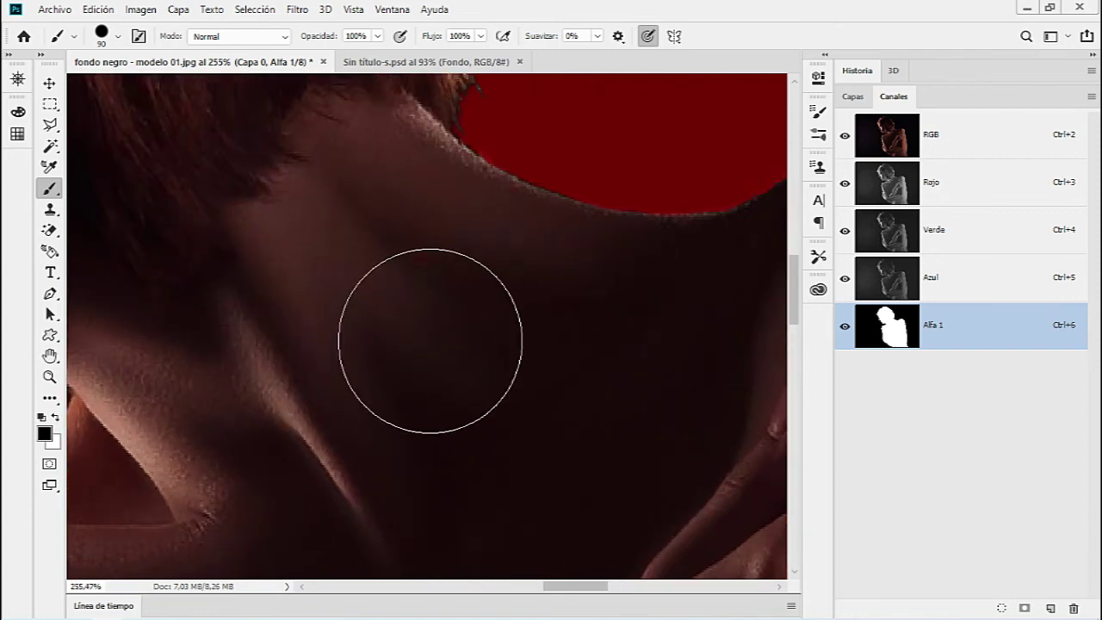
{"action": "scroll", "coordinate": [371, 362], "scroll_direction": "down", "scroll_amount": 3}
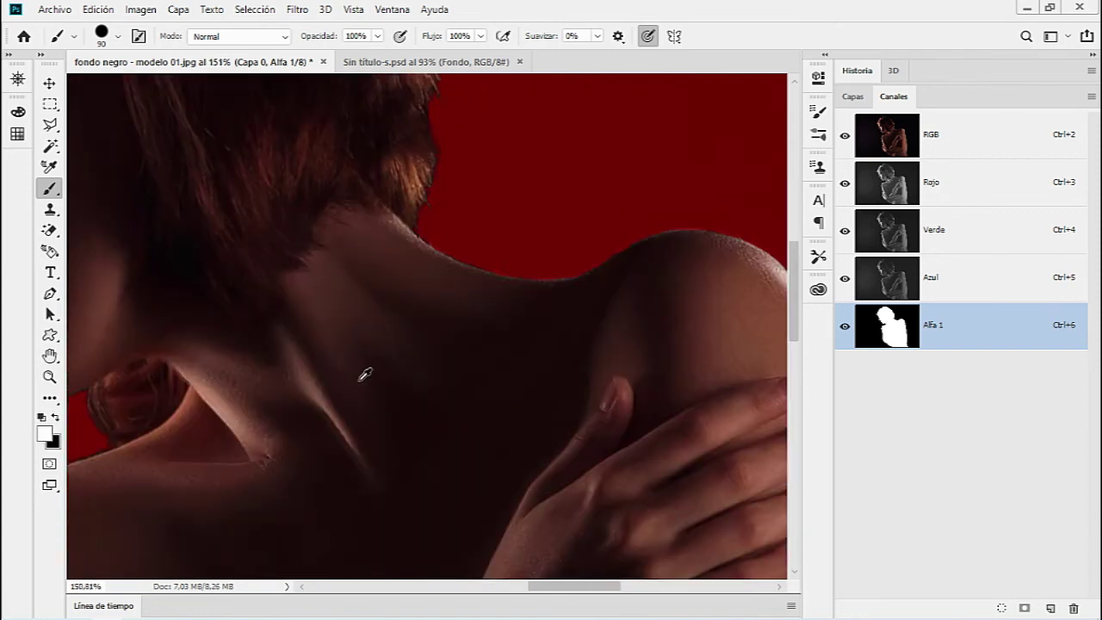
{"action": "scroll", "coordinate": [366, 375], "scroll_direction": "down", "scroll_amount": 1}
Hide the RGB channel and paint white over the grey fringe along the top of the head.
{"action": "left_click", "coordinate": [845, 138]}
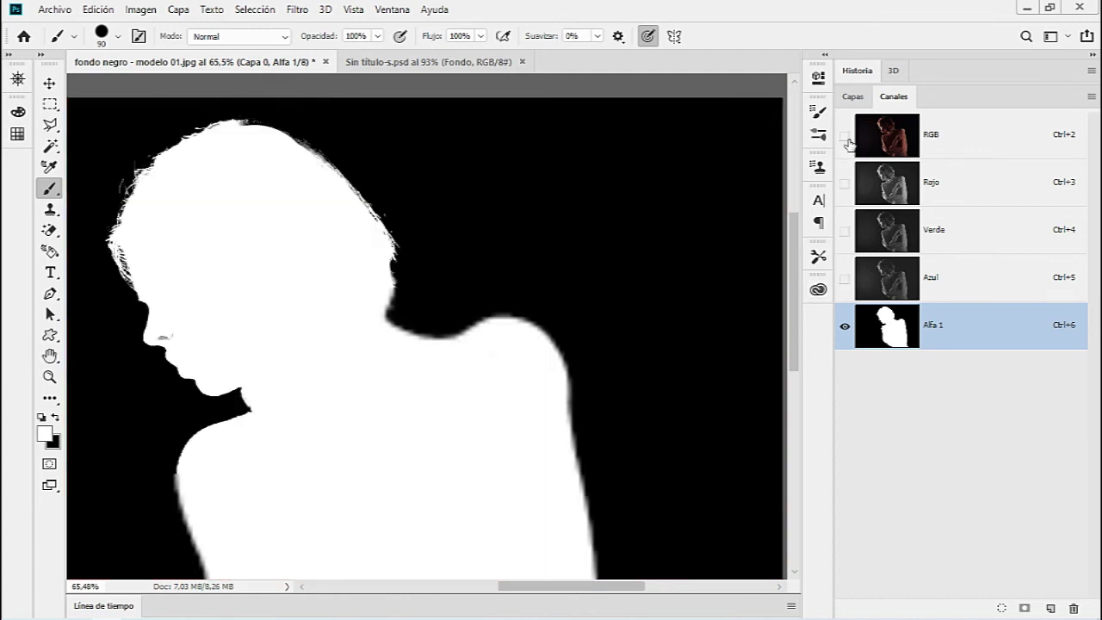
{"action": "left_click_drag", "start_coordinate": [368, 423], "coordinate": [509, 289]}
{"action": "scroll", "coordinate": [392, 199], "scroll_direction": "up", "scroll_amount": 3}
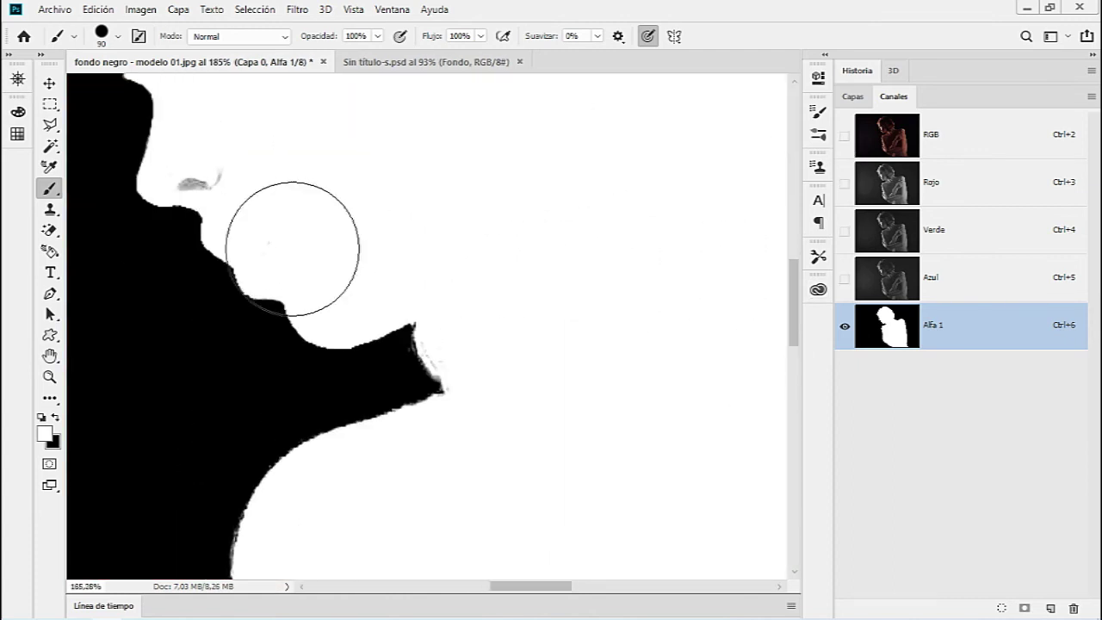
{"action": "left_click_drag", "start_coordinate": [293, 248], "coordinate": [516, 364]}
{"action": "mouse_move", "coordinate": [463, 180]}
{"action": "left_mouse_down"}
{"action": "mouse_move", "coordinate": [571, 454]}
{"action": "mouse_move", "coordinate": [468, 253]}
{"action": "mouse_move", "coordinate": [409, 422]}
{"action": "mouse_move", "coordinate": [401, 396]}
{"action": "mouse_move", "coordinate": [428, 335]}
{"action": "left_mouse_up"}
{"action": "mouse_move", "coordinate": [516, 264]}
{"action": "left_mouse_down"}
{"action": "mouse_move", "coordinate": [492, 246]}
{"action": "mouse_move", "coordinate": [574, 295]}
{"action": "mouse_move", "coordinate": [539, 314]}
{"action": "mouse_move", "coordinate": [365, 209]}
{"action": "left_mouse_up"}
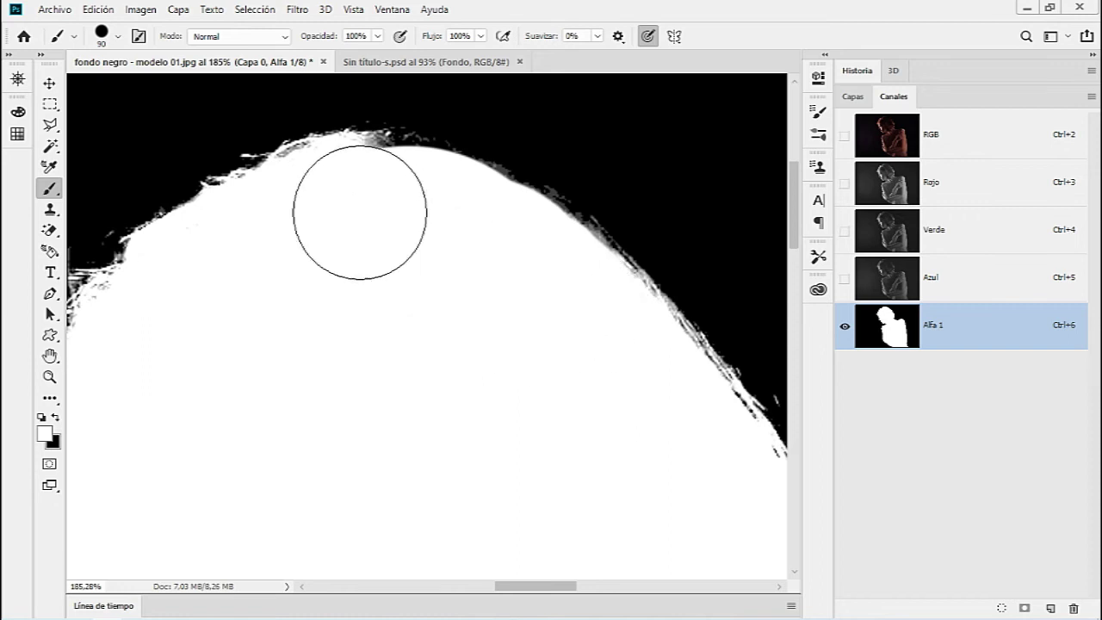
With a 26 px black brush, paint out jagged white pixels on the torso edge.
{"action": "scroll", "coordinate": [428, 362], "scroll_direction": "down", "scroll_amount": 3}
{"action": "left_click_drag", "start_coordinate": [512, 433], "coordinate": [498, 232]}
{"action": "scroll", "coordinate": [517, 394], "scroll_direction": "down", "scroll_amount": 2}
{"action": "scroll", "coordinate": [502, 413], "scroll_direction": "down", "scroll_amount": 1}
{"action": "scroll", "coordinate": [500, 499], "scroll_direction": "up", "scroll_amount": 2}
{"action": "scroll", "coordinate": [275, 462], "scroll_direction": "up", "scroll_amount": 2}
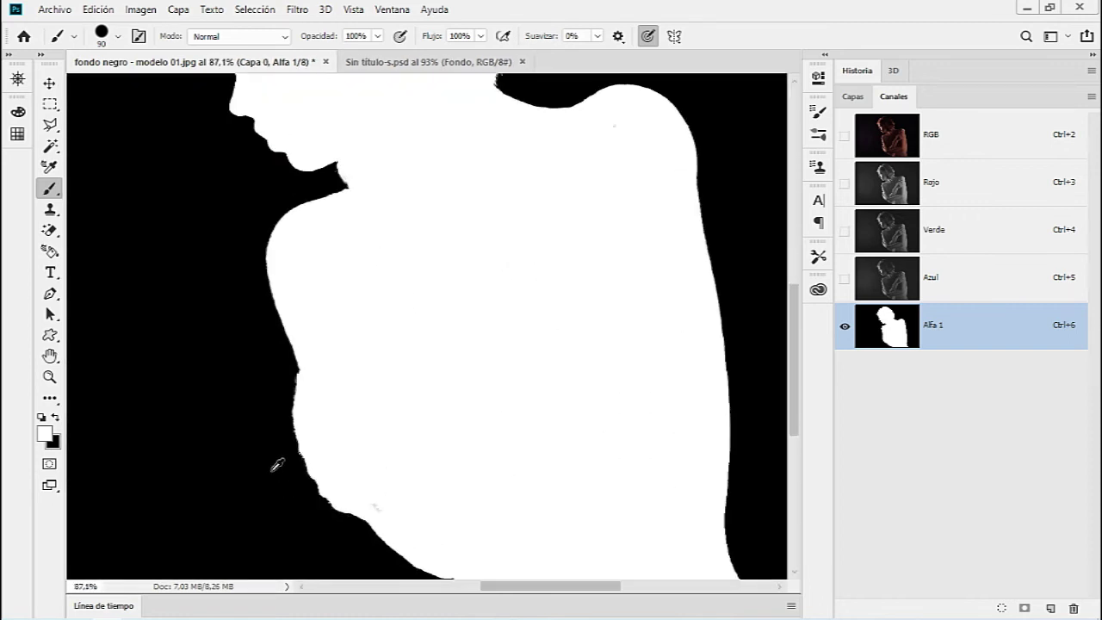
{"action": "scroll", "coordinate": [263, 379], "scroll_direction": "up", "scroll_amount": 3}
{"action": "scroll", "coordinate": [322, 300], "scroll_direction": "up", "scroll_amount": 2}
{"action": "scroll", "coordinate": [336, 286], "scroll_direction": "up", "scroll_amount": 1}
{"action": "key", "text": "x"}
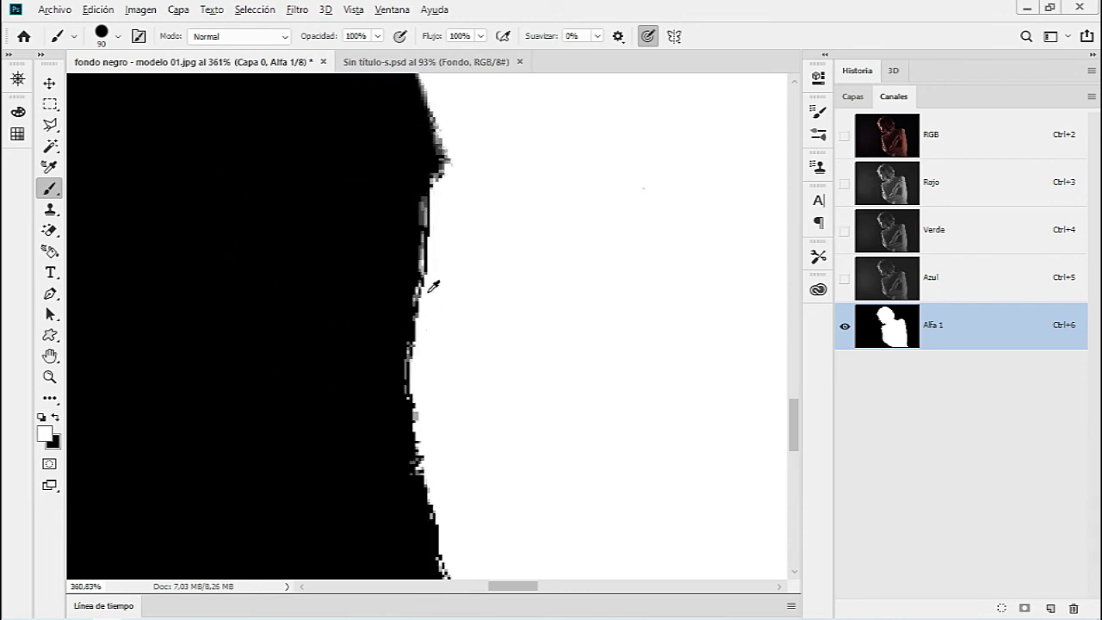
{"action": "left_click_drag", "start_coordinate": [422, 288], "coordinate": [329, 290]}
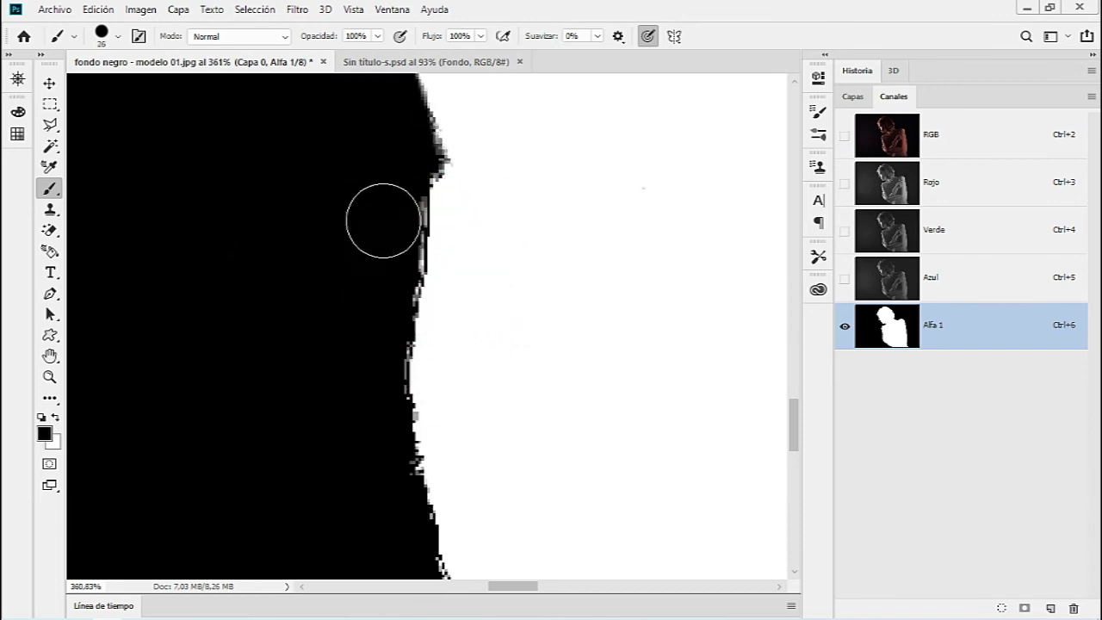
{"action": "left_click_drag", "start_coordinate": [391, 209], "coordinate": [371, 368]}
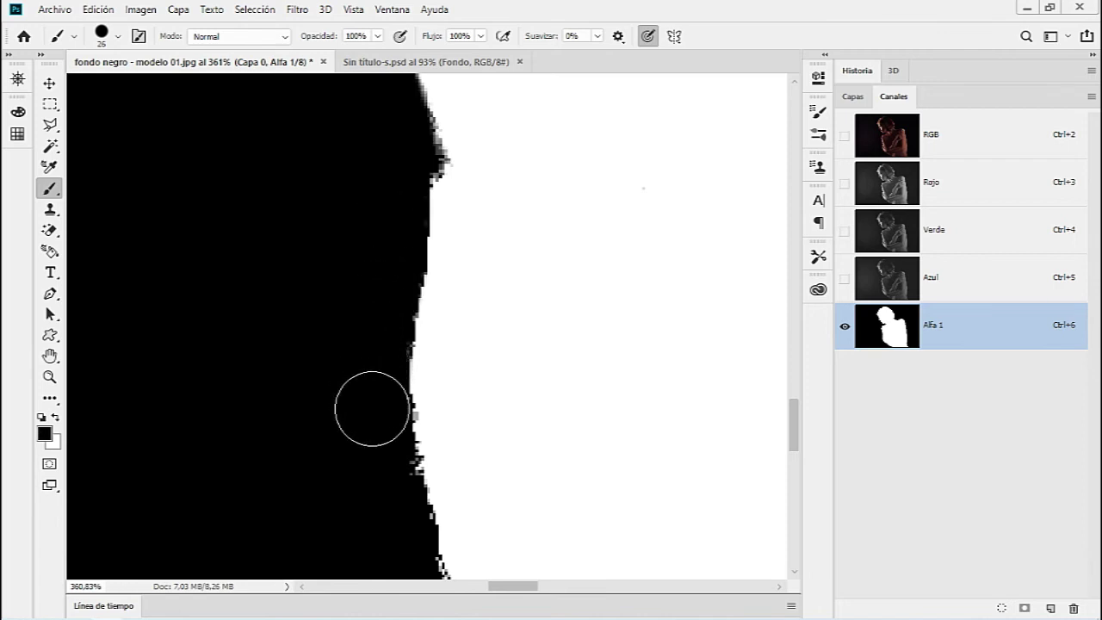
Smooth the back edge further by painting along it in black.
{"action": "left_click_drag", "start_coordinate": [379, 494], "coordinate": [339, 236]}
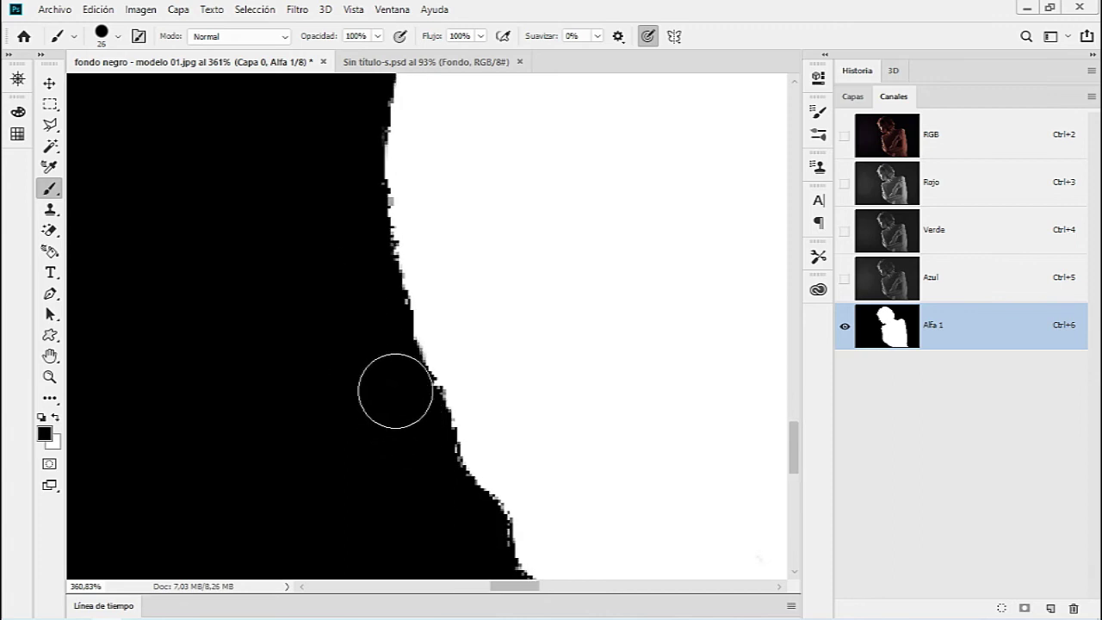
{"action": "mouse_move", "coordinate": [405, 409]}
{"action": "left_mouse_down"}
{"action": "mouse_move", "coordinate": [365, 344]}
{"action": "mouse_move", "coordinate": [340, 267]}
{"action": "left_mouse_up"}
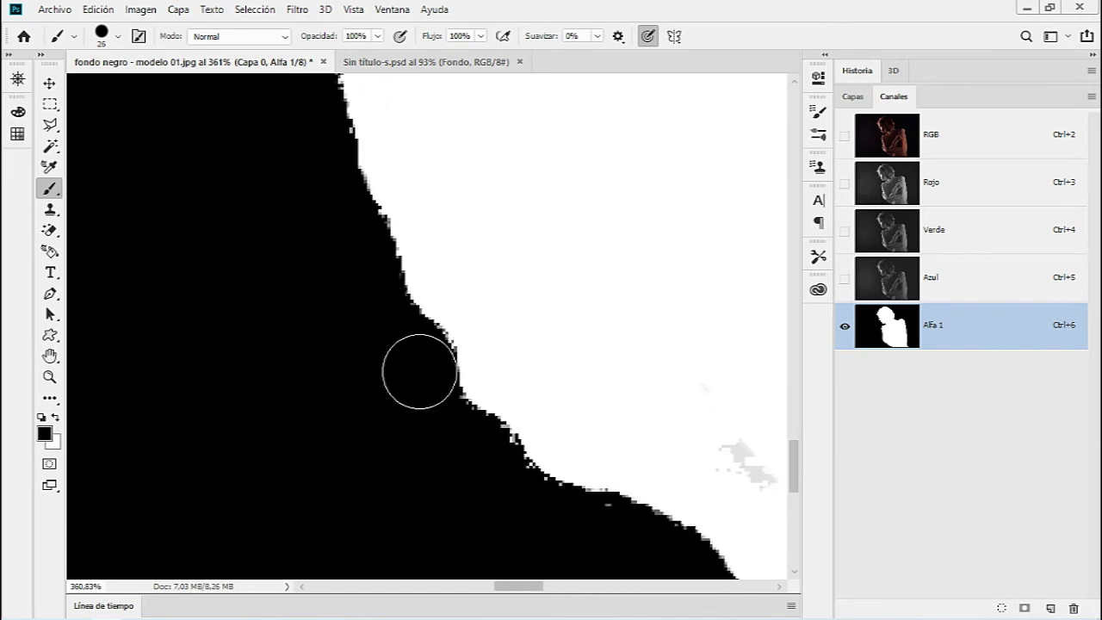
{"action": "left_click_drag", "start_coordinate": [430, 400], "coordinate": [336, 245]}
{"action": "left_click_drag", "start_coordinate": [492, 380], "coordinate": [410, 355]}
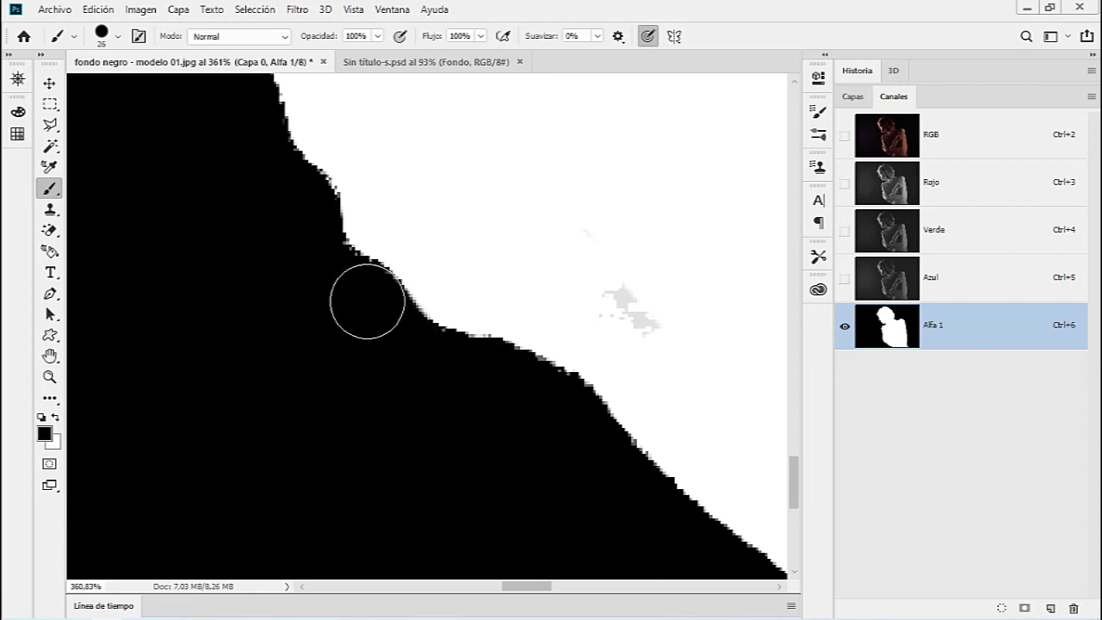
{"action": "scroll", "coordinate": [367, 300], "scroll_direction": "down", "scroll_amount": 1}
{"action": "scroll", "coordinate": [585, 455], "scroll_direction": "up", "scroll_amount": 3}
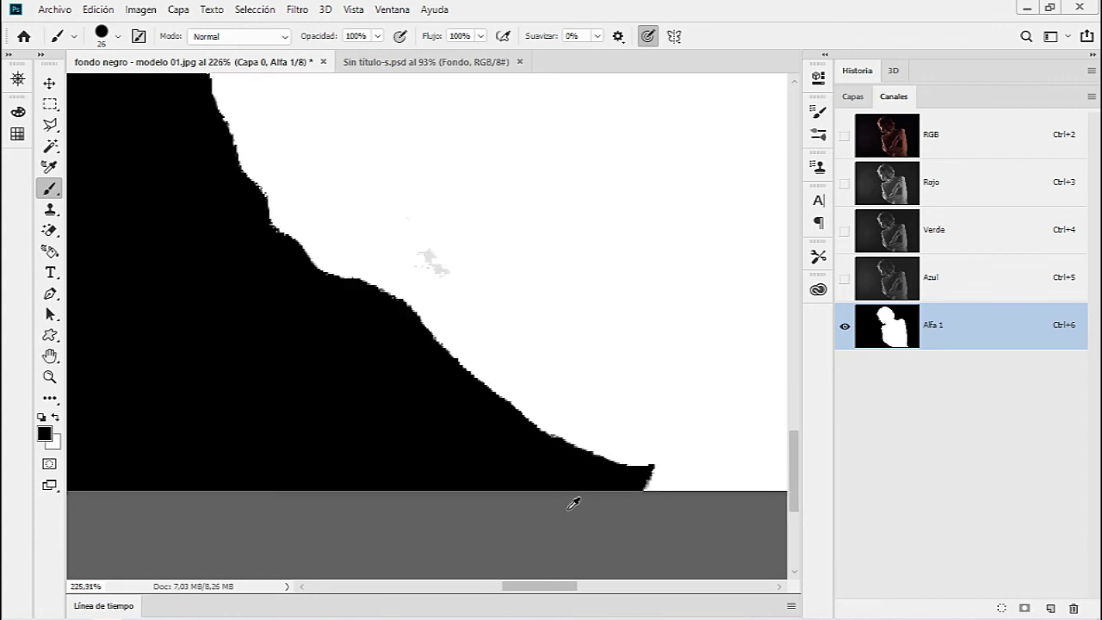
{"action": "scroll", "coordinate": [502, 411], "scroll_direction": "down", "scroll_amount": 2}
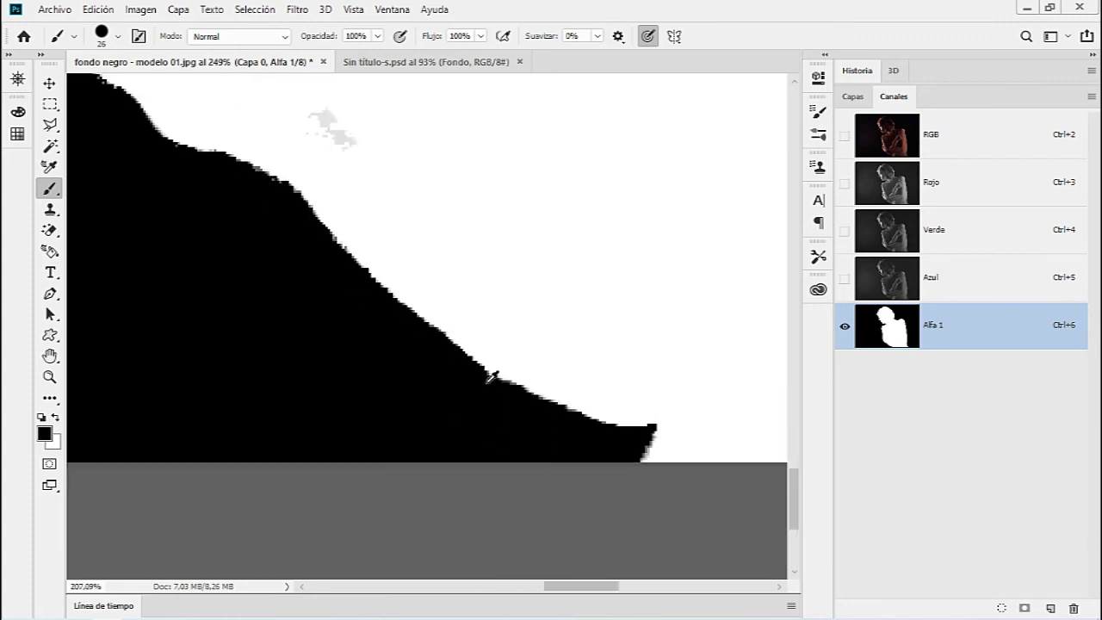
{"action": "scroll", "coordinate": [470, 332], "scroll_direction": "down", "scroll_amount": 3}
{"action": "scroll", "coordinate": [452, 297], "scroll_direction": "up", "scroll_amount": 3}
Switch to white and paint out the remaining grey speck inside the silhouette.
{"action": "key", "text": "x"}
{"action": "left_click", "coordinate": [415, 248]}
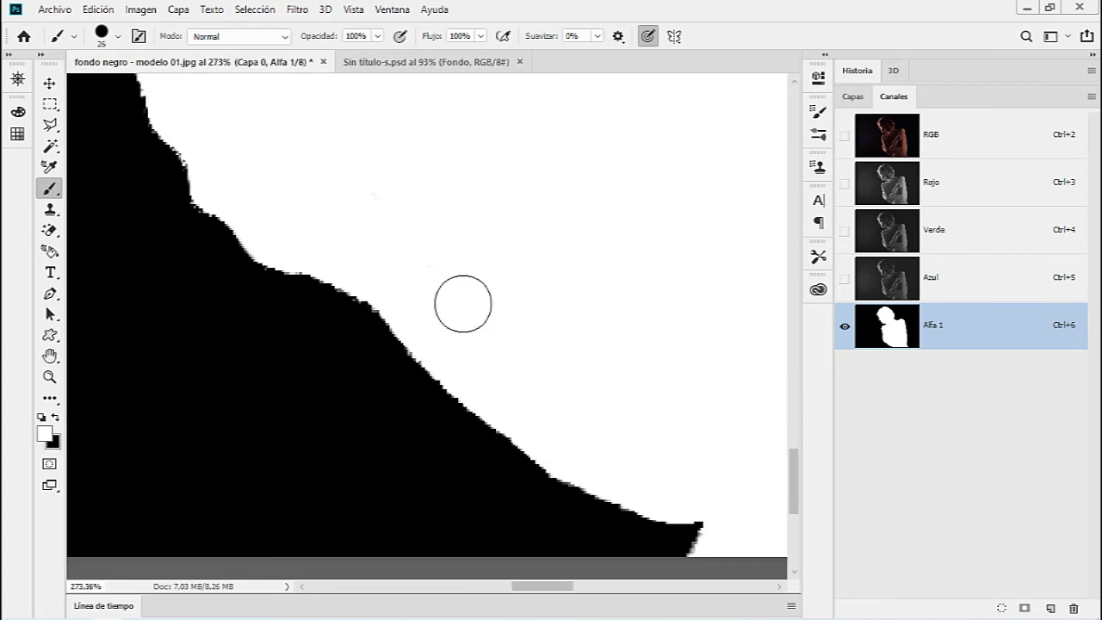
{"action": "scroll", "coordinate": [657, 258], "scroll_direction": "down", "scroll_amount": 2}
{"action": "scroll", "coordinate": [421, 471], "scroll_direction": "down", "scroll_amount": 2}
{"action": "scroll", "coordinate": [456, 337], "scroll_direction": "down", "scroll_amount": 2}
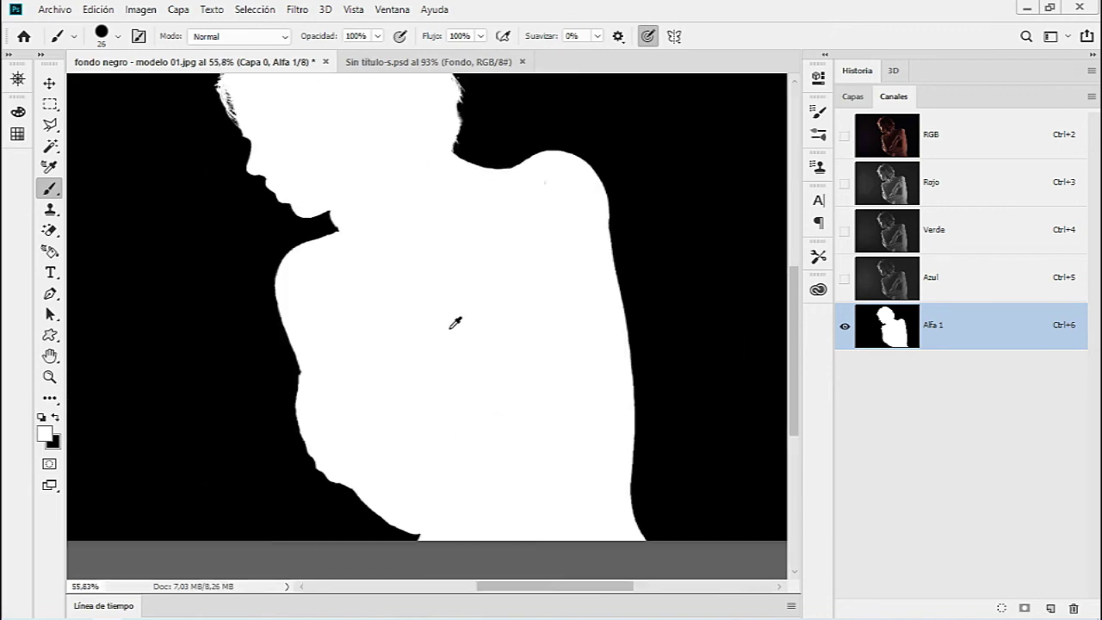
{"action": "scroll", "coordinate": [497, 269], "scroll_direction": "down", "scroll_amount": 1}
{"action": "scroll", "coordinate": [505, 359], "scroll_direction": "up", "scroll_amount": 1}
{"action": "scroll", "coordinate": [535, 356], "scroll_direction": "down", "scroll_amount": 1}
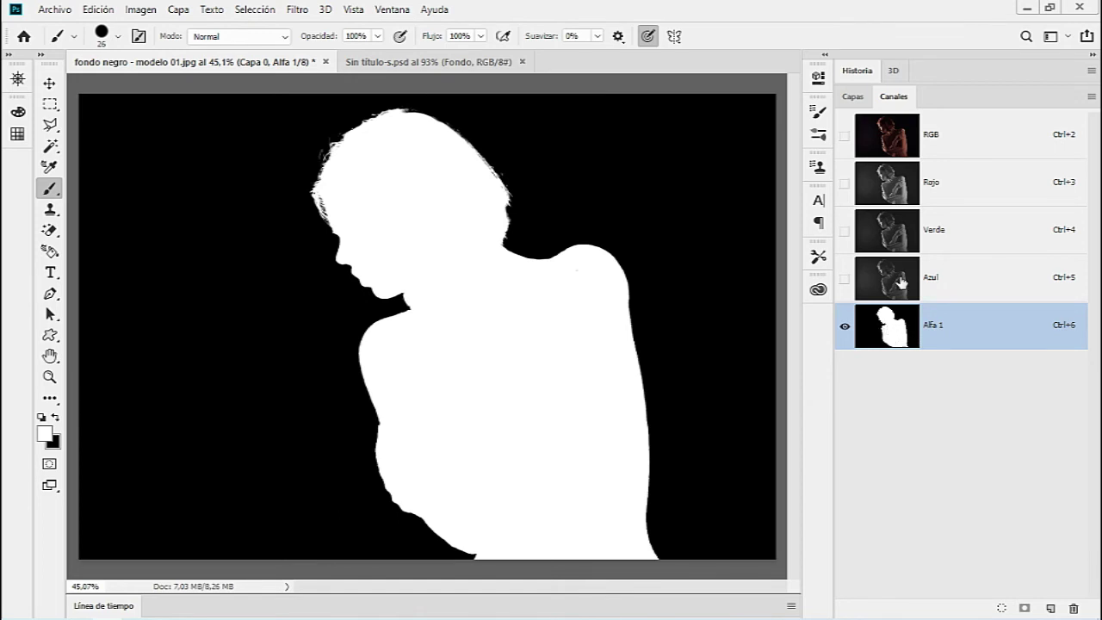
Show the full-colour RGB photo, hide the Alfa 1 mask and make RGB the active channel.
{"action": "left_click", "coordinate": [845, 136]}
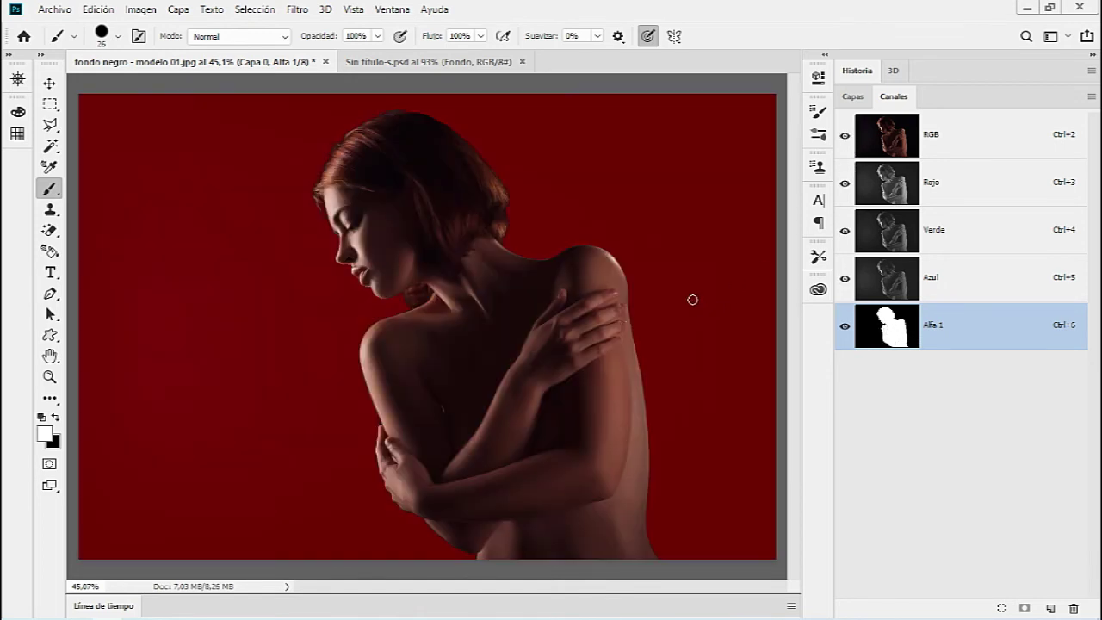
{"action": "key", "text": "z"}
{"action": "left_click_drag", "start_coordinate": [591, 323], "coordinate": [596, 322]}
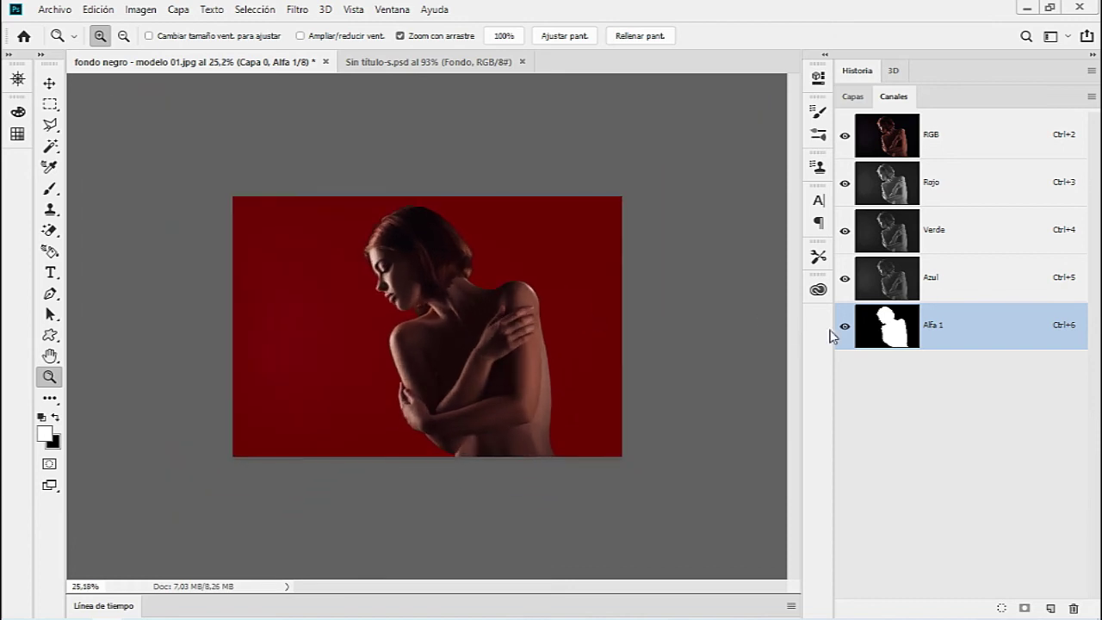
{"action": "left_click", "coordinate": [844, 327]}
{"action": "left_click", "coordinate": [954, 144]}
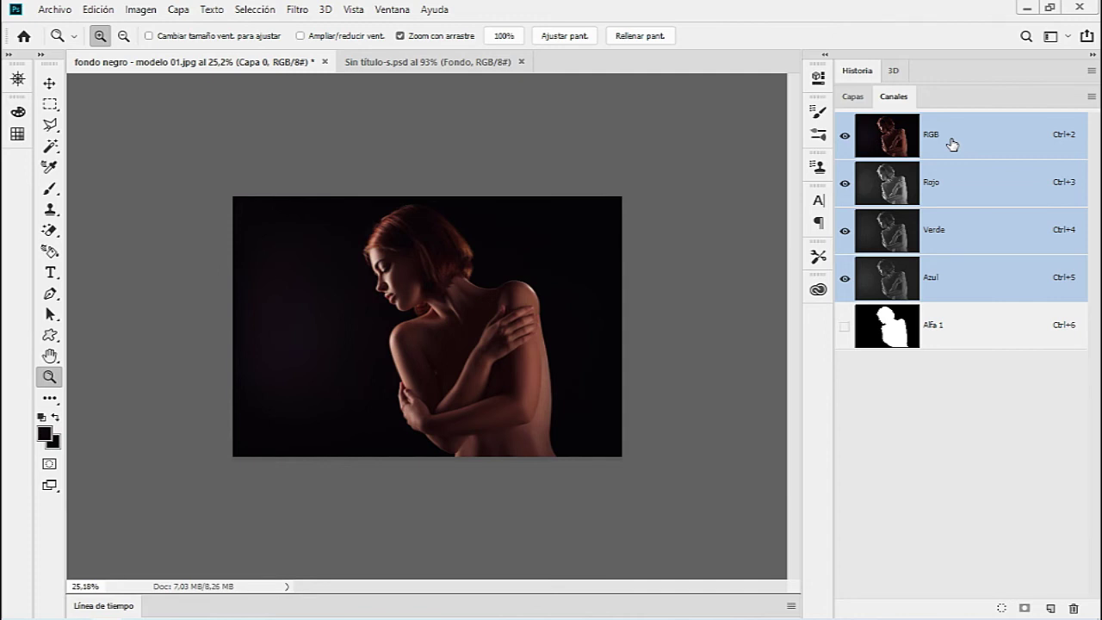
Load the Alfa 1 channel as a selection around the model.
{"action": "left_click", "coordinate": [853, 99]}
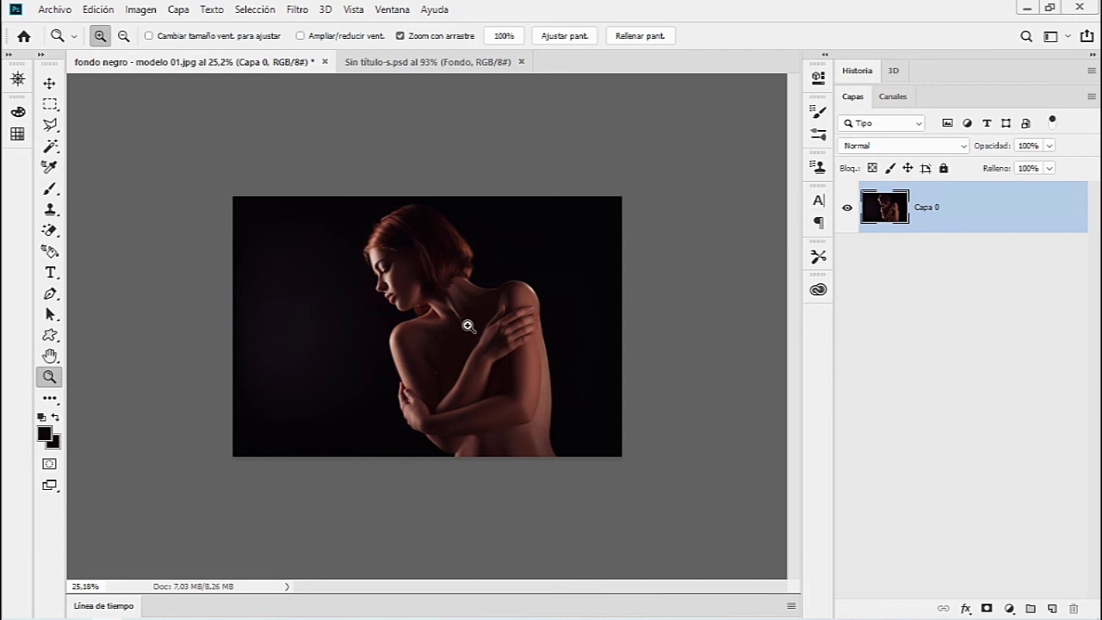
{"action": "left_click_drag", "start_coordinate": [449, 362], "coordinate": [474, 369]}
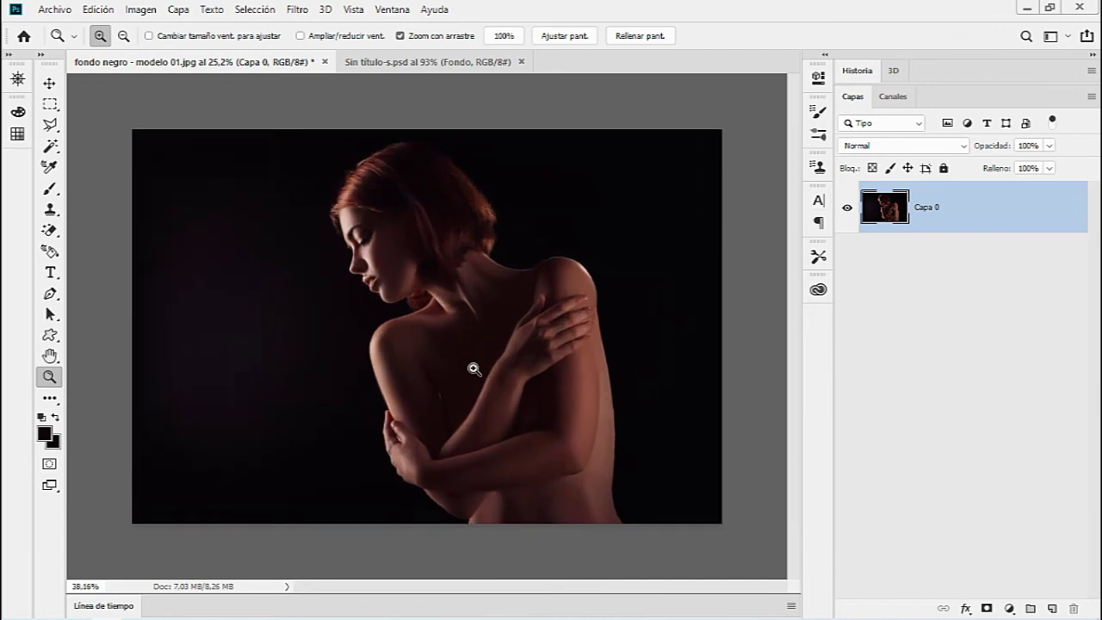
{"action": "left_click", "coordinate": [891, 97]}
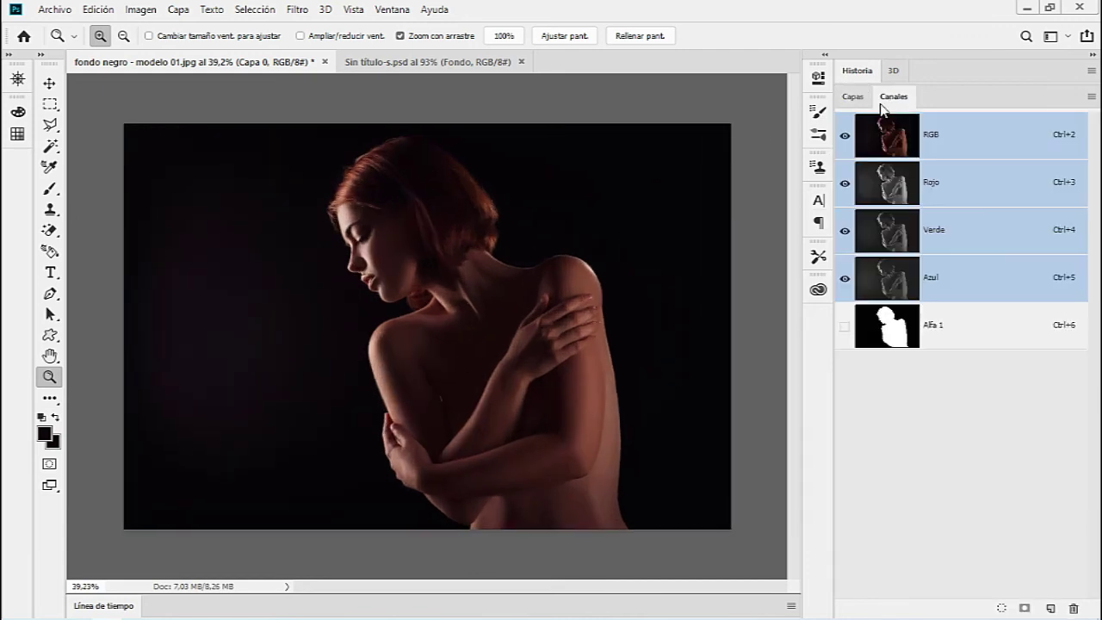
{"action": "left_click", "coordinate": [894, 332], "text": "ctrl"}
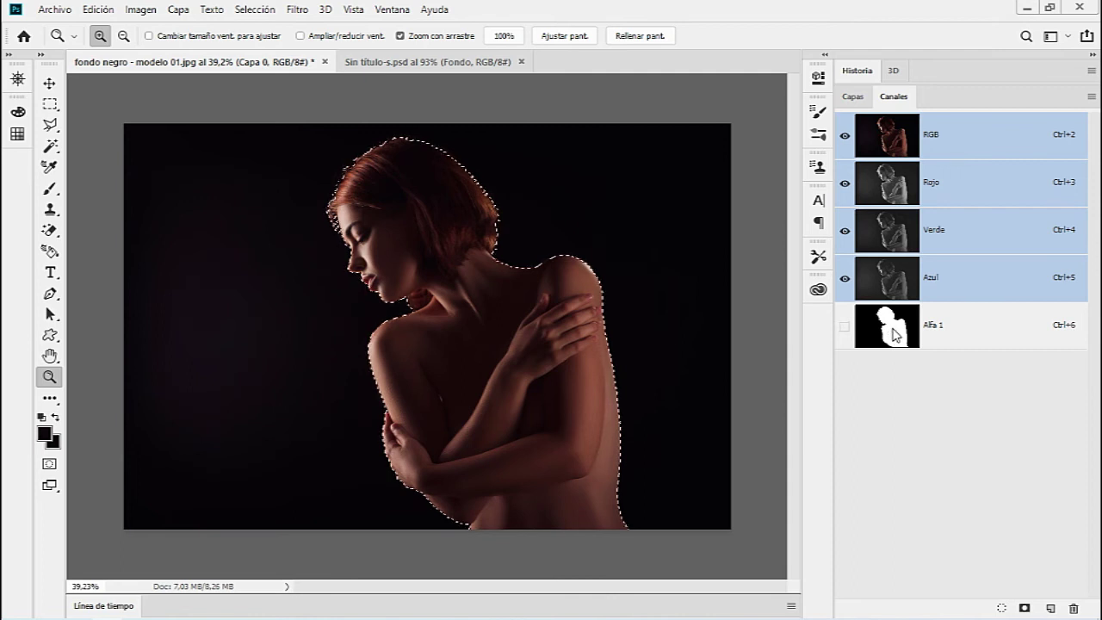
Add a layer mask to Capa 0 from the Alfa 1 selection.
{"action": "left_click", "coordinate": [855, 98]}
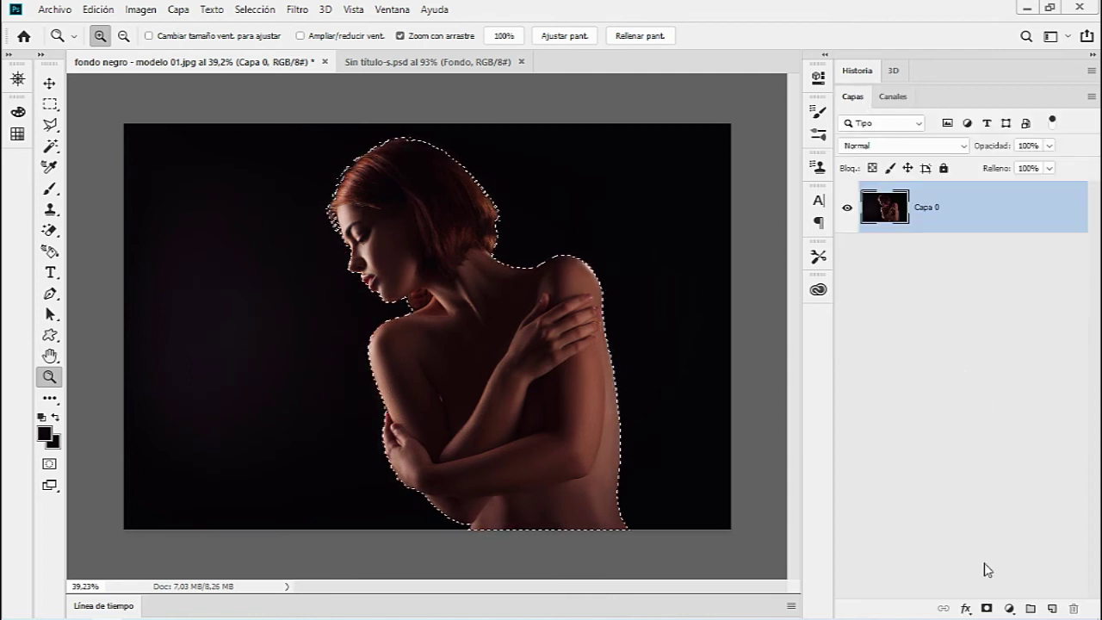
{"action": "left_click", "coordinate": [988, 608]}
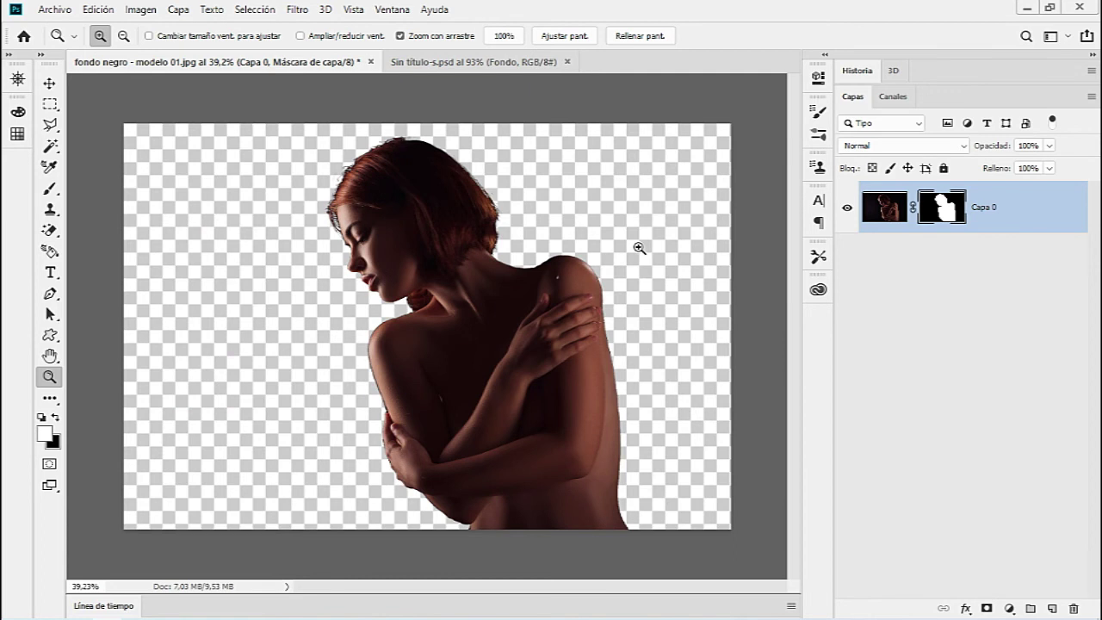
{"action": "mouse_move", "coordinate": [444, 417]}
{"action": "left_mouse_down"}
{"action": "mouse_move", "coordinate": [552, 394]}
{"action": "mouse_move", "coordinate": [539, 396]}
{"action": "mouse_move", "coordinate": [551, 380]}
{"action": "left_mouse_up"}
{"action": "mouse_move", "coordinate": [625, 375]}
{"action": "left_mouse_down"}
{"action": "mouse_move", "coordinate": [557, 376]}
{"action": "mouse_move", "coordinate": [522, 315]}
{"action": "mouse_move", "coordinate": [515, 422]}
{"action": "mouse_move", "coordinate": [534, 303]}
{"action": "left_mouse_up"}
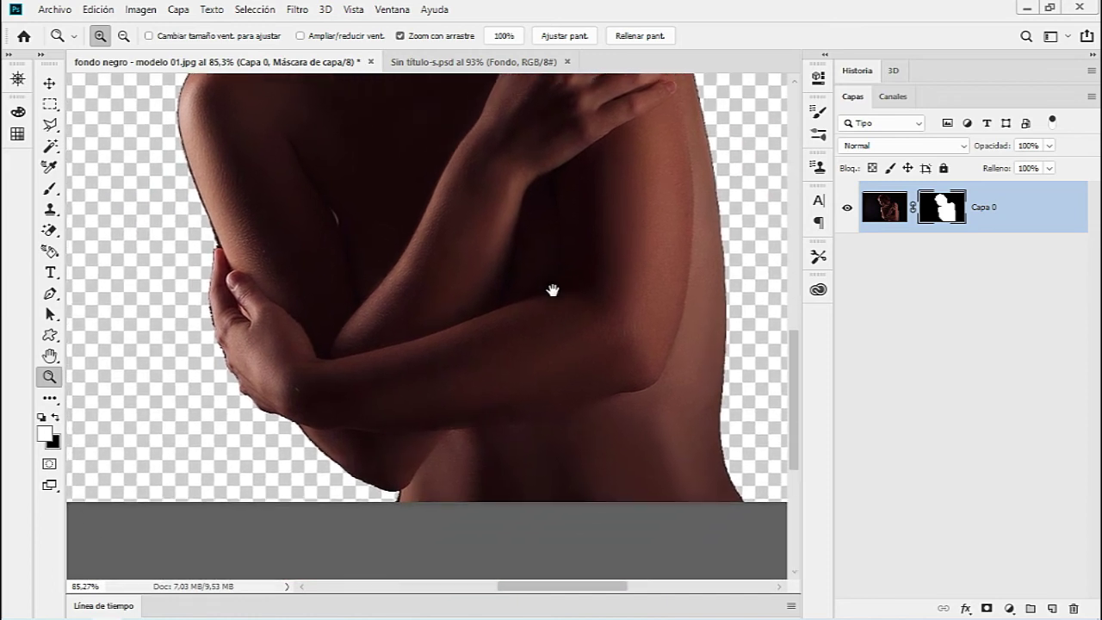
Inspect the mask edges around the elbow, hand, arm, torso, head and shoulders.
{"action": "mouse_move", "coordinate": [276, 311]}
{"action": "left_mouse_down"}
{"action": "mouse_move", "coordinate": [191, 327]}
{"action": "mouse_move", "coordinate": [258, 327]}
{"action": "left_mouse_up"}
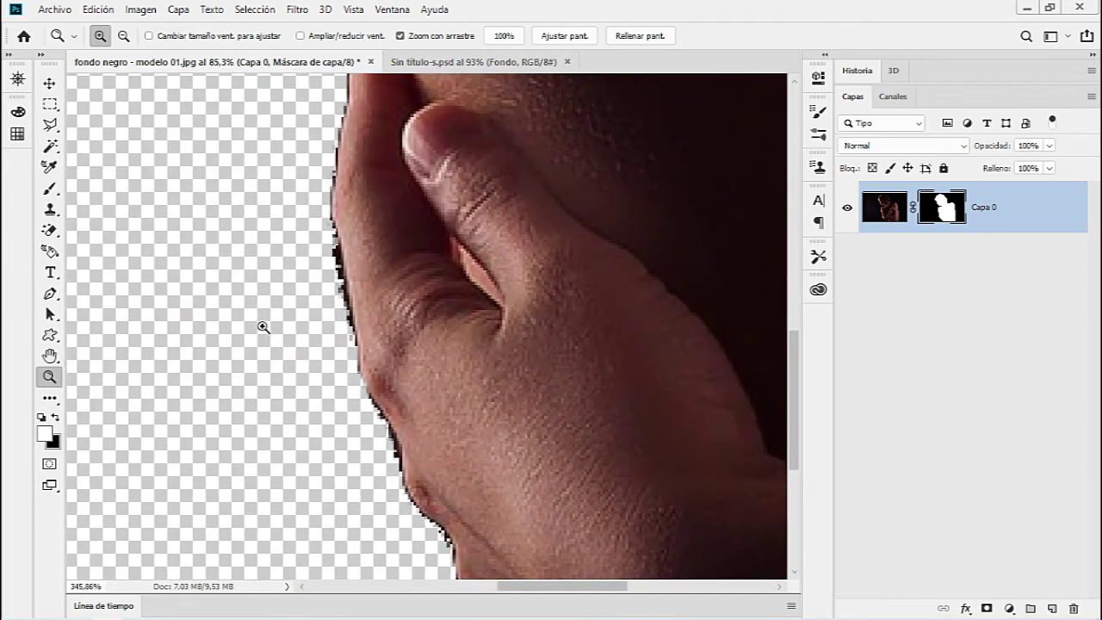
{"action": "left_click_drag", "start_coordinate": [578, 409], "coordinate": [457, 388]}
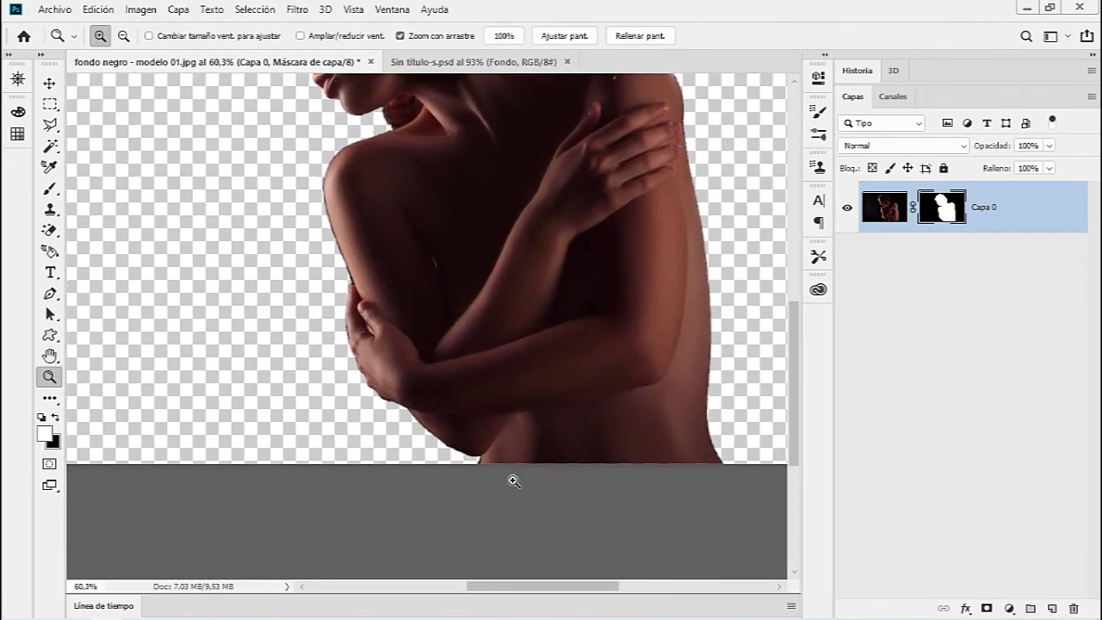
{"action": "mouse_move", "coordinate": [514, 480]}
{"action": "left_mouse_down"}
{"action": "mouse_move", "coordinate": [611, 480]}
{"action": "mouse_move", "coordinate": [487, 480]}
{"action": "left_mouse_up"}
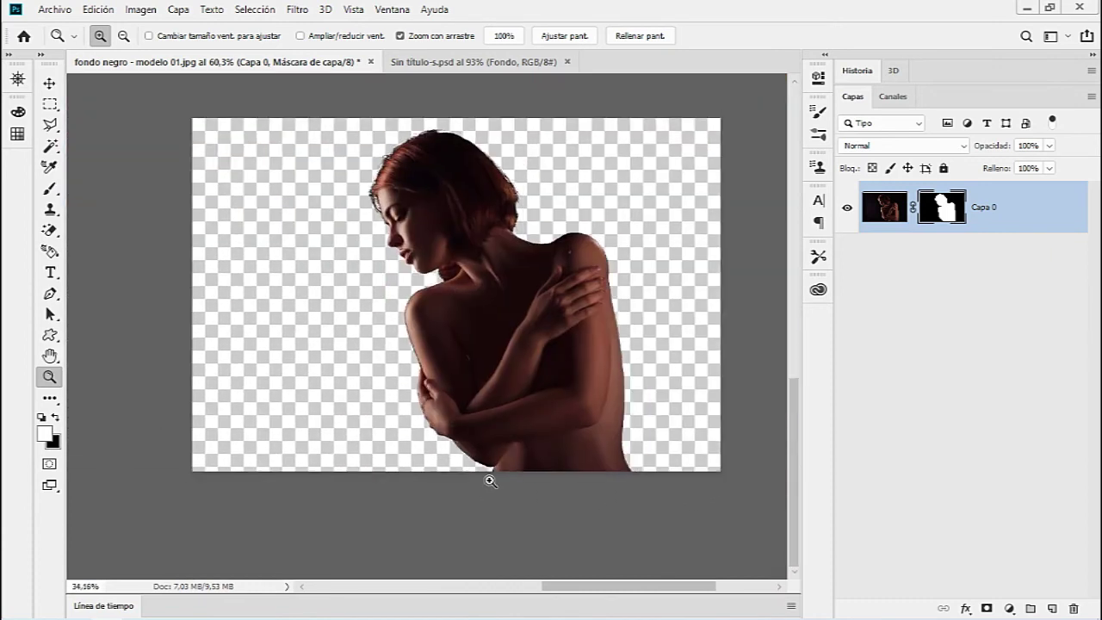
{"action": "left_click_drag", "start_coordinate": [542, 280], "coordinate": [663, 289]}
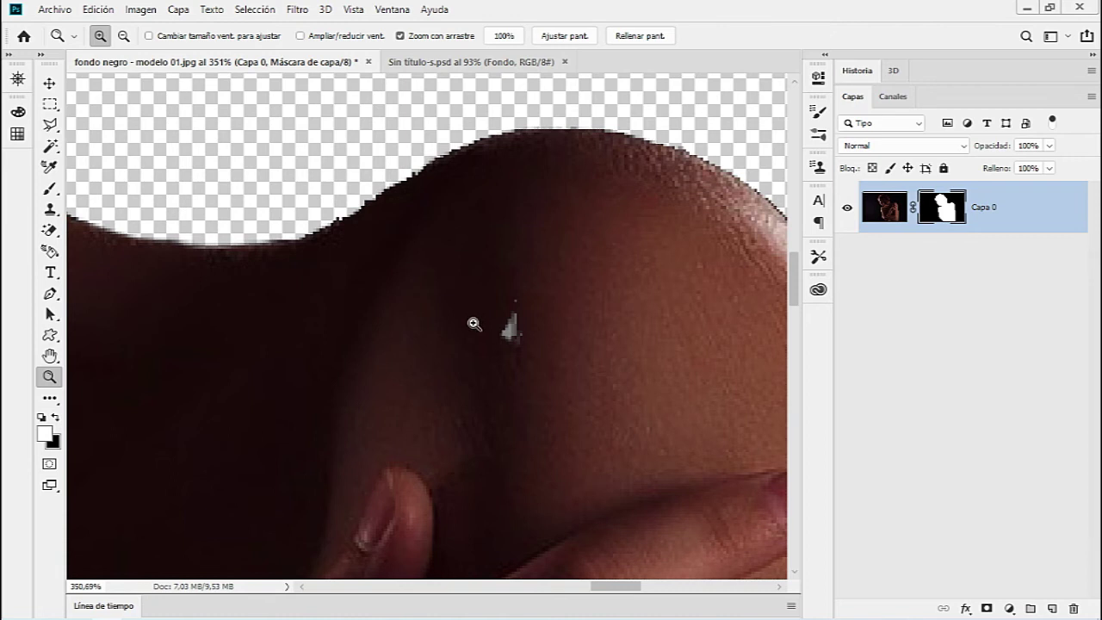
{"action": "key", "text": "b"}
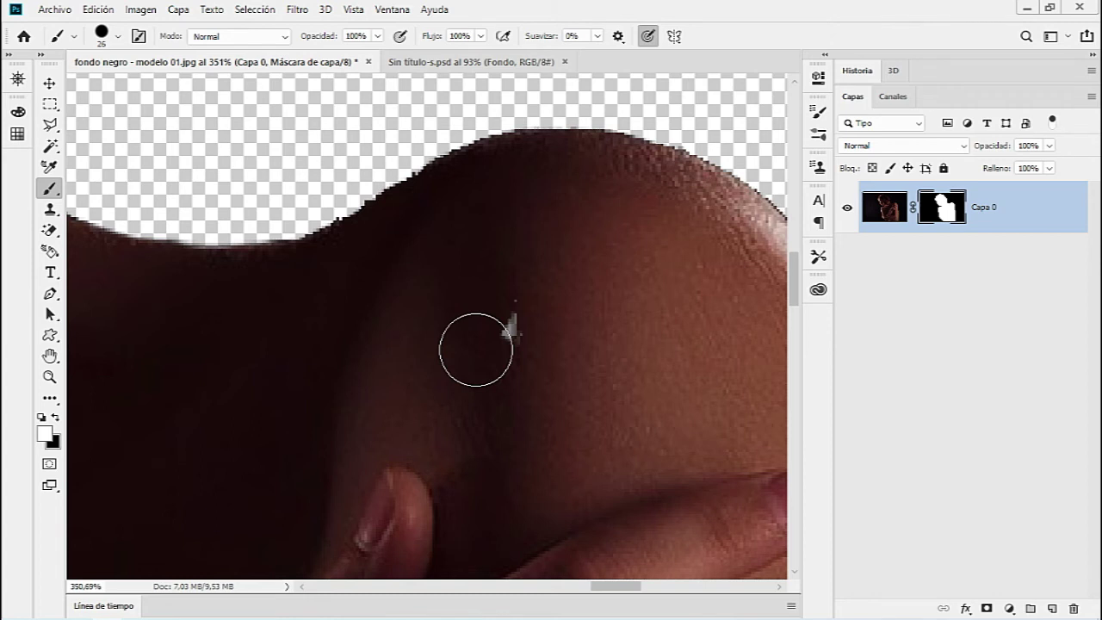
Paint white over the transparent speck on the shoulder in the mask.
{"action": "left_click_drag", "start_coordinate": [507, 321], "coordinate": [530, 306]}
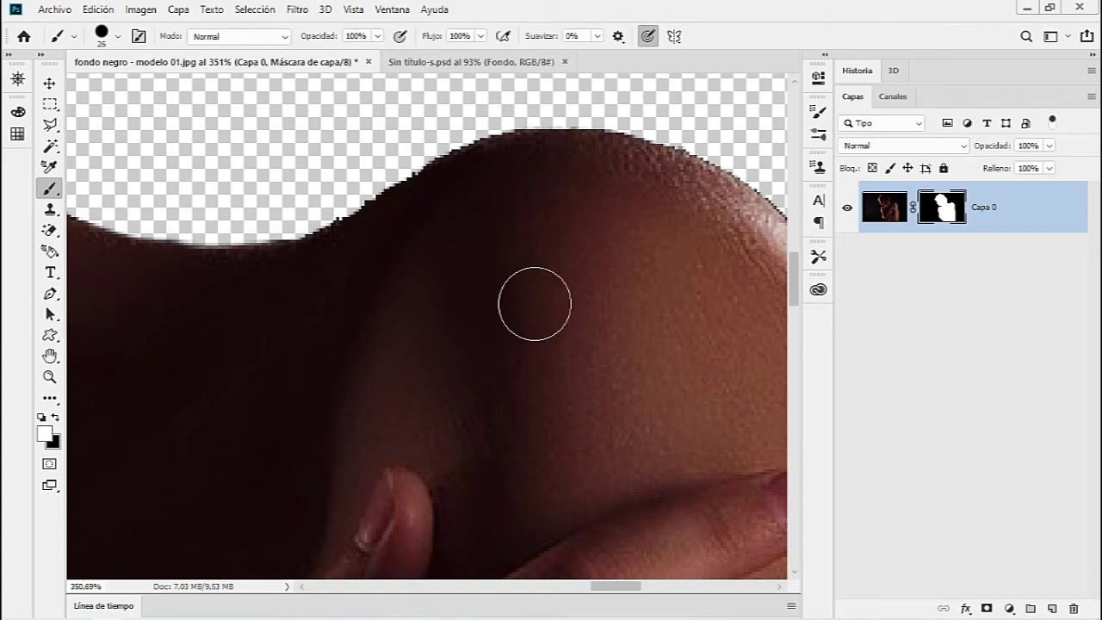
{"action": "scroll", "coordinate": [509, 345], "scroll_direction": "down", "scroll_amount": 5}
{"action": "scroll", "coordinate": [504, 320], "scroll_direction": "up", "scroll_amount": 2}
{"action": "scroll", "coordinate": [465, 327], "scroll_direction": "up", "scroll_amount": 3}
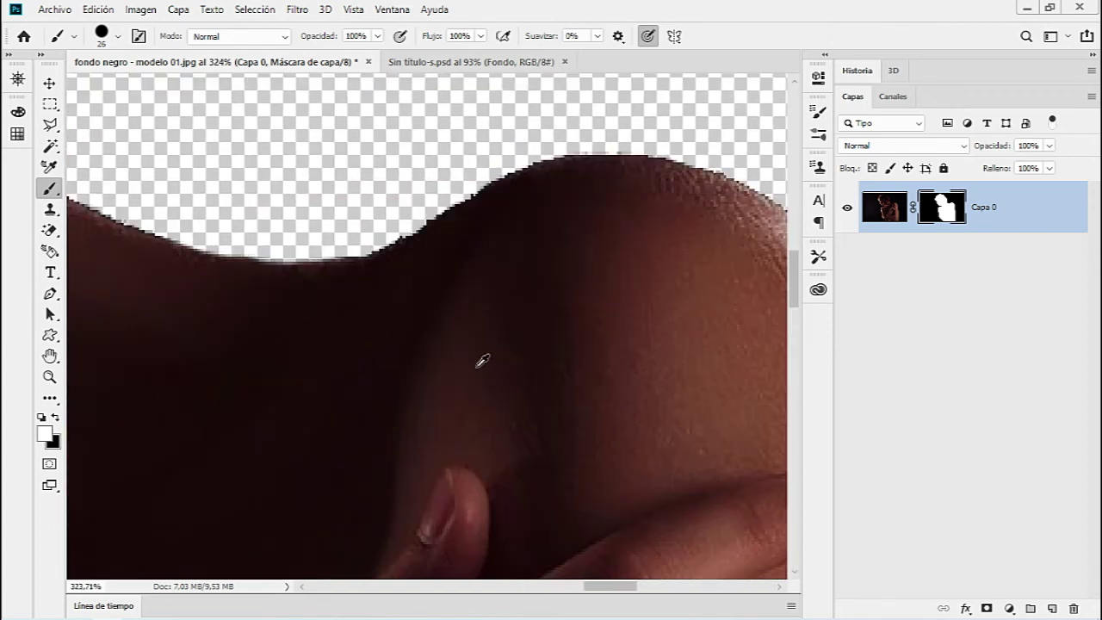
Switch to a 10 px black brush and zoom in on the neck edge.
{"action": "key", "text": "x"}
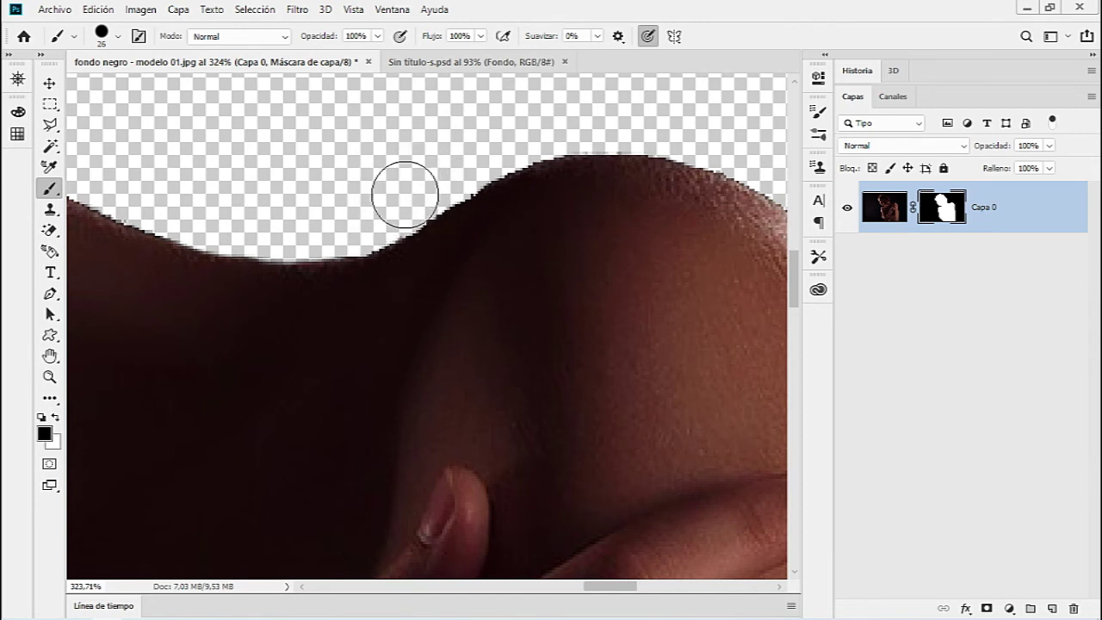
{"action": "scroll", "coordinate": [394, 215], "scroll_direction": "down", "scroll_amount": 2}
{"action": "scroll", "coordinate": [369, 238], "scroll_direction": "down", "scroll_amount": 2}
{"action": "scroll", "coordinate": [345, 251], "scroll_direction": "down", "scroll_amount": 2}
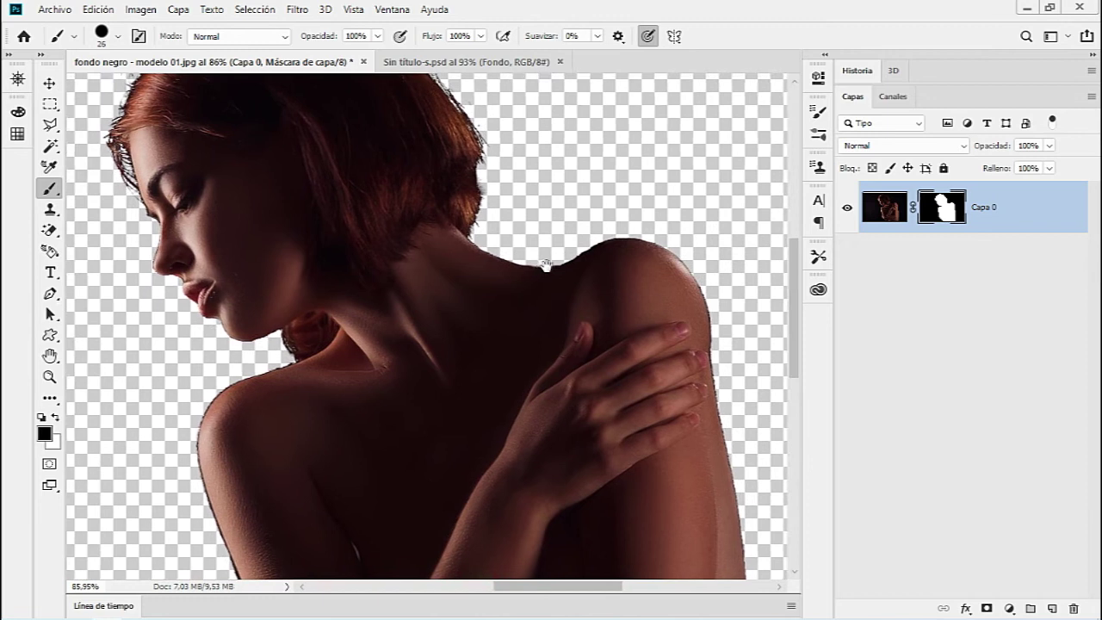
{"action": "scroll", "coordinate": [542, 266], "scroll_direction": "up", "scroll_amount": 2}
{"action": "scroll", "coordinate": [566, 236], "scroll_direction": "up", "scroll_amount": 2}
{"action": "scroll", "coordinate": [563, 256], "scroll_direction": "up", "scroll_amount": 2}
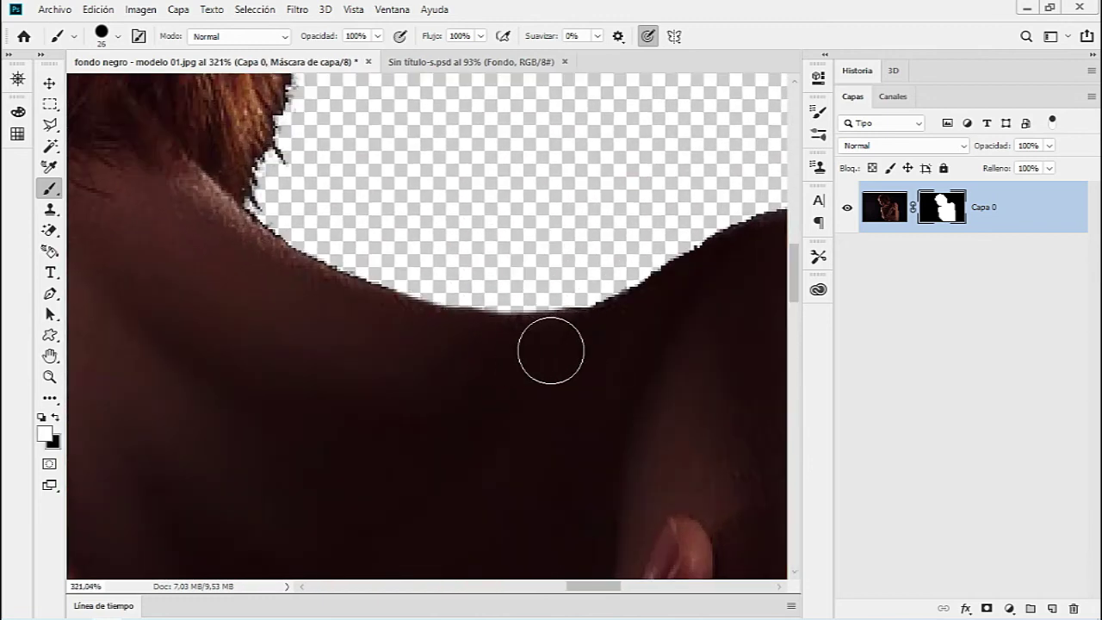
{"action": "scroll", "coordinate": [409, 336], "scroll_direction": "down", "scroll_amount": 3}
{"action": "scroll", "coordinate": [279, 394], "scroll_direction": "down", "scroll_amount": 1}
{"action": "scroll", "coordinate": [635, 290], "scroll_direction": "down", "scroll_amount": 1}
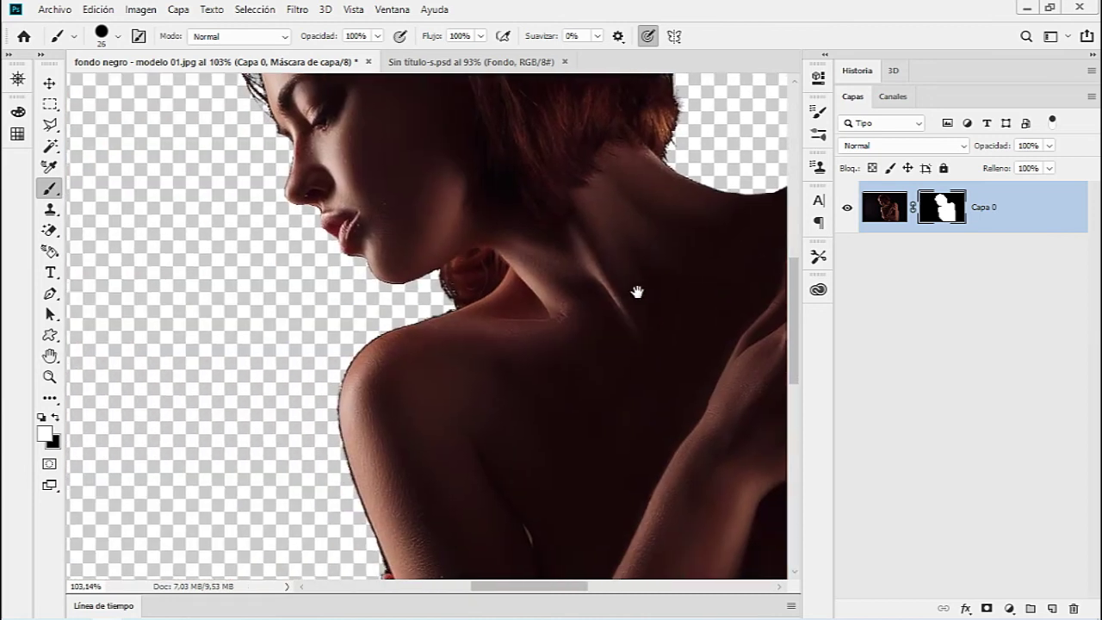
{"action": "scroll", "coordinate": [452, 365], "scroll_direction": "up", "scroll_amount": 2}
{"action": "scroll", "coordinate": [452, 365], "scroll_direction": "up", "scroll_amount": 1}
{"action": "scroll", "coordinate": [462, 364], "scroll_direction": "up", "scroll_amount": 1}
{"action": "scroll", "coordinate": [450, 339], "scroll_direction": "up", "scroll_amount": 1}
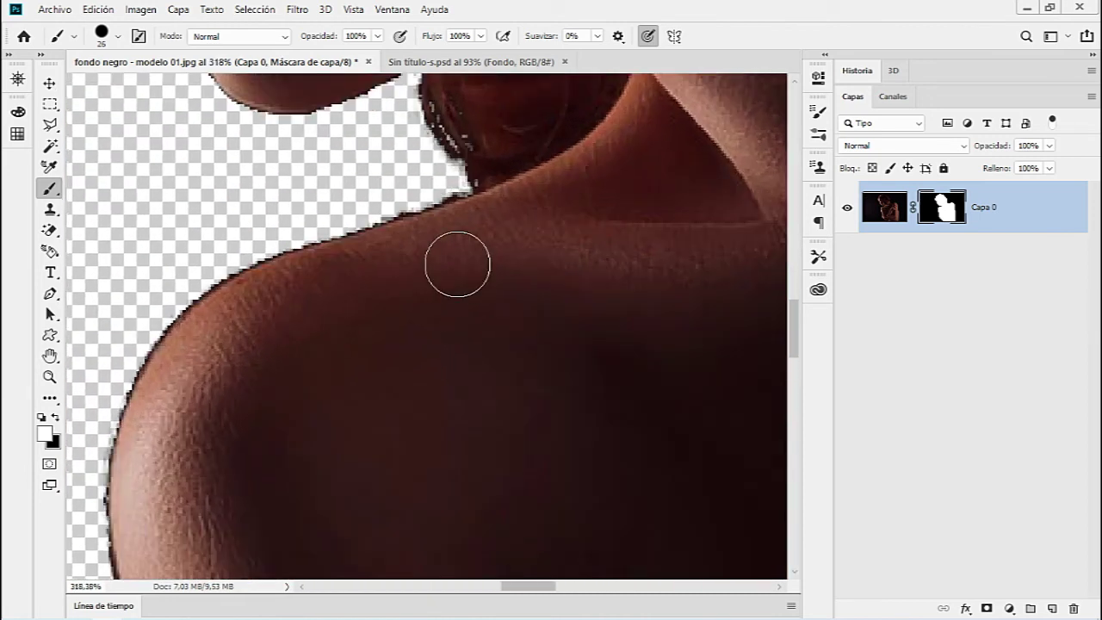
{"action": "scroll", "coordinate": [495, 355], "scroll_direction": "up", "scroll_amount": 1}
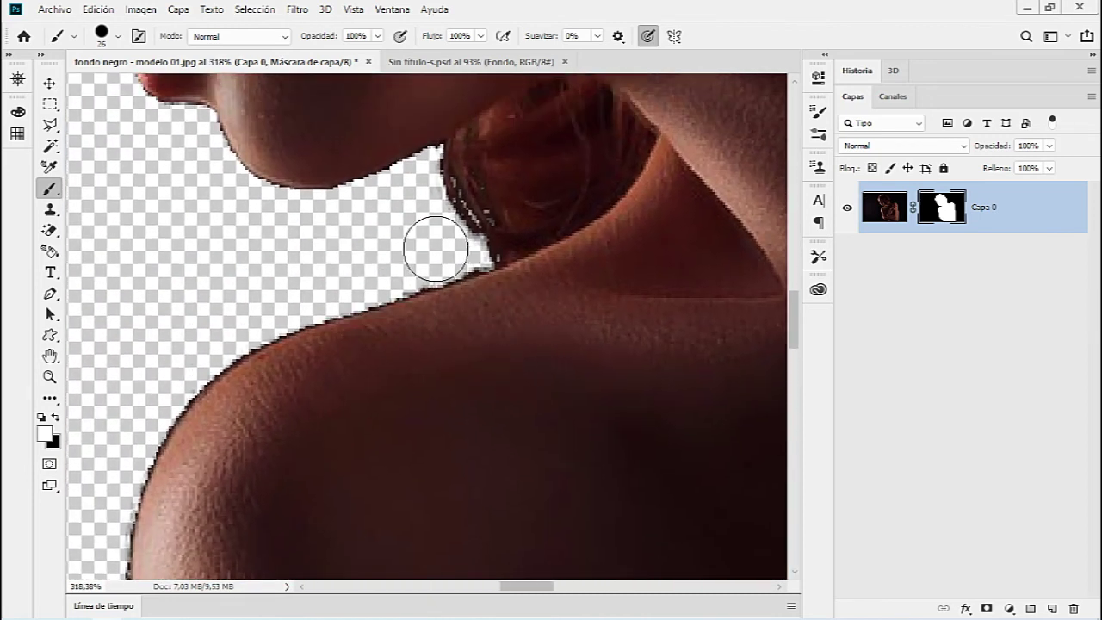
{"action": "key", "text": "x"}
{"action": "scroll", "coordinate": [377, 248], "scroll_direction": "up", "scroll_amount": 1}
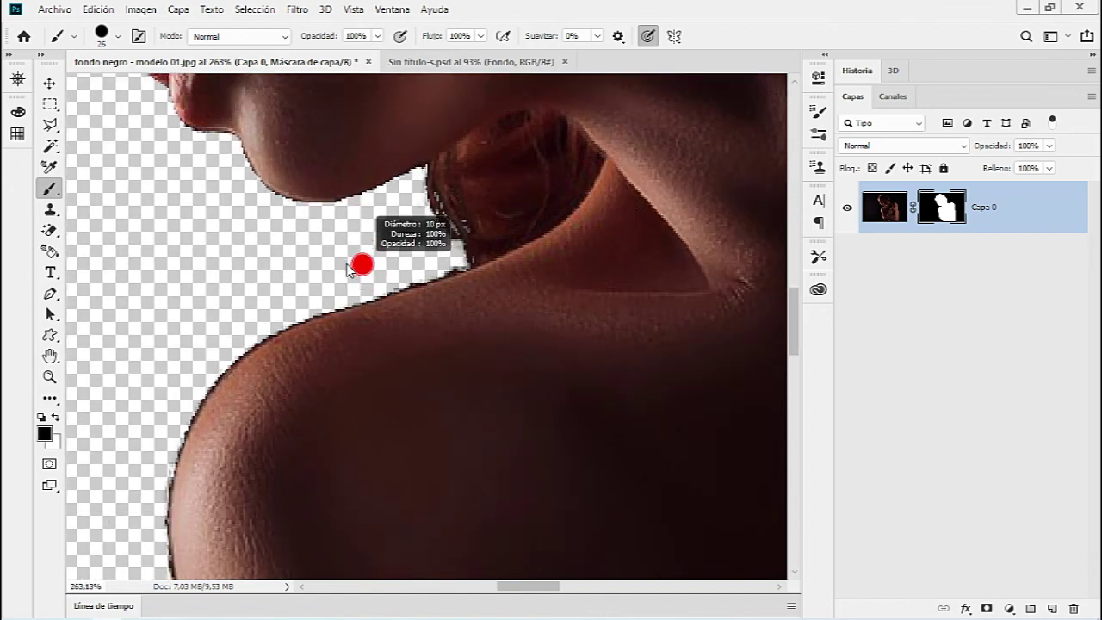
{"action": "scroll", "coordinate": [430, 275], "scroll_direction": "up", "scroll_amount": 1}
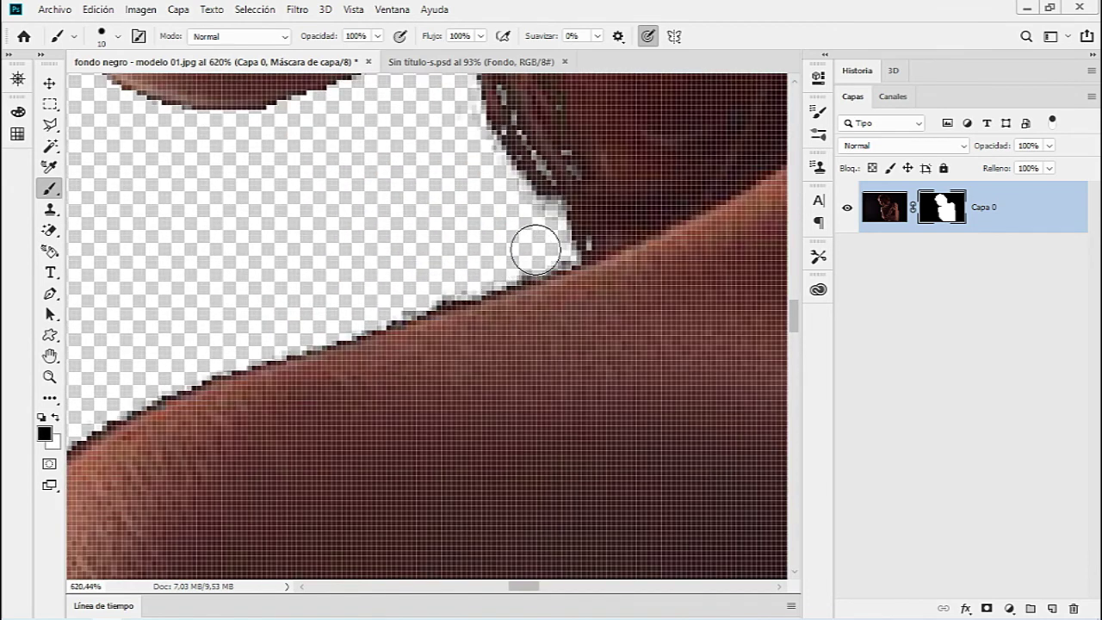
Check the cut-out edges along the neck, shoulder and arm.
{"action": "scroll", "coordinate": [377, 296], "scroll_direction": "down", "scroll_amount": 1}
{"action": "mouse_move", "coordinate": [315, 299]}
{"action": "left_mouse_down"}
{"action": "mouse_move", "coordinate": [448, 225]}
{"action": "mouse_move", "coordinate": [575, 203]}
{"action": "left_mouse_up"}
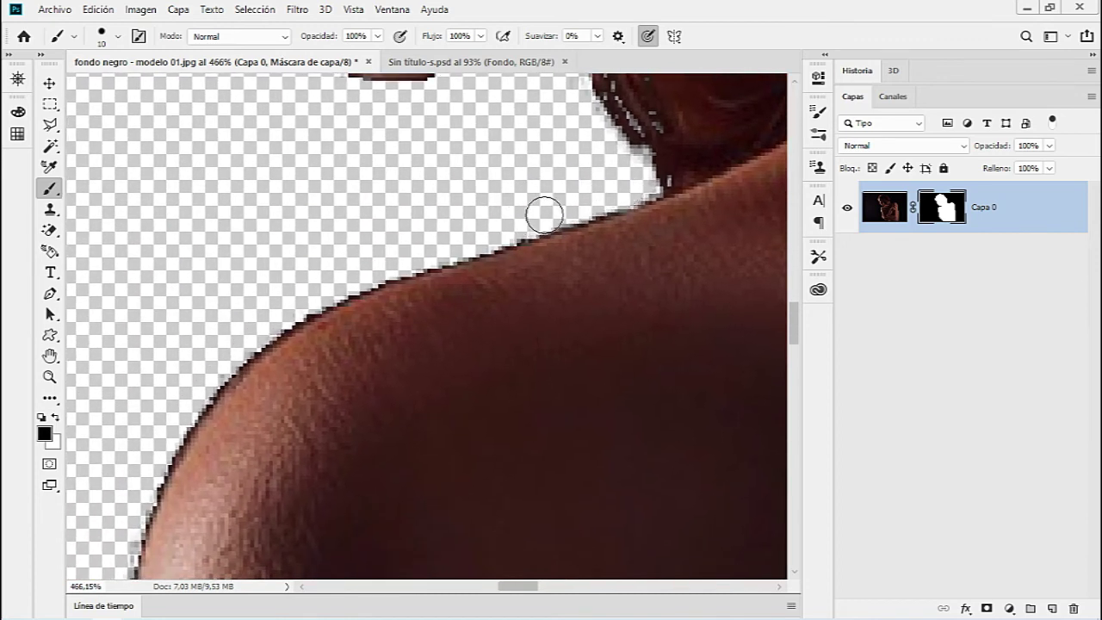
{"action": "scroll", "coordinate": [295, 319], "scroll_direction": "down", "scroll_amount": 2}
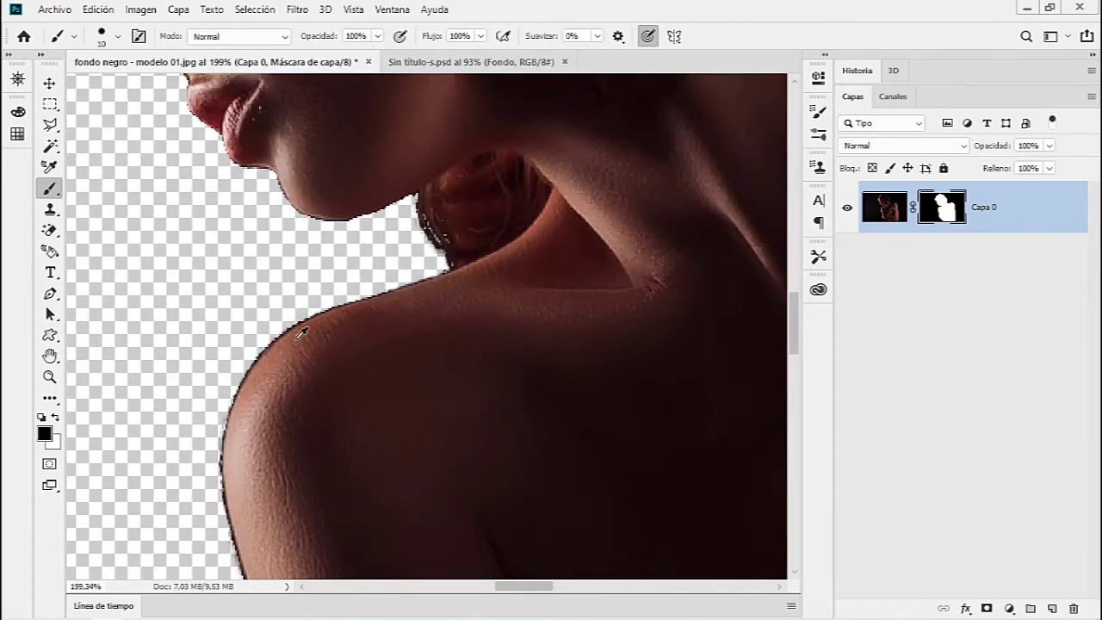
{"action": "scroll", "coordinate": [387, 357], "scroll_direction": "up", "scroll_amount": 1}
{"action": "scroll", "coordinate": [446, 255], "scroll_direction": "up", "scroll_amount": 1}
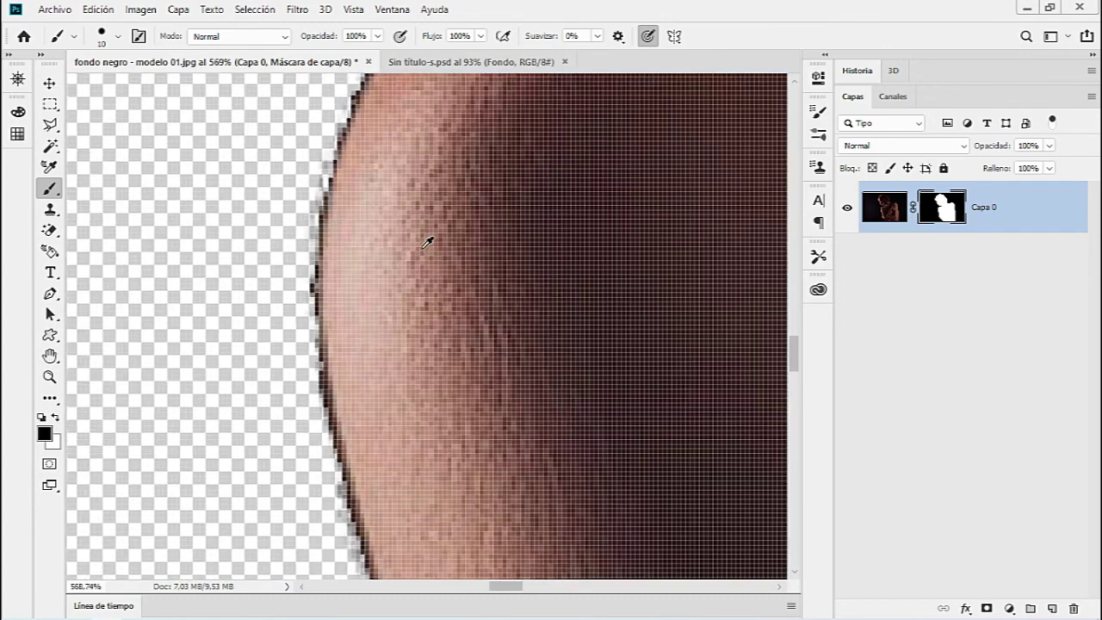
{"action": "scroll", "coordinate": [429, 238], "scroll_direction": "down", "scroll_amount": 2}
{"action": "scroll", "coordinate": [423, 238], "scroll_direction": "down", "scroll_amount": 1}
{"action": "left_click_drag", "start_coordinate": [451, 318], "coordinate": [379, 349]}
{"action": "scroll", "coordinate": [379, 349], "scroll_direction": "up", "scroll_amount": 1}
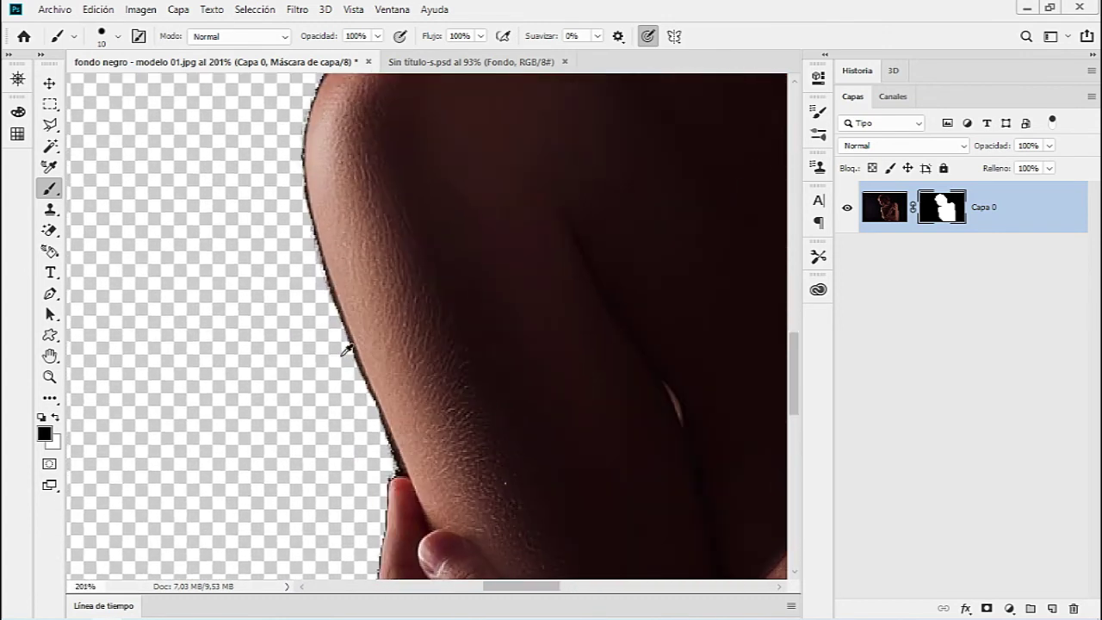
{"action": "scroll", "coordinate": [351, 345], "scroll_direction": "up", "scroll_amount": 1}
{"action": "scroll", "coordinate": [320, 327], "scroll_direction": "up", "scroll_amount": 1}
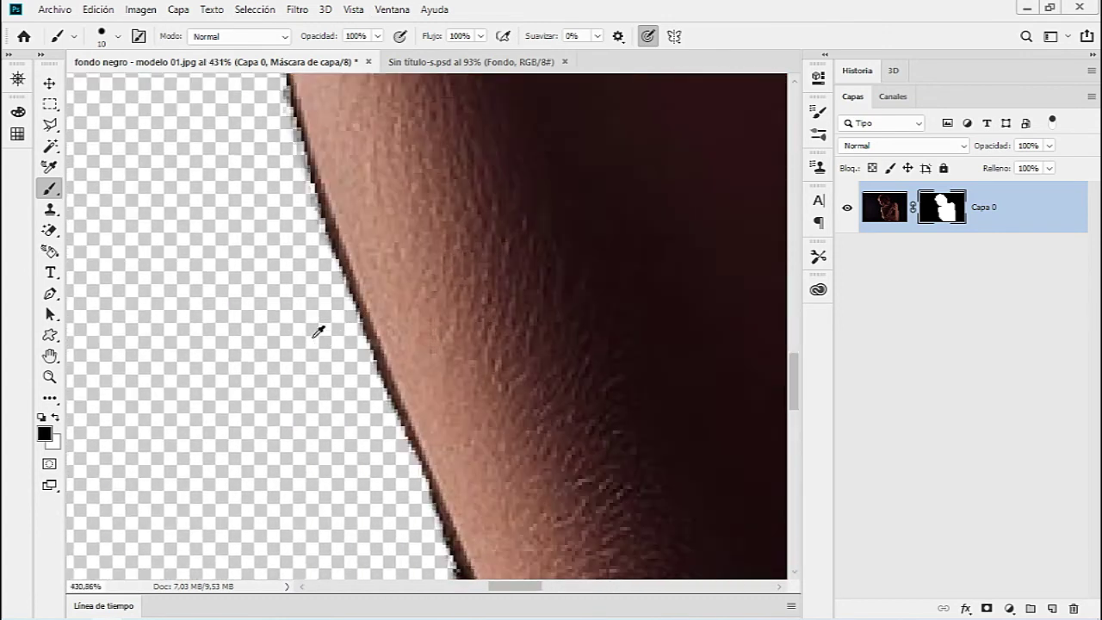
{"action": "scroll", "coordinate": [384, 330], "scroll_direction": "up", "scroll_amount": 1}
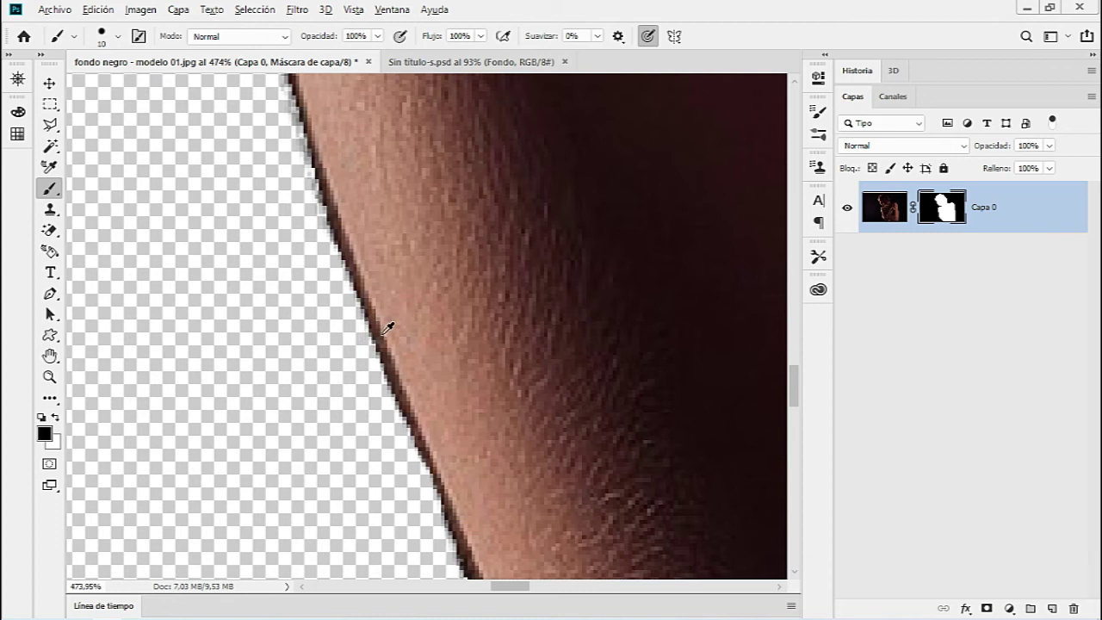
{"action": "scroll", "coordinate": [387, 330], "scroll_direction": "down", "scroll_amount": 1}
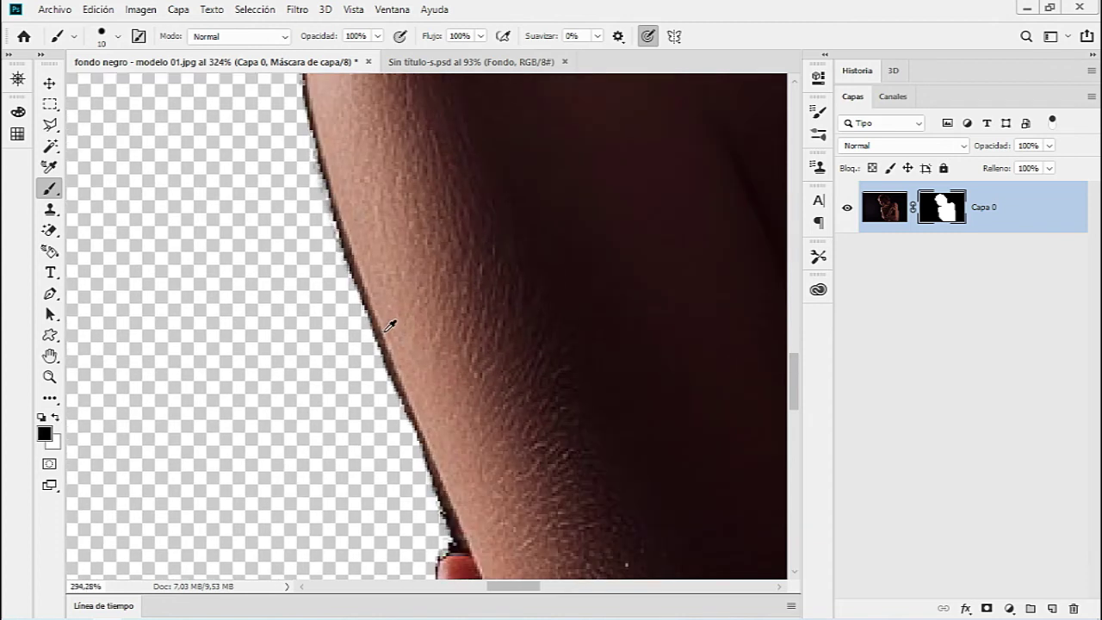
{"action": "scroll", "coordinate": [391, 324], "scroll_direction": "down", "scroll_amount": 2}
{"action": "scroll", "coordinate": [512, 246], "scroll_direction": "down", "scroll_amount": 1}
{"action": "scroll", "coordinate": [526, 241], "scroll_direction": "down", "scroll_amount": 1}
{"action": "scroll", "coordinate": [534, 246], "scroll_direction": "down", "scroll_amount": 1}
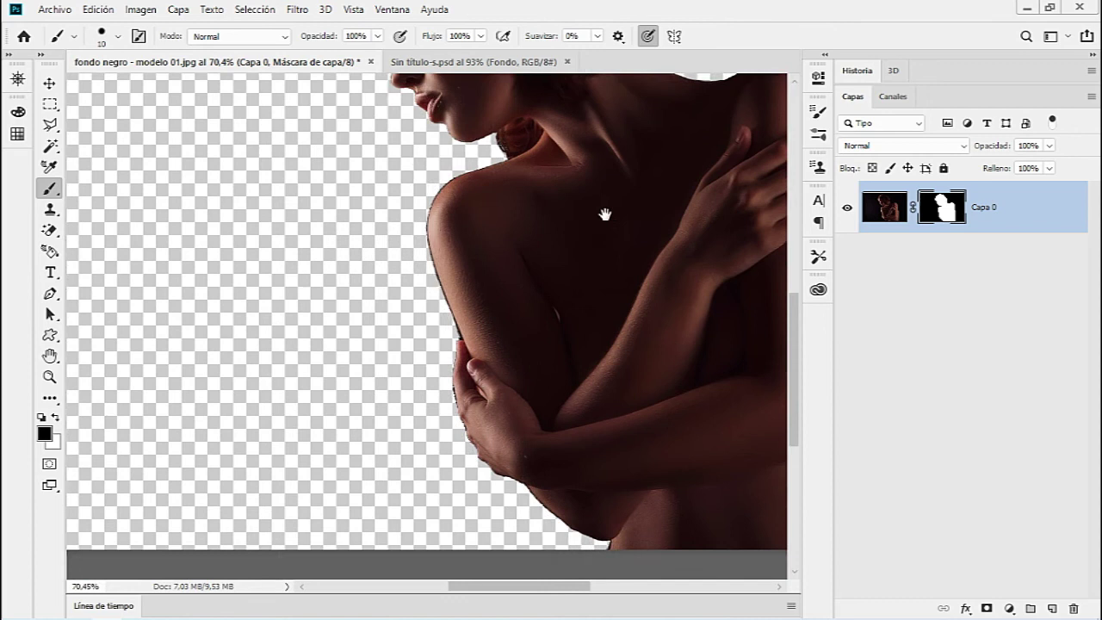
Bring the model's head into view and set a 32 px white brush.
{"action": "left_click_drag", "start_coordinate": [605, 214], "coordinate": [451, 387]}
{"action": "scroll", "coordinate": [241, 225], "scroll_direction": "up", "scroll_amount": 2}
{"action": "scroll", "coordinate": [241, 225], "scroll_direction": "up", "scroll_amount": 2}
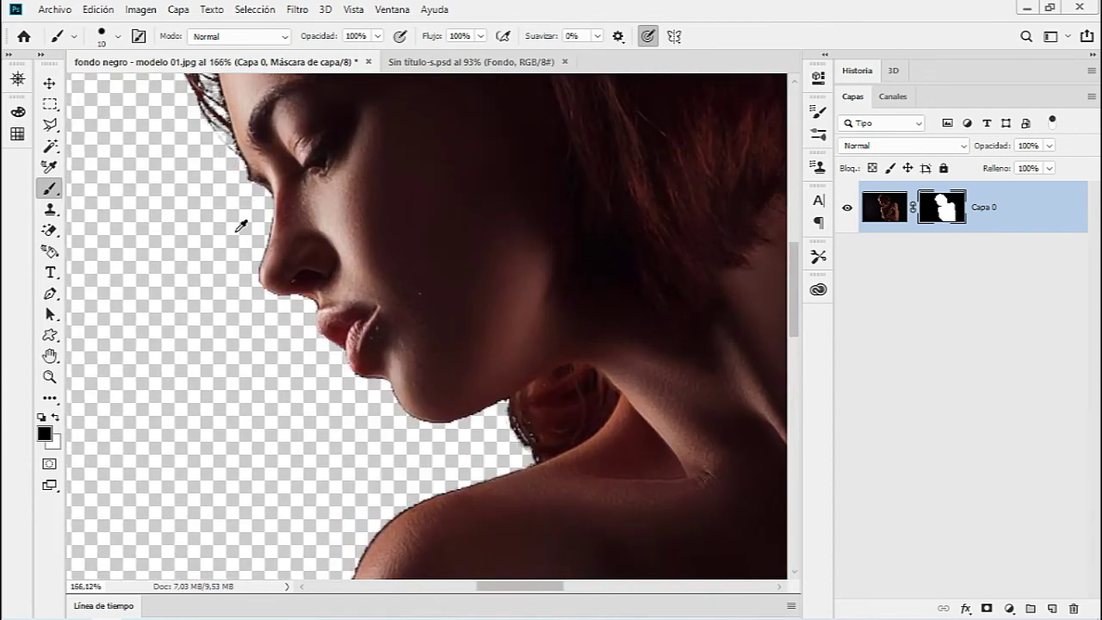
{"action": "scroll", "coordinate": [241, 226], "scroll_direction": "up", "scroll_amount": 1}
{"action": "scroll", "coordinate": [325, 258], "scroll_direction": "up", "scroll_amount": 1}
{"action": "left_click_drag", "start_coordinate": [589, 360], "coordinate": [603, 374]}
{"action": "key", "text": "x"}
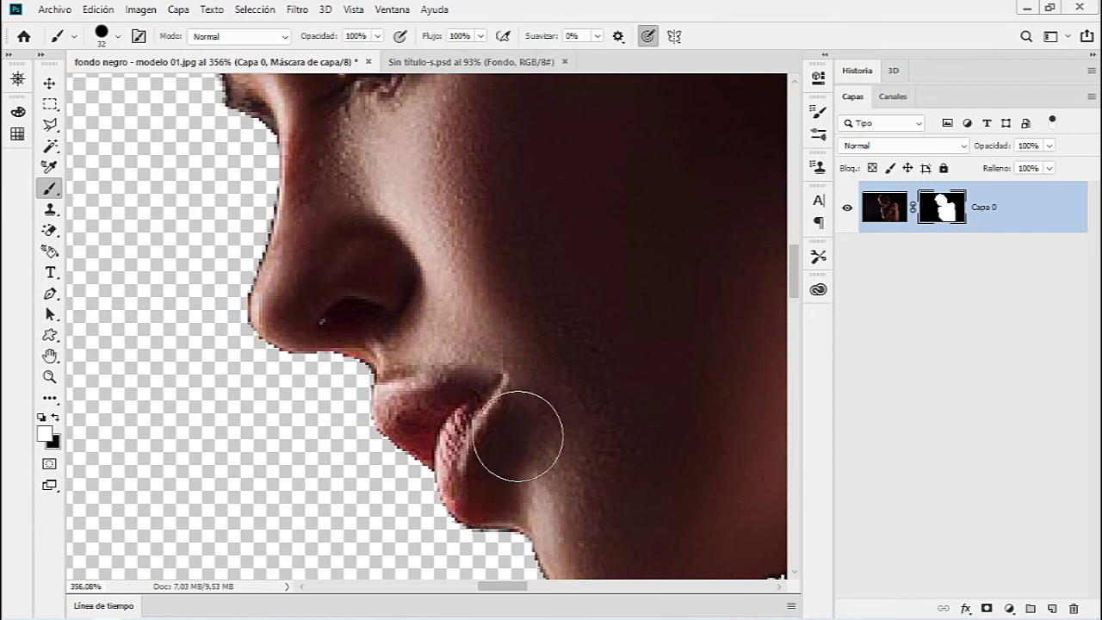
Check the eye and nose profile edge, then enter Select and Mask (Alt+Ctrl+R).
{"action": "left_click_drag", "start_coordinate": [356, 117], "coordinate": [416, 319]}
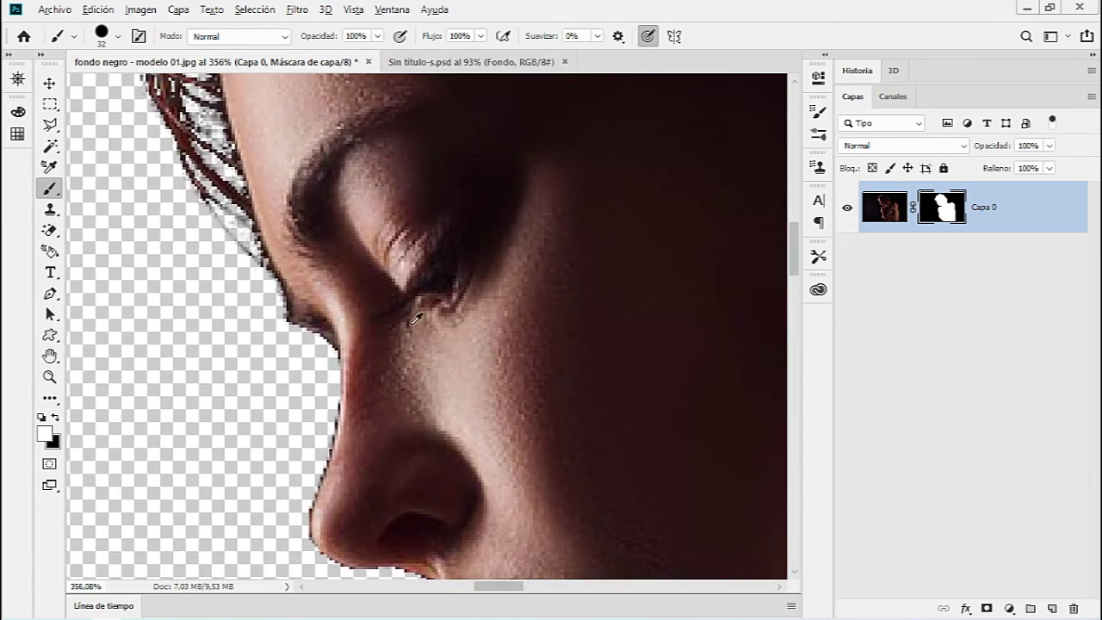
{"action": "scroll", "coordinate": [416, 319], "scroll_direction": "down", "scroll_amount": 2}
{"action": "scroll", "coordinate": [405, 323], "scroll_direction": "down", "scroll_amount": 1}
{"action": "scroll", "coordinate": [439, 313], "scroll_direction": "up", "scroll_amount": 1}
{"action": "scroll", "coordinate": [363, 405], "scroll_direction": "down", "scroll_amount": 1}
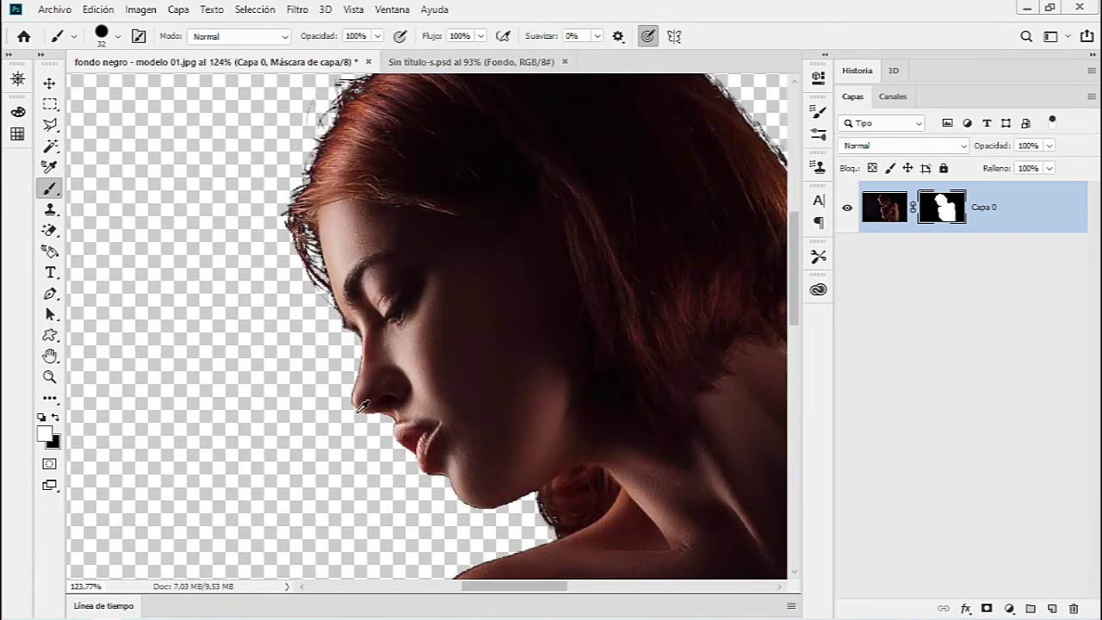
{"action": "scroll", "coordinate": [364, 405], "scroll_direction": "up", "scroll_amount": 2}
{"action": "scroll", "coordinate": [364, 344], "scroll_direction": "up", "scroll_amount": 1}
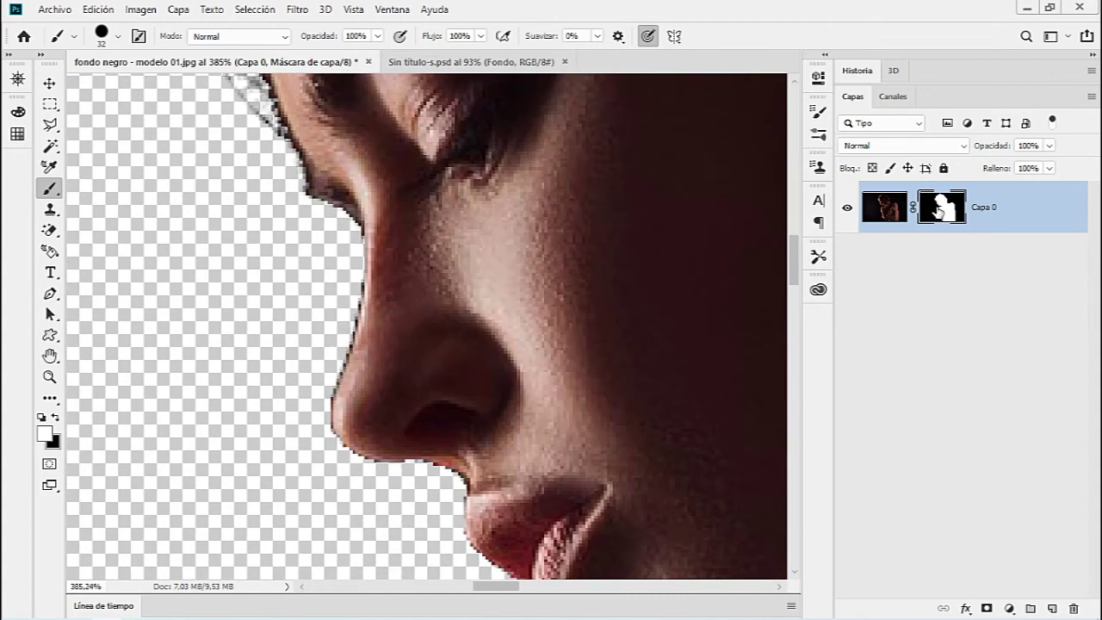
{"action": "key", "text": "ctrl+alt+r"}
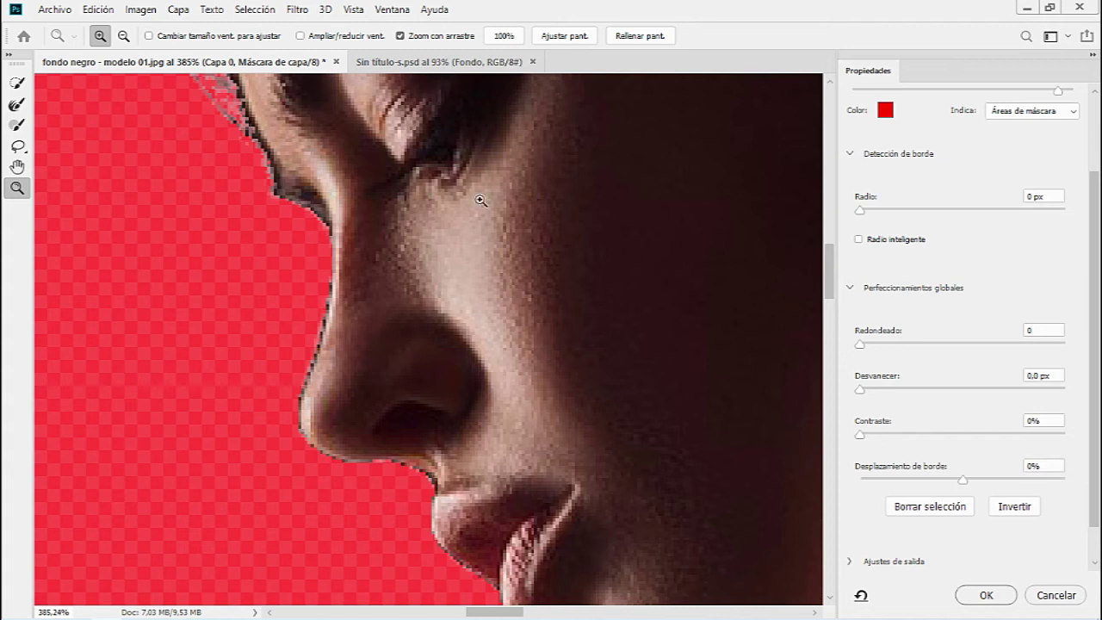
Exit Select and Mask and view Capa 0's mask alone, zoomed on the chin edge.
{"action": "key", "text": "Return"}
{"action": "scroll", "coordinate": [662, 354], "scroll_direction": "down", "scroll_amount": 3}
{"action": "left_click_drag", "start_coordinate": [661, 353], "coordinate": [482, 341]}
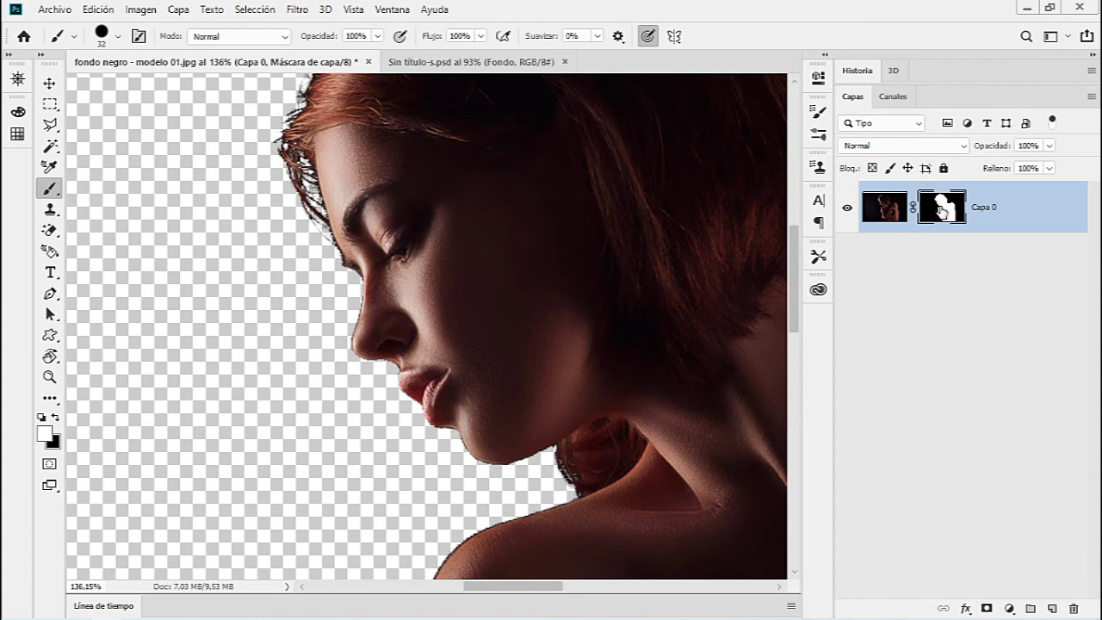
{"action": "left_click", "coordinate": [941, 210], "text": "alt"}
{"action": "key", "text": "z"}
{"action": "mouse_move", "coordinate": [475, 475]}
{"action": "left_mouse_down"}
{"action": "mouse_move", "coordinate": [548, 470]}
{"action": "mouse_move", "coordinate": [546, 440]}
{"action": "left_mouse_up"}
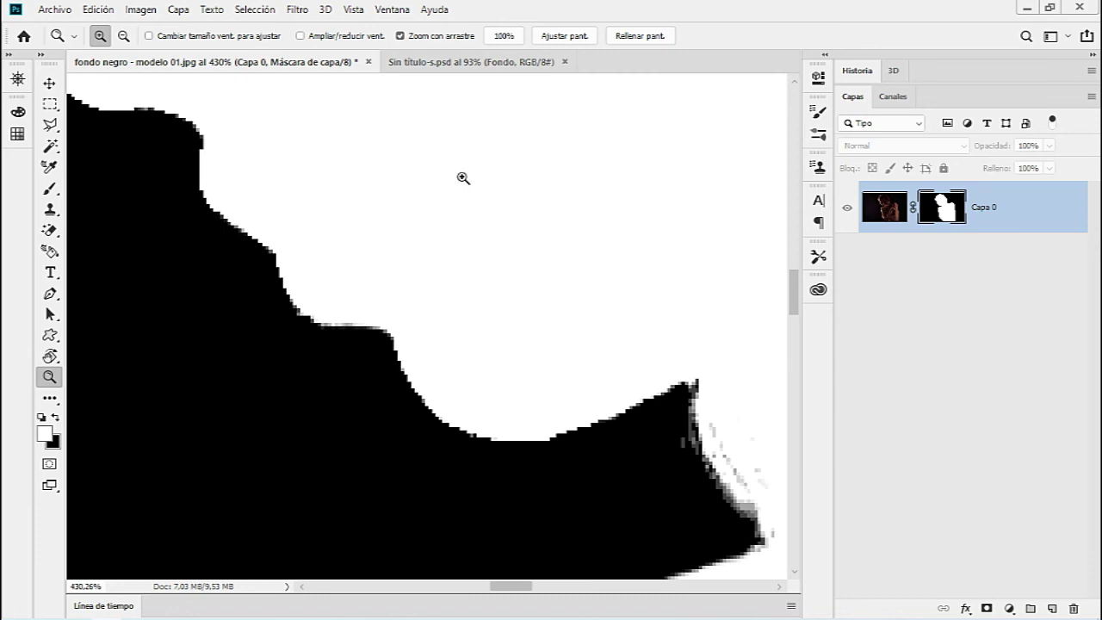
Apply a 0.6-pixel Gaussian Blur to the layer mask, then return to the photo view.
{"action": "left_click", "coordinate": [299, 10]}
{"action": "mouse_move", "coordinate": [345, 193]}
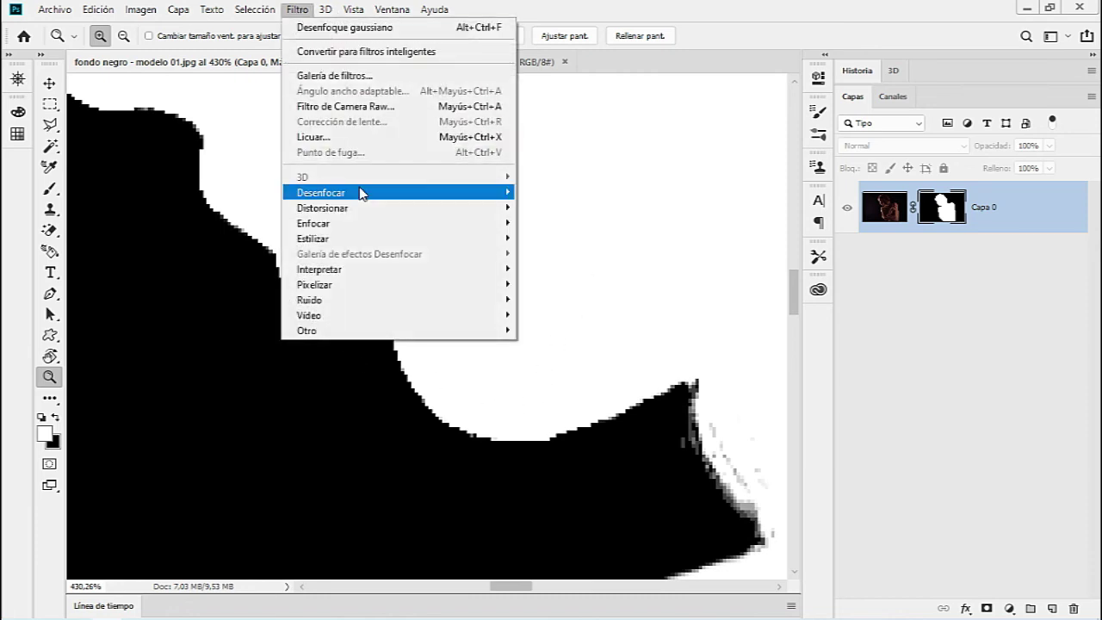
{"action": "left_click", "coordinate": [627, 299]}
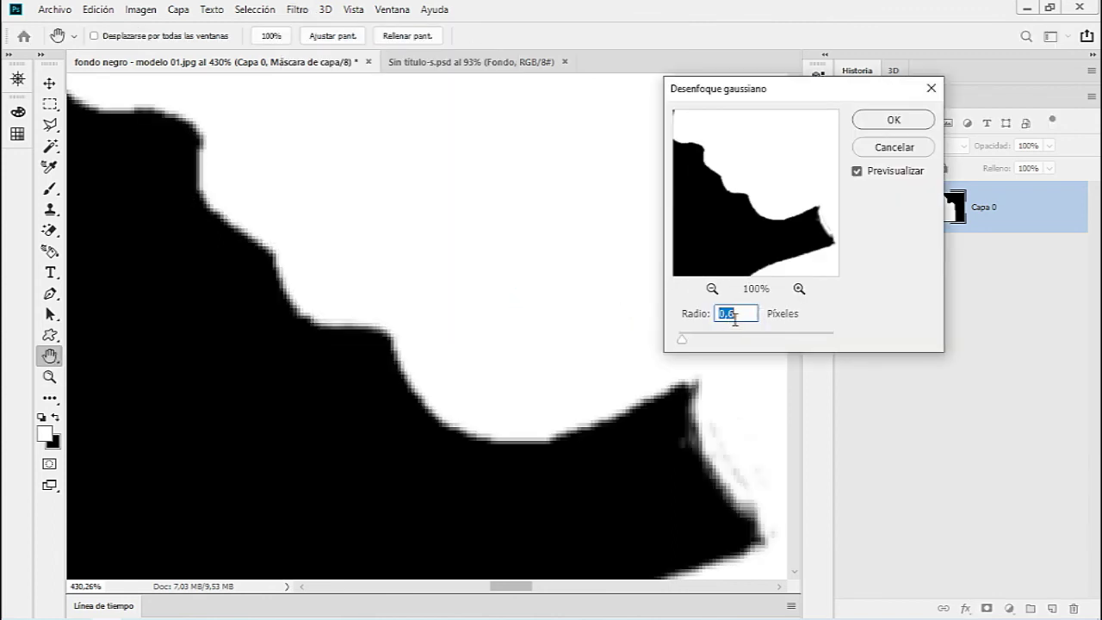
{"action": "left_click", "coordinate": [858, 173]}
{"action": "left_click", "coordinate": [894, 121]}
{"action": "key", "text": "z"}
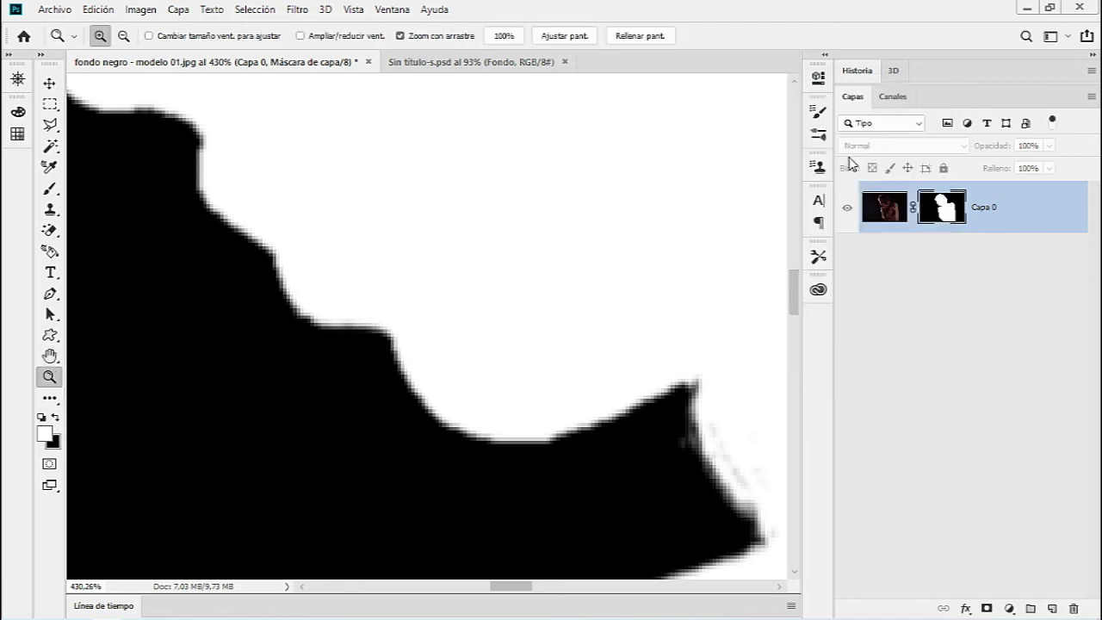
{"action": "left_click", "coordinate": [883, 216]}
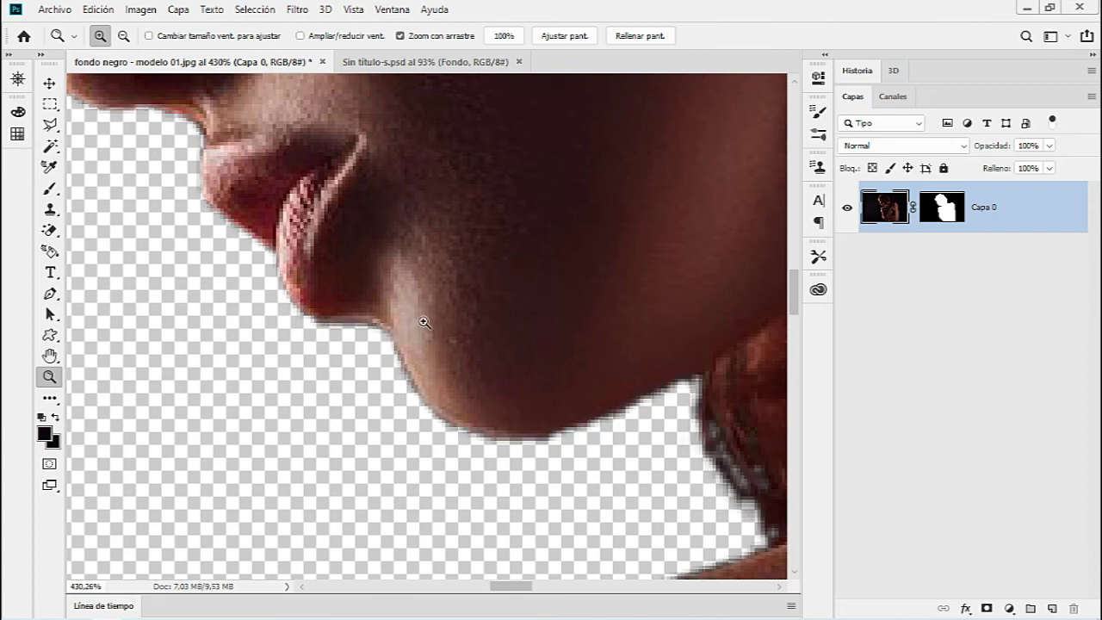
Add a new layer Capa 1 beneath Capa 0 and fill it with white.
{"action": "scroll", "coordinate": [431, 315], "scroll_direction": "down", "scroll_amount": 2}
{"action": "scroll", "coordinate": [373, 313], "scroll_direction": "down", "scroll_amount": 1}
{"action": "scroll", "coordinate": [455, 332], "scroll_direction": "down", "scroll_amount": 2}
{"action": "scroll", "coordinate": [377, 180], "scroll_direction": "down", "scroll_amount": 1}
{"action": "scroll", "coordinate": [376, 180], "scroll_direction": "up", "scroll_amount": 2}
{"action": "scroll", "coordinate": [388, 229], "scroll_direction": "down", "scroll_amount": 2}
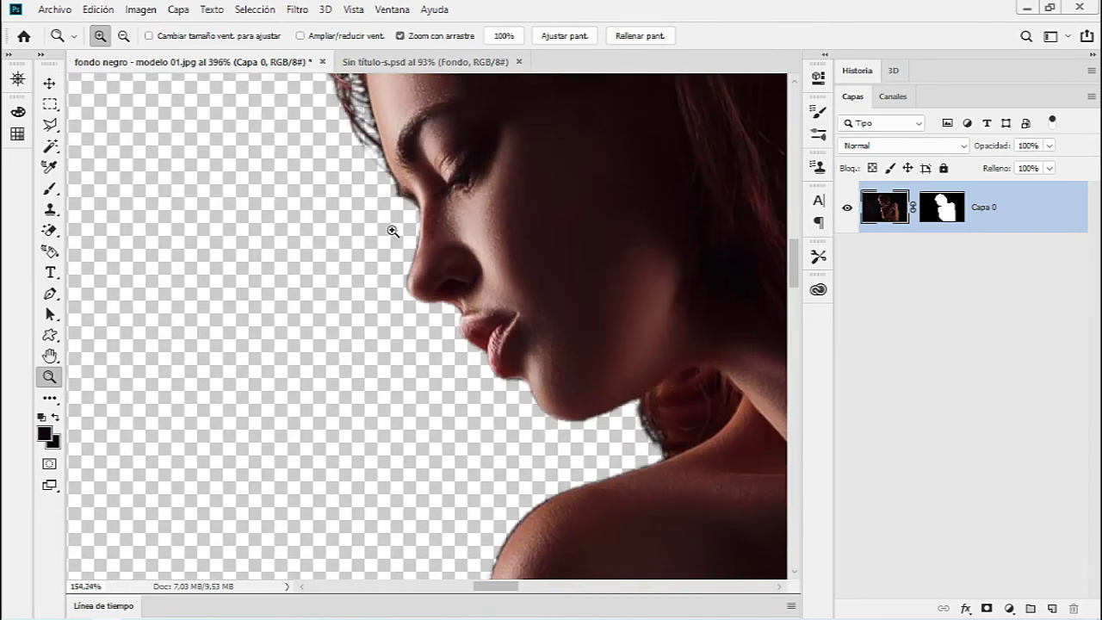
{"action": "left_click_drag", "start_coordinate": [516, 222], "coordinate": [342, 349]}
{"action": "scroll", "coordinate": [312, 275], "scroll_direction": "up", "scroll_amount": 2}
{"action": "scroll", "coordinate": [310, 370], "scroll_direction": "down", "scroll_amount": 1}
{"action": "scroll", "coordinate": [412, 405], "scroll_direction": "down", "scroll_amount": 3}
{"action": "scroll", "coordinate": [470, 394], "scroll_direction": "up", "scroll_amount": 3}
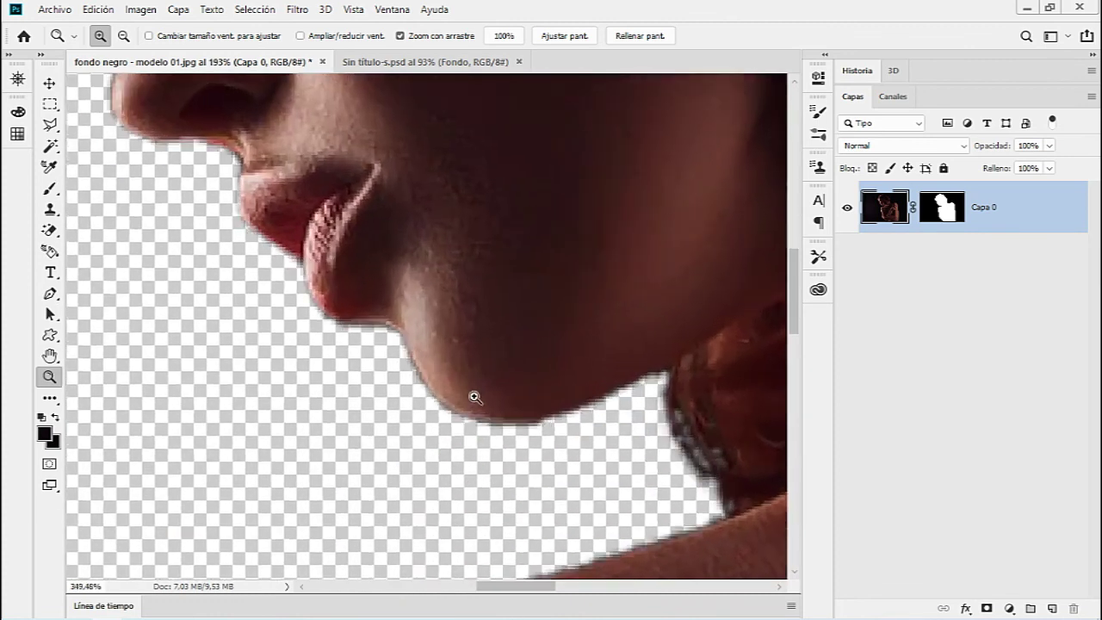
{"action": "scroll", "coordinate": [393, 342], "scroll_direction": "up", "scroll_amount": 1}
{"action": "scroll", "coordinate": [484, 394], "scroll_direction": "down", "scroll_amount": 1}
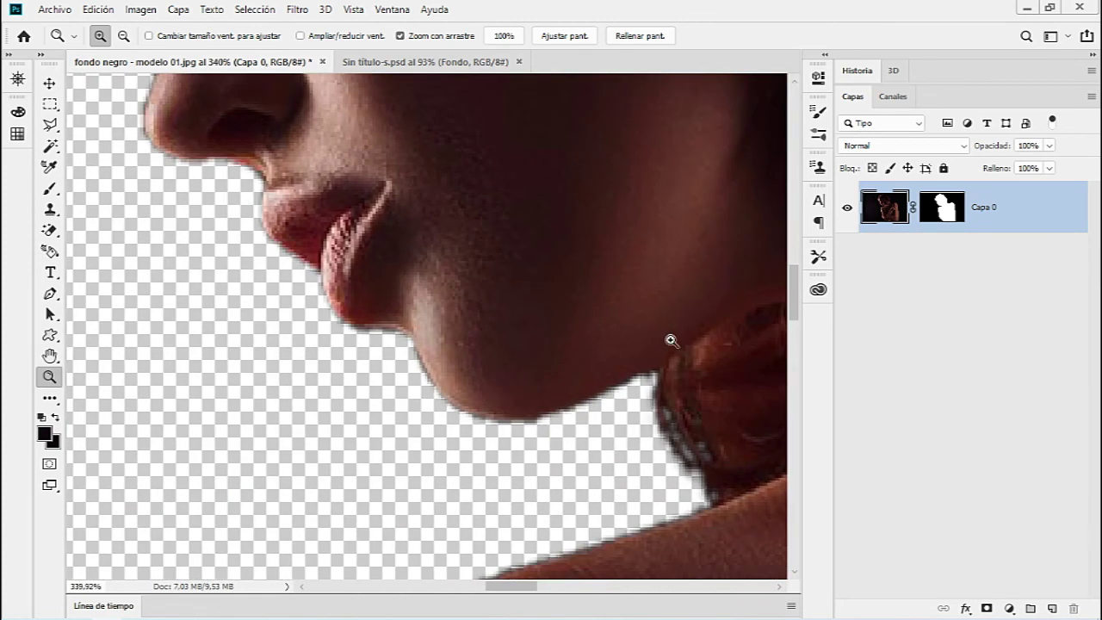
{"action": "left_click", "coordinate": [1052, 609]}
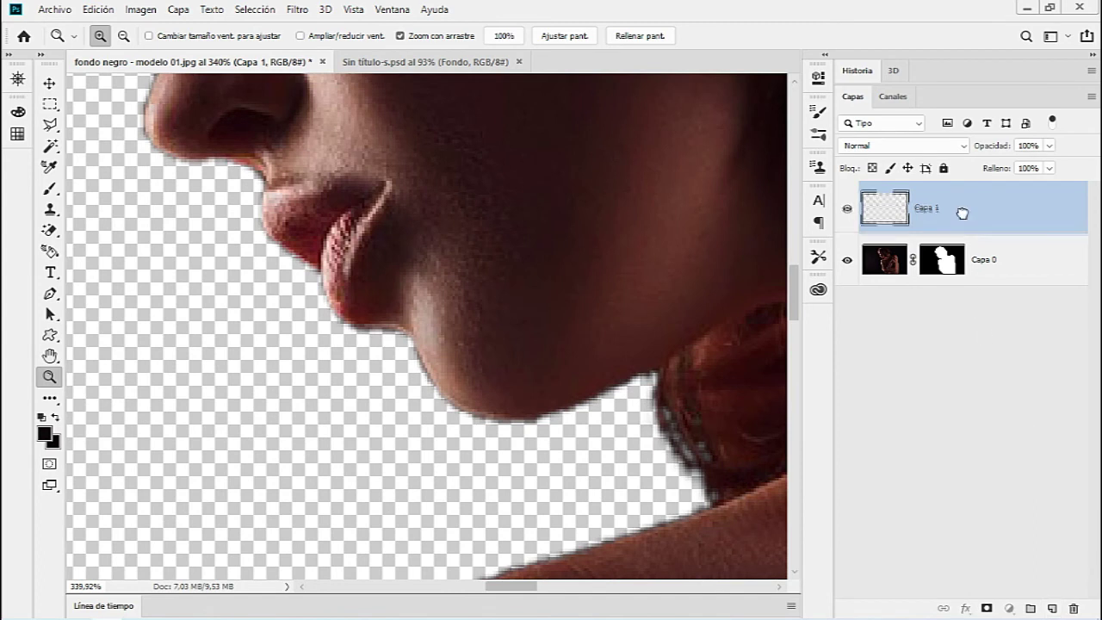
{"action": "left_click_drag", "start_coordinate": [964, 213], "coordinate": [965, 313]}
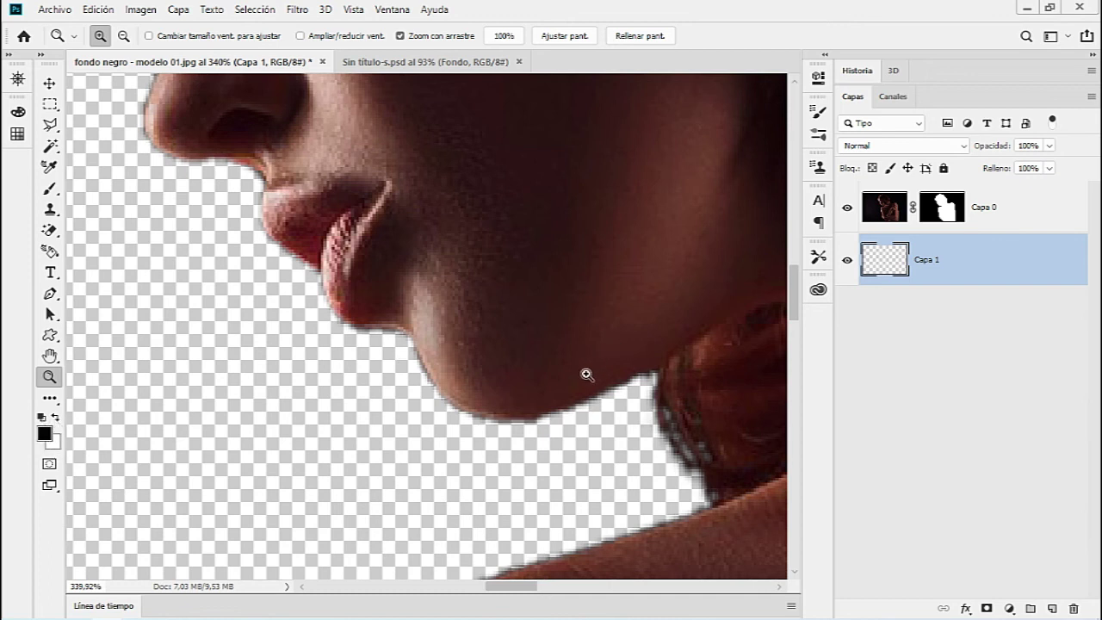
{"action": "key", "text": "ctrl+BackSpace"}
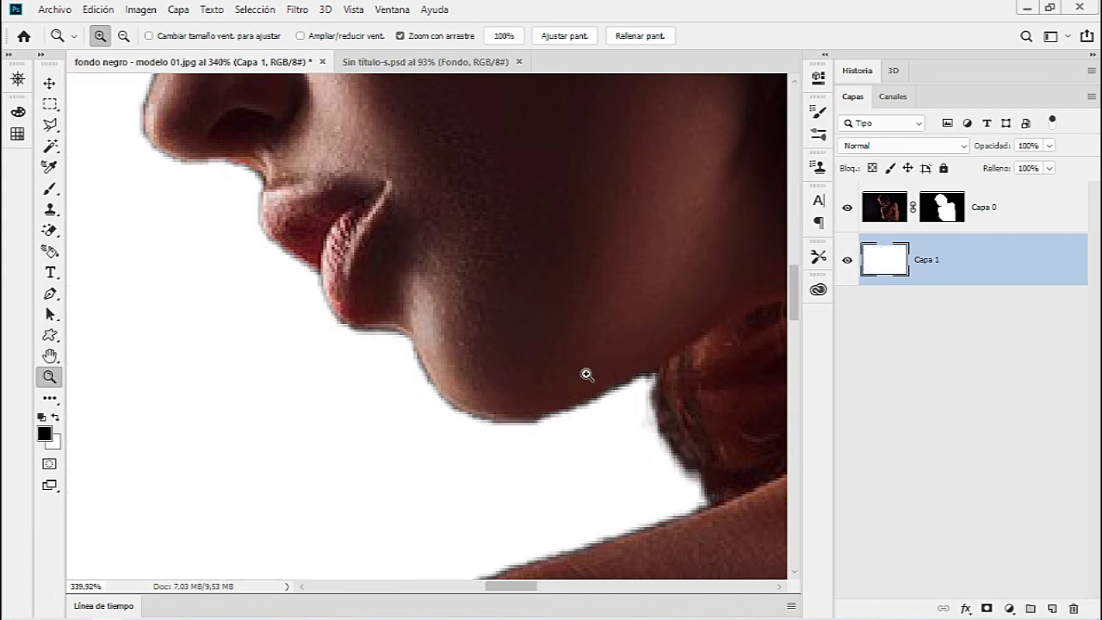
Toggle Capa 1 between black and white fills to compare edges, ending on white.
{"action": "key", "text": "alt+BackSpace"}
{"action": "key", "text": "ctrl+BackSpace"}
{"action": "key", "text": "alt+BackSpace"}
{"action": "key", "text": "ctrl+BackSpace"}
{"action": "key", "text": "alt+BackSpace"}
{"action": "key", "text": "ctrl+BackSpace"}
{"action": "key", "text": "alt+BackSpace"}
{"action": "key", "text": "ctrl+BackSpace"}
{"action": "key", "text": "alt+BackSpace"}
{"action": "key", "text": "ctrl+BackSpace"}
{"action": "key", "text": "alt+BackSpace"}
{"action": "key", "text": "ctrl+BackSpace"}
{"action": "key", "text": "alt+BackSpace"}
{"action": "key", "text": "ctrl+BackSpace"}
{"action": "mouse_move", "coordinate": [429, 350]}
{"action": "left_mouse_down"}
{"action": "mouse_move", "coordinate": [349, 352]}
{"action": "mouse_move", "coordinate": [519, 352]}
{"action": "mouse_move", "coordinate": [388, 393]}
{"action": "mouse_move", "coordinate": [537, 374]}
{"action": "mouse_move", "coordinate": [502, 382]}
{"action": "mouse_move", "coordinate": [448, 298]}
{"action": "mouse_move", "coordinate": [522, 247]}
{"action": "mouse_move", "coordinate": [505, 225]}
{"action": "mouse_move", "coordinate": [488, 315]}
{"action": "left_mouse_up"}
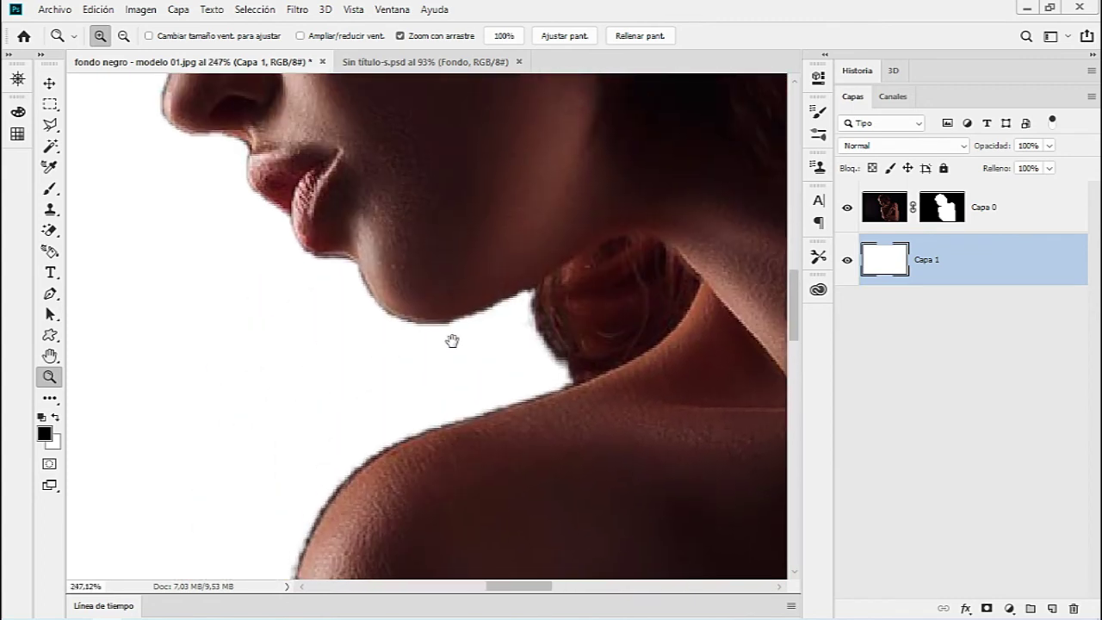
Select Capa 0's layer mask and briefly view it on its own.
{"action": "left_click", "coordinate": [941, 202]}
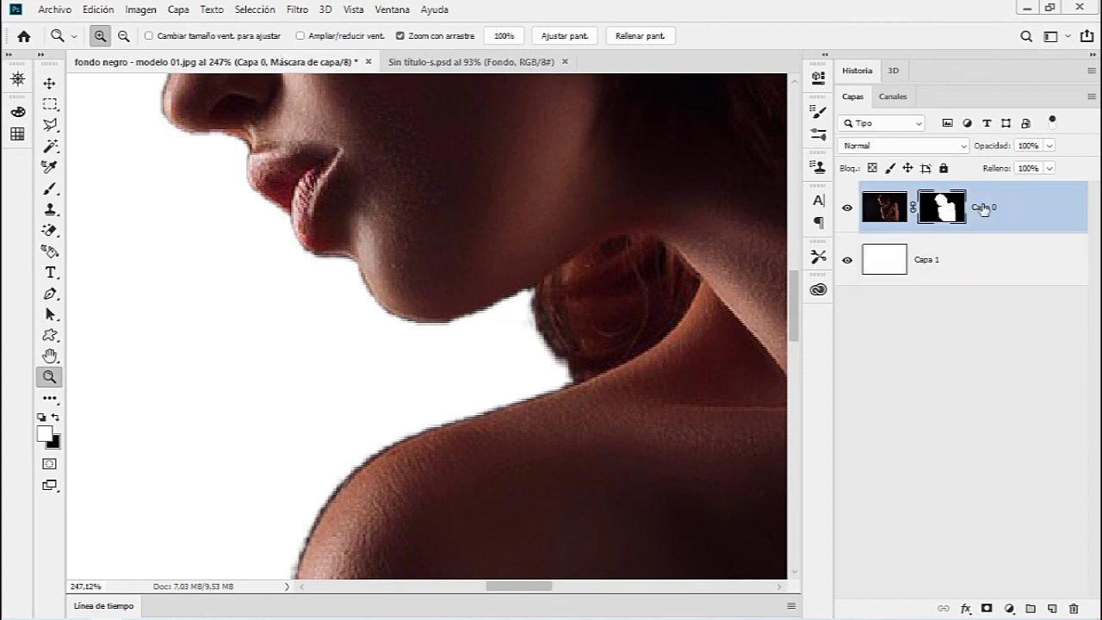
{"action": "left_click", "coordinate": [959, 212], "text": "alt"}
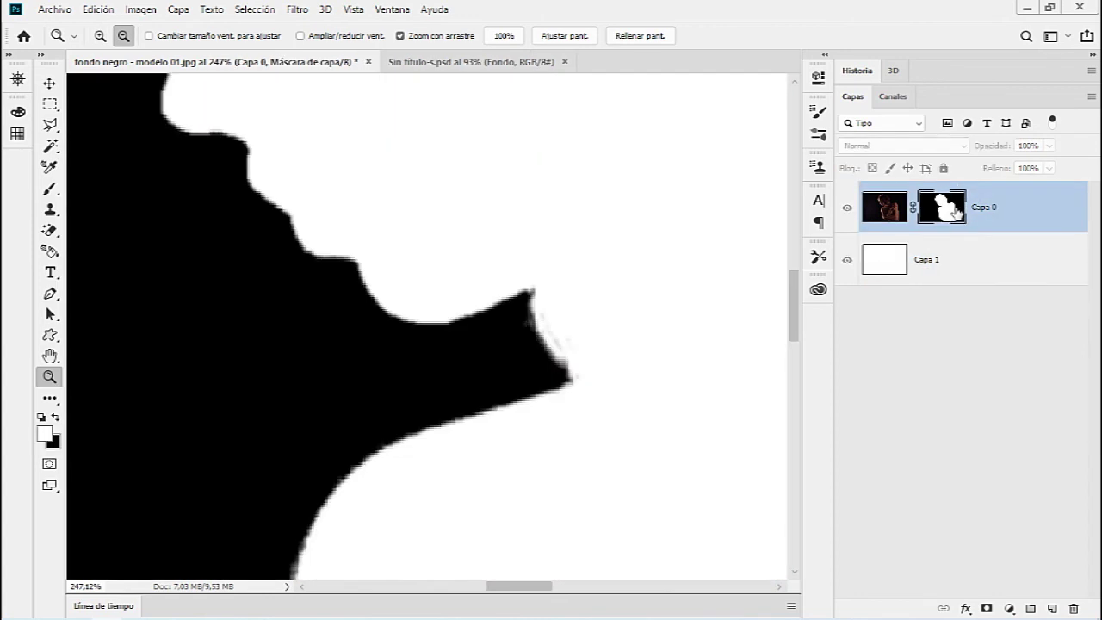
{"action": "left_click", "coordinate": [959, 212], "text": "alt"}
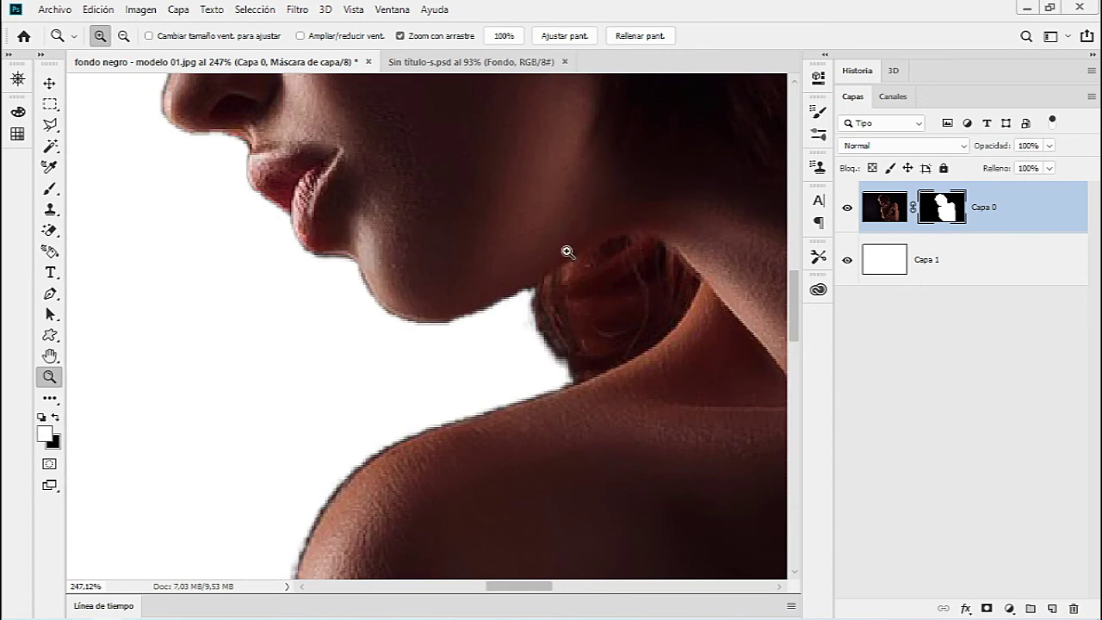
Apply Levels with input 224, 0.18, 255 to the layer mask to harden its edges.
{"action": "left_click", "coordinate": [139, 11]}
{"action": "mouse_move", "coordinate": [151, 52]}
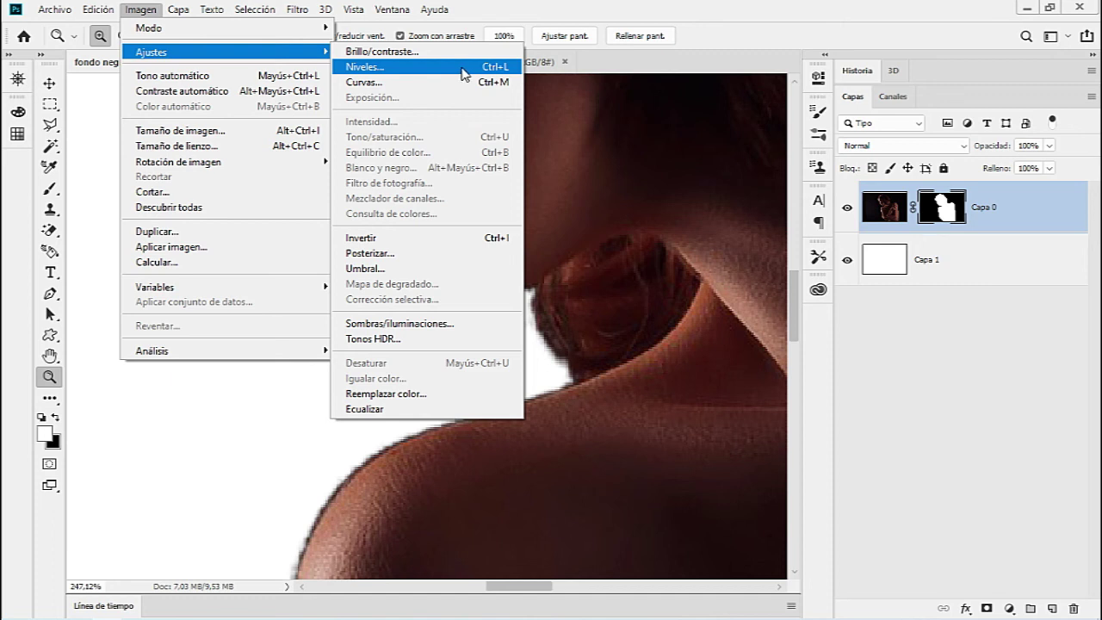
{"action": "left_click", "coordinate": [463, 74]}
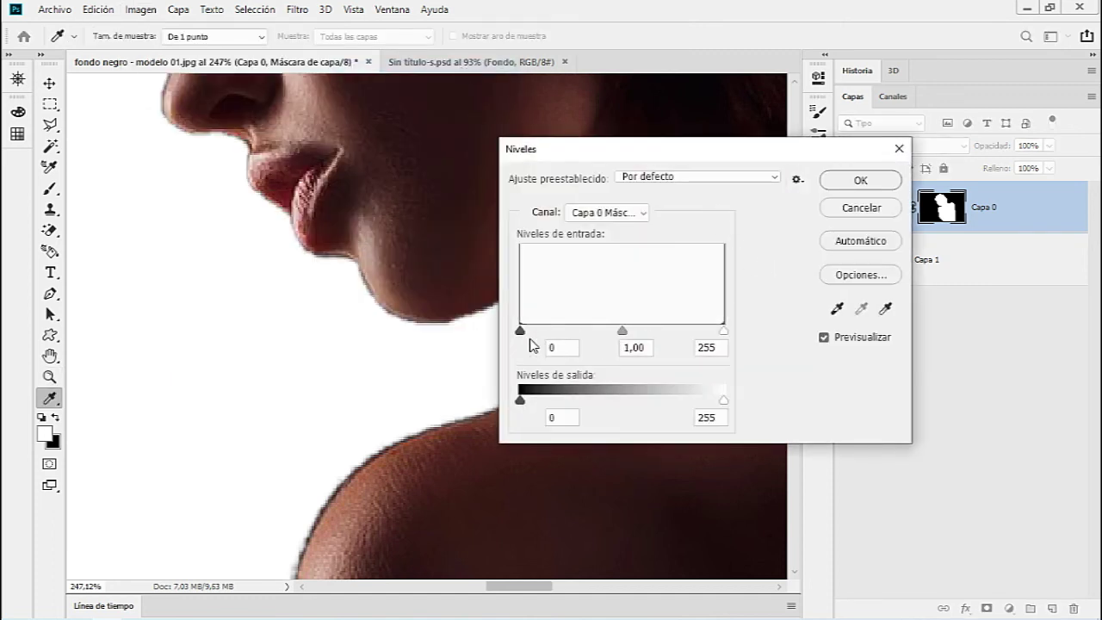
{"action": "left_click_drag", "start_coordinate": [520, 331], "coordinate": [612, 334]}
{"action": "mouse_move", "coordinate": [721, 333]}
{"action": "left_mouse_down"}
{"action": "mouse_move", "coordinate": [750, 332]}
{"action": "mouse_move", "coordinate": [699, 334]}
{"action": "mouse_move", "coordinate": [711, 334]}
{"action": "left_mouse_up"}
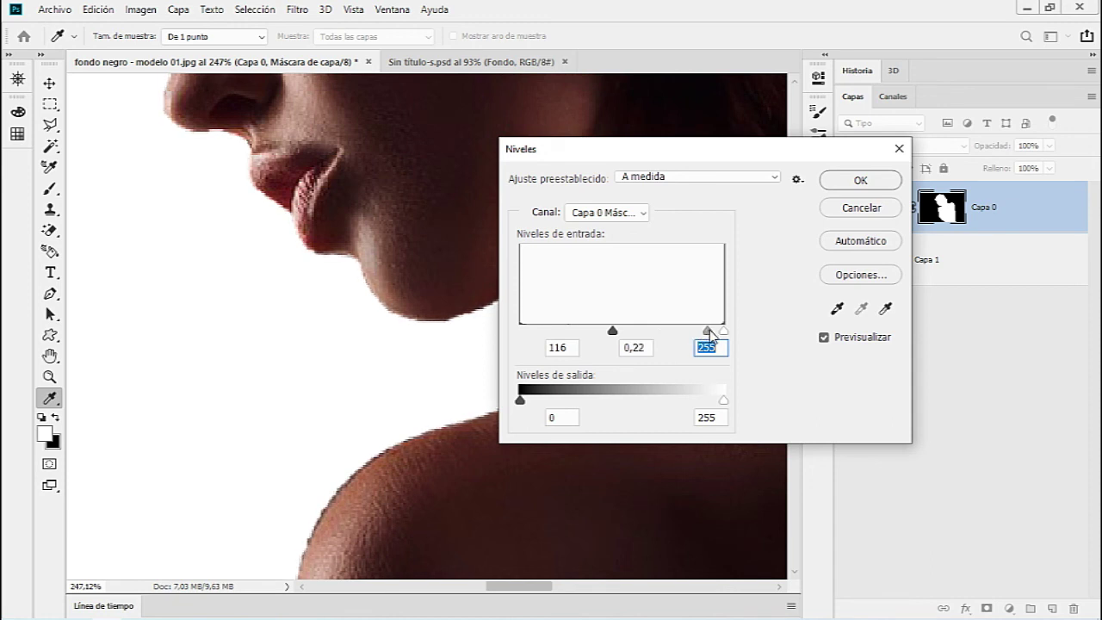
{"action": "left_click", "coordinate": [622, 347]}
{"action": "left_click_drag", "start_coordinate": [617, 333], "coordinate": [647, 334]}
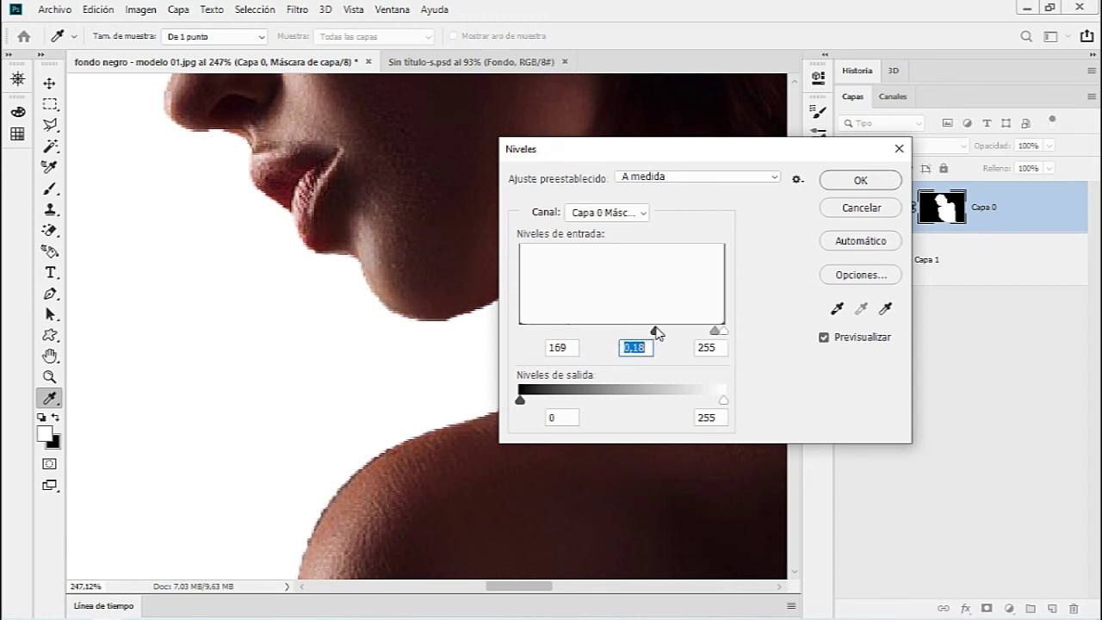
{"action": "left_click_drag", "start_coordinate": [700, 330], "coordinate": [711, 330]}
{"action": "left_click", "coordinate": [858, 181]}
{"action": "key", "text": "z"}
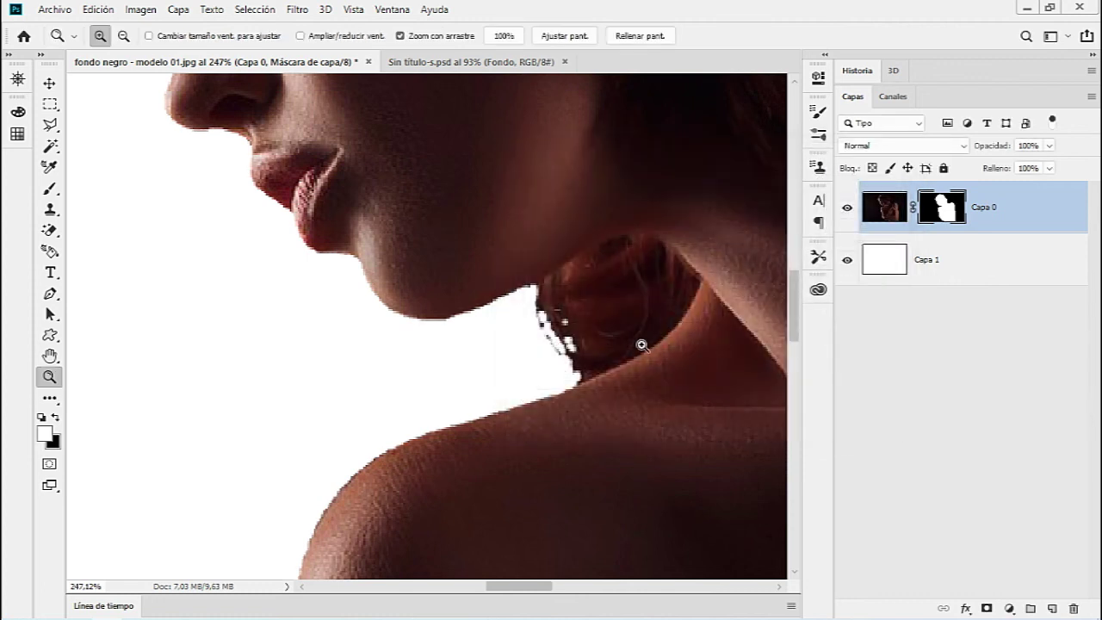
{"action": "mouse_move", "coordinate": [636, 386]}
{"action": "left_mouse_down"}
{"action": "mouse_move", "coordinate": [603, 384]}
{"action": "mouse_move", "coordinate": [645, 382]}
{"action": "mouse_move", "coordinate": [521, 397]}
{"action": "mouse_move", "coordinate": [554, 387]}
{"action": "left_mouse_up"}
Activate the Brush on the mask and bring the shoulder and arms into view.
{"action": "mouse_move", "coordinate": [442, 287]}
{"action": "left_mouse_down"}
{"action": "mouse_move", "coordinate": [406, 414]}
{"action": "mouse_move", "coordinate": [410, 475]}
{"action": "left_mouse_up"}
{"action": "left_click_drag", "start_coordinate": [275, 170], "coordinate": [387, 277]}
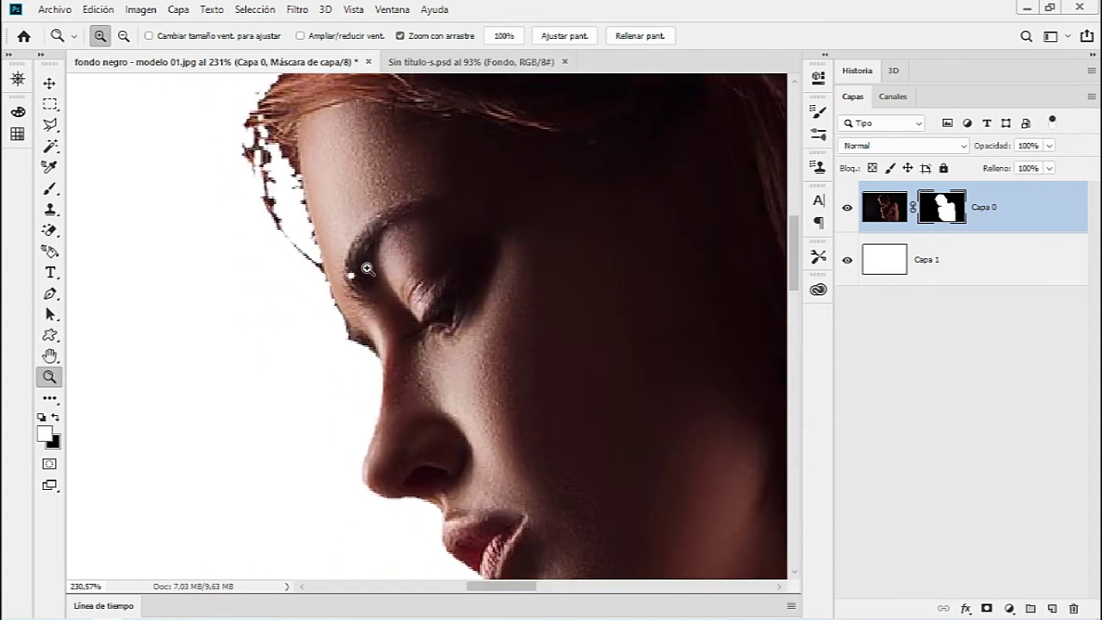
{"action": "key", "text": "b"}
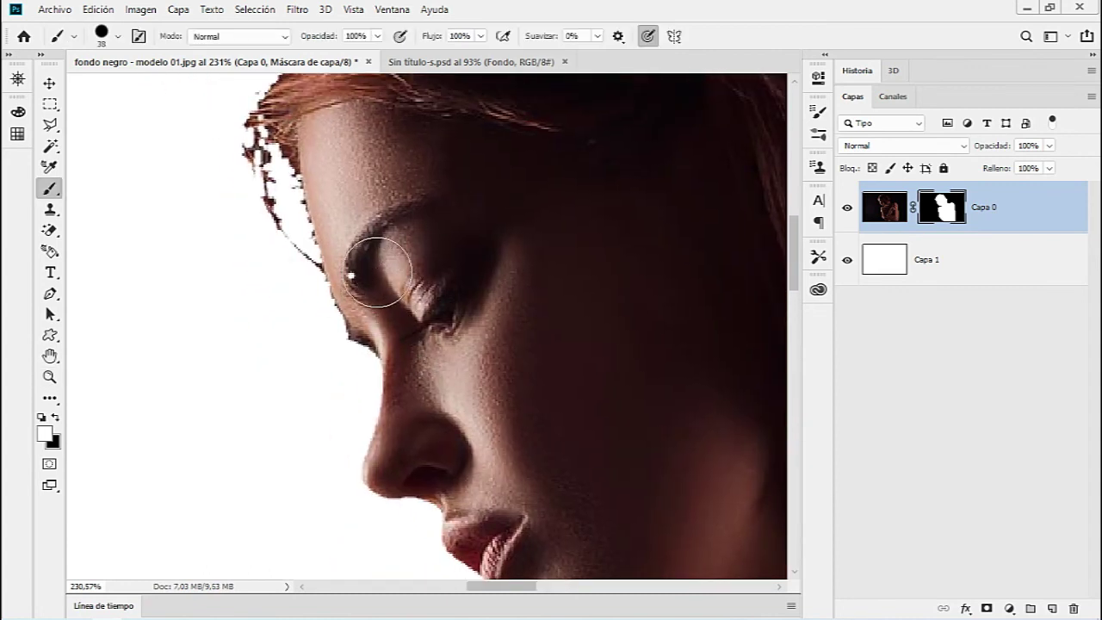
{"action": "scroll", "coordinate": [516, 301], "scroll_direction": "down", "scroll_amount": 2}
{"action": "scroll", "coordinate": [384, 292], "scroll_direction": "down", "scroll_amount": 3}
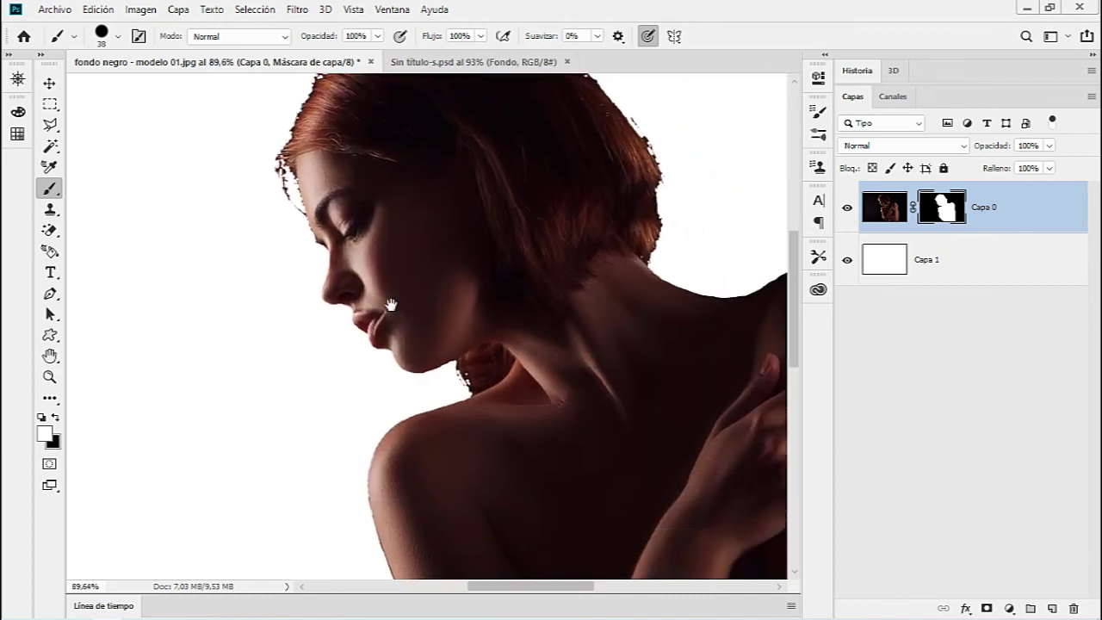
{"action": "scroll", "coordinate": [387, 485], "scroll_direction": "down", "scroll_amount": 3}
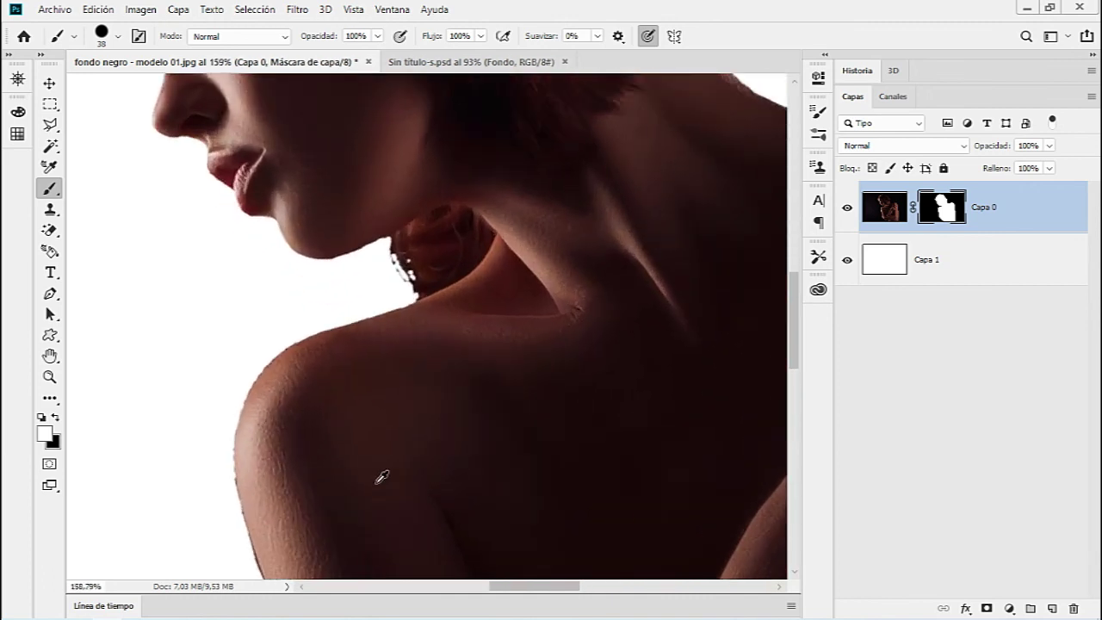
{"action": "scroll", "coordinate": [362, 500], "scroll_direction": "up", "scroll_amount": 3}
{"action": "left_click_drag", "start_coordinate": [362, 500], "coordinate": [420, 214]}
Paint black over the dark specks along the hand edge.
{"action": "scroll", "coordinate": [485, 393], "scroll_direction": "up", "scroll_amount": 1}
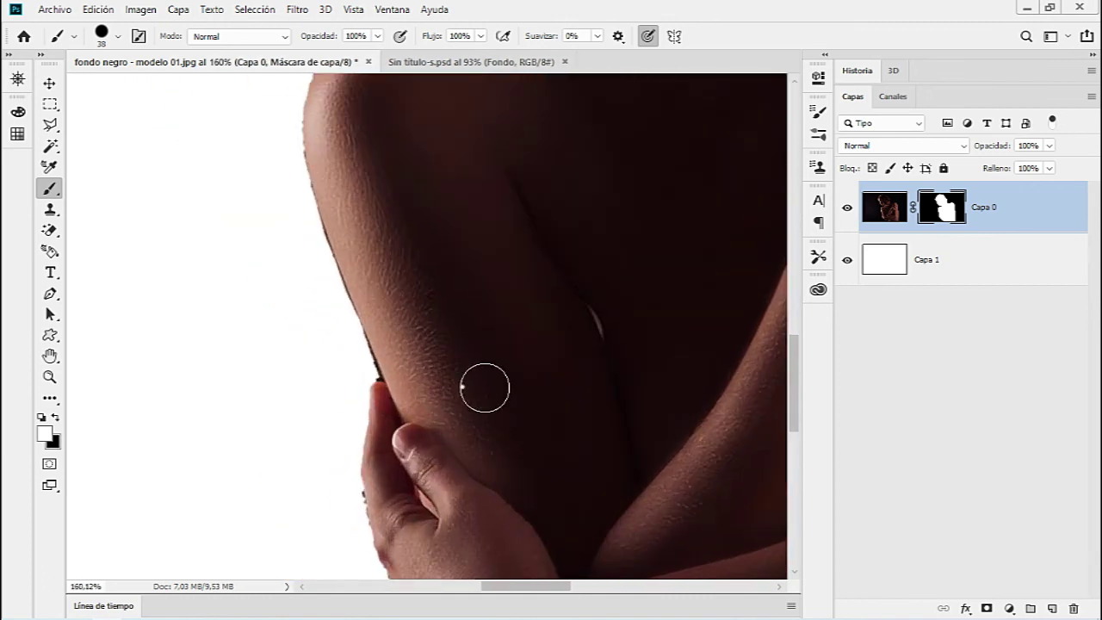
{"action": "scroll", "coordinate": [461, 414], "scroll_direction": "up", "scroll_amount": 1}
{"action": "scroll", "coordinate": [465, 456], "scroll_direction": "up", "scroll_amount": 1}
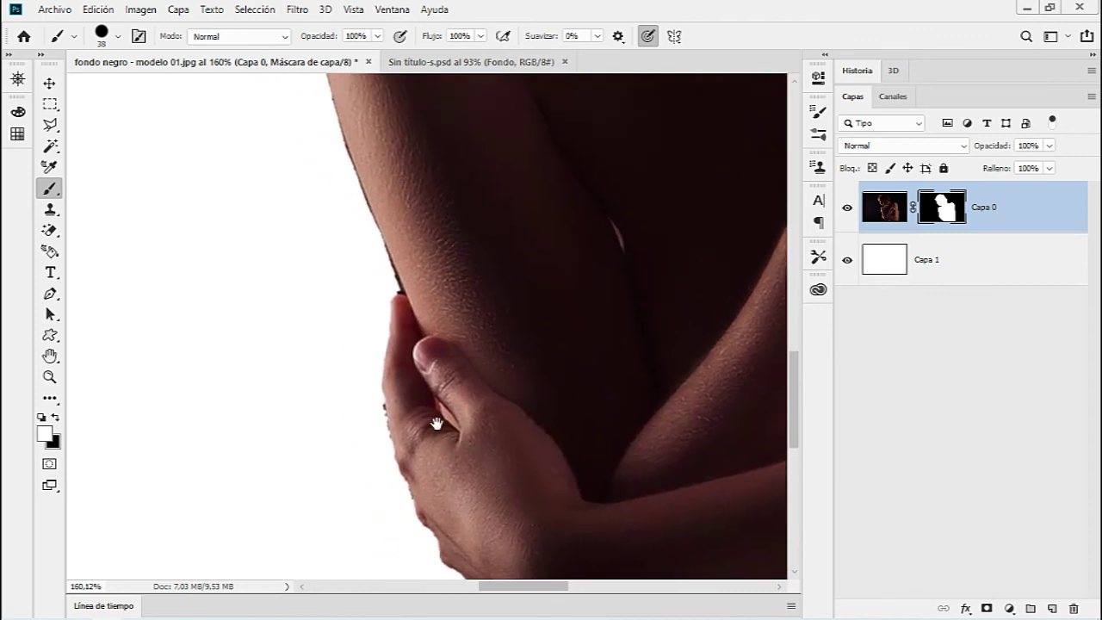
{"action": "scroll", "coordinate": [438, 414], "scroll_direction": "up", "scroll_amount": 1}
{"action": "scroll", "coordinate": [396, 431], "scroll_direction": "up", "scroll_amount": 1}
{"action": "key", "text": "x"}
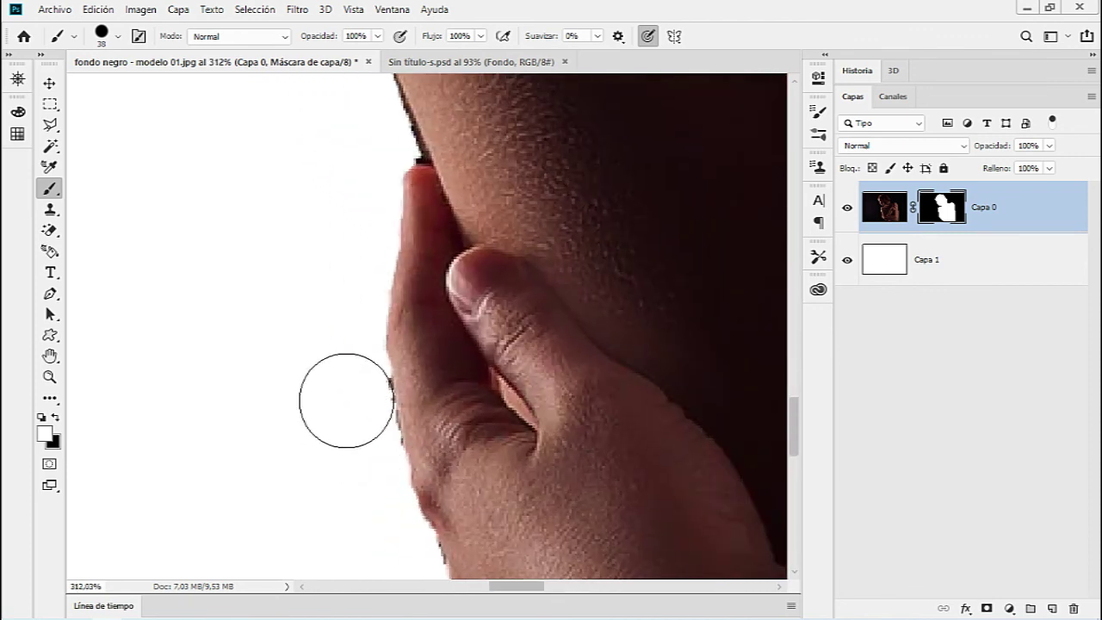
{"action": "left_click_drag", "start_coordinate": [347, 398], "coordinate": [340, 404]}
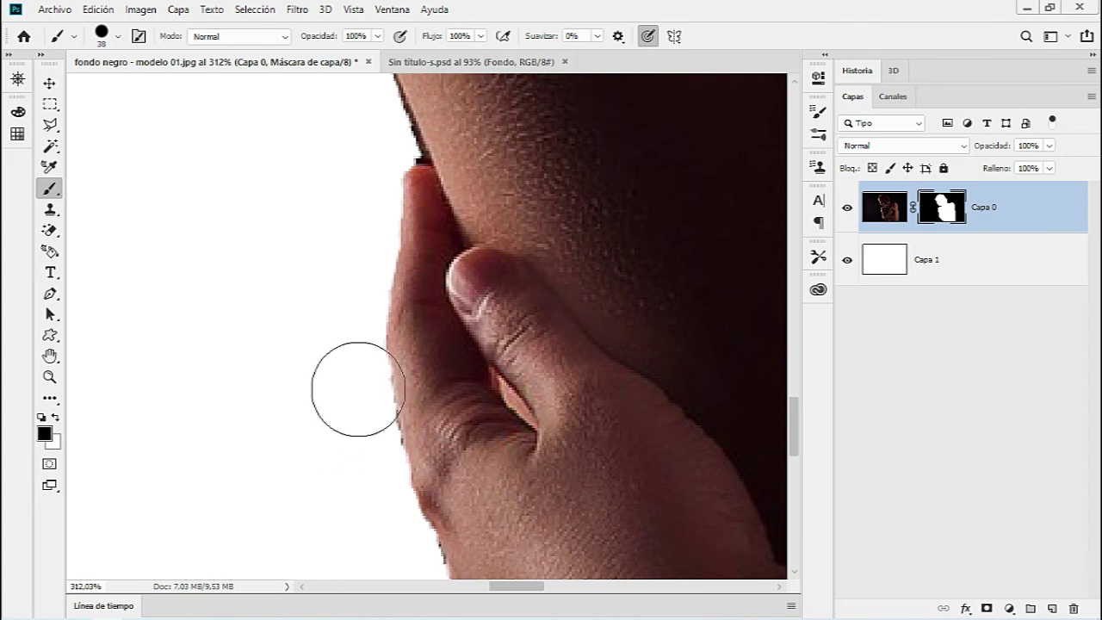
{"action": "scroll", "coordinate": [416, 396], "scroll_direction": "down", "scroll_amount": 2}
{"action": "scroll", "coordinate": [416, 396], "scroll_direction": "down", "scroll_amount": 1}
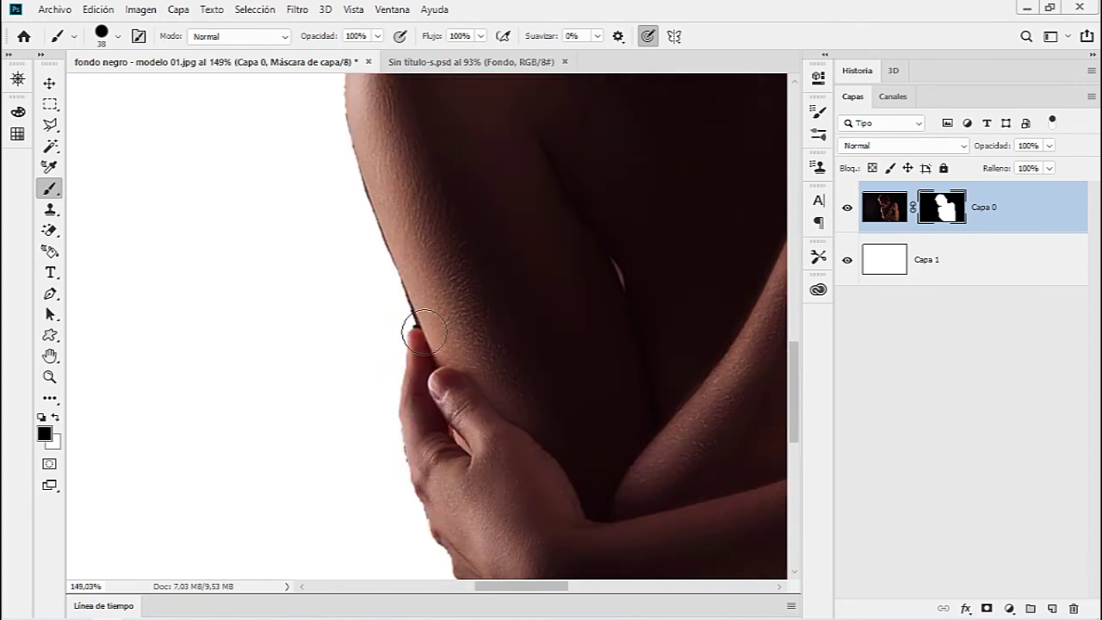
{"action": "scroll", "coordinate": [411, 326], "scroll_direction": "up", "scroll_amount": 1}
{"action": "scroll", "coordinate": [409, 323], "scroll_direction": "up", "scroll_amount": 1}
Draw a Polygonal Lasso selection at the elbow edge, then deselect it.
{"action": "key", "text": "l"}
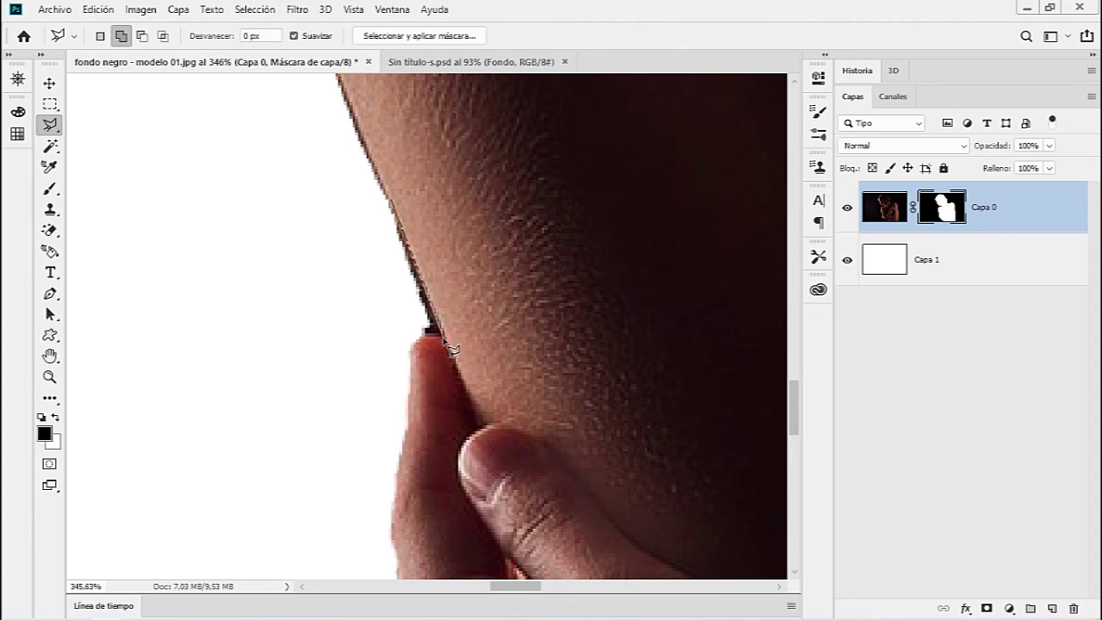
{"action": "left_click", "coordinate": [378, 265]}
{"action": "left_click", "coordinate": [392, 205]}
{"action": "key", "text": "b"}
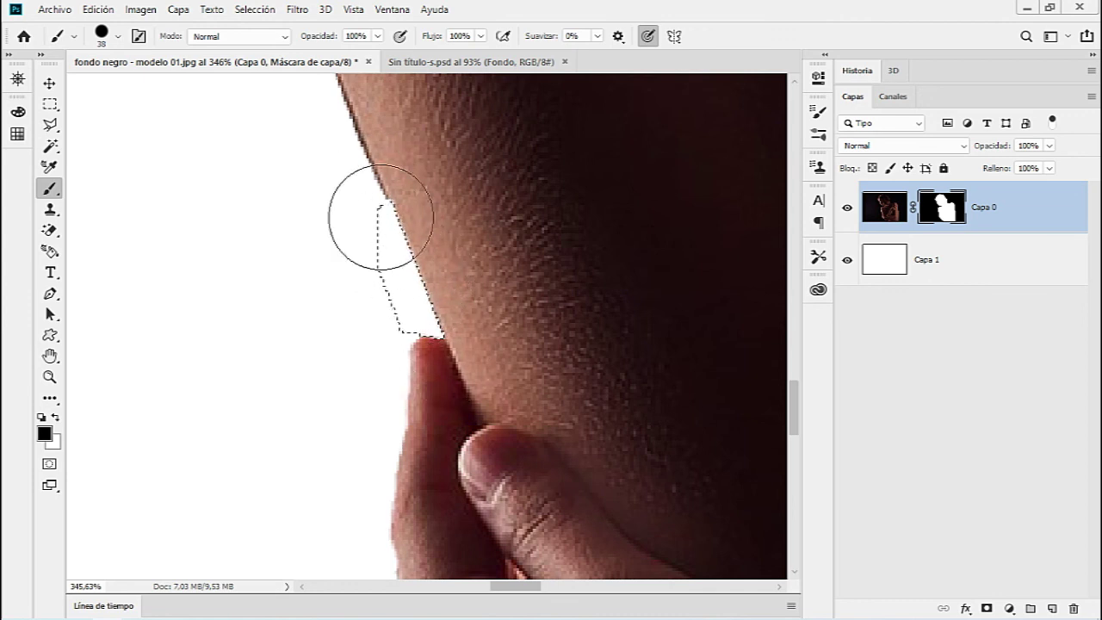
{"action": "left_click", "coordinate": [252, 11]}
{"action": "left_click", "coordinate": [273, 42]}
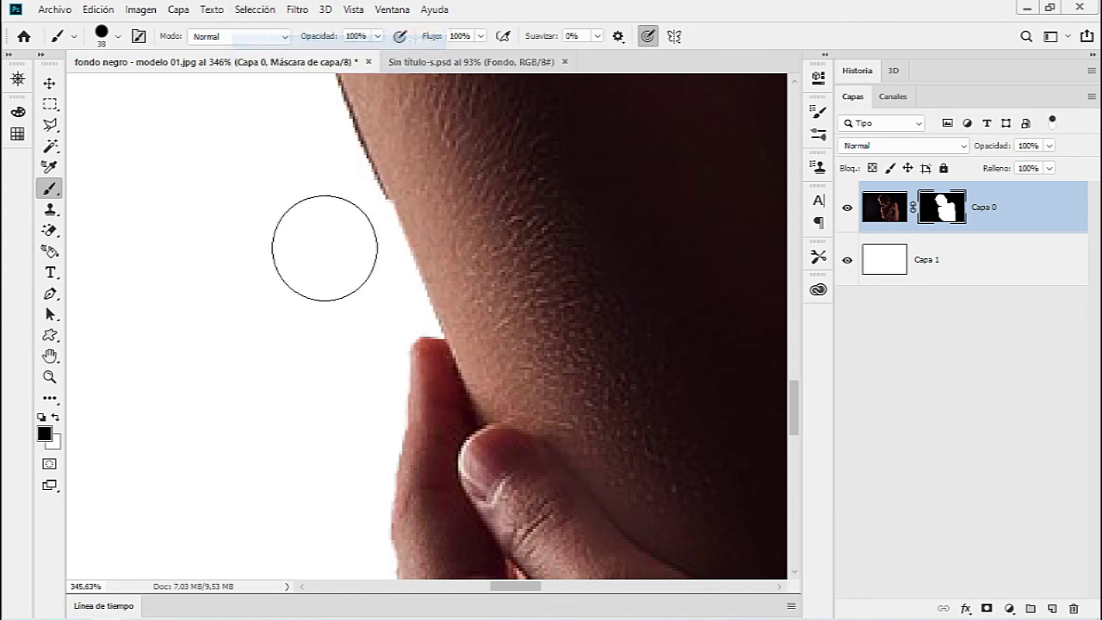
{"action": "scroll", "coordinate": [322, 244], "scroll_direction": "down", "scroll_amount": 2}
{"action": "scroll", "coordinate": [310, 250], "scroll_direction": "down", "scroll_amount": 1}
{"action": "scroll", "coordinate": [354, 298], "scroll_direction": "up", "scroll_amount": 1}
{"action": "scroll", "coordinate": [357, 293], "scroll_direction": "up", "scroll_amount": 2}
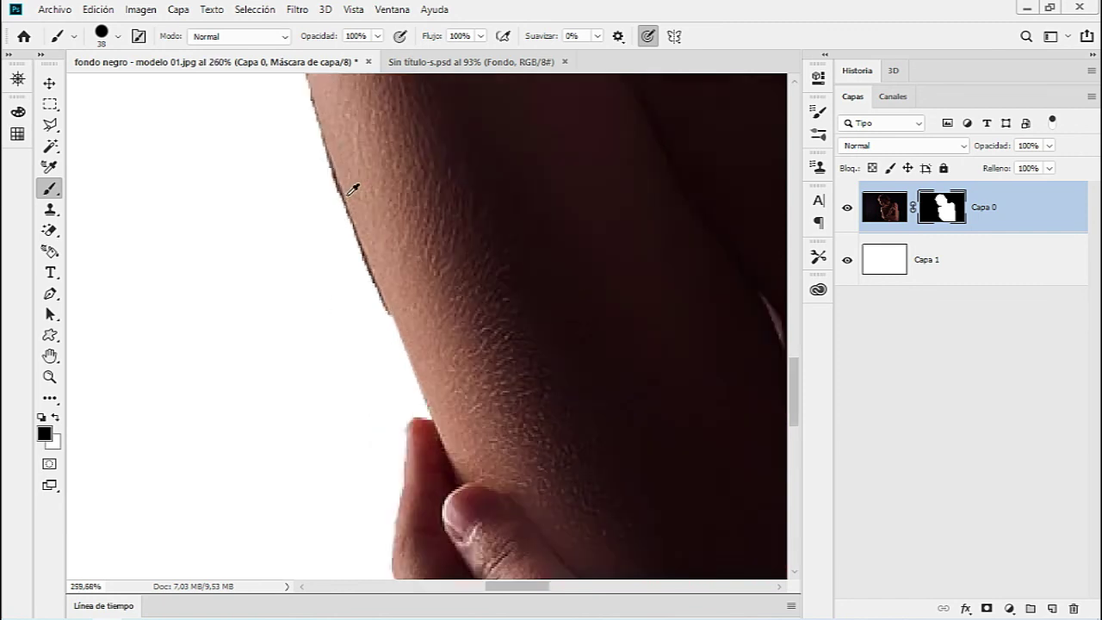
{"action": "scroll", "coordinate": [359, 288], "scroll_direction": "up", "scroll_amount": 1}
Select a strip along the arm edge and fill it black to hide the dark fringe.
{"action": "key", "text": "l"}
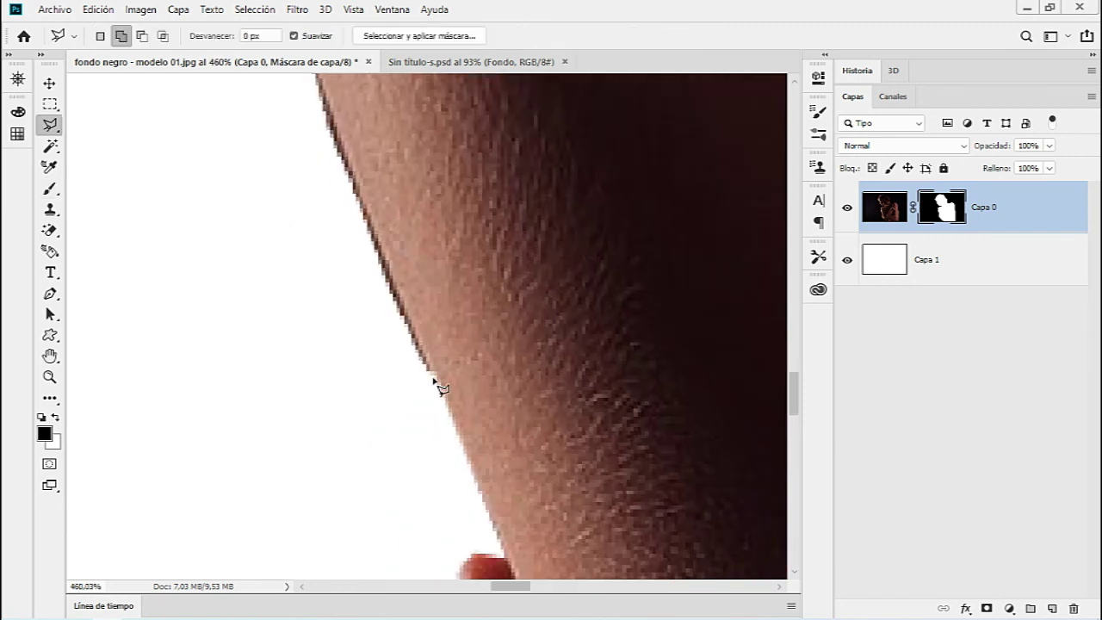
{"action": "scroll", "coordinate": [327, 138], "scroll_direction": "up", "scroll_amount": 2}
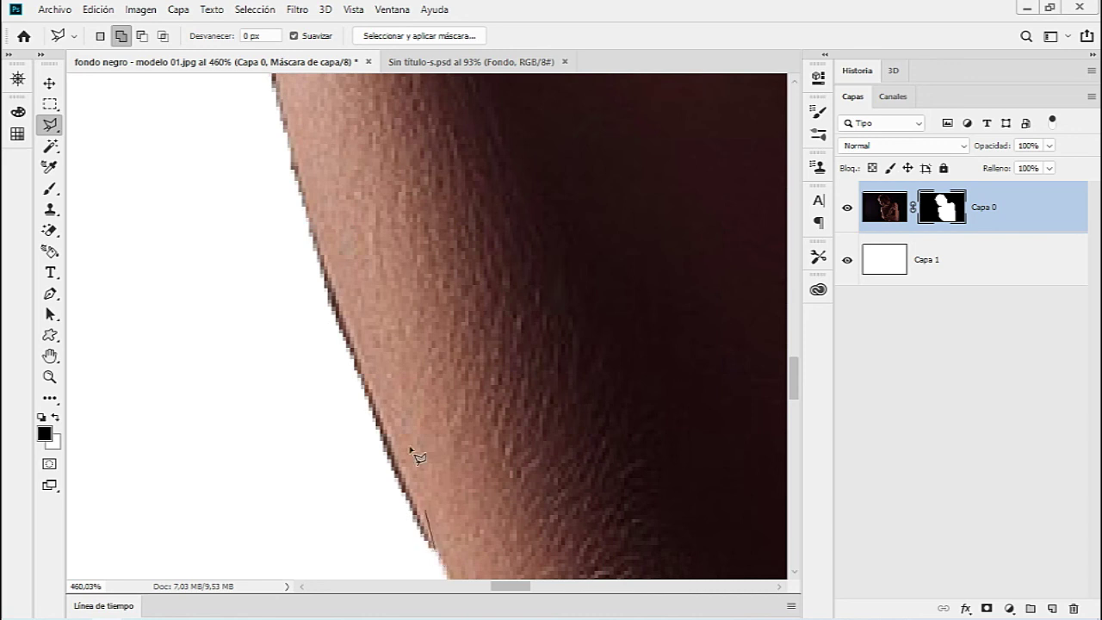
{"action": "left_click", "coordinate": [351, 343]}
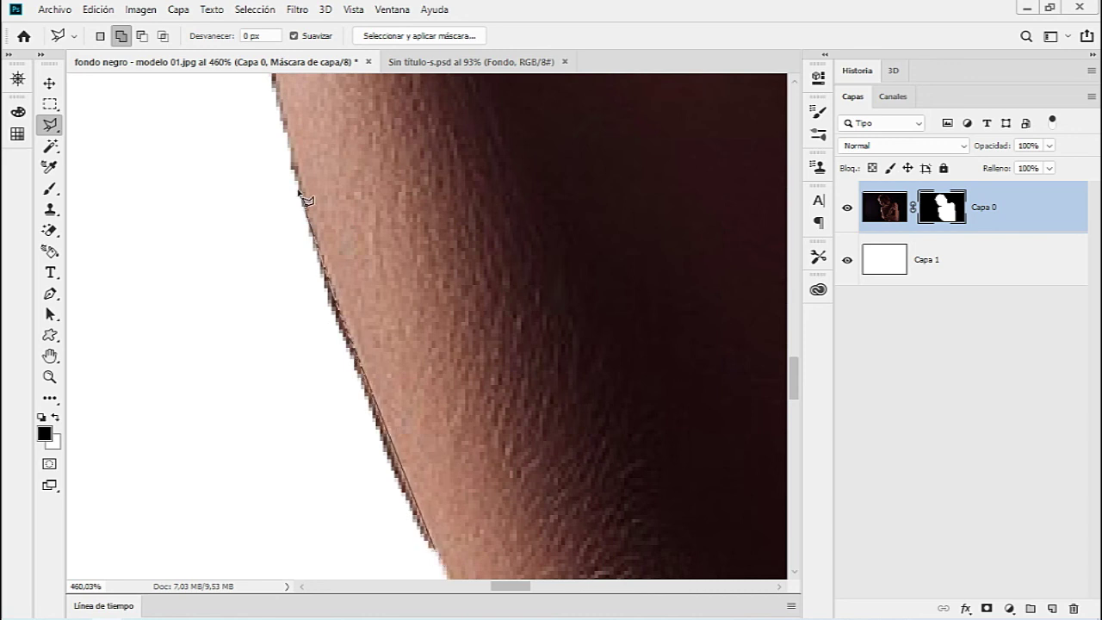
{"action": "left_click", "coordinate": [289, 145]}
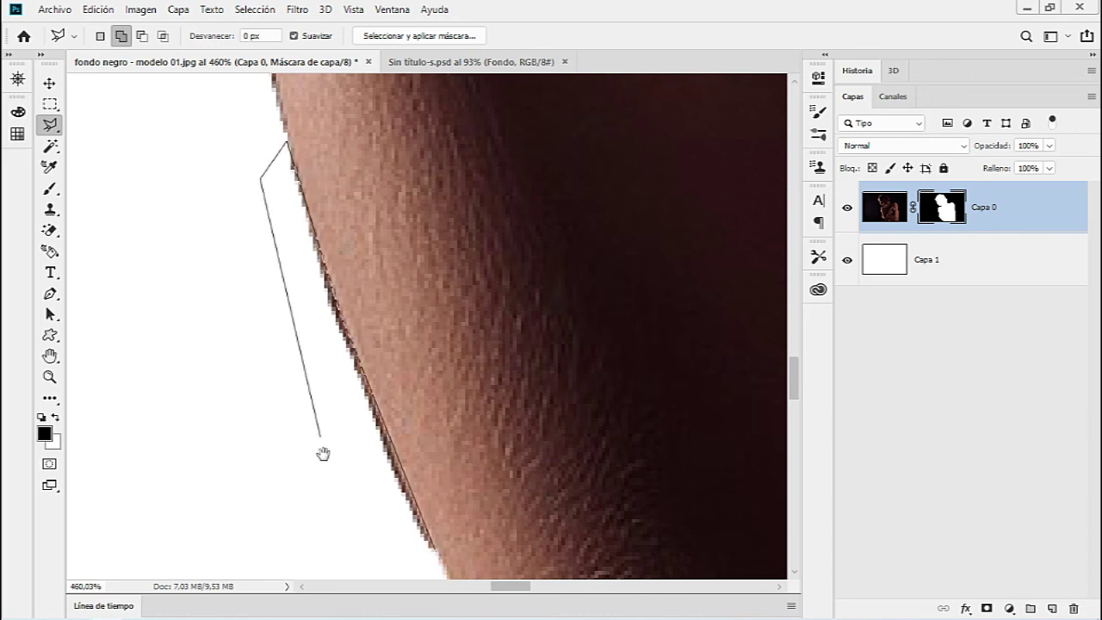
{"action": "scroll", "coordinate": [319, 362], "scroll_direction": "down", "scroll_amount": 2}
{"action": "left_click", "coordinate": [345, 362]}
{"action": "left_click", "coordinate": [428, 353]}
{"action": "scroll", "coordinate": [365, 374], "scroll_direction": "down", "scroll_amount": 2}
{"action": "scroll", "coordinate": [389, 438], "scroll_direction": "down", "scroll_amount": 2}
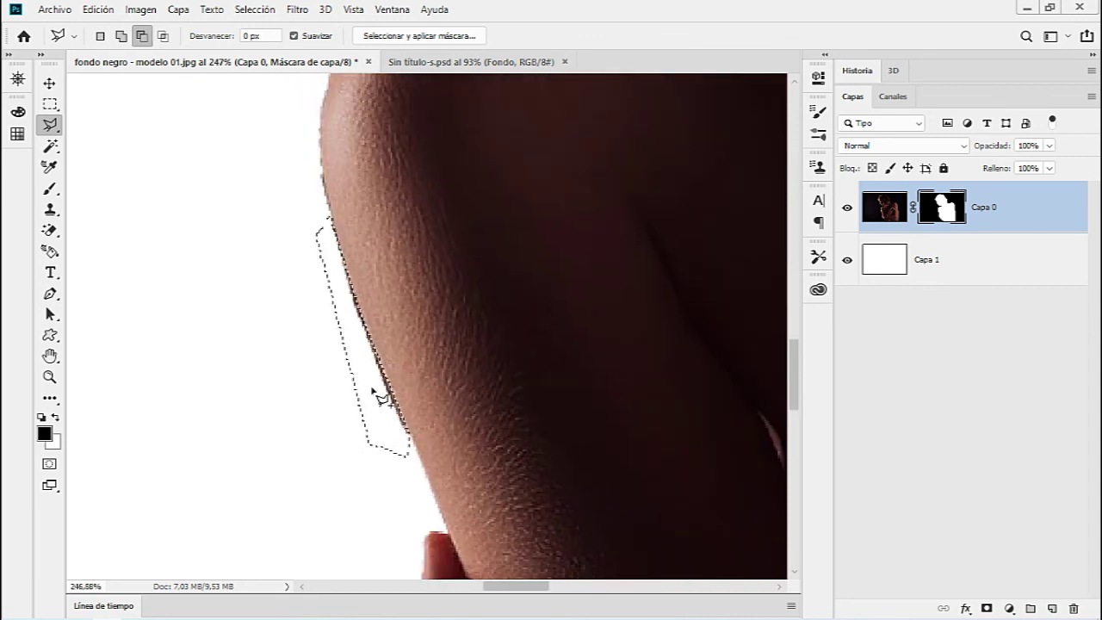
{"action": "key", "text": "b"}
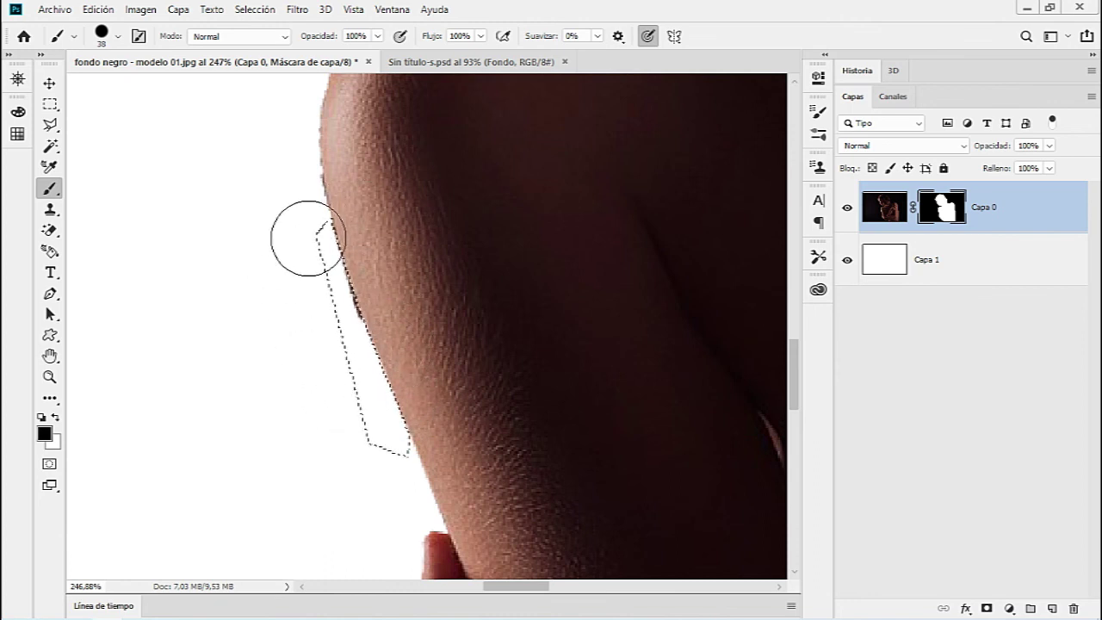
{"action": "key", "text": "alt+BackSpace"}
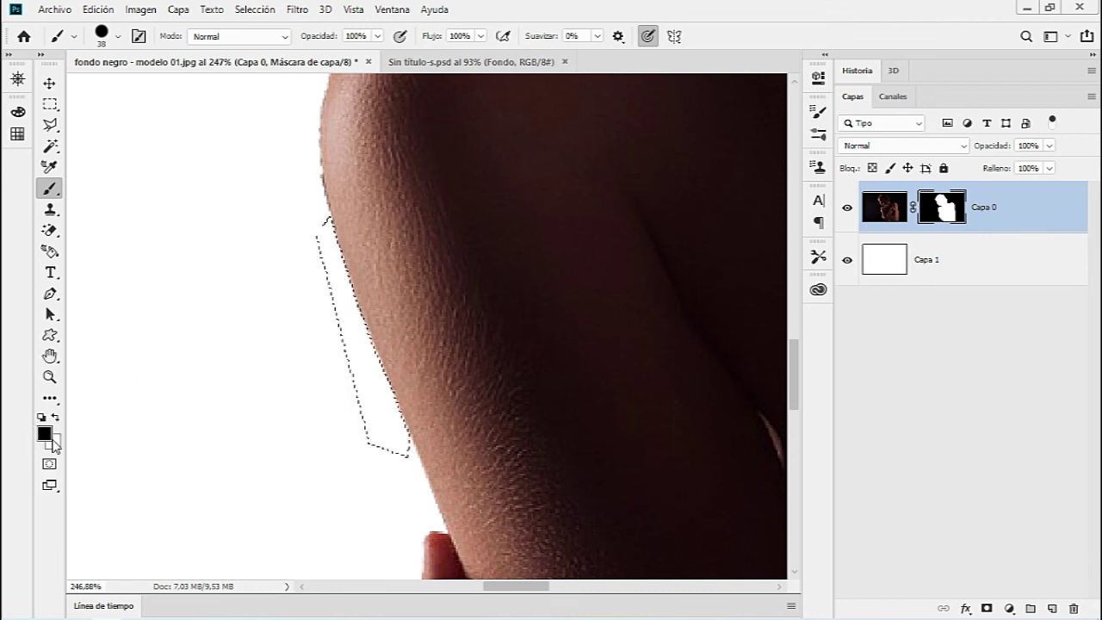
Zoom in and out to review the neck and shoulder mask edges.
{"action": "scroll", "coordinate": [343, 365], "scroll_direction": "down", "scroll_amount": 2}
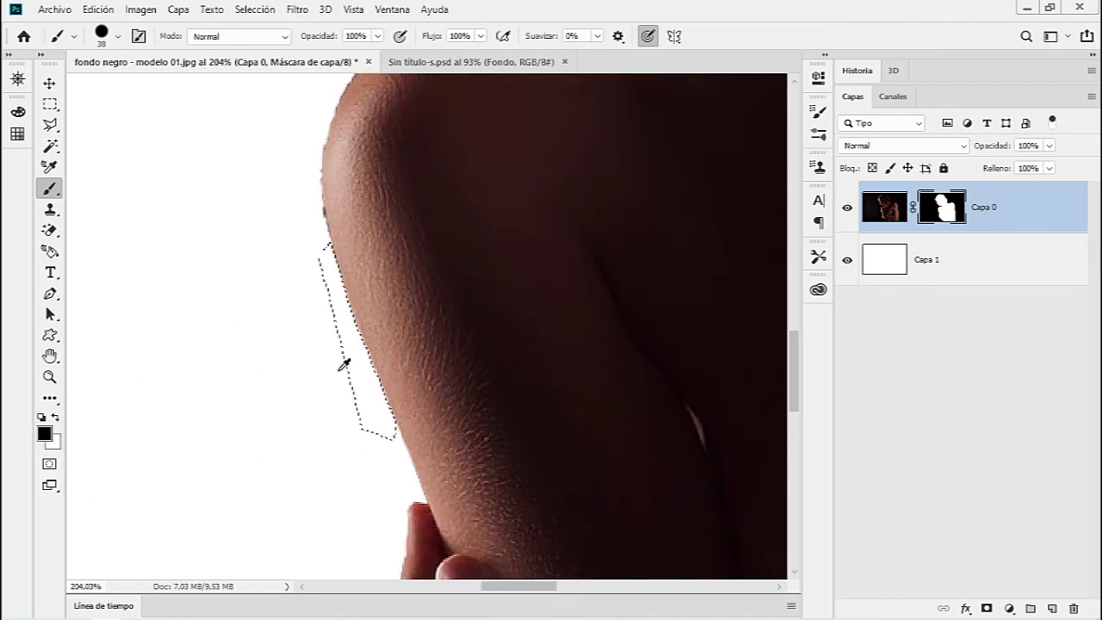
{"action": "scroll", "coordinate": [341, 373], "scroll_direction": "down", "scroll_amount": 1}
{"action": "scroll", "coordinate": [361, 390], "scroll_direction": "up", "scroll_amount": 2}
{"action": "scroll", "coordinate": [379, 409], "scroll_direction": "up", "scroll_amount": 1}
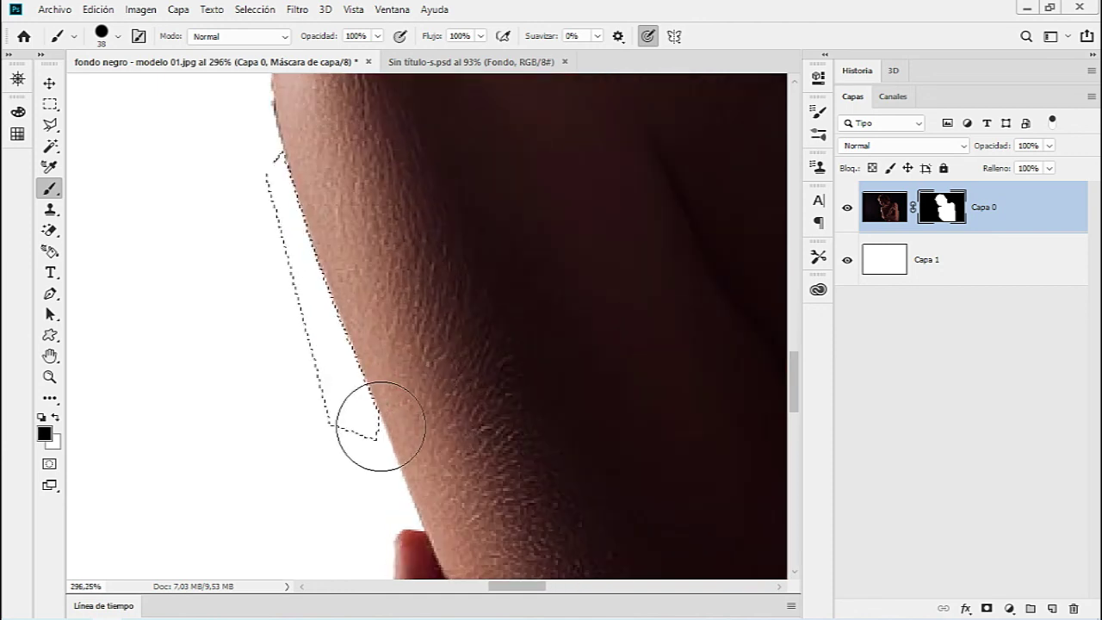
{"action": "scroll", "coordinate": [411, 393], "scroll_direction": "down", "scroll_amount": 2}
{"action": "scroll", "coordinate": [414, 394], "scroll_direction": "down", "scroll_amount": 3}
{"action": "scroll", "coordinate": [425, 374], "scroll_direction": "down", "scroll_amount": 3}
{"action": "scroll", "coordinate": [449, 431], "scroll_direction": "down", "scroll_amount": 1}
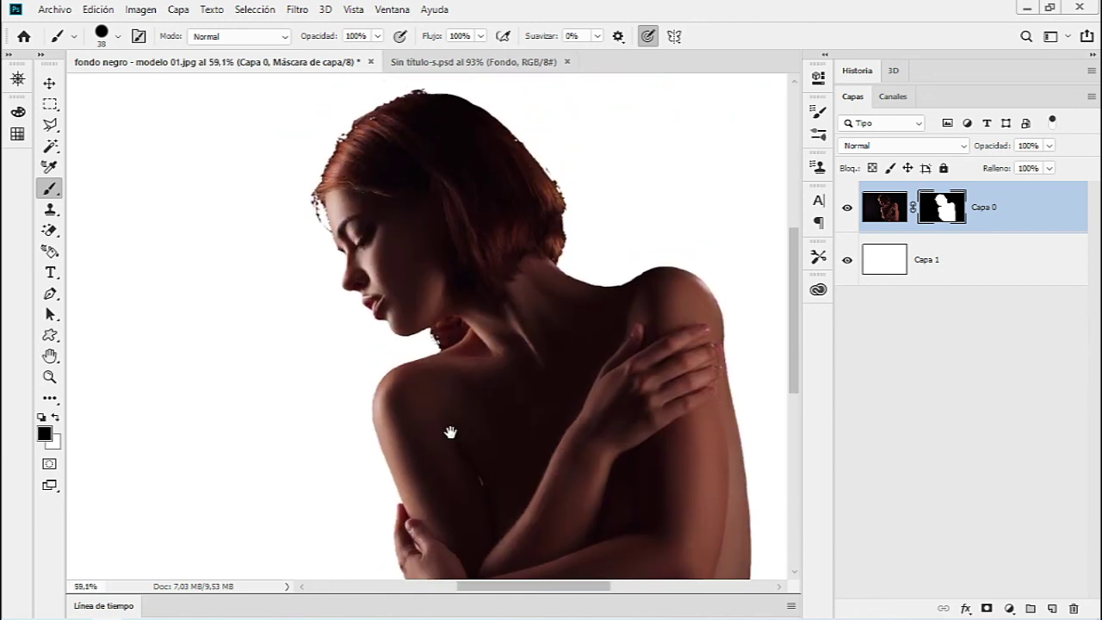
{"action": "scroll", "coordinate": [405, 435], "scroll_direction": "up", "scroll_amount": 2}
{"action": "scroll", "coordinate": [379, 441], "scroll_direction": "down", "scroll_amount": 2}
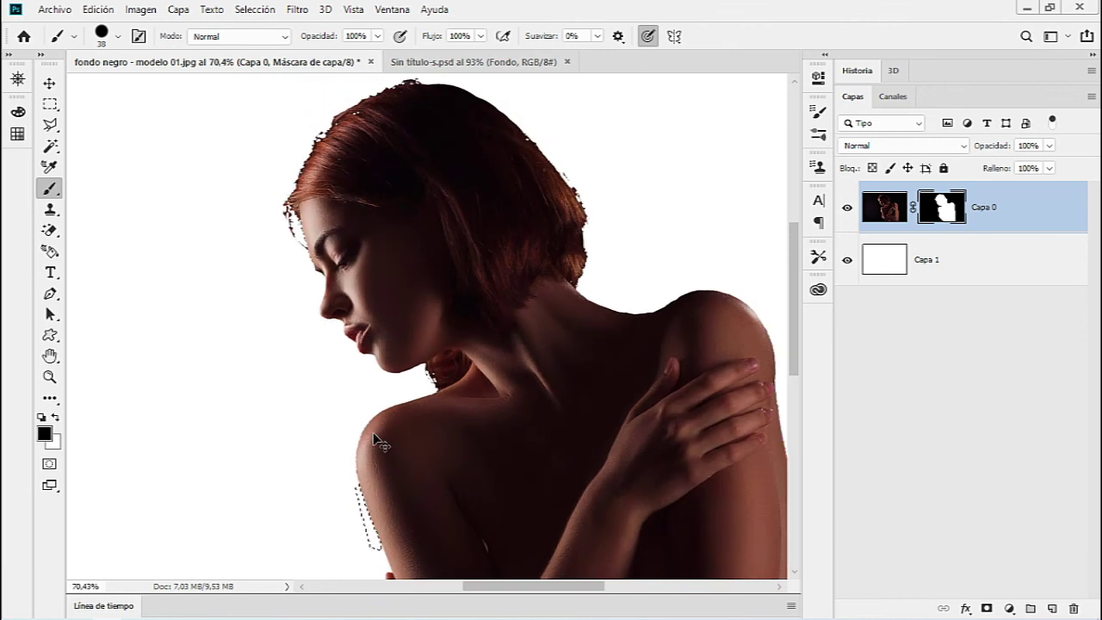
{"action": "scroll", "coordinate": [414, 435], "scroll_direction": "up", "scroll_amount": 1}
{"action": "scroll", "coordinate": [362, 422], "scroll_direction": "up", "scroll_amount": 2}
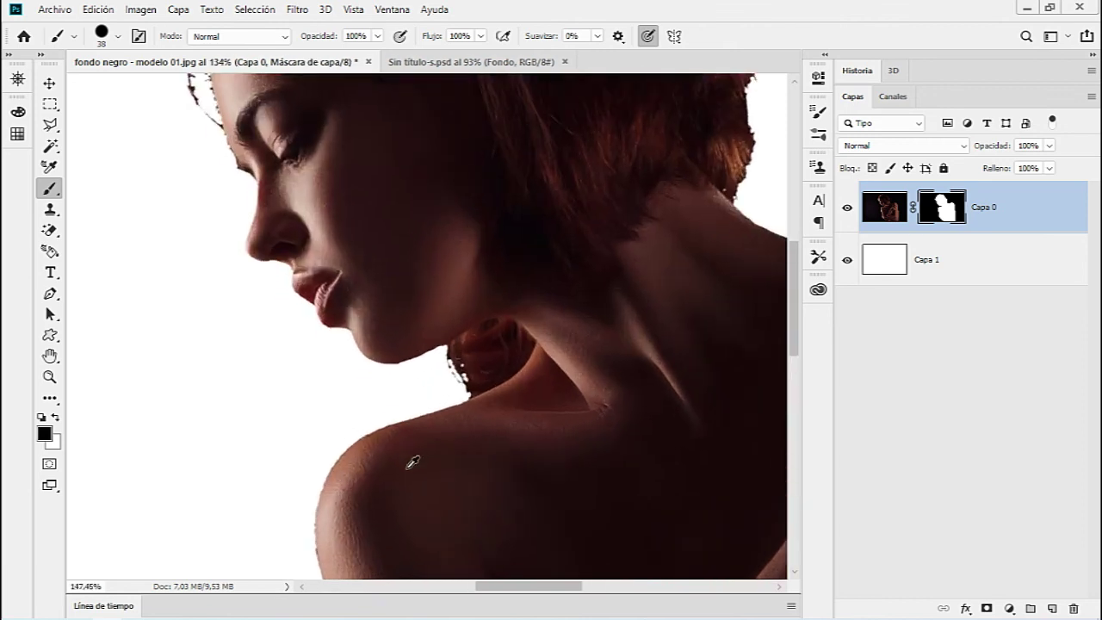
{"action": "scroll", "coordinate": [406, 463], "scroll_direction": "up", "scroll_amount": 2}
{"action": "scroll", "coordinate": [421, 462], "scroll_direction": "up", "scroll_amount": 1}
{"action": "scroll", "coordinate": [408, 468], "scroll_direction": "down", "scroll_amount": 1}
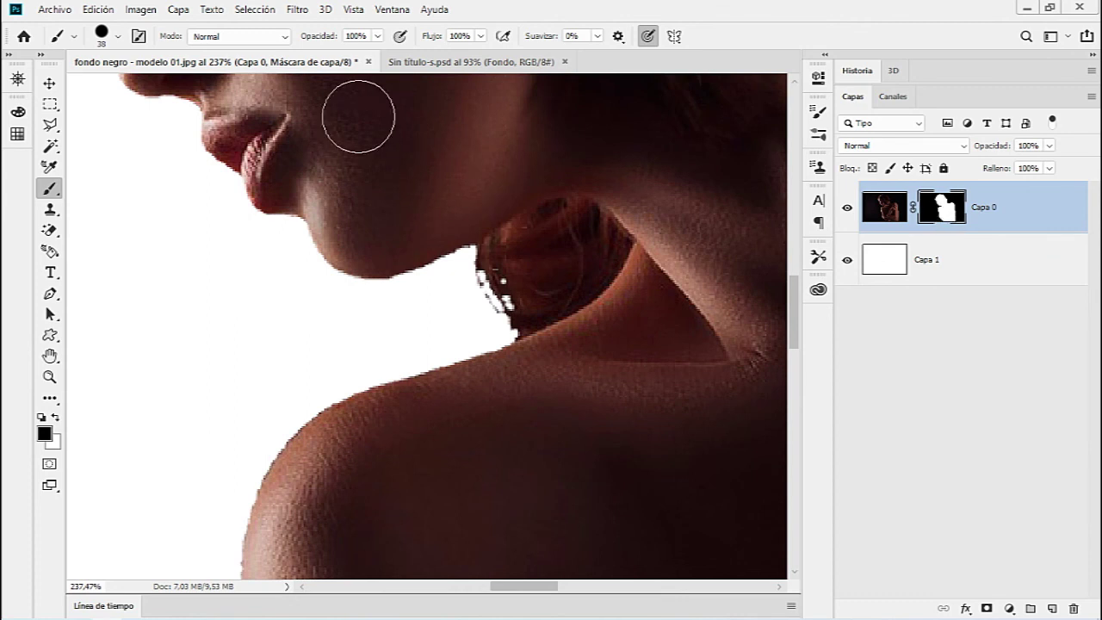
{"action": "left_click", "coordinate": [295, 11]}
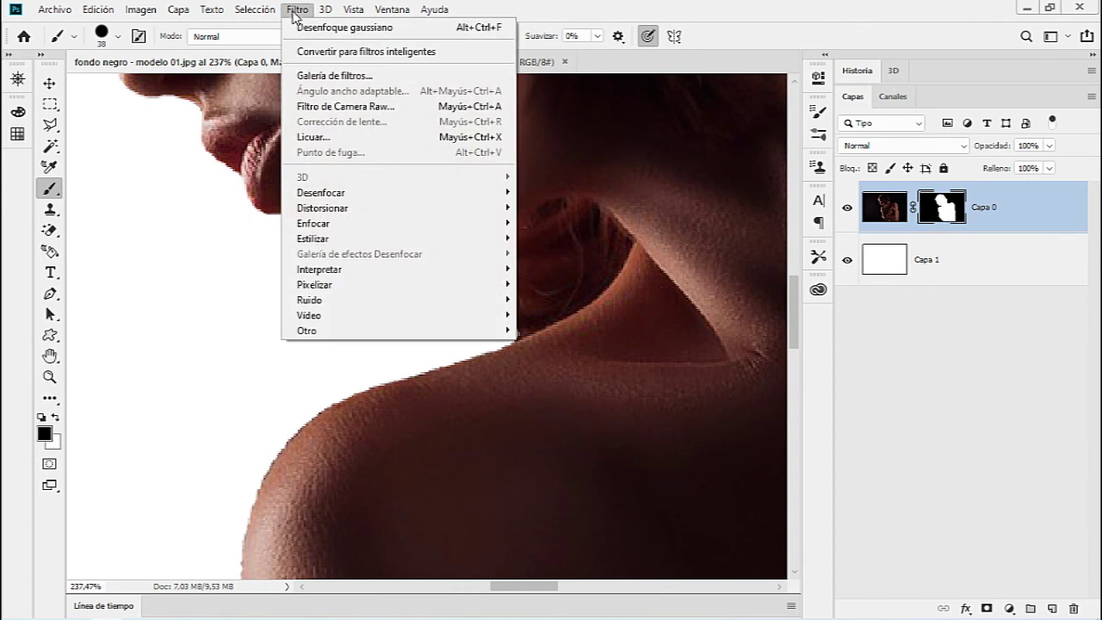
Reapply Gaussian Blur to the mask, then try a Levels adjustment and cancel it.
{"action": "left_click", "coordinate": [375, 29]}
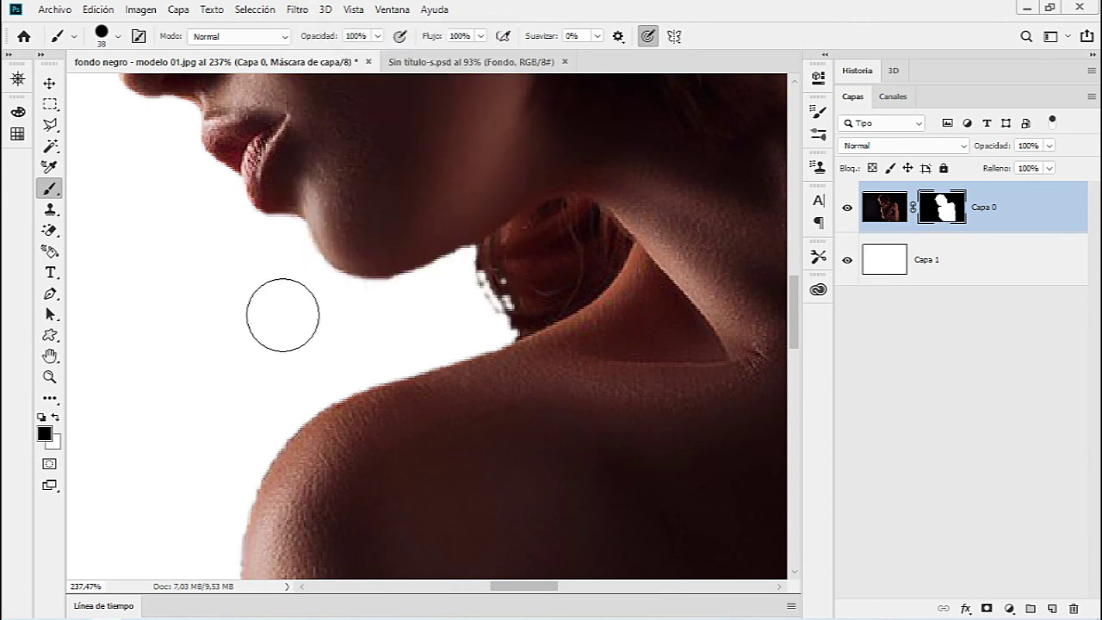
{"action": "key", "text": "z"}
{"action": "left_click_drag", "start_coordinate": [398, 280], "coordinate": [426, 270]}
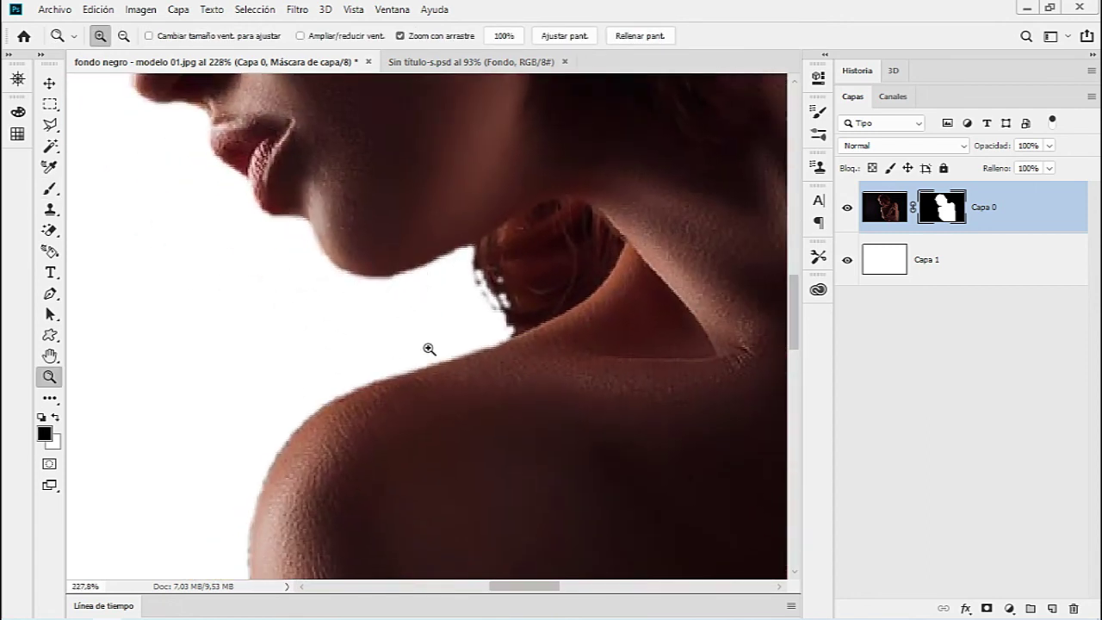
{"action": "mouse_move", "coordinate": [429, 349]}
{"action": "left_mouse_down"}
{"action": "mouse_move", "coordinate": [391, 347]}
{"action": "mouse_move", "coordinate": [426, 332]}
{"action": "mouse_move", "coordinate": [451, 300]}
{"action": "mouse_move", "coordinate": [428, 317]}
{"action": "left_mouse_up"}
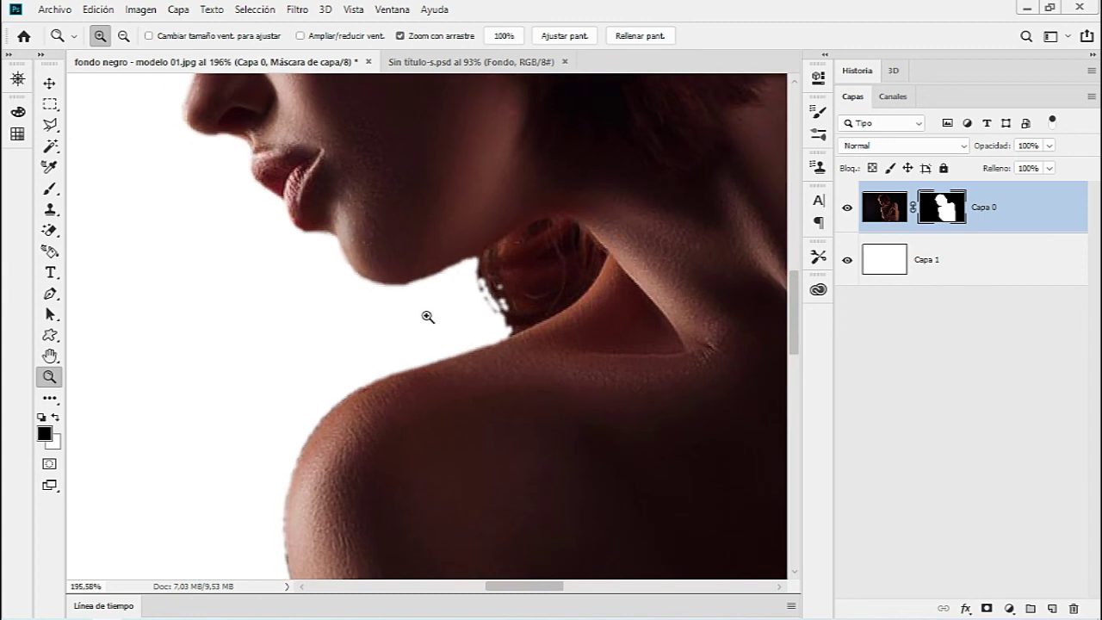
{"action": "key", "text": "ctrl+l"}
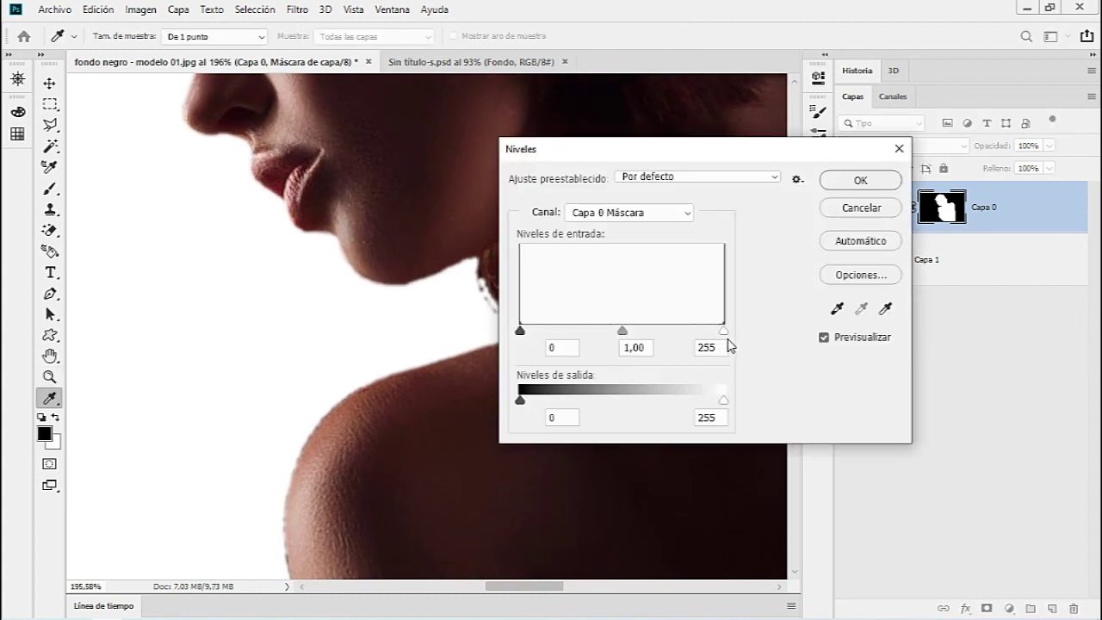
{"action": "mouse_move", "coordinate": [725, 334]}
{"action": "left_mouse_down"}
{"action": "mouse_move", "coordinate": [611, 334]}
{"action": "mouse_move", "coordinate": [725, 334]}
{"action": "left_mouse_up"}
{"action": "key", "text": "Escape"}
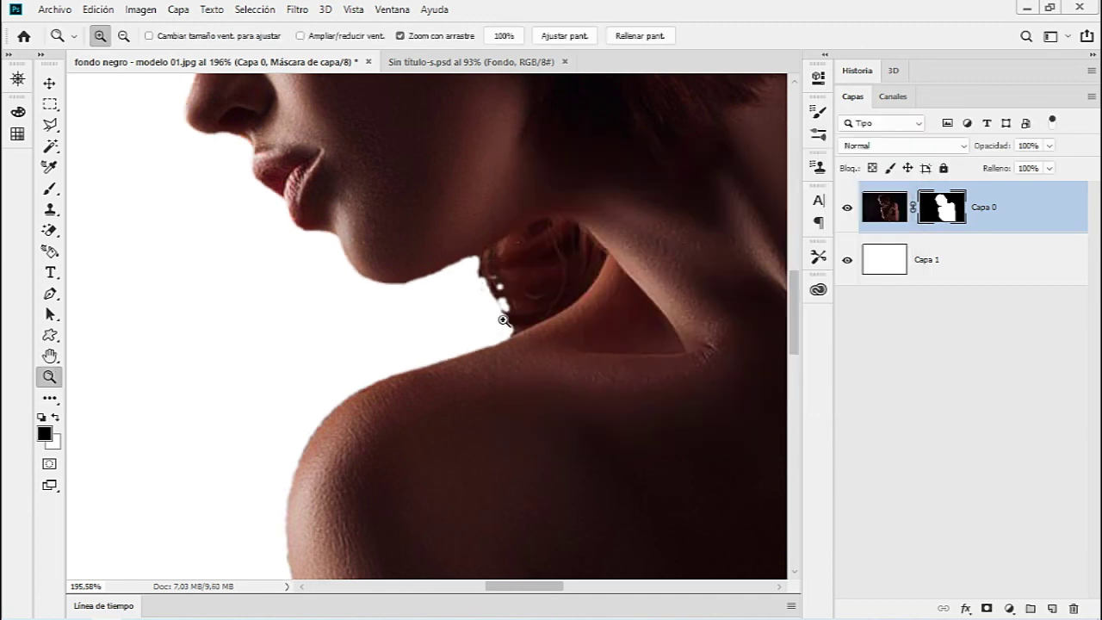
Zoom in beneath the chin with the Brush ready, then fit the image in the window.
{"action": "left_click_drag", "start_coordinate": [459, 379], "coordinate": [459, 453]}
{"action": "mouse_move", "coordinate": [392, 372]}
{"action": "left_mouse_down"}
{"action": "mouse_move", "coordinate": [482, 367]}
{"action": "mouse_move", "coordinate": [455, 367]}
{"action": "left_mouse_up"}
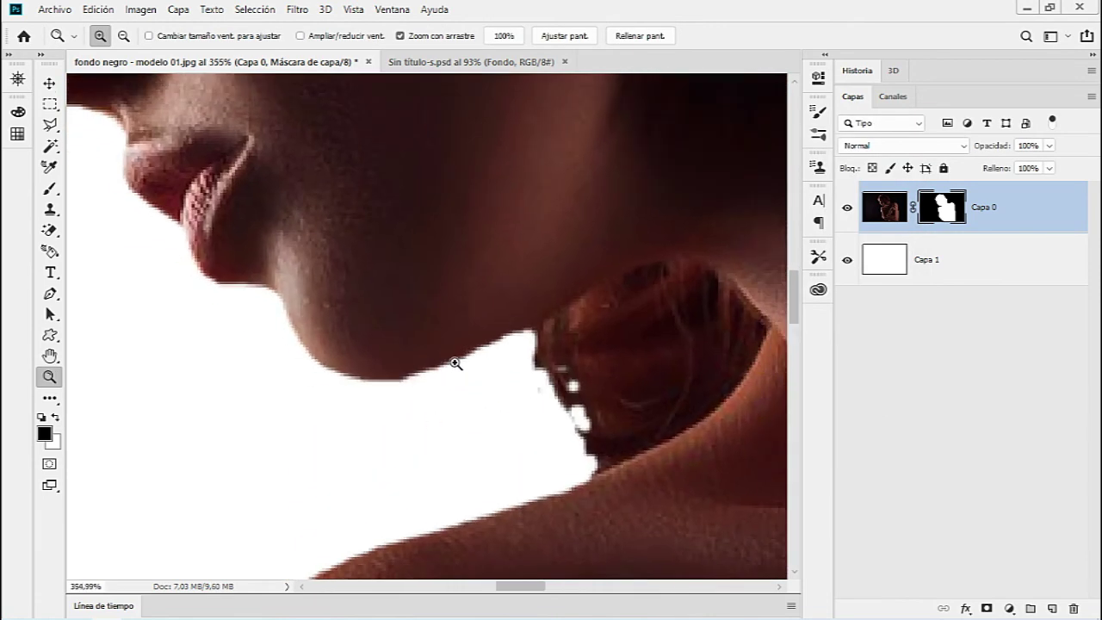
{"action": "key", "text": "b"}
{"action": "key", "text": "x"}
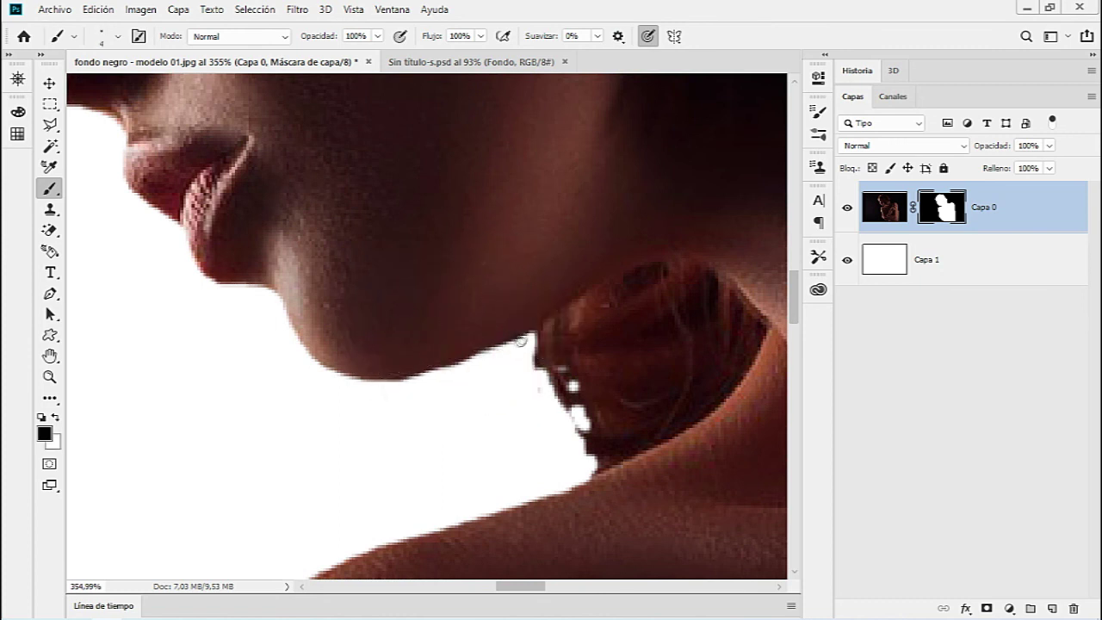
{"action": "key", "text": "x"}
{"action": "key", "text": "z"}
{"action": "key", "text": "ctrl+0"}
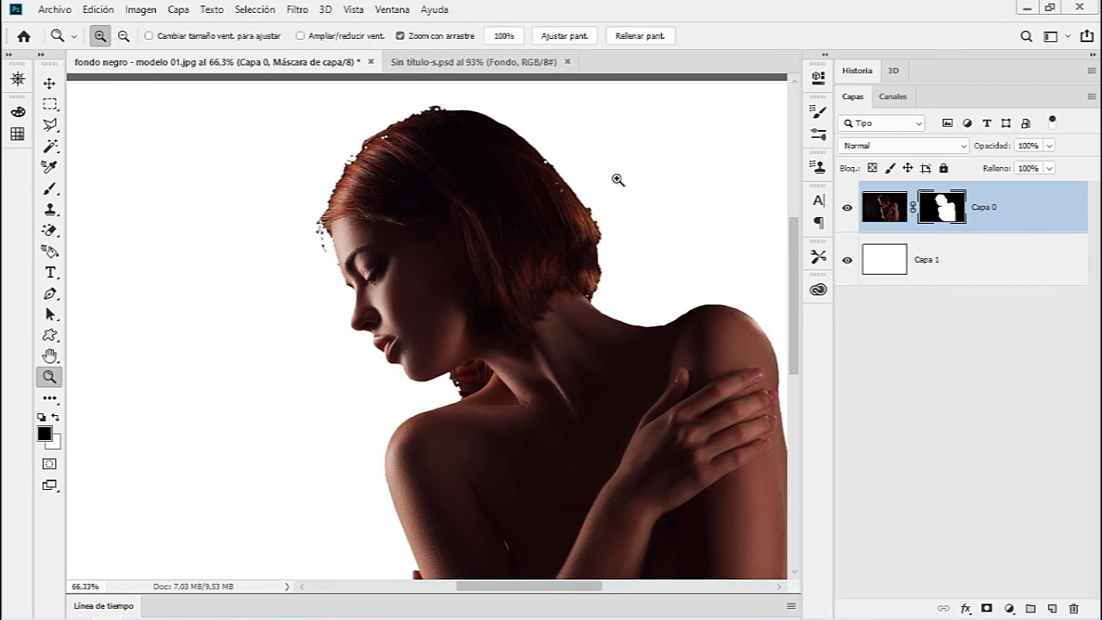
Paint white over the speckle holes along the hair edge.
{"action": "left_click_drag", "start_coordinate": [566, 139], "coordinate": [646, 143]}
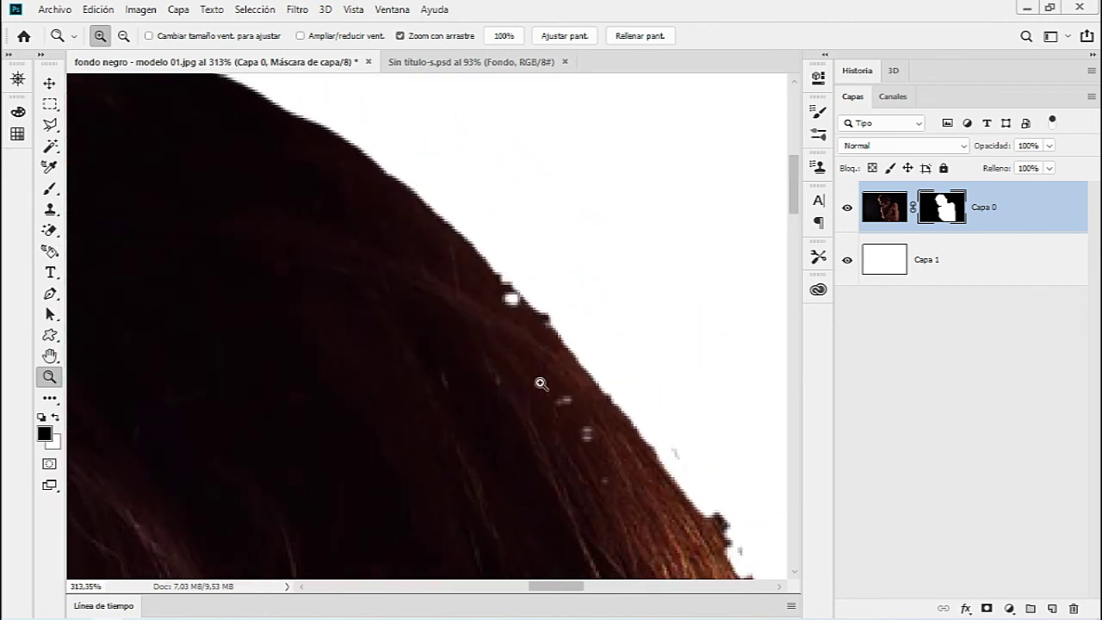
{"action": "key", "text": "b"}
{"action": "key", "text": "x"}
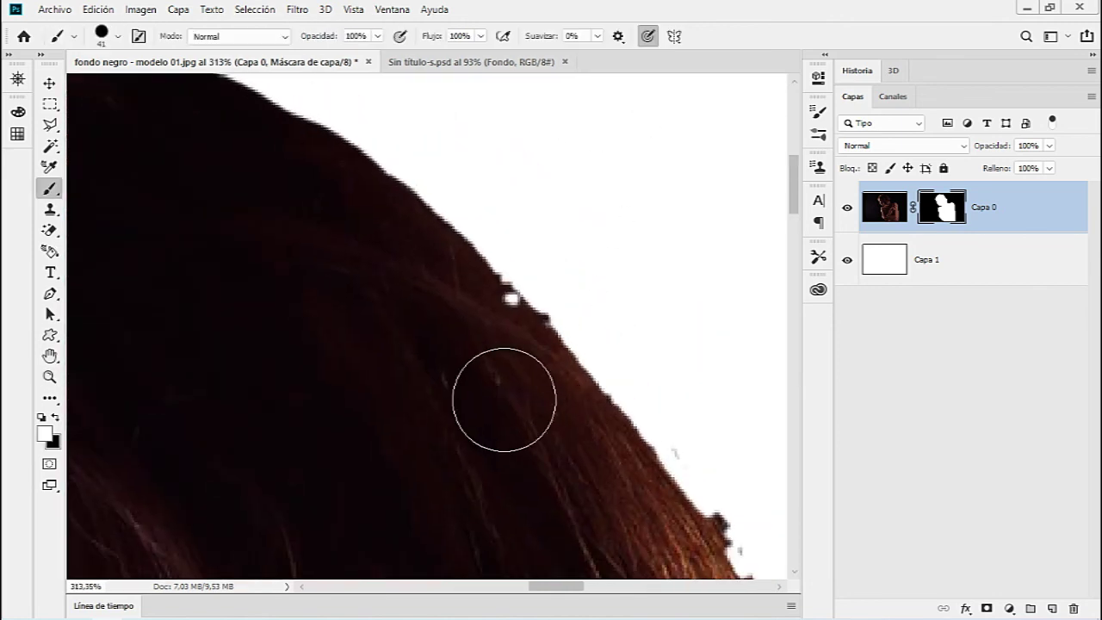
{"action": "mouse_move", "coordinate": [448, 374]}
{"action": "left_mouse_down"}
{"action": "mouse_move", "coordinate": [551, 388]}
{"action": "mouse_move", "coordinate": [482, 372]}
{"action": "left_mouse_up"}
{"action": "left_click_drag", "start_coordinate": [339, 284], "coordinate": [224, 314]}
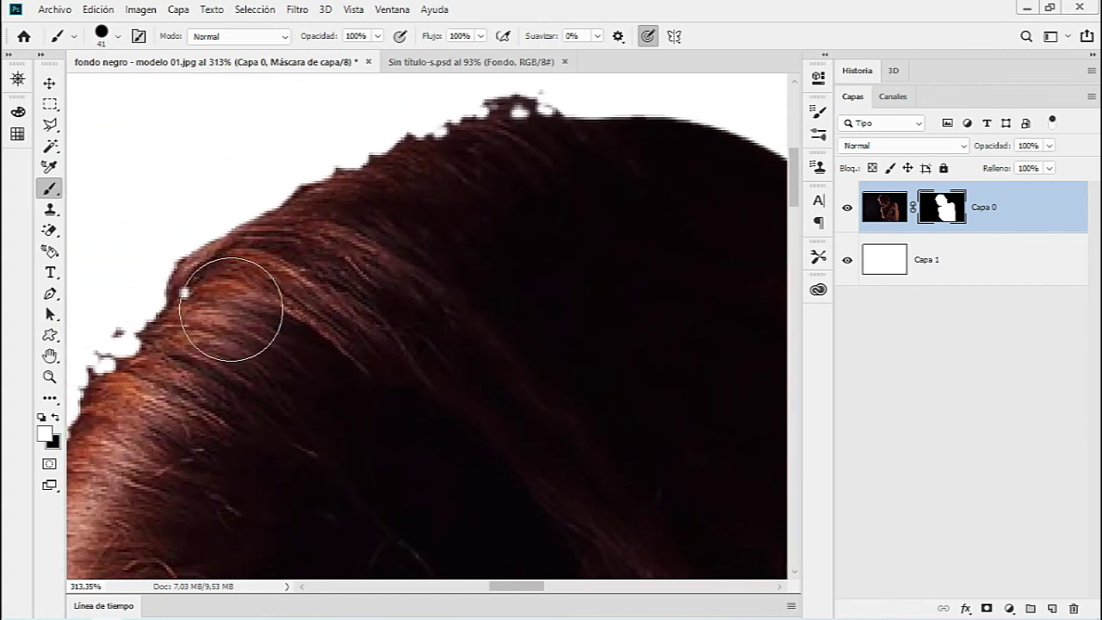
Zoom out to review the whole hairline, then reopen the mask in Select and Mask.
{"action": "key", "text": "z"}
{"action": "left_click_drag", "start_coordinate": [423, 389], "coordinate": [354, 311]}
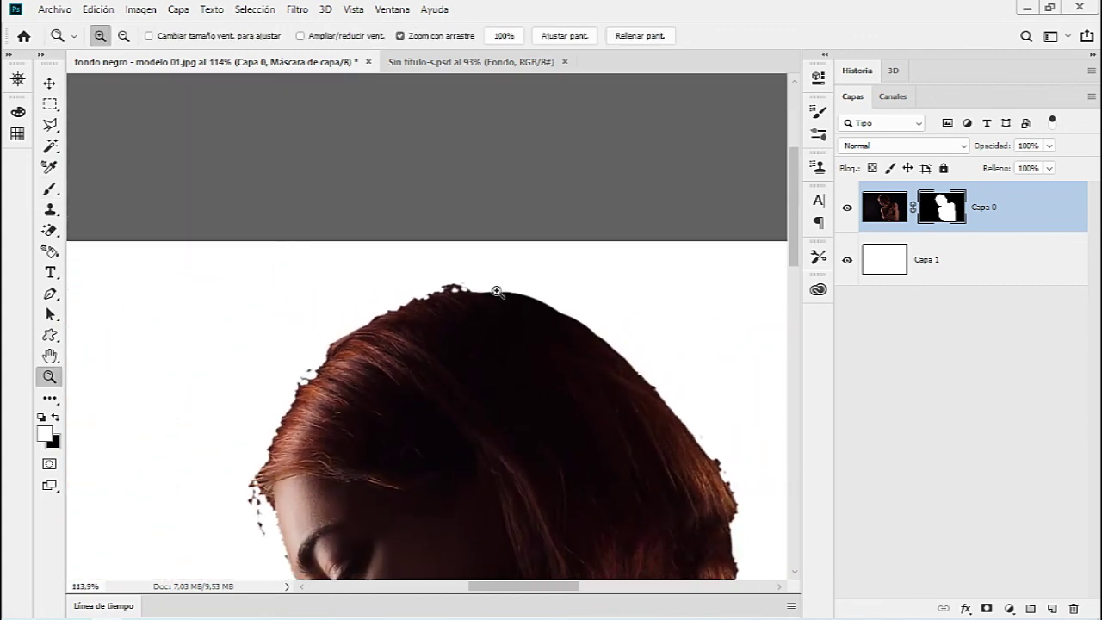
{"action": "left_click_drag", "start_coordinate": [478, 366], "coordinate": [572, 220]}
{"action": "left_click_drag", "start_coordinate": [525, 396], "coordinate": [408, 226]}
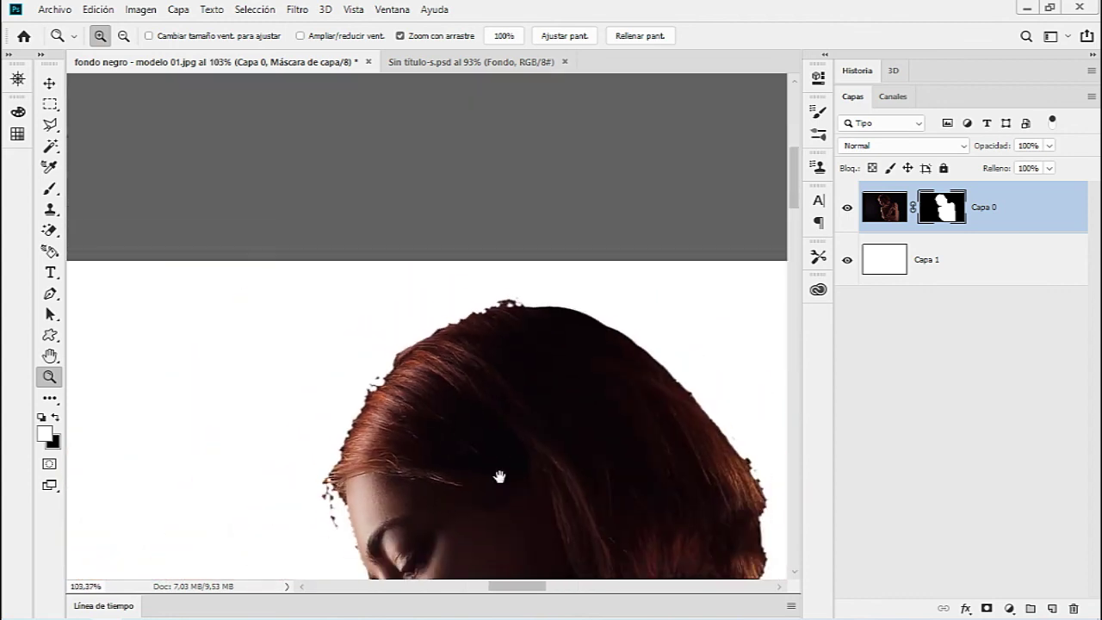
{"action": "left_click_drag", "start_coordinate": [461, 275], "coordinate": [476, 279]}
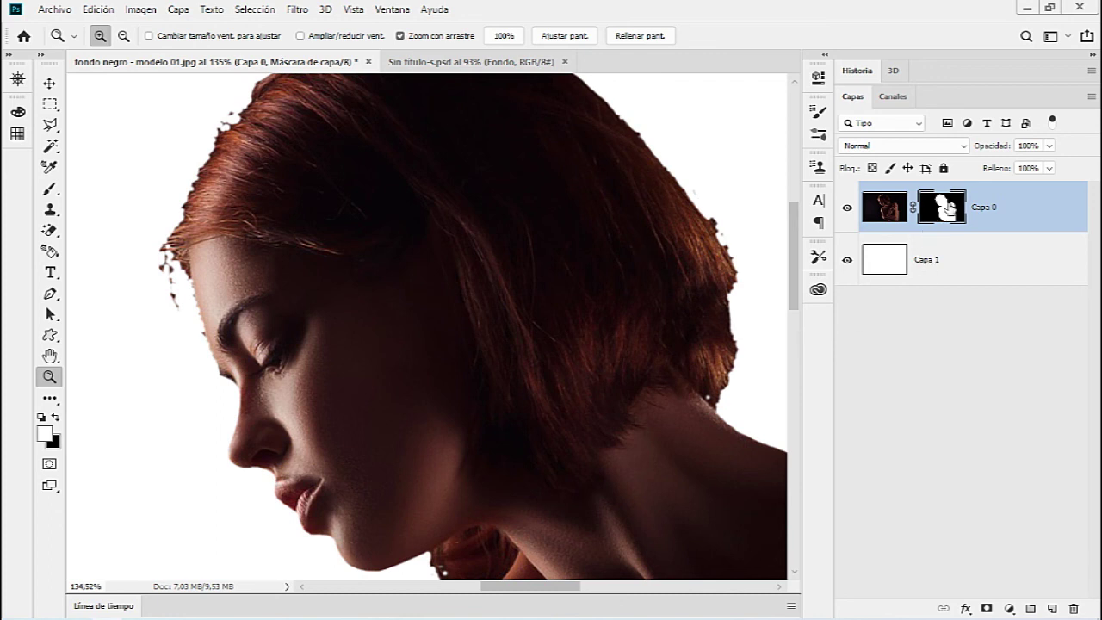
{"action": "double_click", "coordinate": [920, 207]}
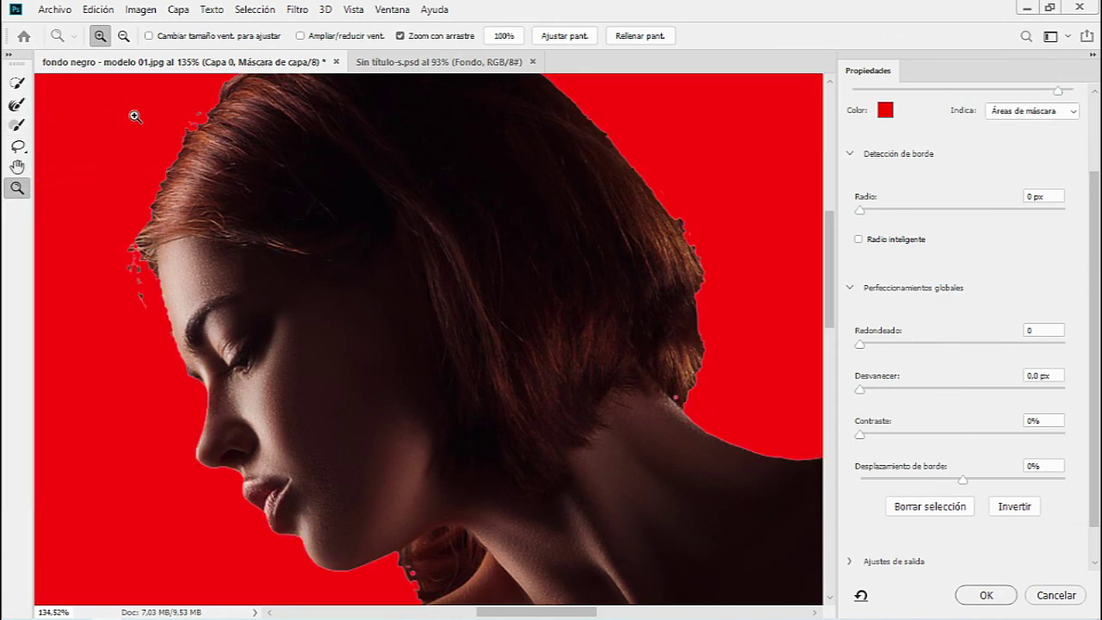
{"action": "key", "text": "Escape"}
{"action": "mouse_move", "coordinate": [406, 247]}
{"action": "left_mouse_down"}
{"action": "mouse_move", "coordinate": [361, 249]}
{"action": "mouse_move", "coordinate": [422, 345]}
{"action": "mouse_move", "coordinate": [402, 279]}
{"action": "mouse_move", "coordinate": [390, 301]}
{"action": "left_mouse_up"}
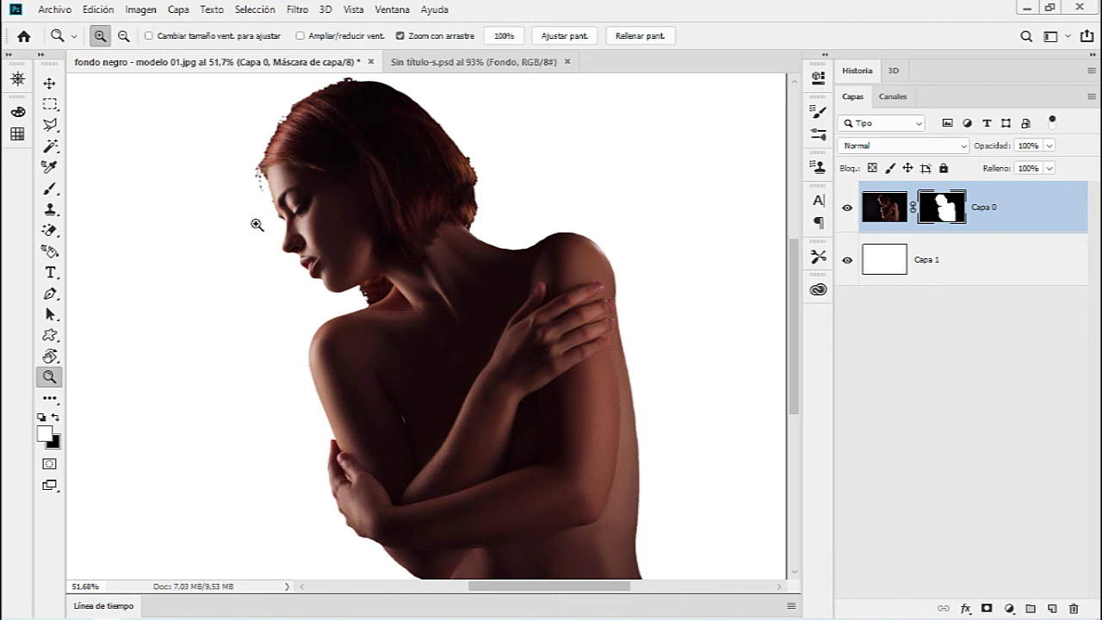
{"action": "key", "text": "l"}
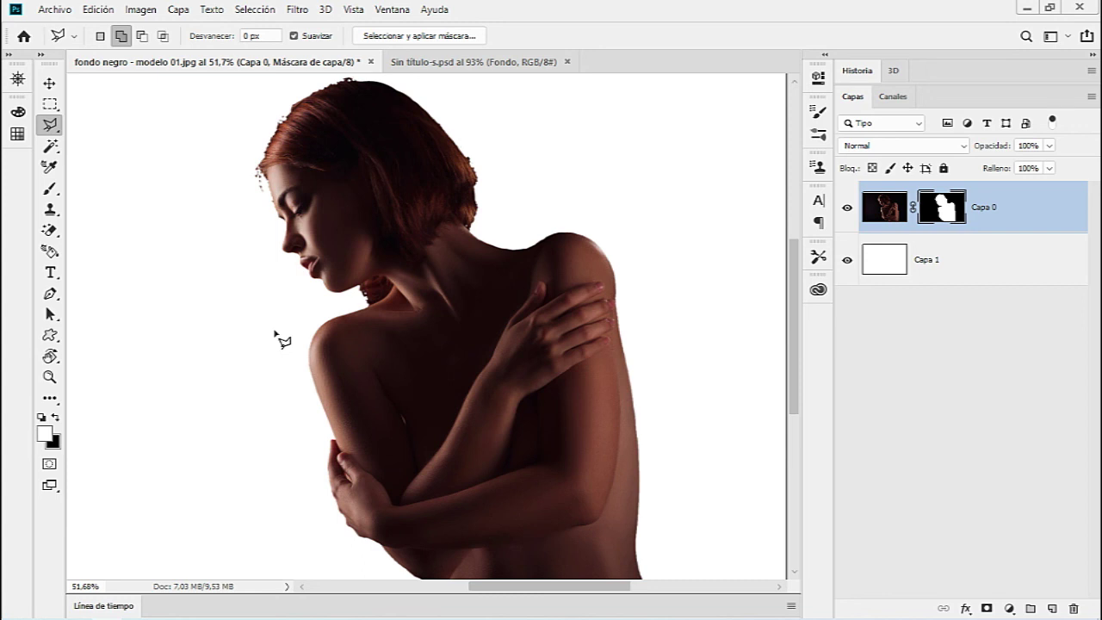
{"action": "key", "text": "b"}
{"action": "scroll", "coordinate": [285, 327], "scroll_direction": "up", "scroll_amount": 3}
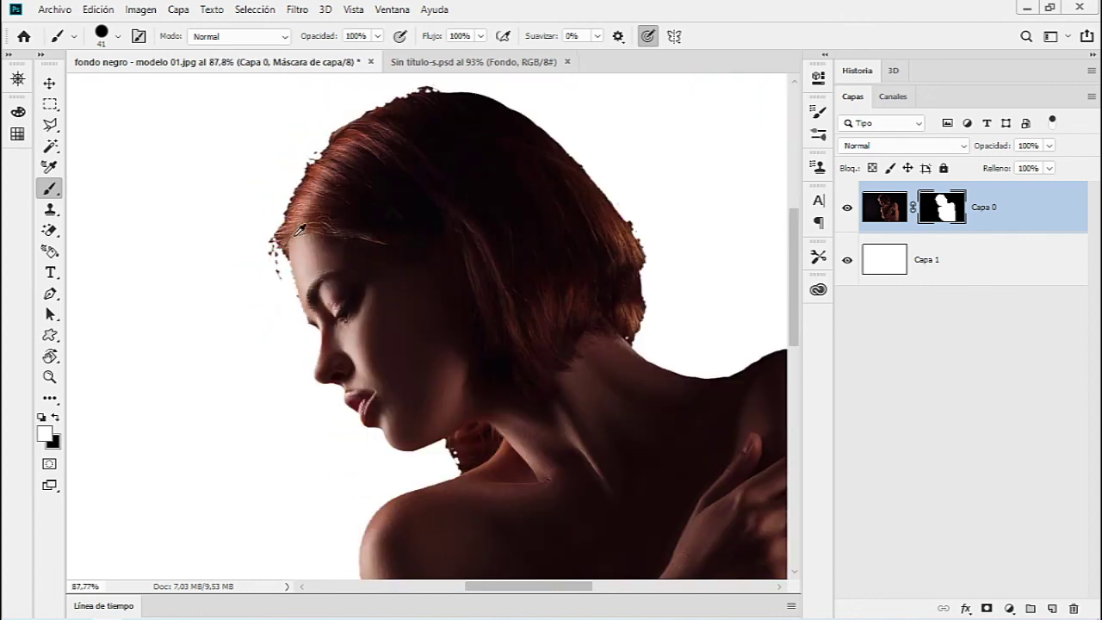
{"action": "scroll", "coordinate": [301, 228], "scroll_direction": "down", "scroll_amount": 3}
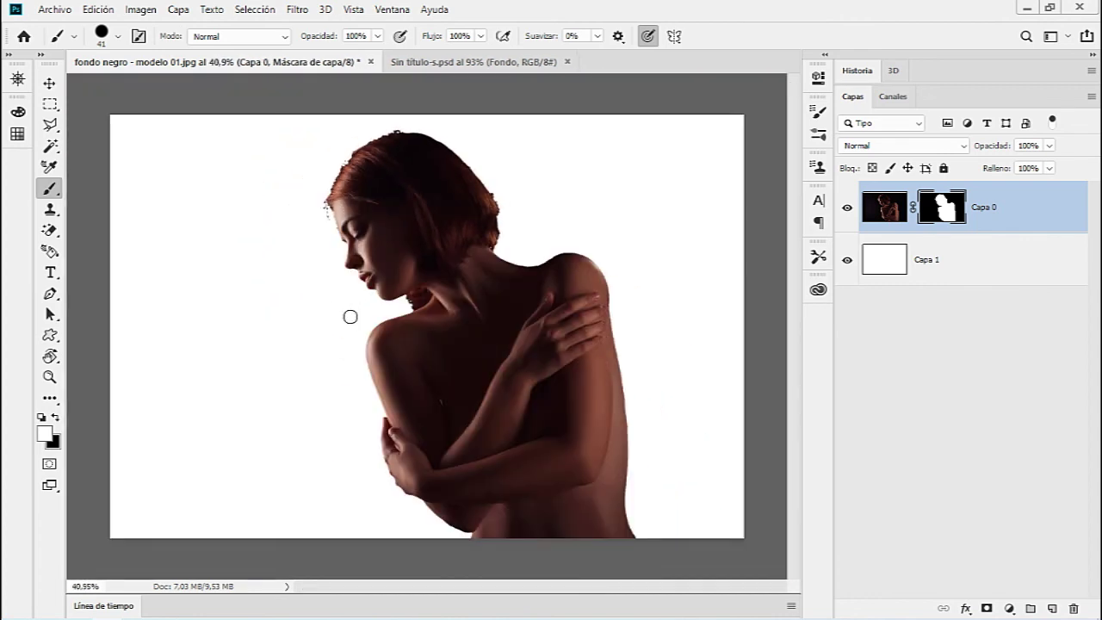